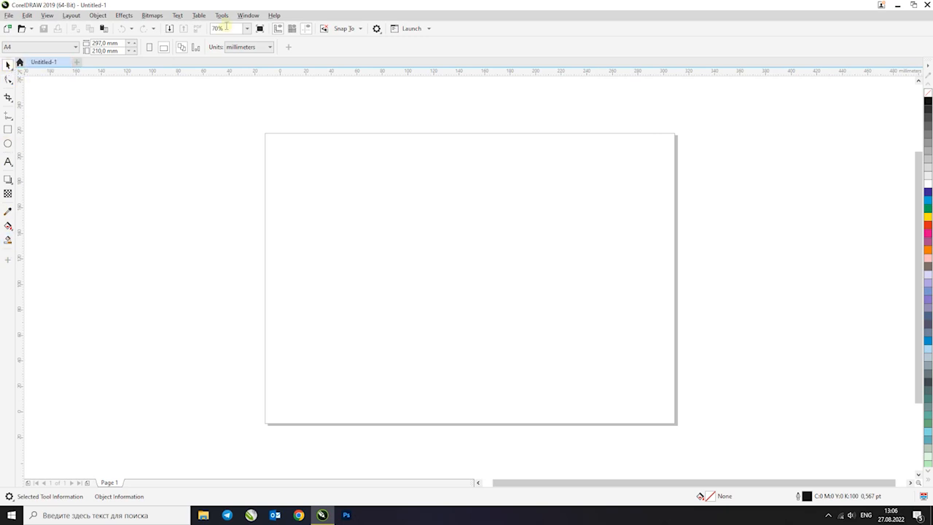
Switch the workspace to the Illustration specialty workspace
click(248, 15)
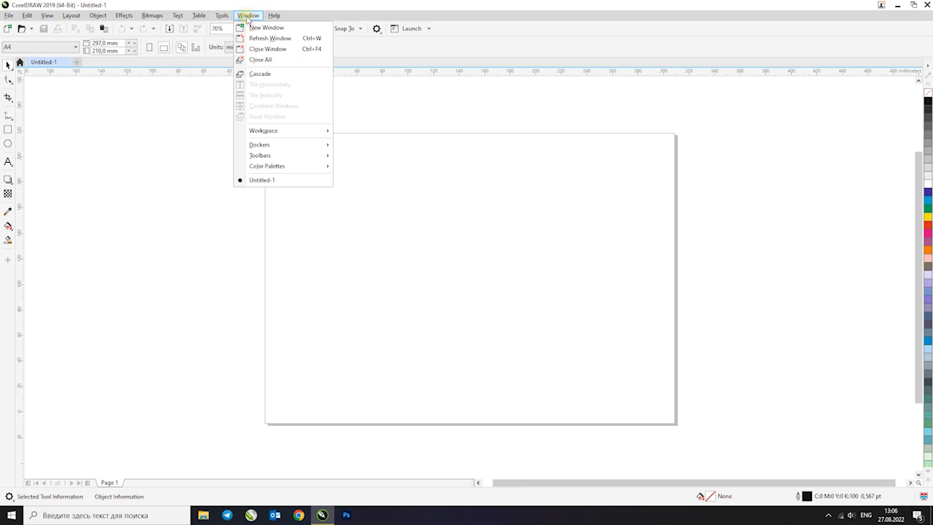
mouse_move(289, 131)
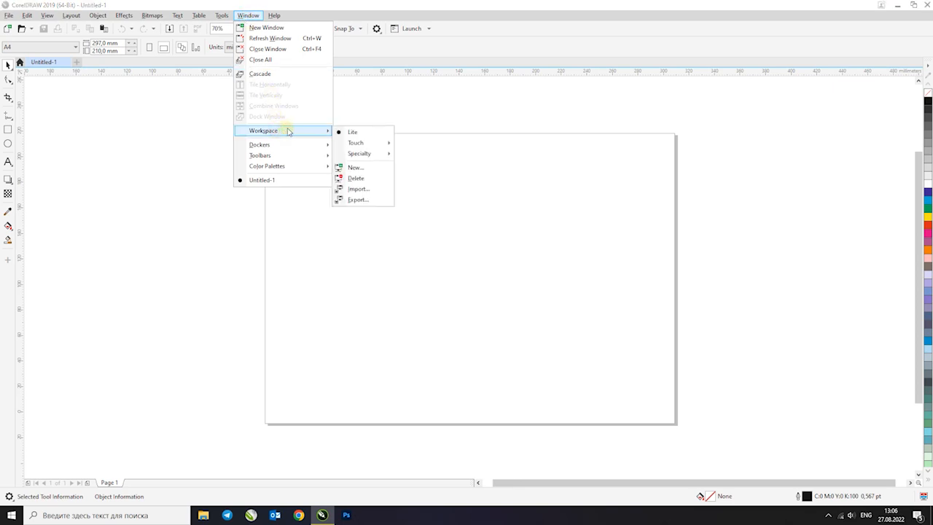
mouse_move(376, 154)
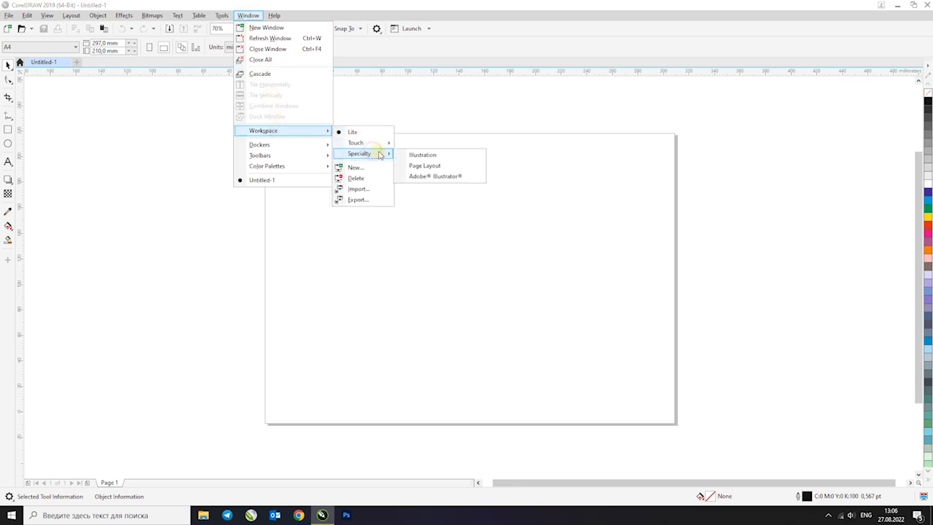
click(435, 156)
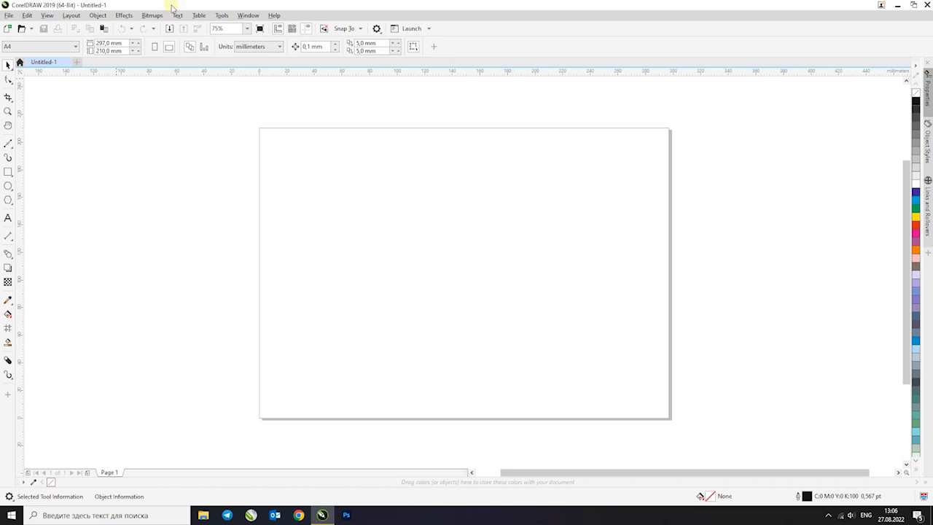
Close the open untitled document and start a new blank document
click(67, 63)
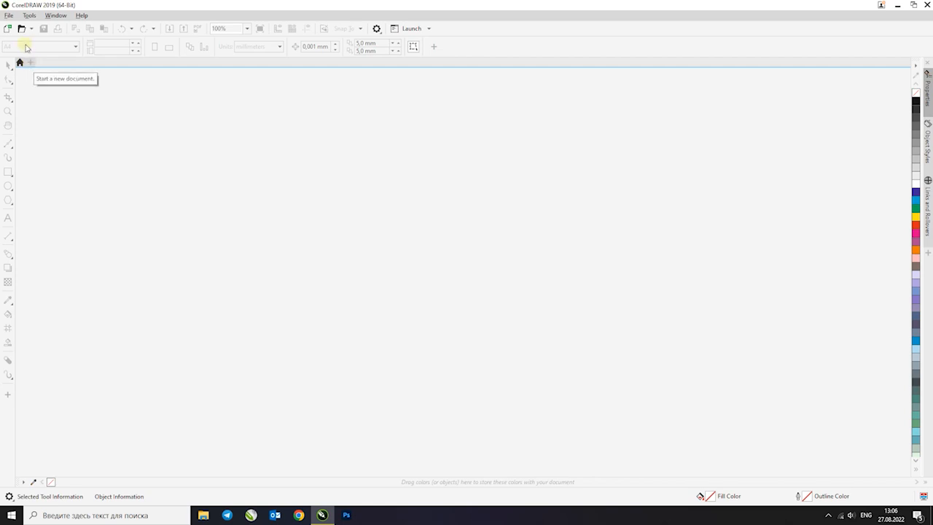
click(8, 15)
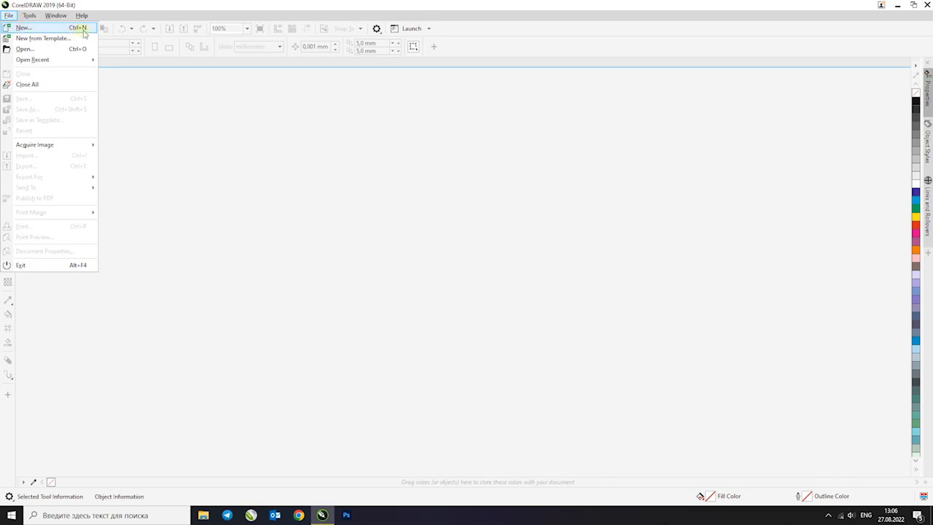
click(129, 8)
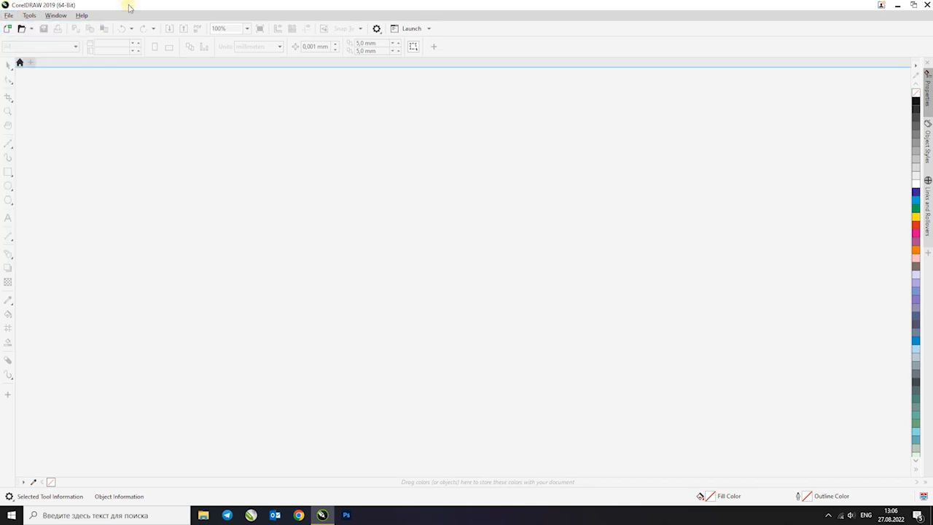
click(30, 63)
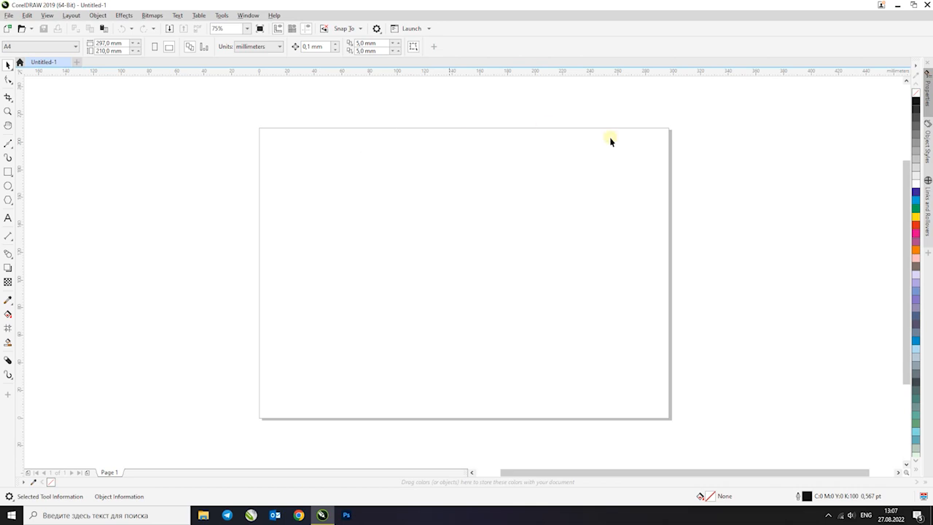
Apply the A4 page size preset to the new document
click(75, 45)
drag(75, 155, 88, 141)
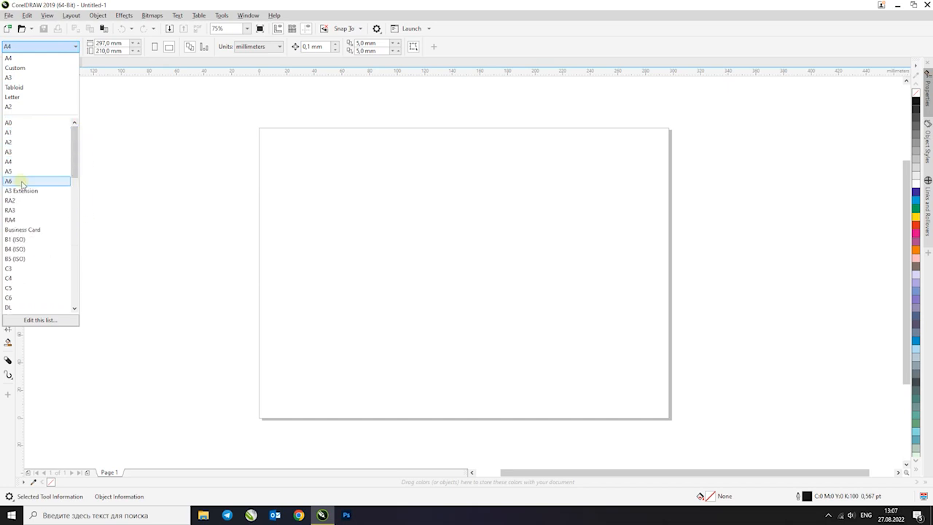
drag(72, 153, 58, 133)
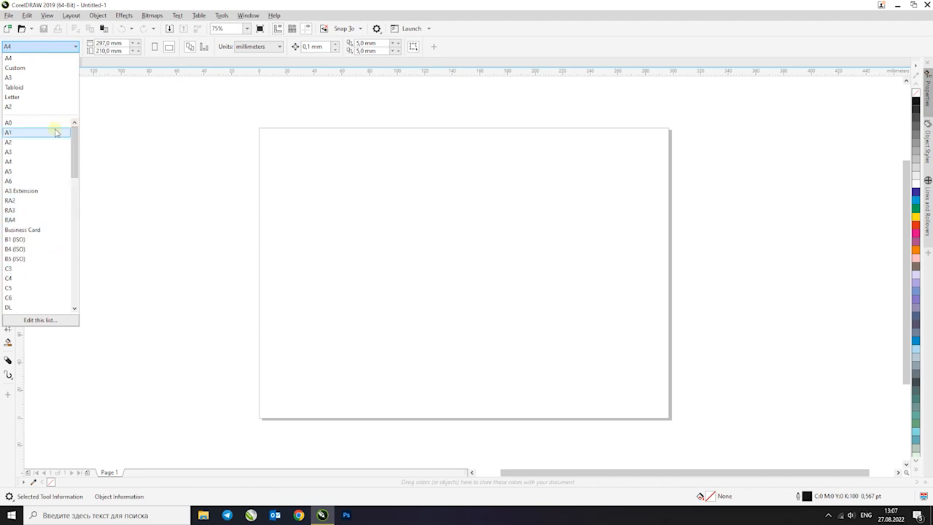
click(26, 161)
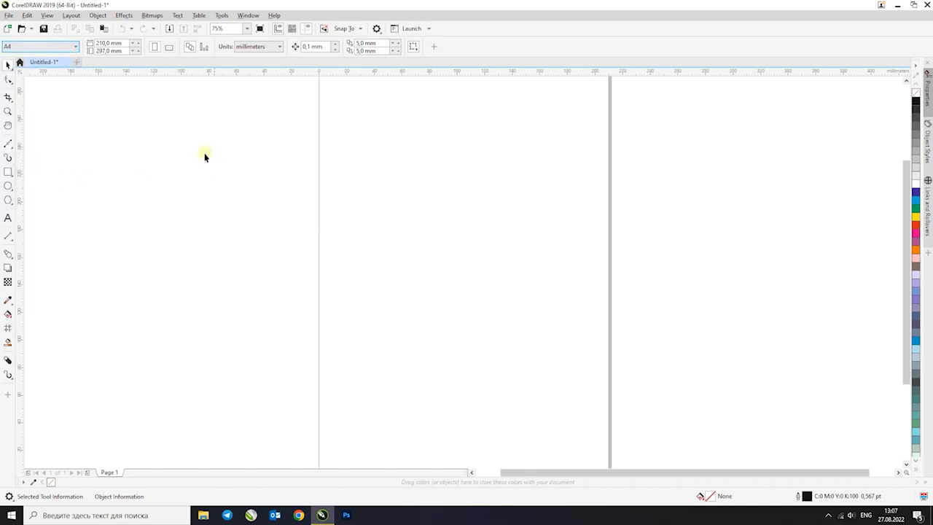
Alternate the page orientation between portrait and landscape, finishing on landscape
click(167, 48)
click(155, 47)
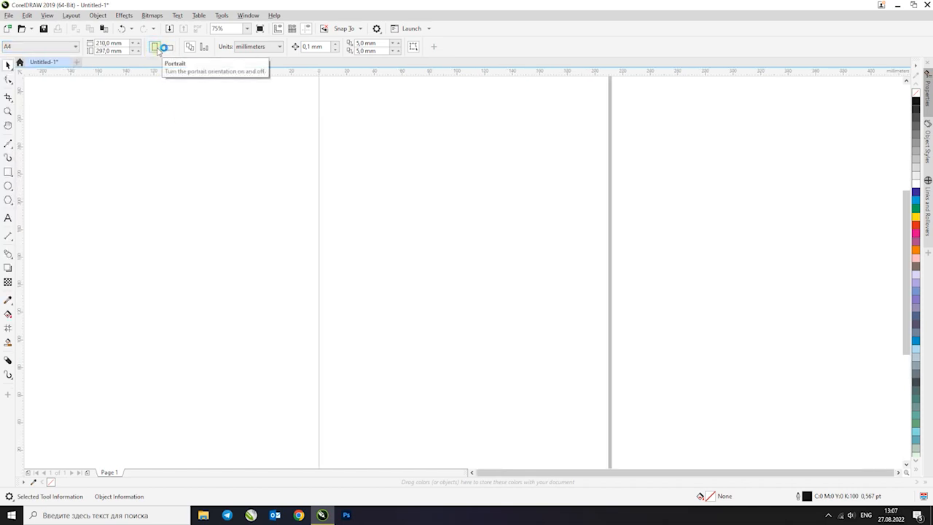
click(167, 47)
click(155, 48)
click(167, 47)
click(40, 95)
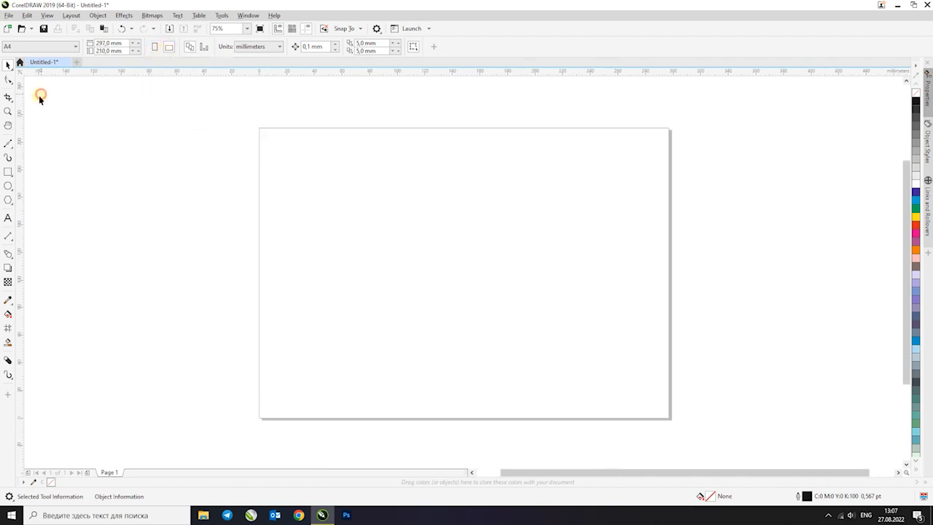
Draw a rectangle about 240 by 170 mm inside the page with the Rectangle tool
click(8, 66)
click(7, 171)
click(8, 177)
mouse_move(294, 160)
mouse_down()
mouse_move(593, 350)
mouse_move(610, 383)
mouse_up()
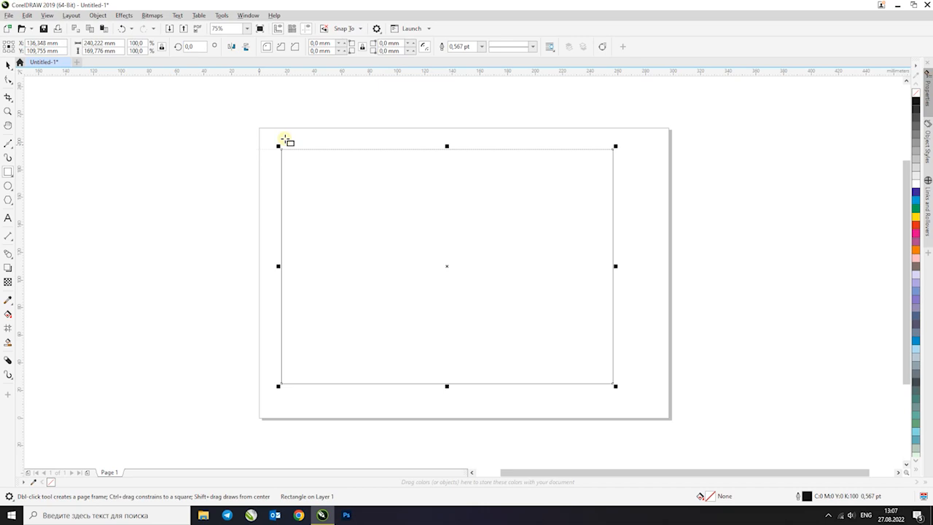
Try moving the rectangle toward the page's upper right and undo the moves
drag(446, 266, 508, 238)
key(ctrl+z)
drag(464, 199, 625, 155)
key(ctrl+z)
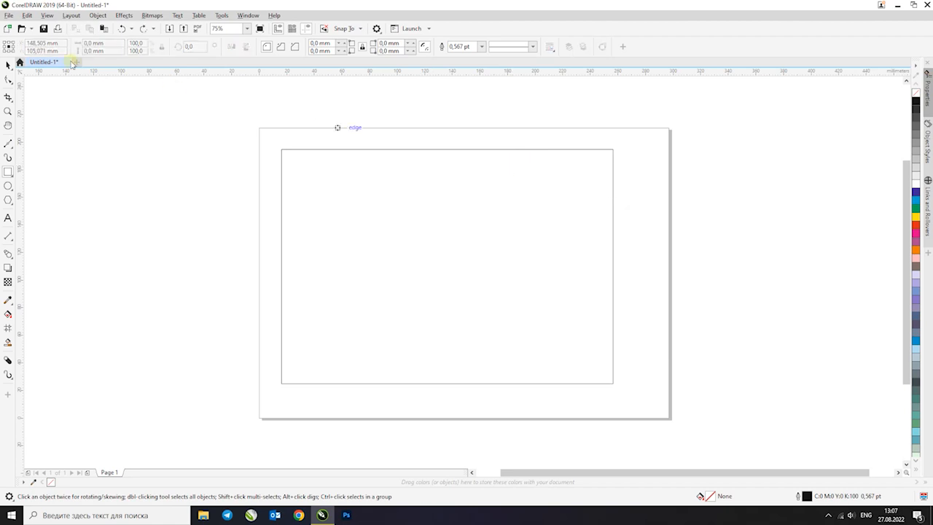
Select the rectangle with the Pick tool, deselect it, and reselect it by enclosing it in a marquee
click(350, 222)
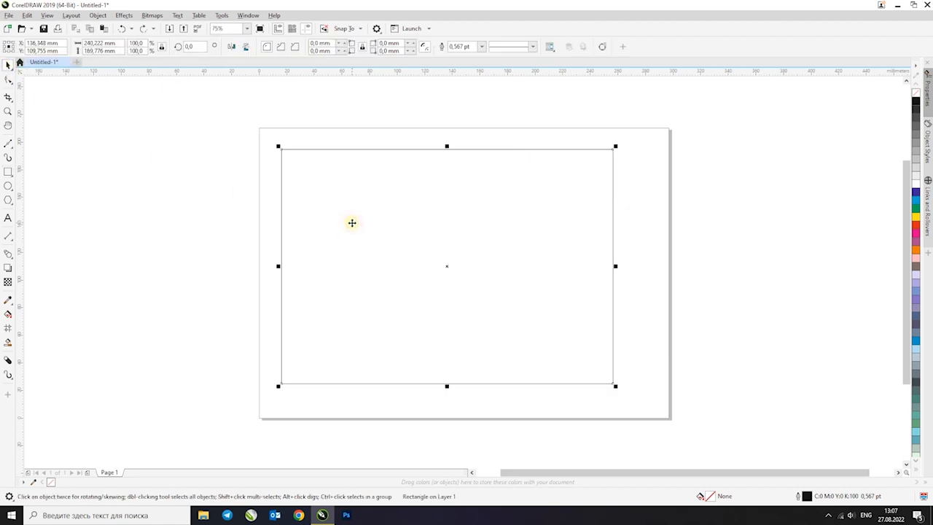
click(165, 124)
drag(195, 147, 635, 390)
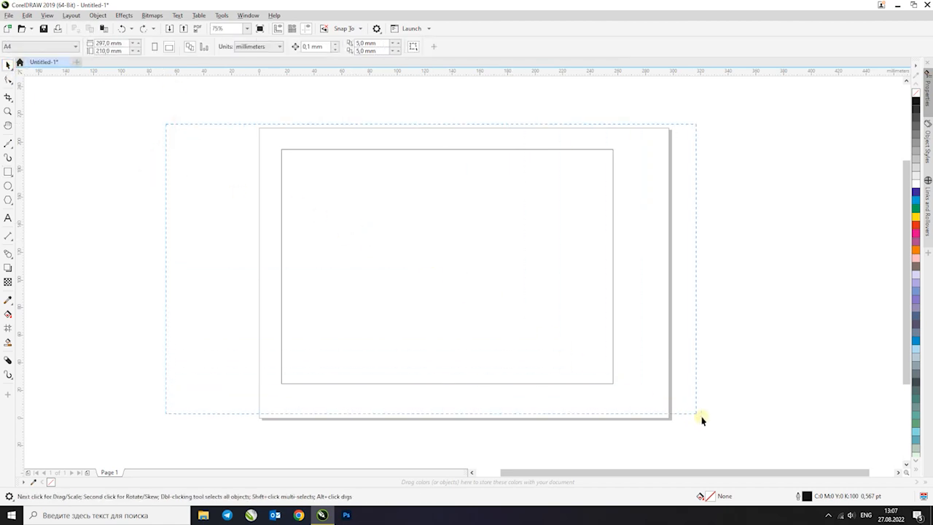
drag(701, 420, 689, 417)
scroll(331, 256, down, 1)
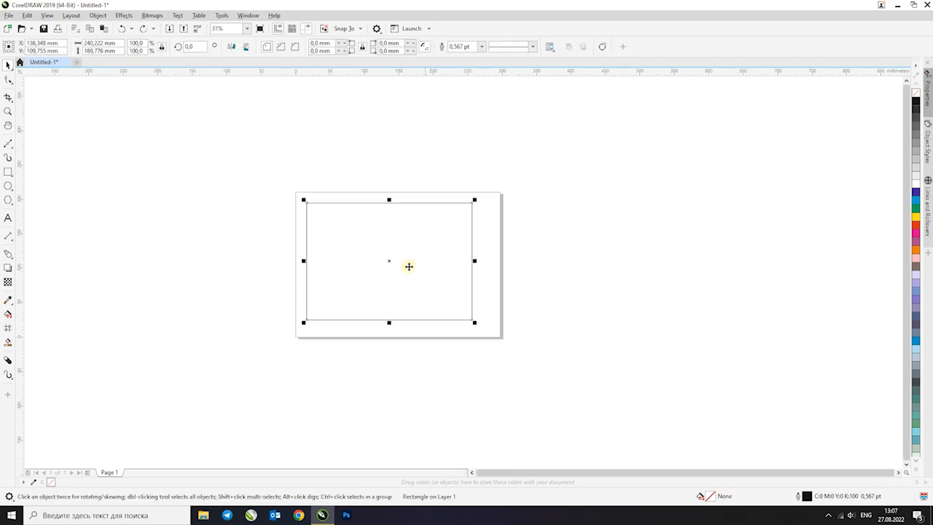
Try moving the rectangle up and to the right, partly off the page, and undo both moves
drag(389, 261, 573, 184)
key(ctrl+z)
drag(428, 222, 515, 117)
key(ctrl+z)
Reselect the rectangle and shift it slightly right and down to about X 154 mm, Y 99 mm
click(368, 169)
click(311, 233)
drag(250, 168, 565, 393)
click(390, 176)
click(395, 214)
drag(447, 294, 460, 301)
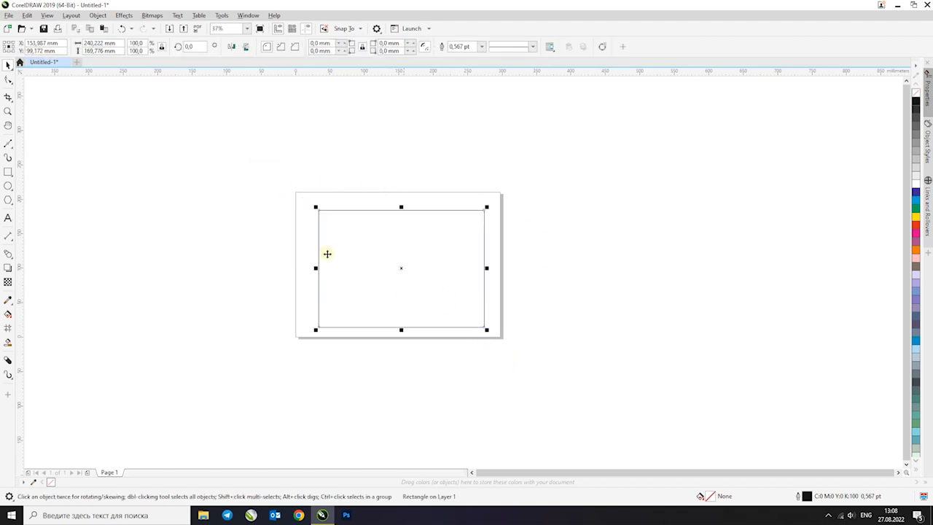
drag(421, 241, 418, 239)
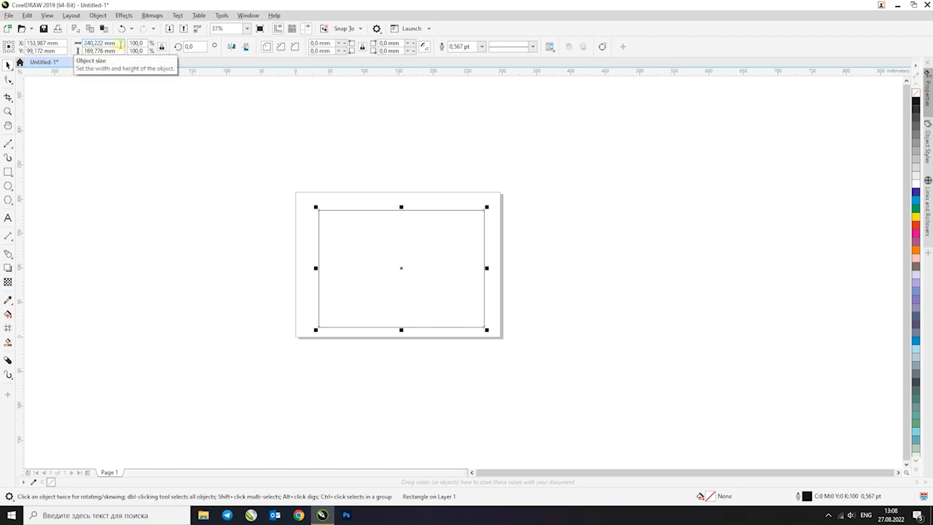
Deselect the rectangle and set the document's units to millimeters
click(305, 147)
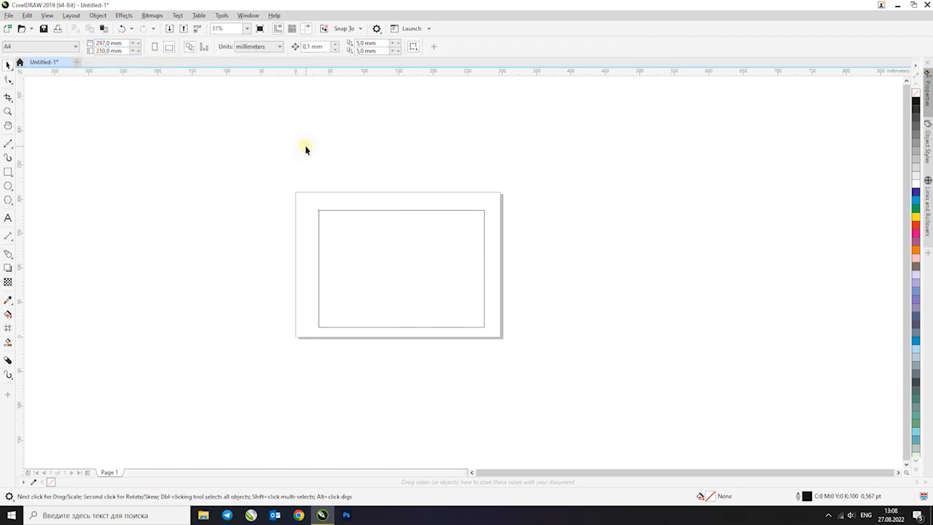
click(274, 46)
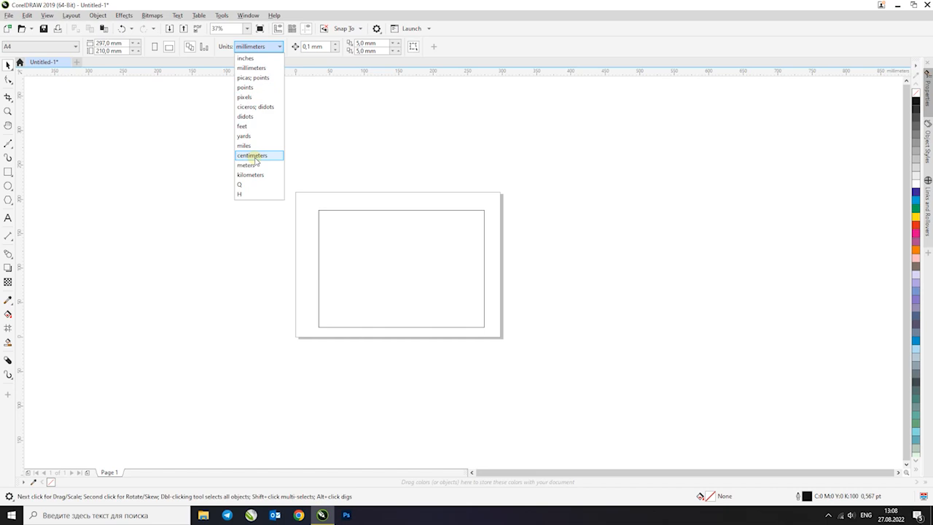
click(258, 68)
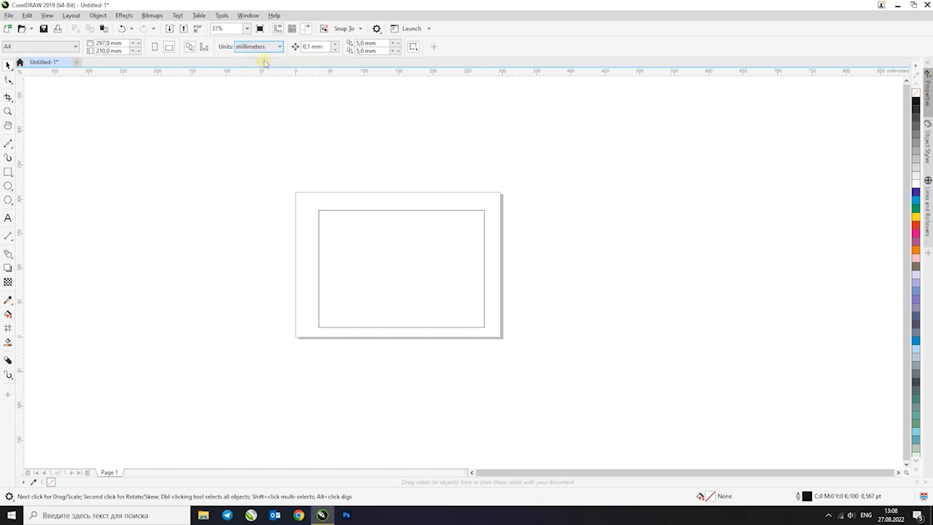
Try setting the rectangle's width to 250 mm with the ratio locked, and undo the resize
click(318, 222)
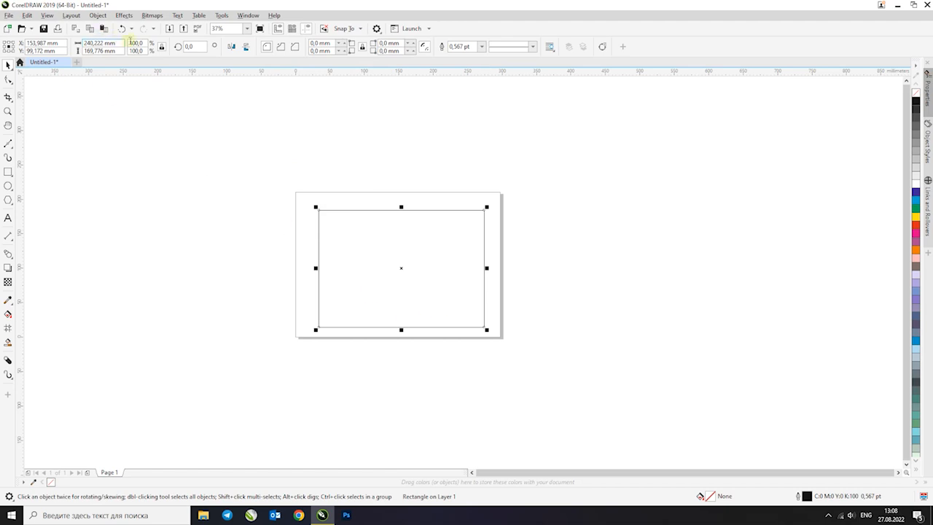
drag(116, 42, 72, 57)
click(119, 45)
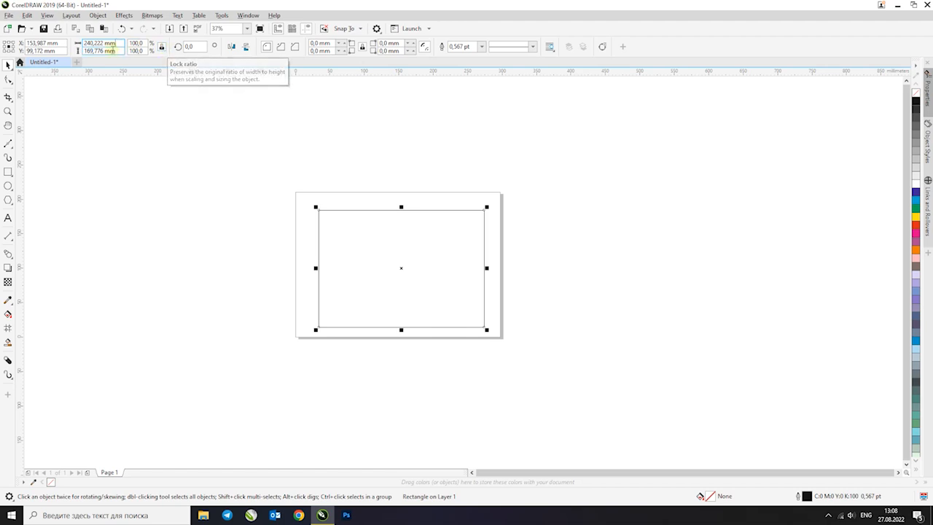
drag(117, 45, 48, 63)
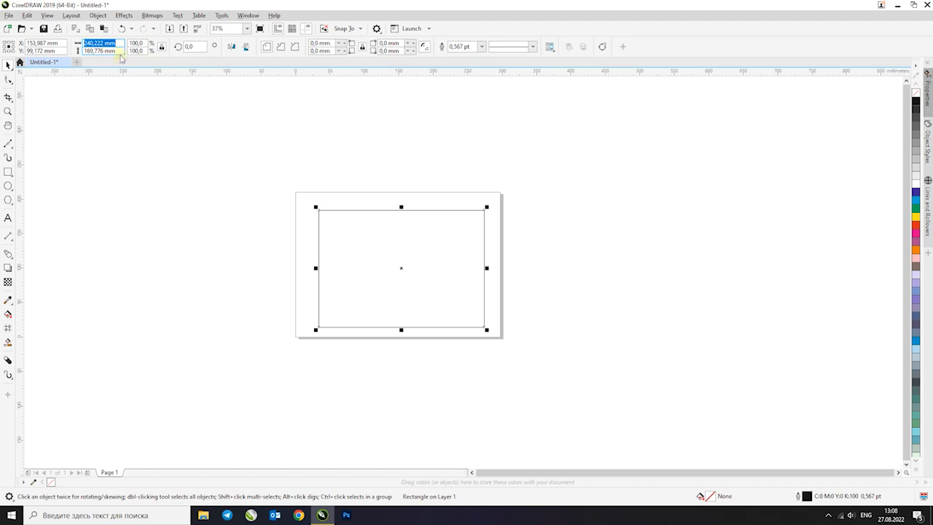
text(2)
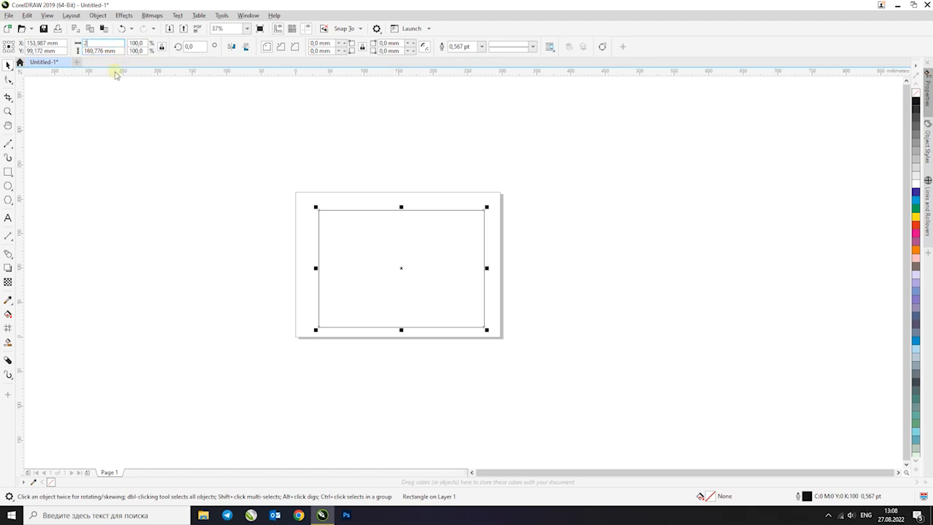
text(50)
key(Return)
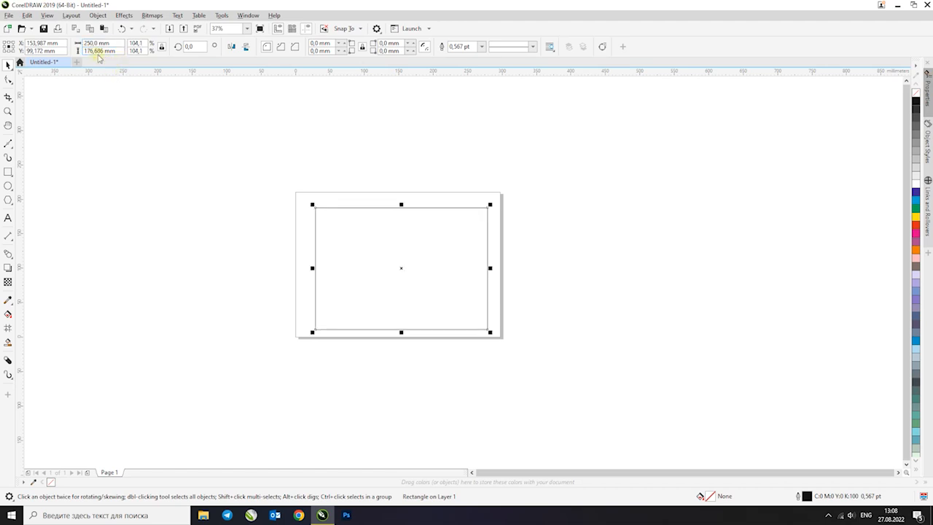
drag(85, 51, 118, 55)
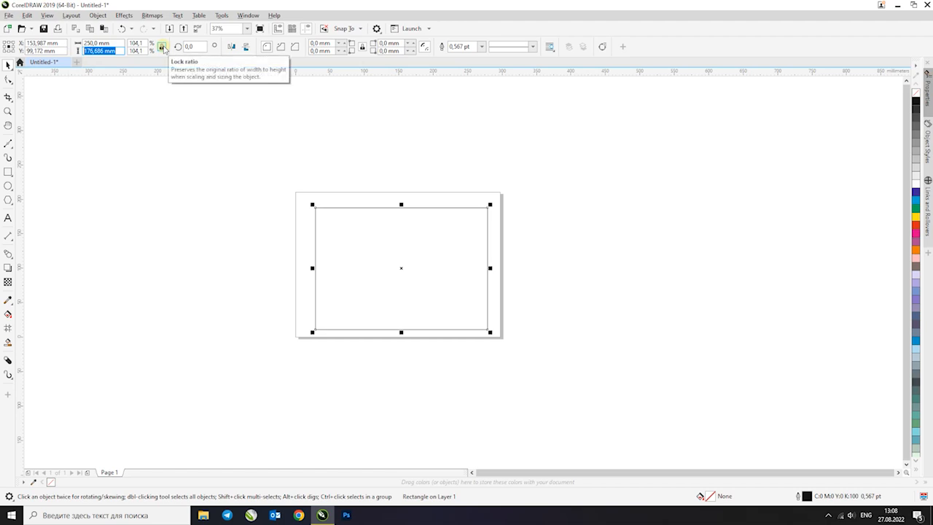
click(123, 30)
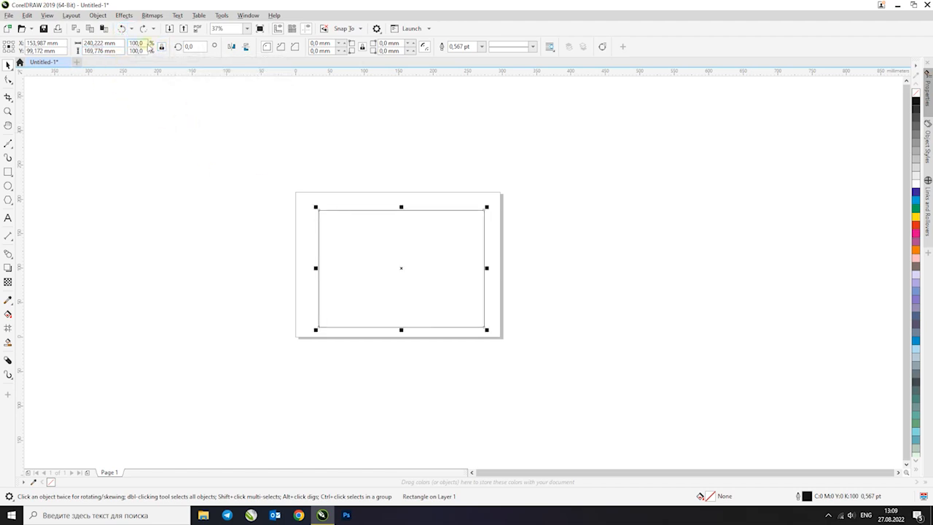
Unlock the size ratio and set only the rectangle's width to 250 mm
click(102, 43)
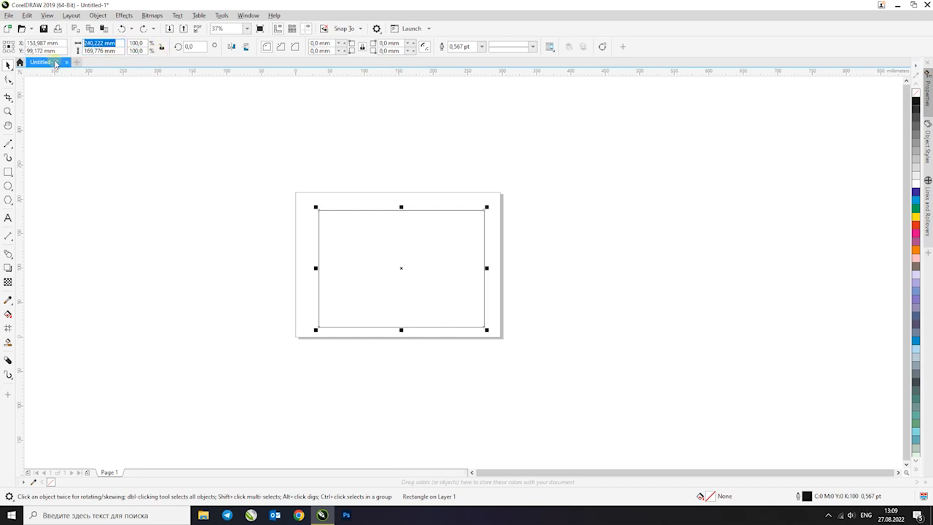
text(250)
key(Return)
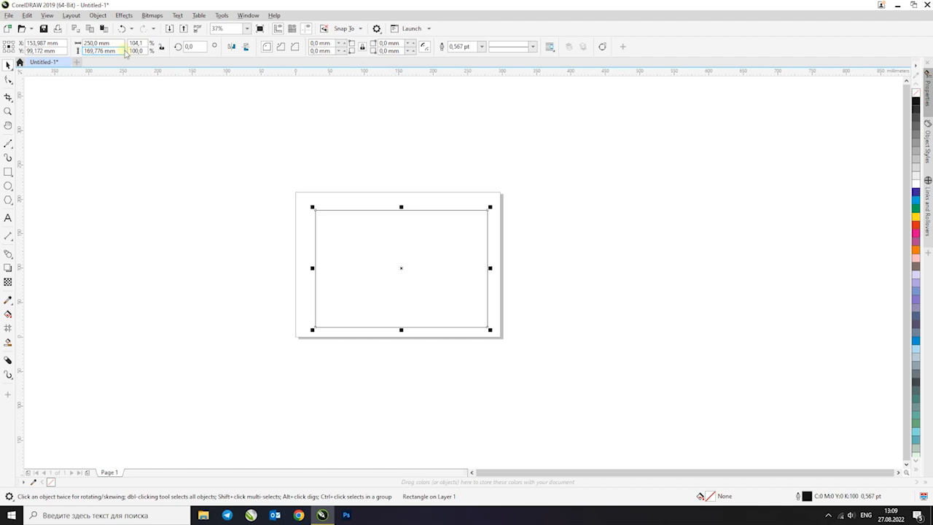
drag(109, 50, 55, 53)
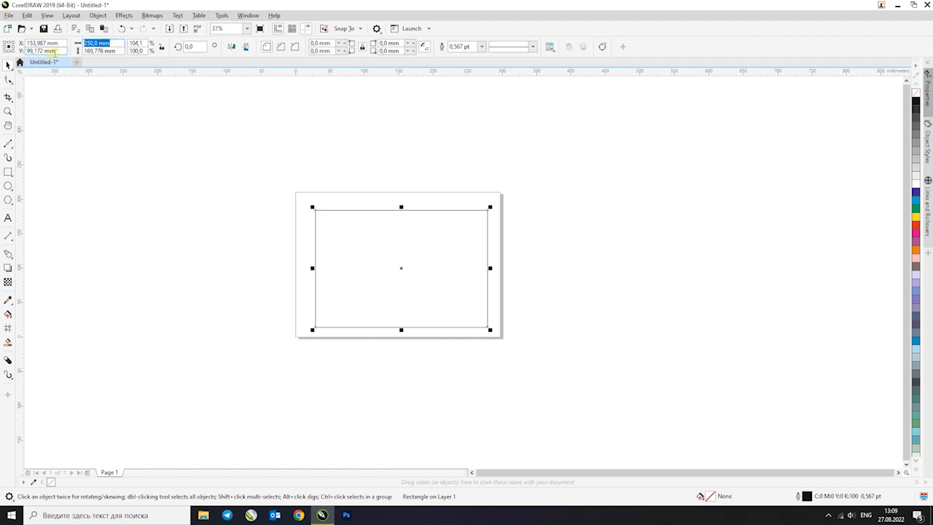
Move the rectangle off the page to the lower right, at about X 522 mm, Y -34 mm
click(413, 247)
drag(413, 246, 685, 342)
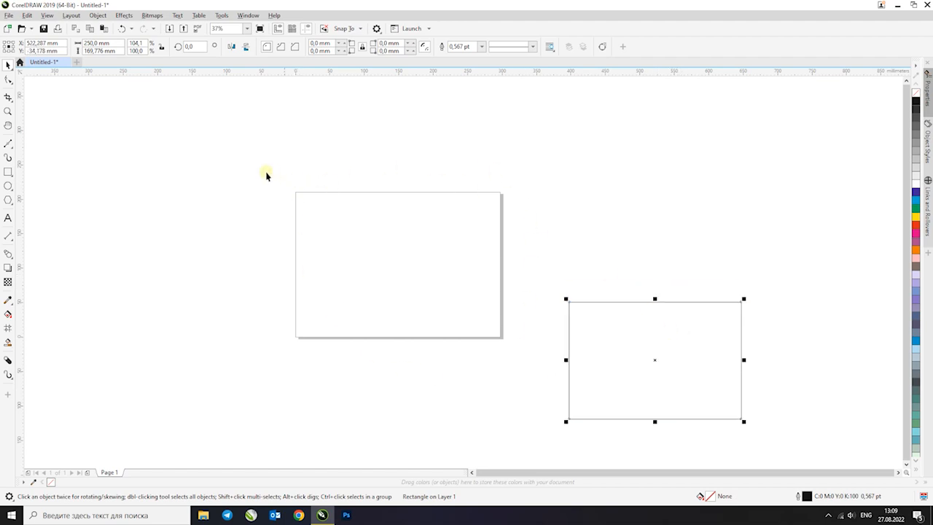
Select the rectangle outside the page and centre it on the page
click(204, 154)
click(596, 297)
key(p)
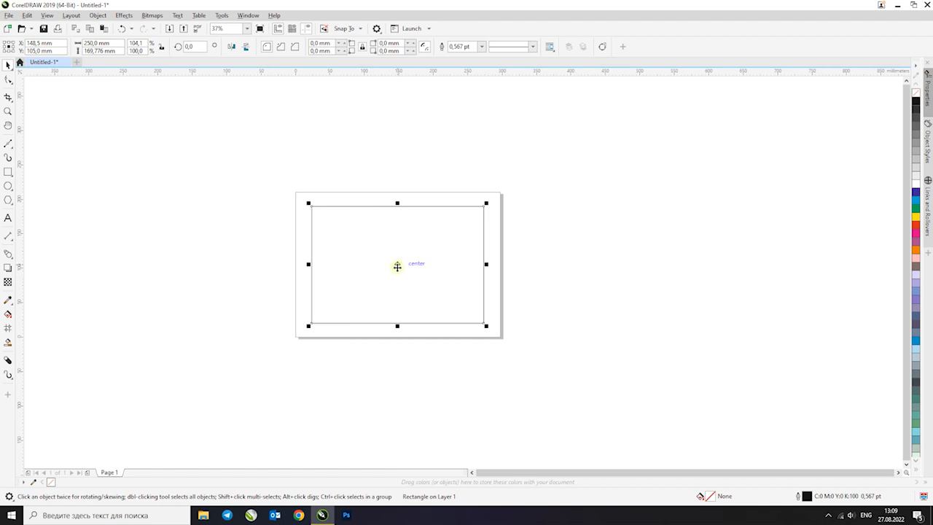
scroll(370, 254, up, 2)
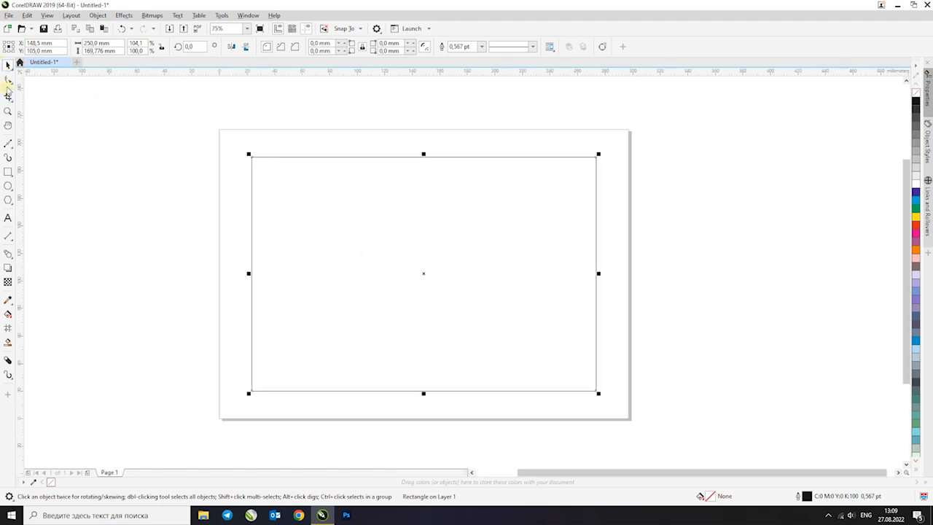
Round all four corners of the rectangle freehand with the Shape tool, to a radius of about 9 mm
click(7, 80)
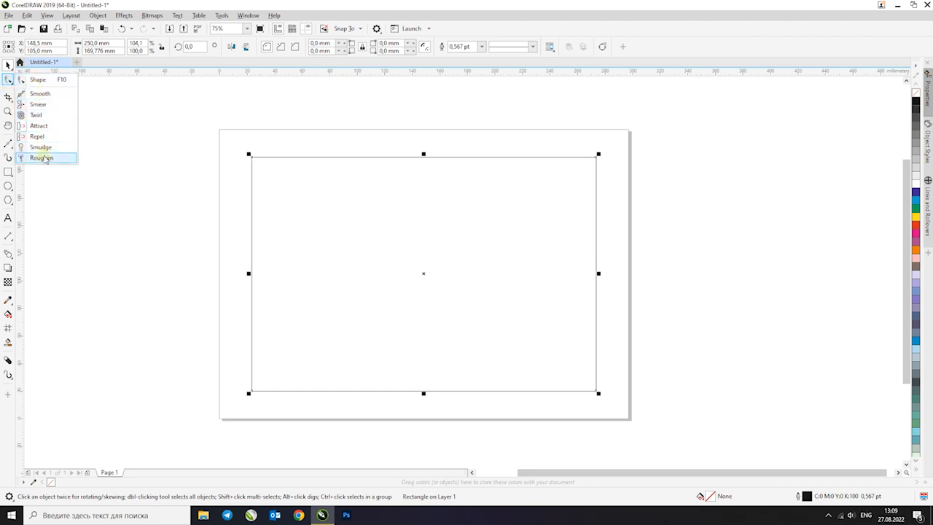
click(49, 80)
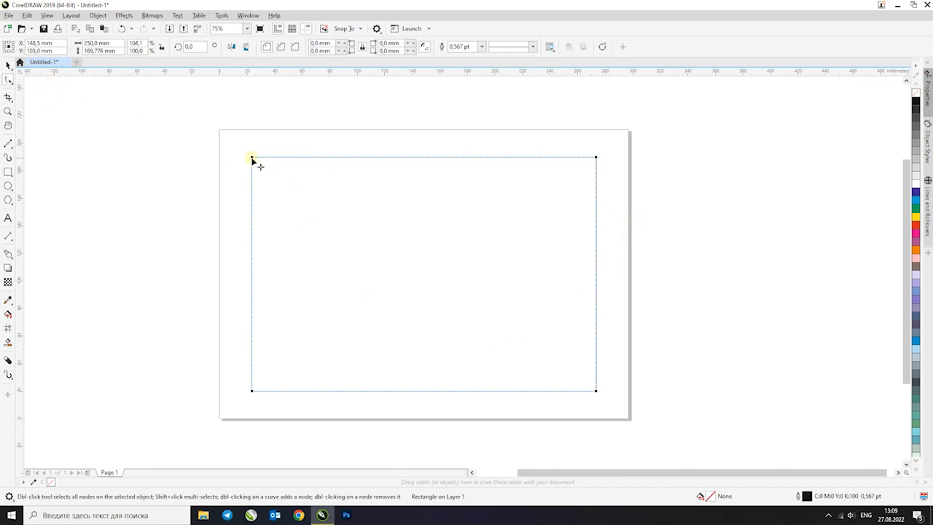
drag(252, 158, 264, 184)
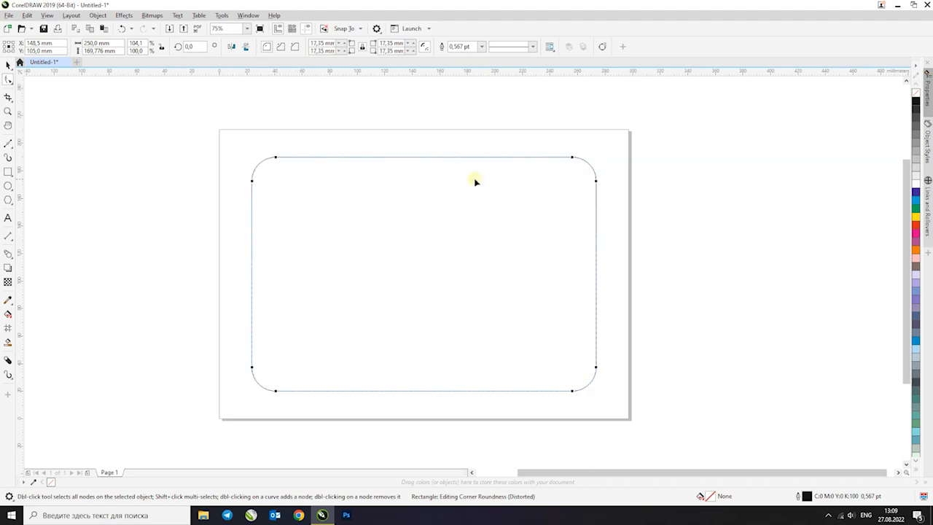
drag(572, 160, 581, 155)
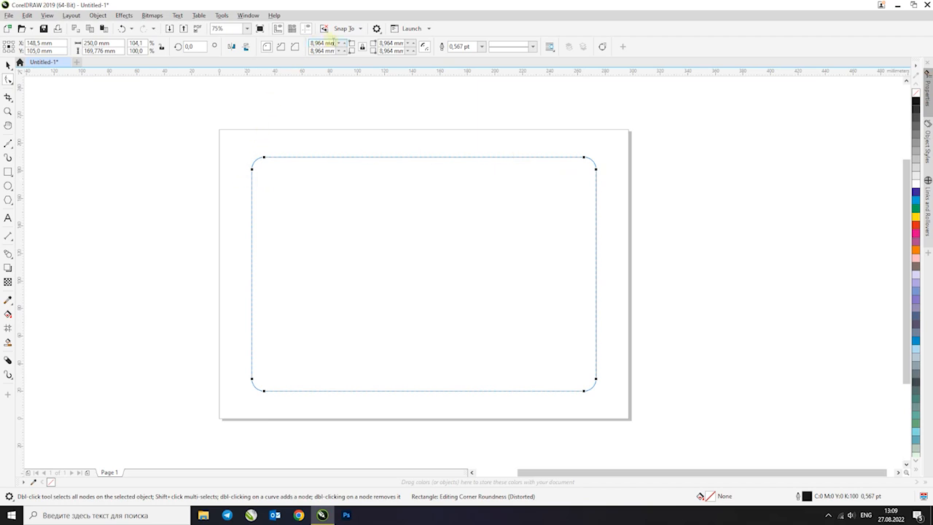
Set the radius of all the rectangle's corners to 5 mm
click(331, 43)
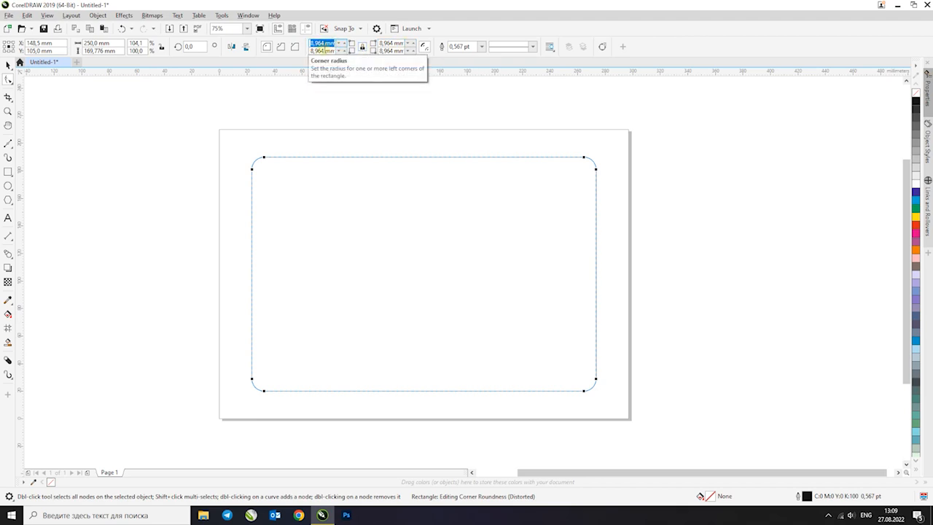
text(54)
key(Return)
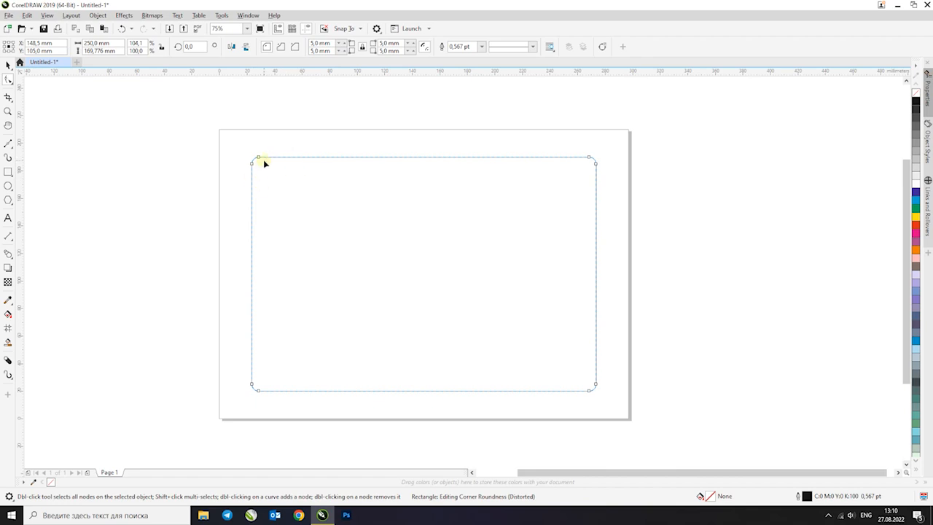
Set the radius of all the rectangle's corners to 3 mm and deselect the rectangle
double_click(318, 44)
text(3)
key(Return)
scroll(254, 161, up, 3)
scroll(257, 161, down, 3)
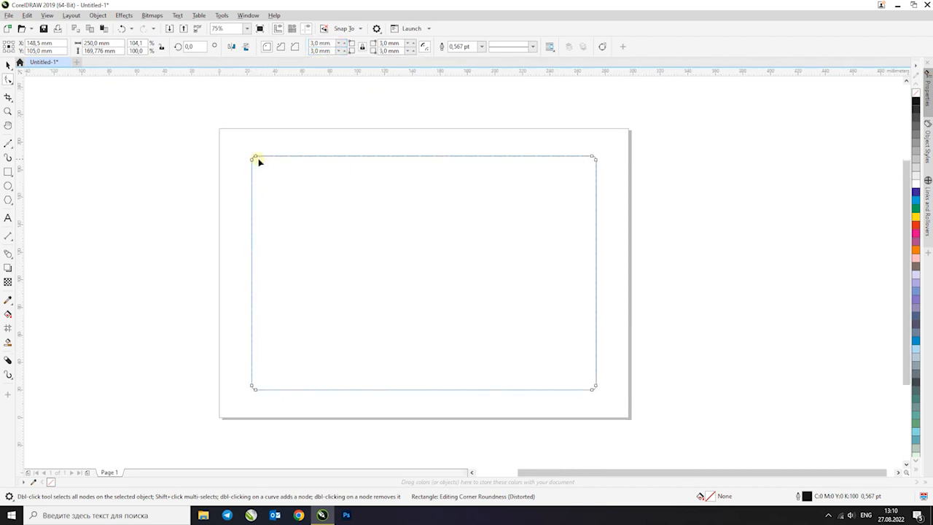
click(8, 65)
click(104, 145)
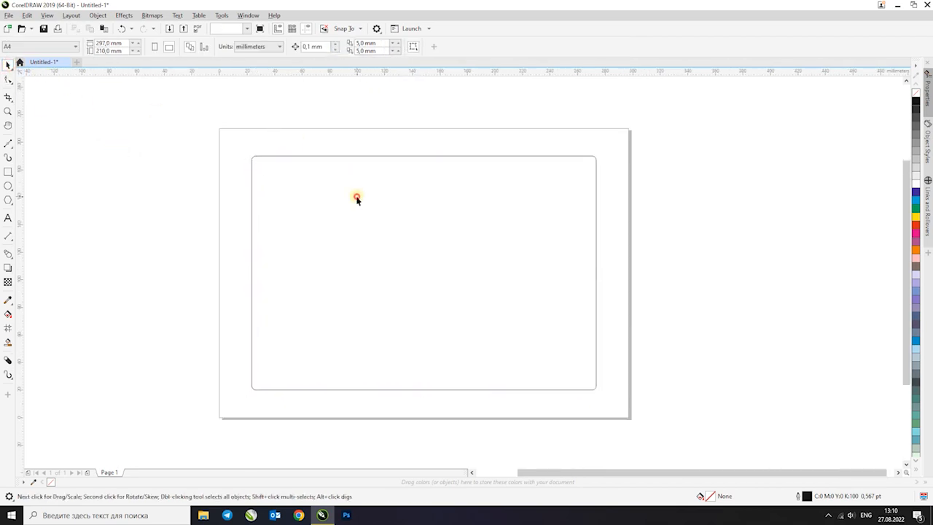
Select the rounded rectangle and magnify the area around the whole page with the Zoom tool
click(356, 197)
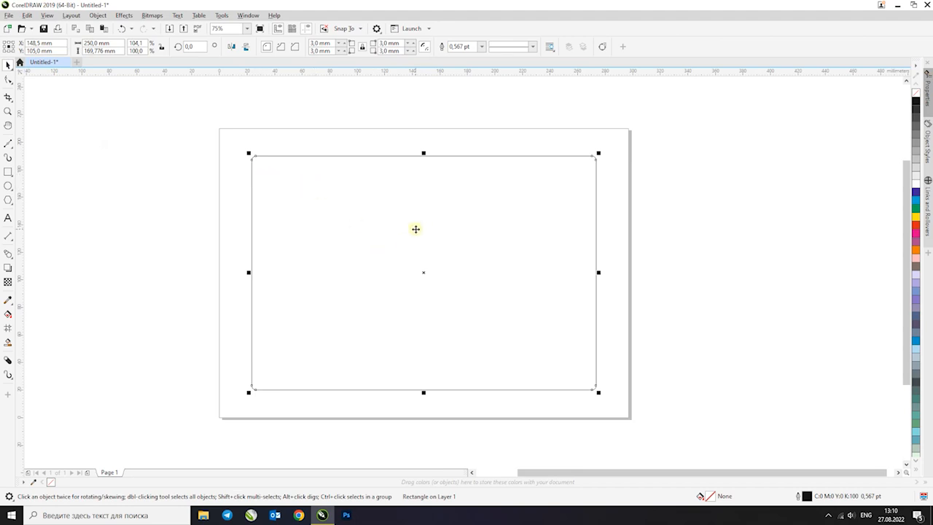
scroll(416, 229, down, 3)
scroll(415, 229, up, 3)
scroll(415, 229, down, 3)
scroll(416, 229, up, 4)
scroll(416, 229, down, 1)
key(z)
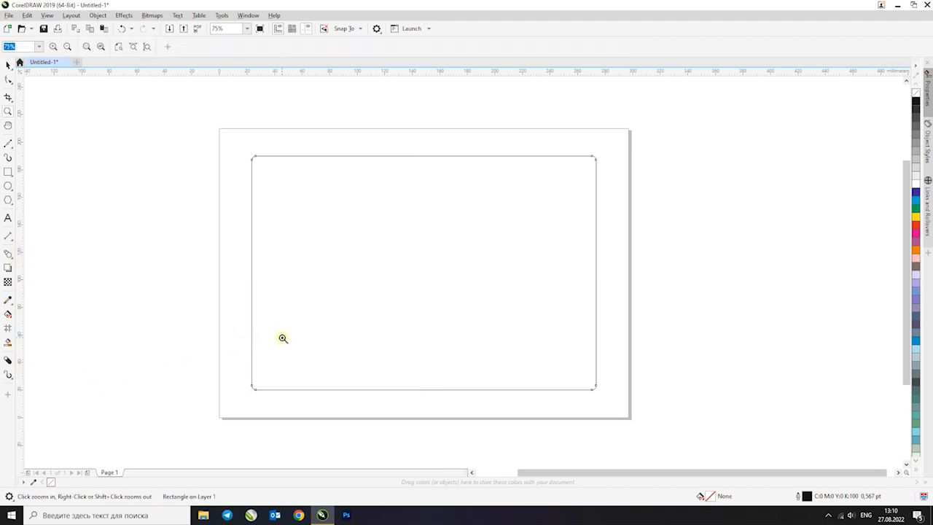
drag(214, 128, 627, 415)
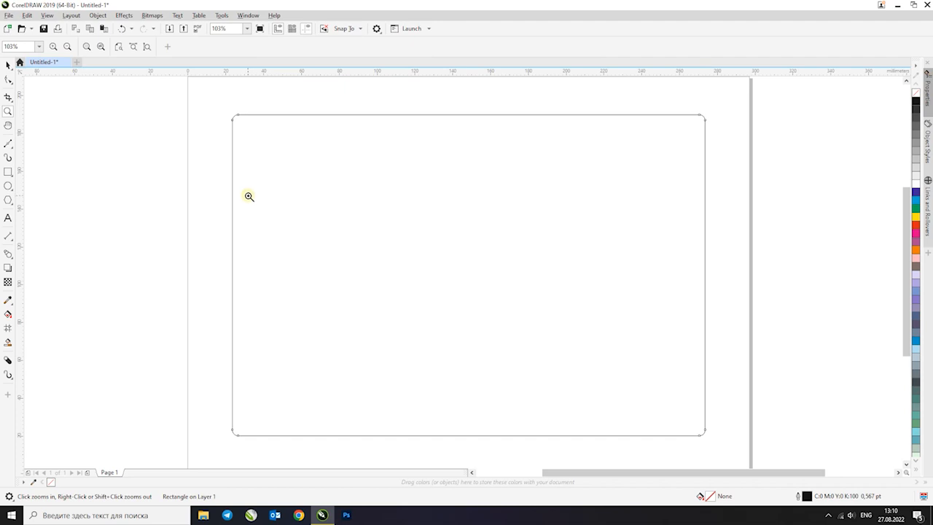
Practise zooming out and back to the selected rectangle, ending with a view of the whole page
scroll(249, 196, down, 2)
scroll(378, 292, down, 2)
scroll(504, 358, up, 1)
scroll(507, 357, up, 2)
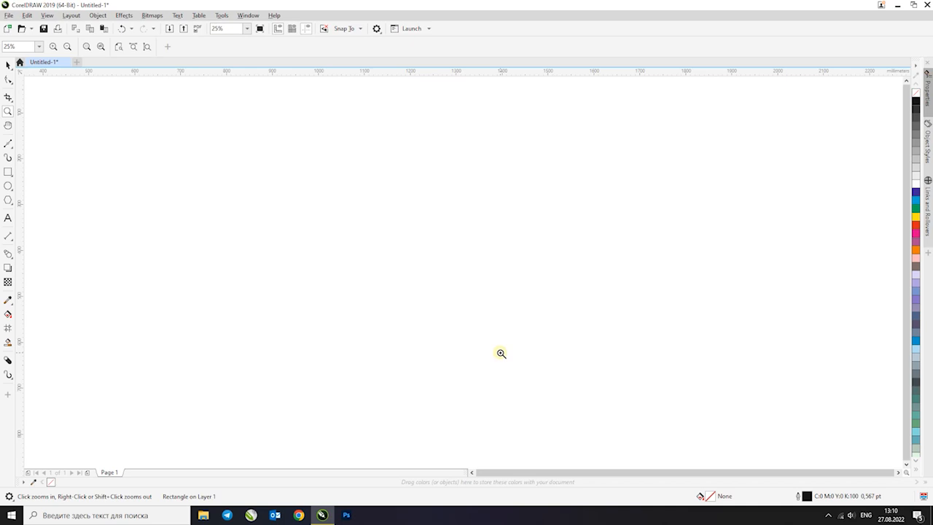
key(shift+F2)
scroll(745, 187, down, 1)
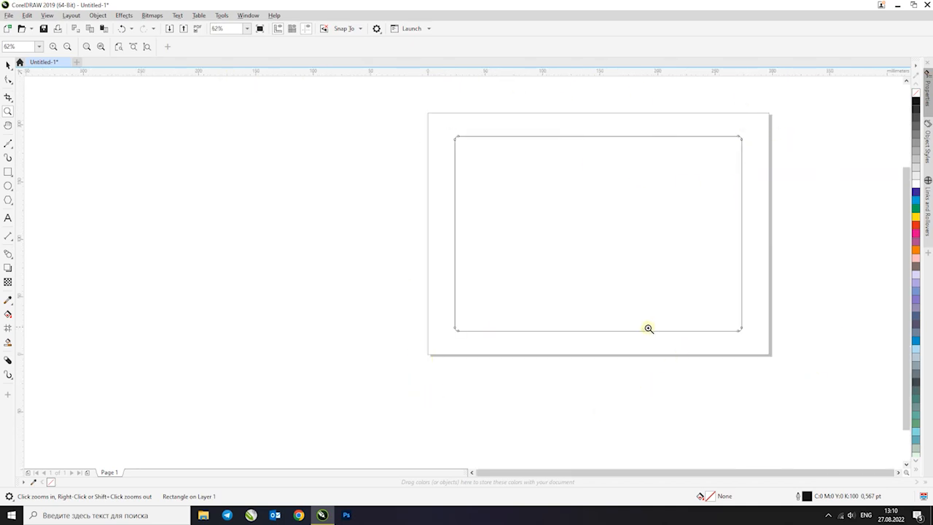
key(shift+F2)
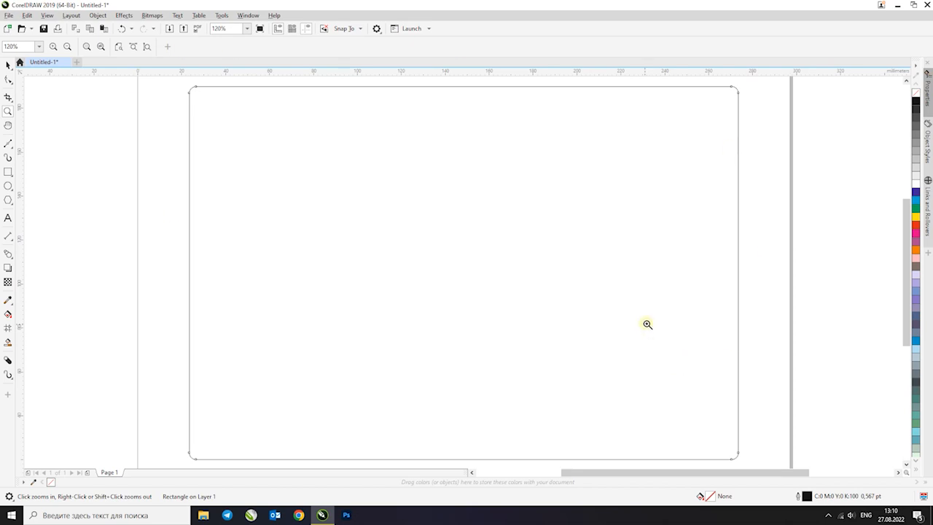
right_click(406, 266)
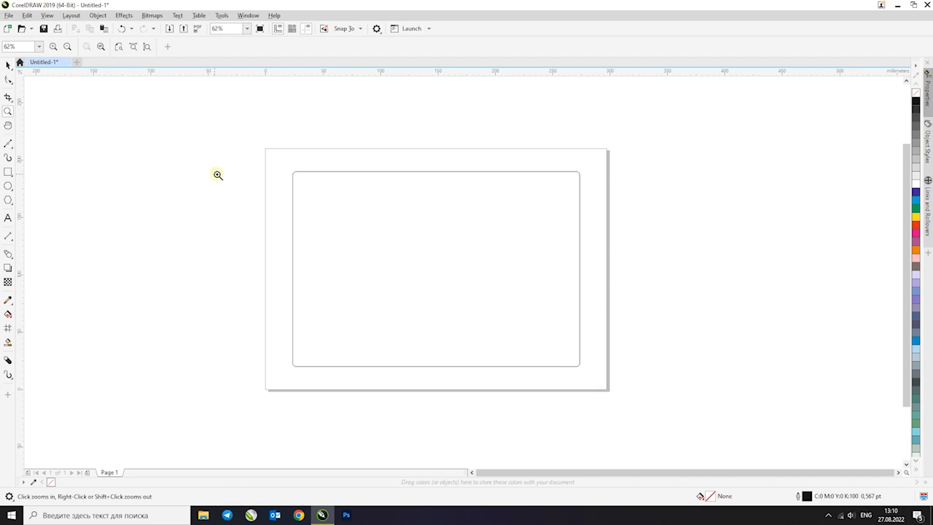
Examine the rectangle's upper-left rounded corner up close and return to an overview of the page
click(313, 187)
click(8, 64)
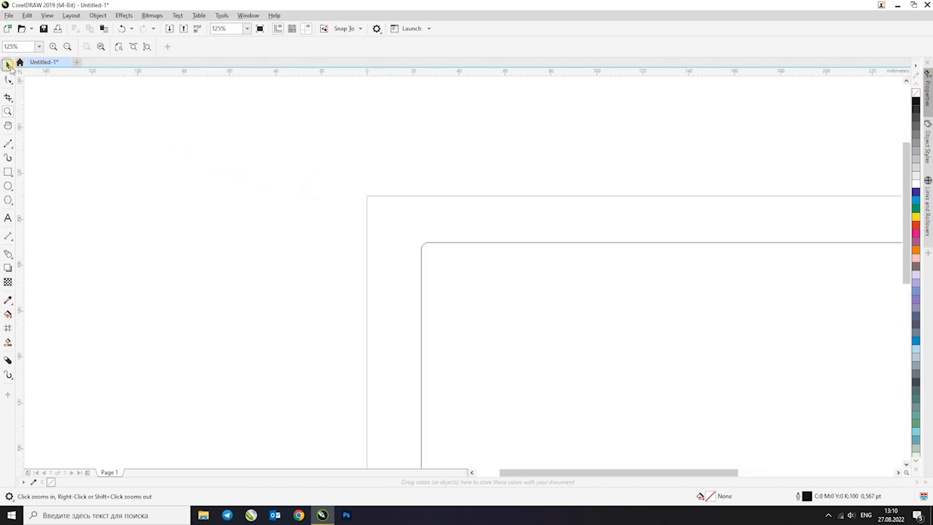
key(F4)
scroll(218, 150, down, 6)
key(z)
drag(227, 153, 282, 194)
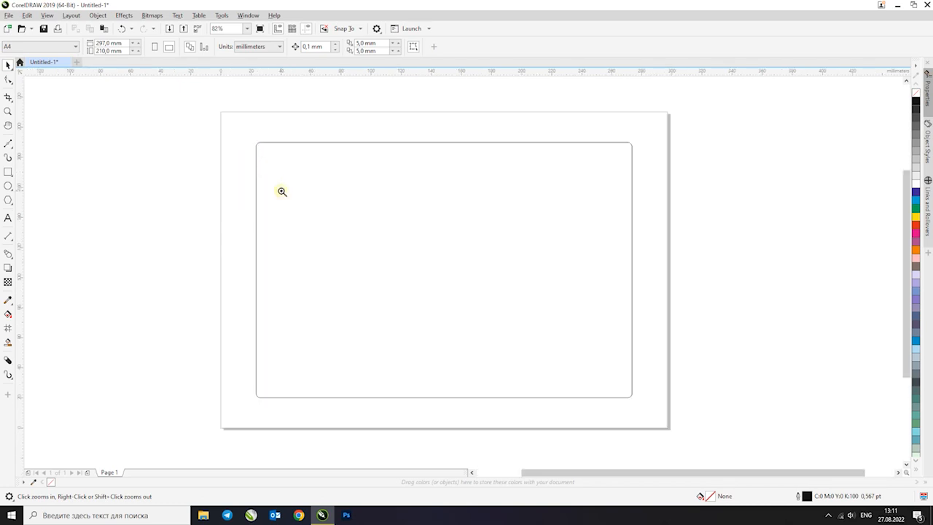
click(292, 167)
click(449, 246)
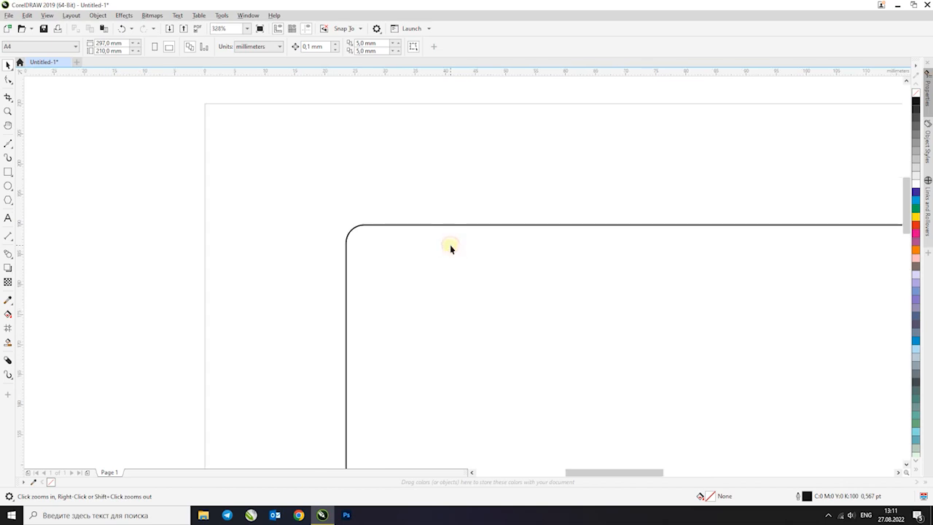
right_click(449, 248)
right_click(223, 184)
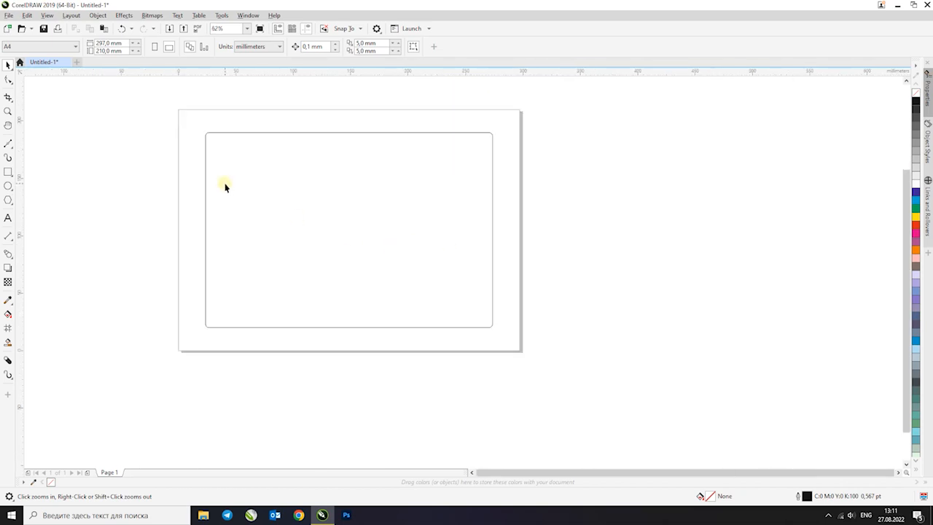
Try shifting the rectangle slightly to the right on the page, and undo the move
click(8, 97)
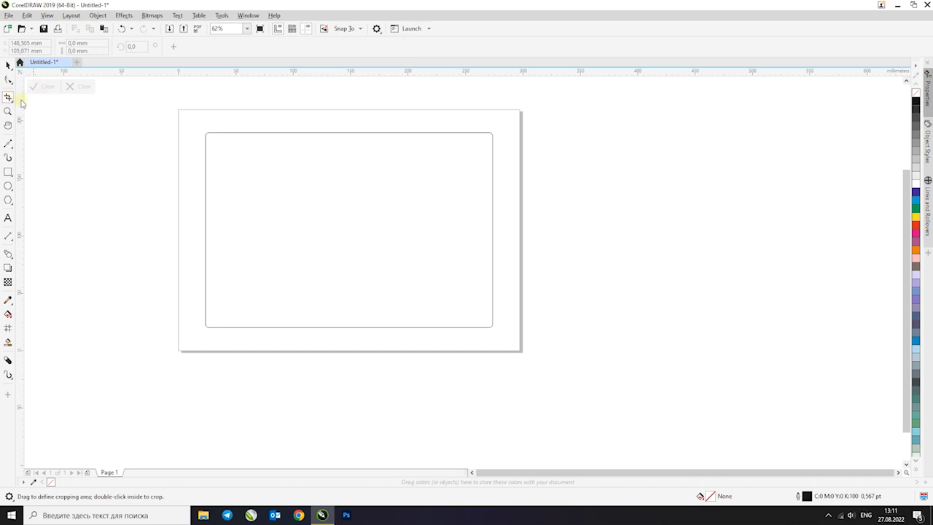
click(8, 64)
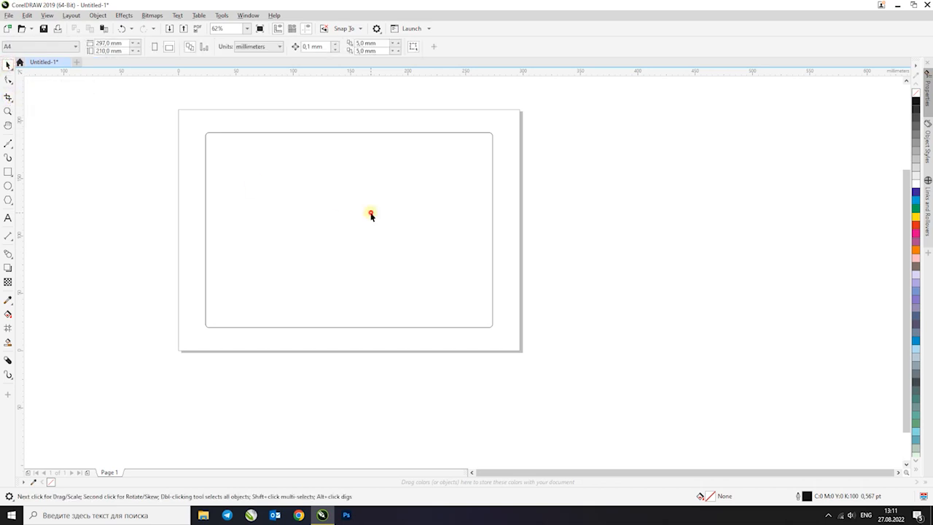
click(370, 212)
drag(306, 181, 323, 175)
key(ctrl+z)
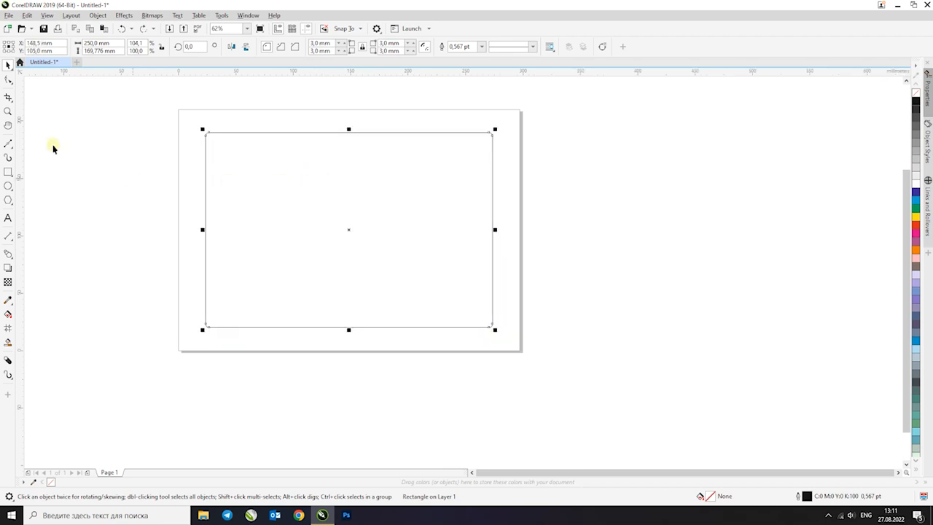
Try cropping the rectangle to its right part with a crop area of about 154 by 203 mm, and undo the crop
click(8, 97)
drag(337, 109, 513, 342)
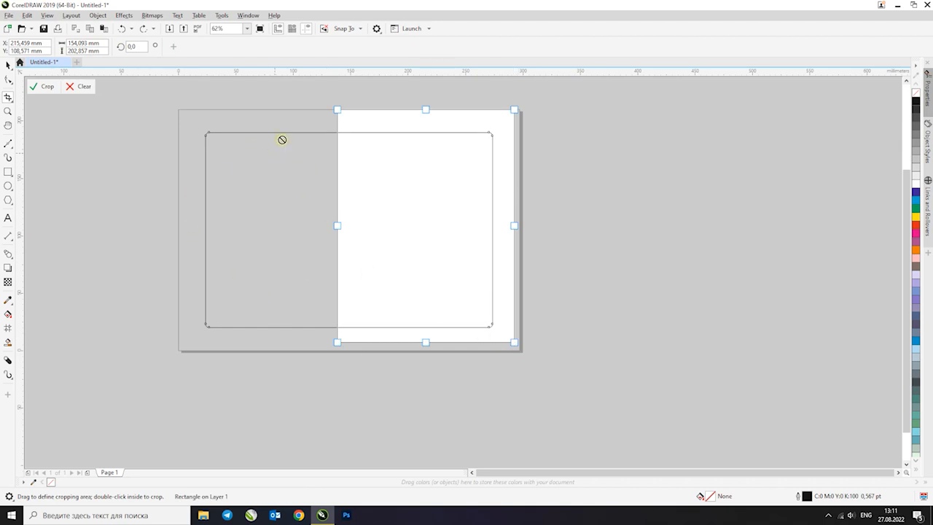
double_click(400, 206)
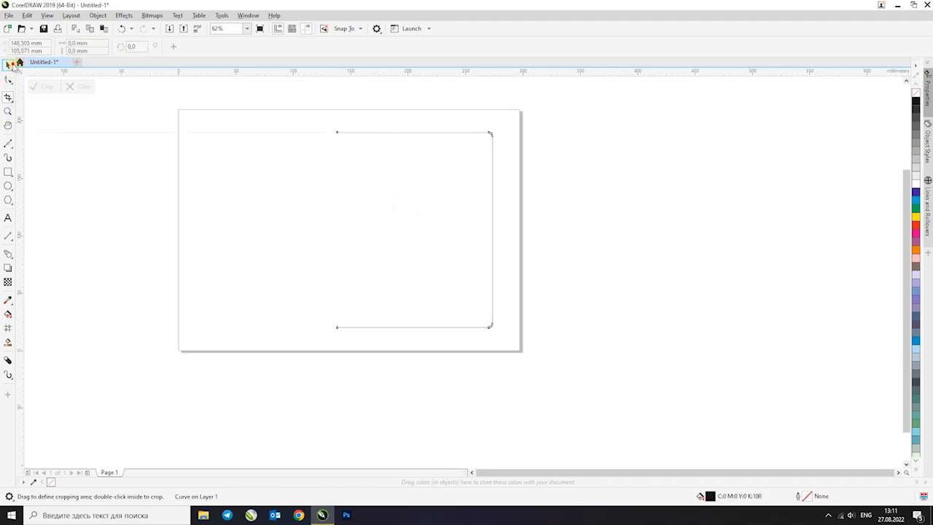
click(13, 64)
key(ctrl+z)
Try moving the rectangle down to about X 156.5 mm, Y 82 mm, undo the move and leave it deselected
click(540, 153)
click(416, 182)
drag(416, 183, 422, 209)
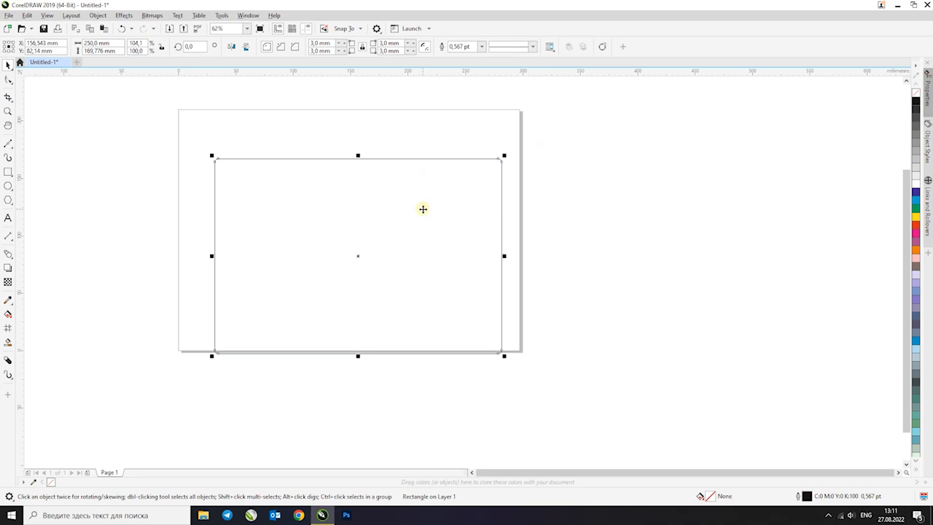
key(ctrl+z)
click(362, 122)
click(358, 173)
click(593, 189)
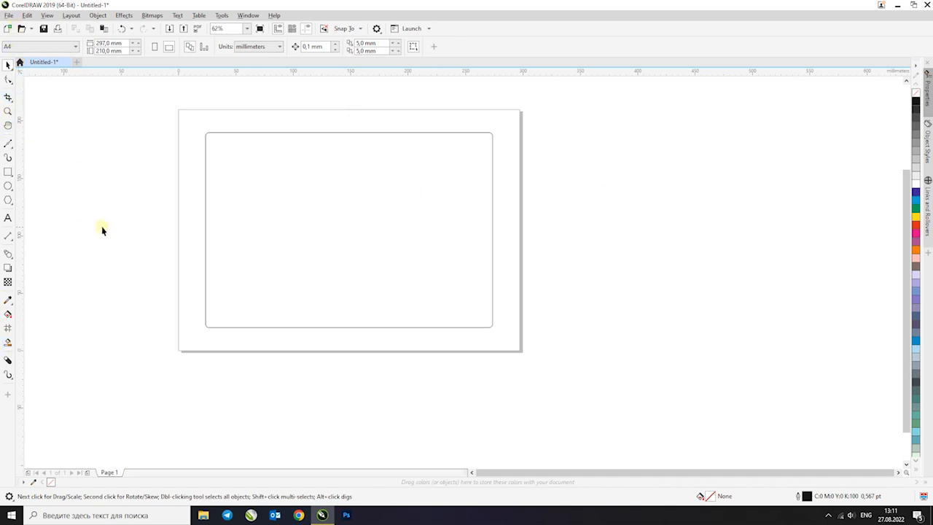
Shift the rectangle slightly up and to the right, and centre it on the page again
click(342, 256)
drag(318, 210, 340, 187)
key(p)
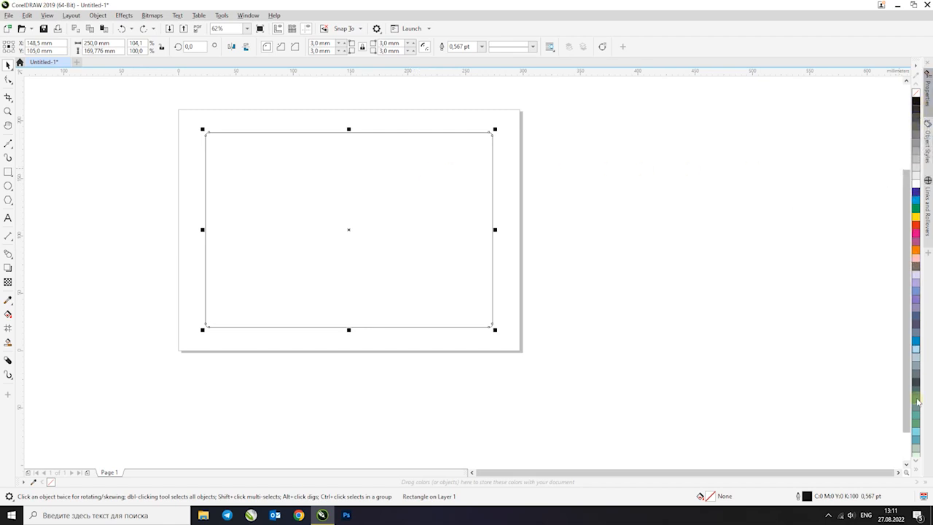
Review the colour palette, command, command bar and appearance customization settings, close them without changes and deselect the rectangle
click(916, 66)
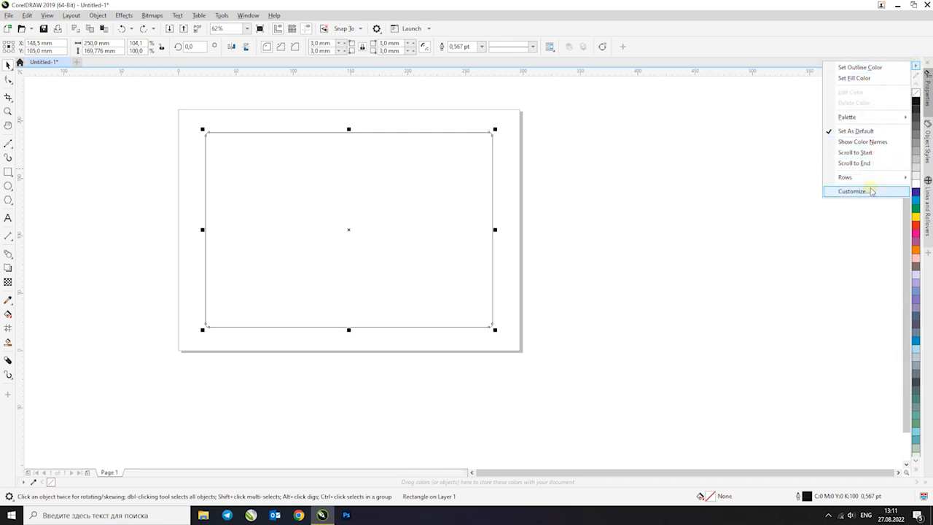
click(868, 118)
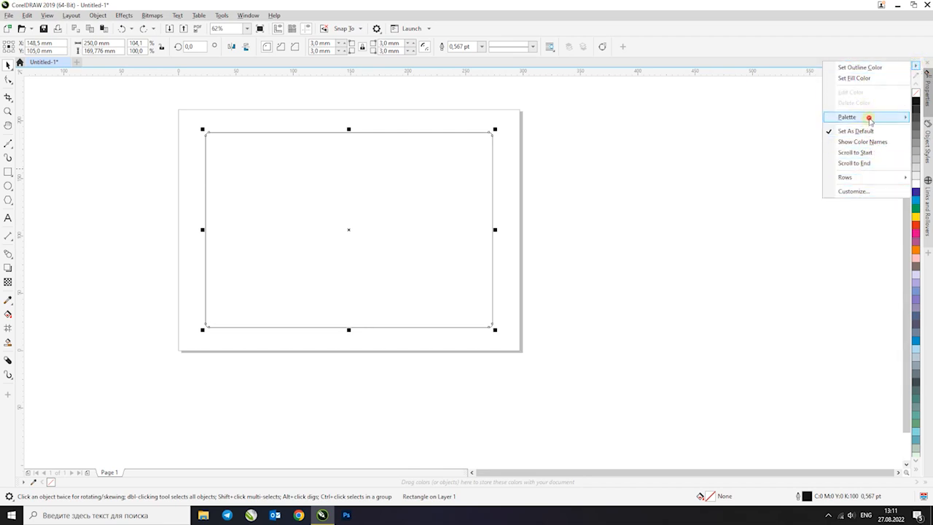
click(870, 193)
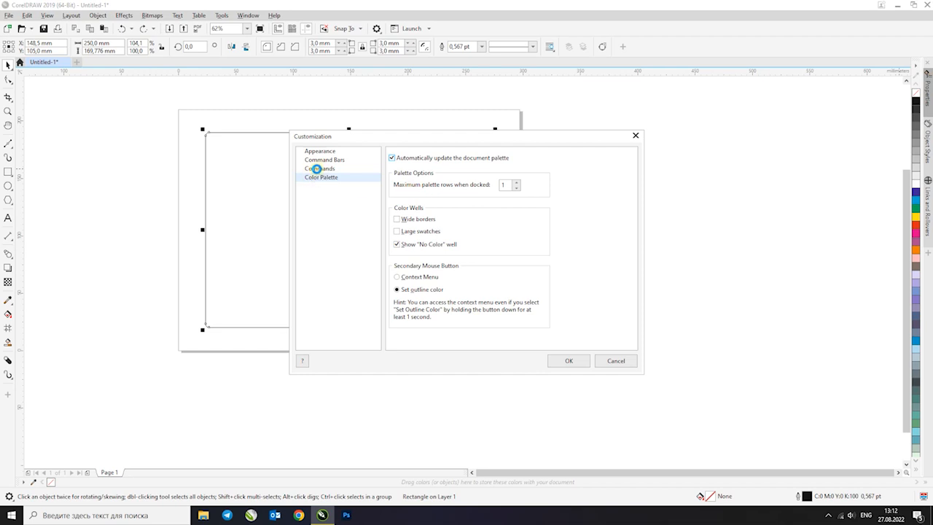
click(317, 169)
click(321, 161)
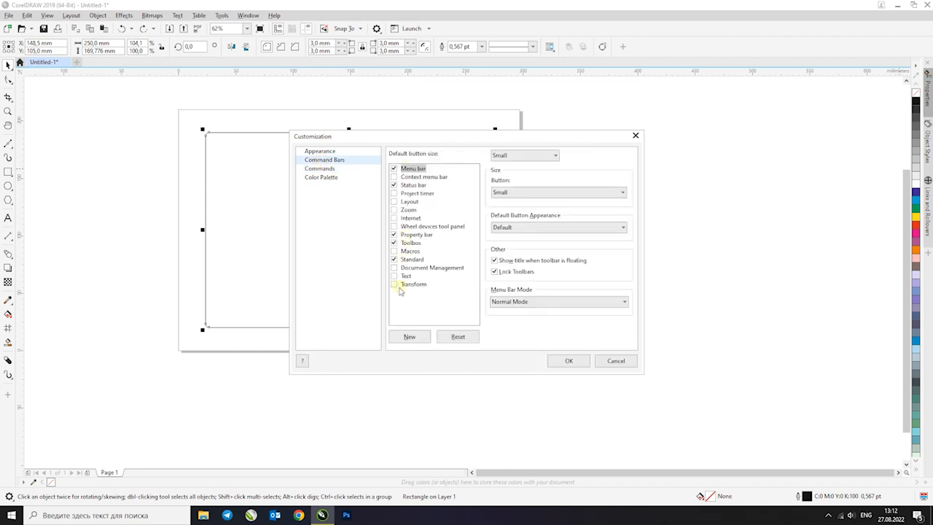
click(321, 150)
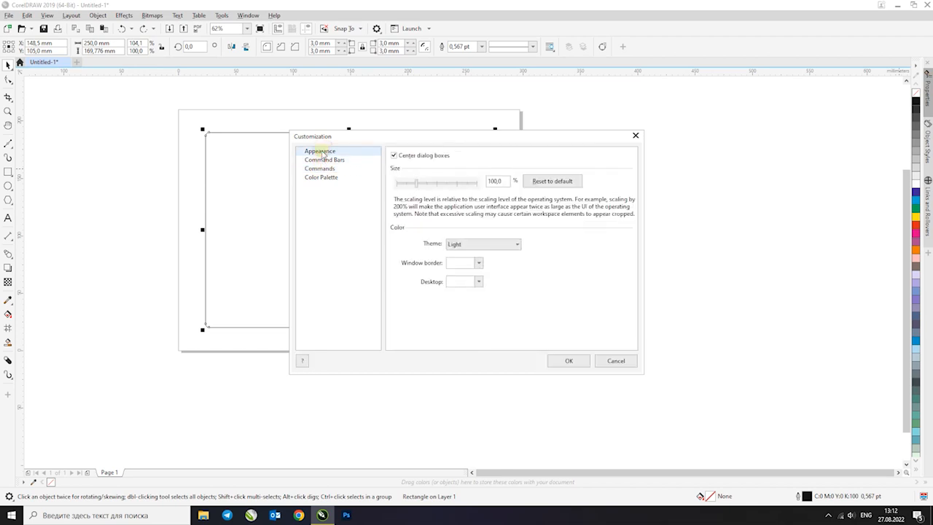
click(614, 361)
click(585, 165)
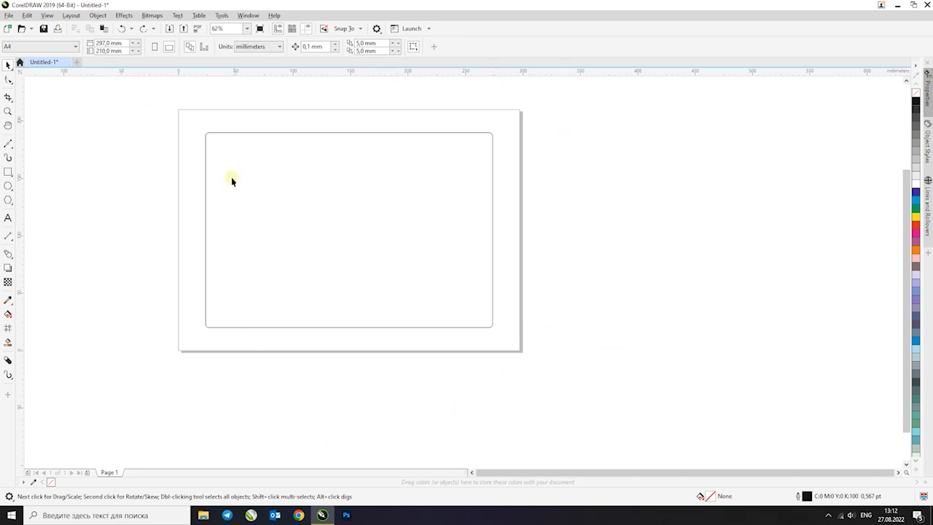
Try the Medium, Dark and Black interface themes in the appearance customization settings
click(377, 30)
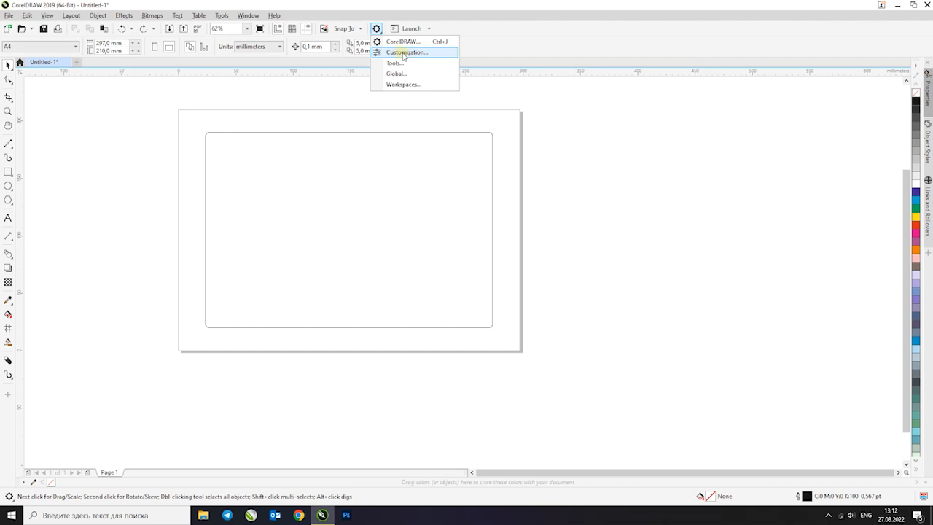
click(404, 53)
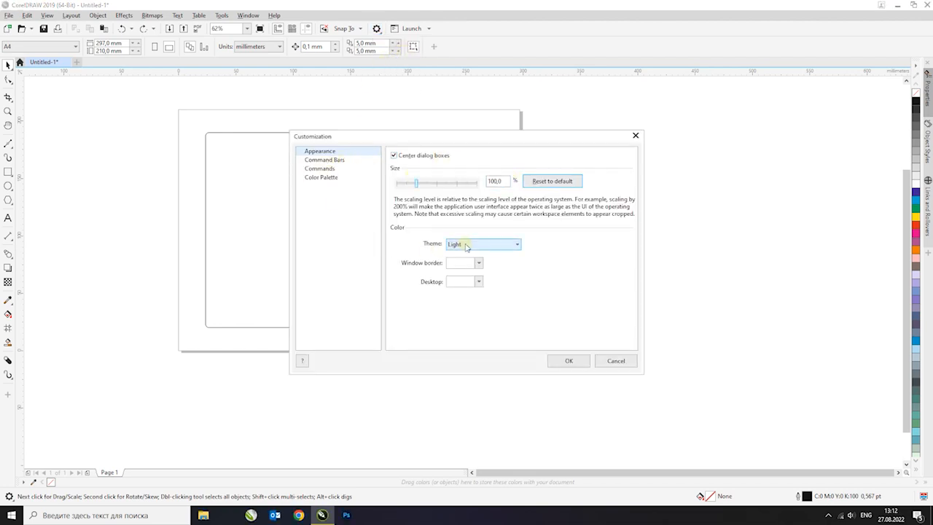
click(467, 247)
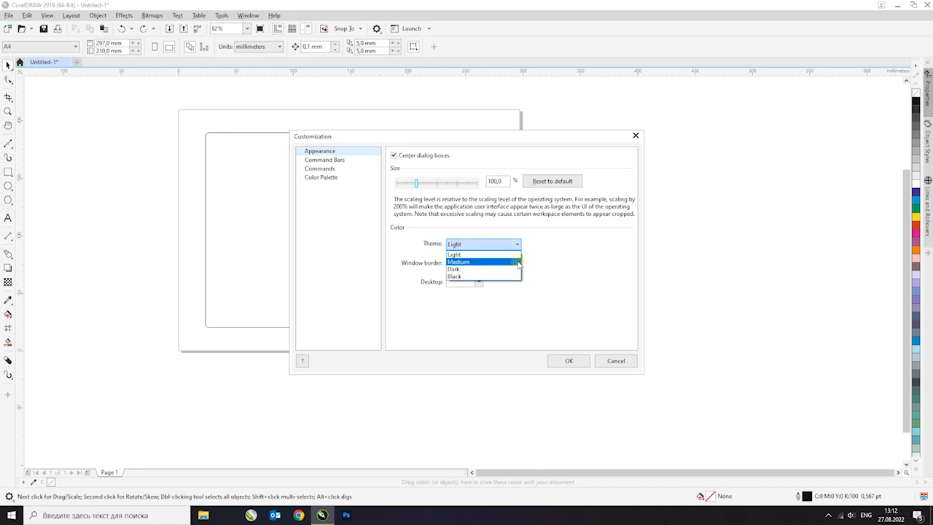
click(517, 262)
click(502, 246)
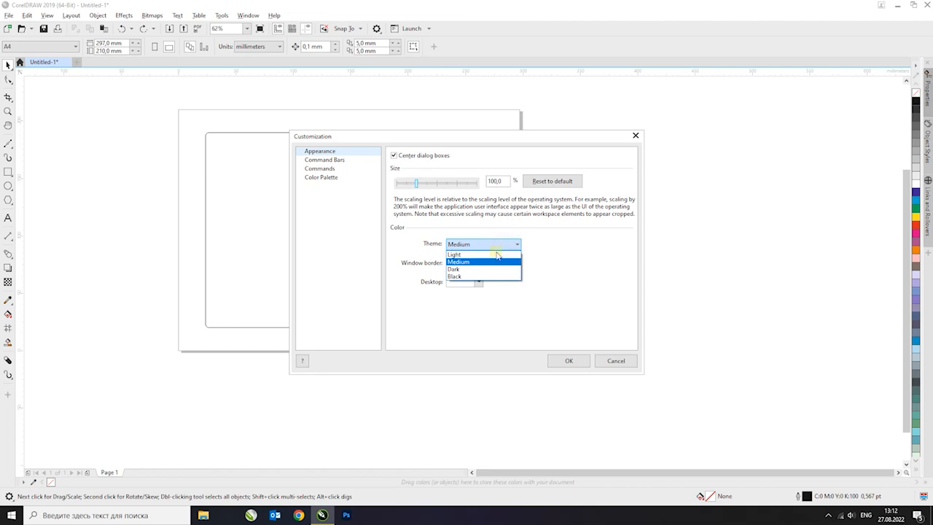
click(493, 270)
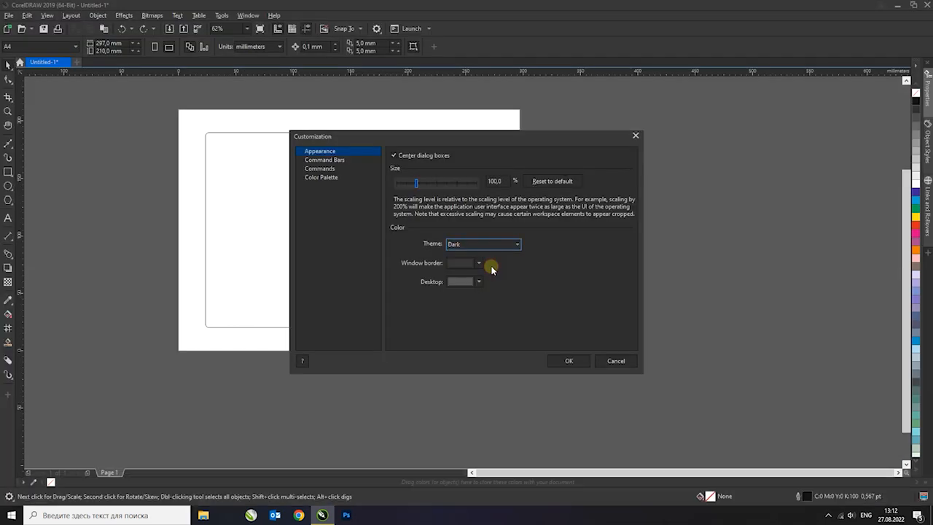
click(498, 245)
click(483, 276)
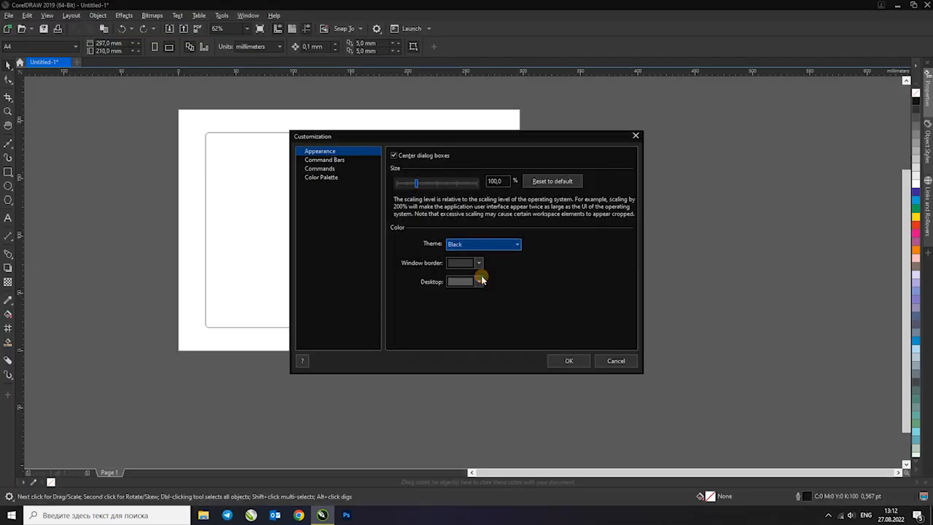
Choose the Dark interface theme and apply it
click(493, 249)
click(481, 260)
click(491, 248)
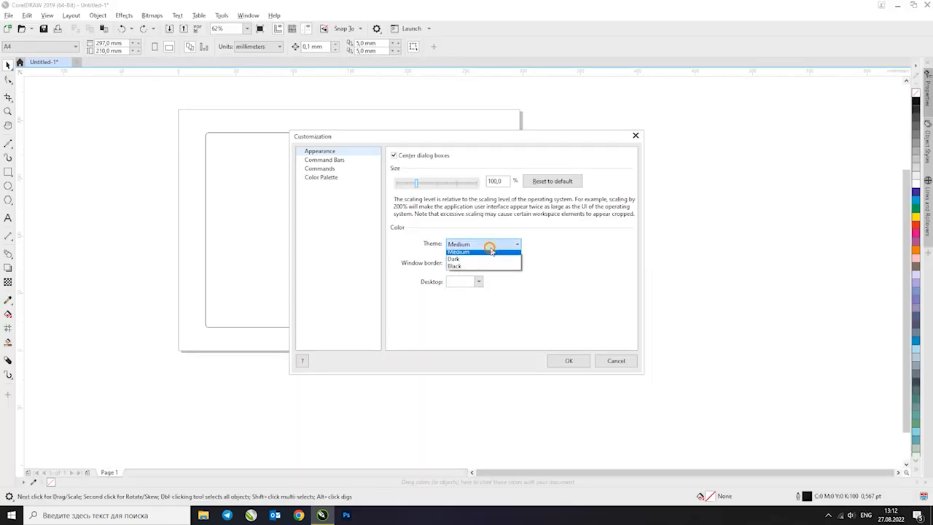
click(477, 259)
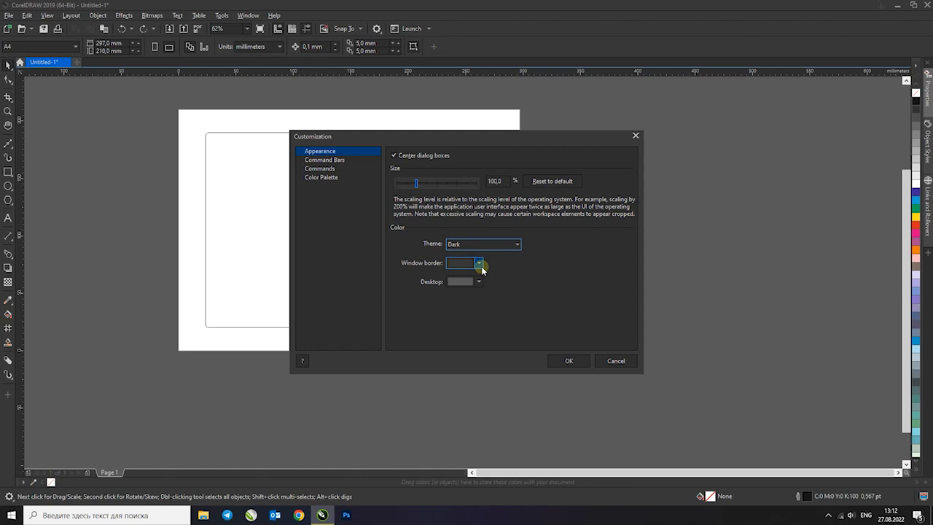
click(565, 361)
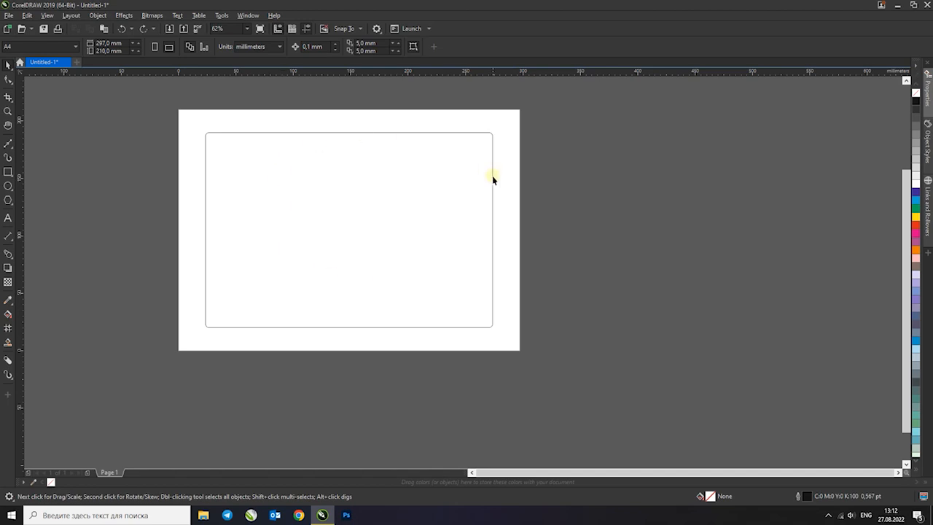
Zoom the page out and back in, and shift the view with the Pan tool
scroll(362, 162, down, 3)
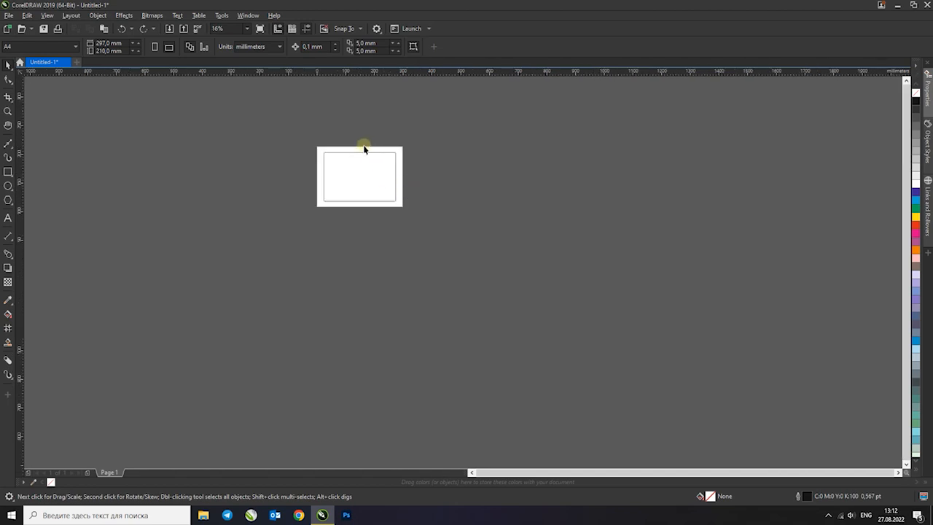
scroll(366, 148, up, 1)
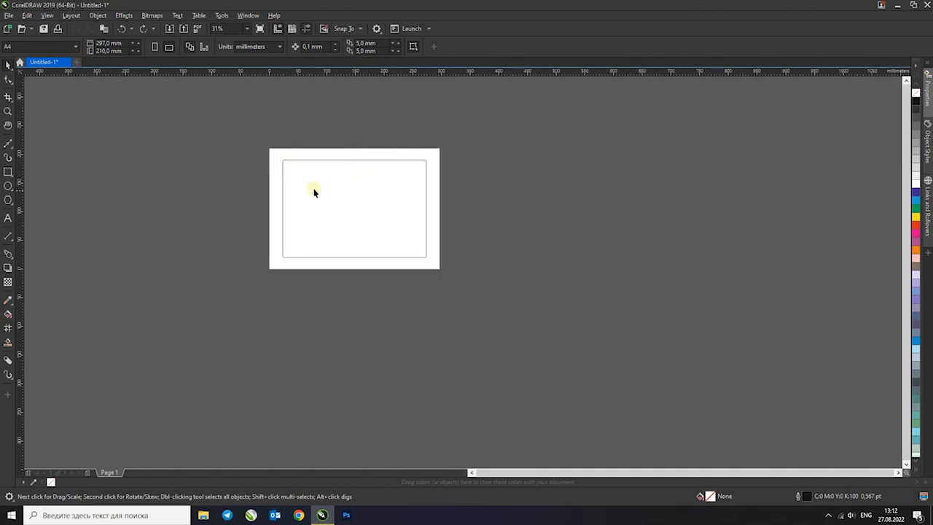
click(8, 125)
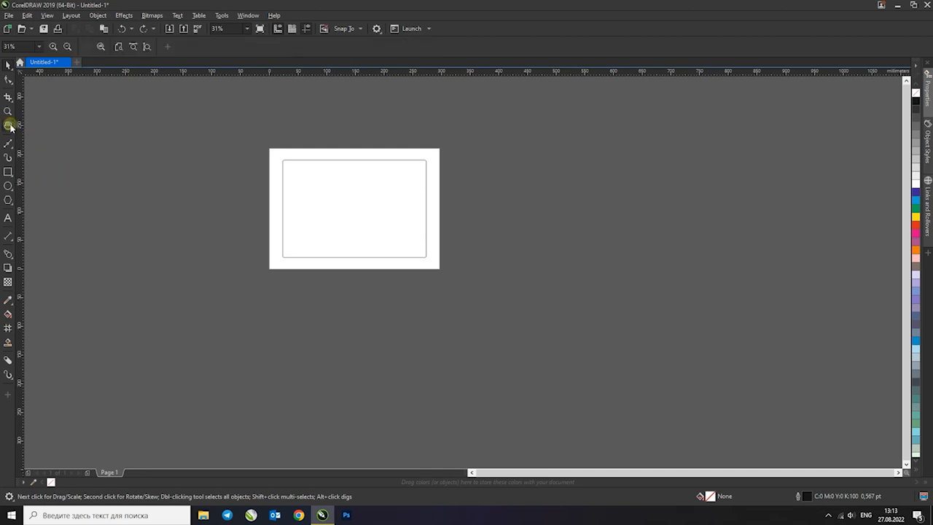
drag(339, 220, 406, 191)
scroll(342, 189, up, 2)
scroll(358, 190, down, 1)
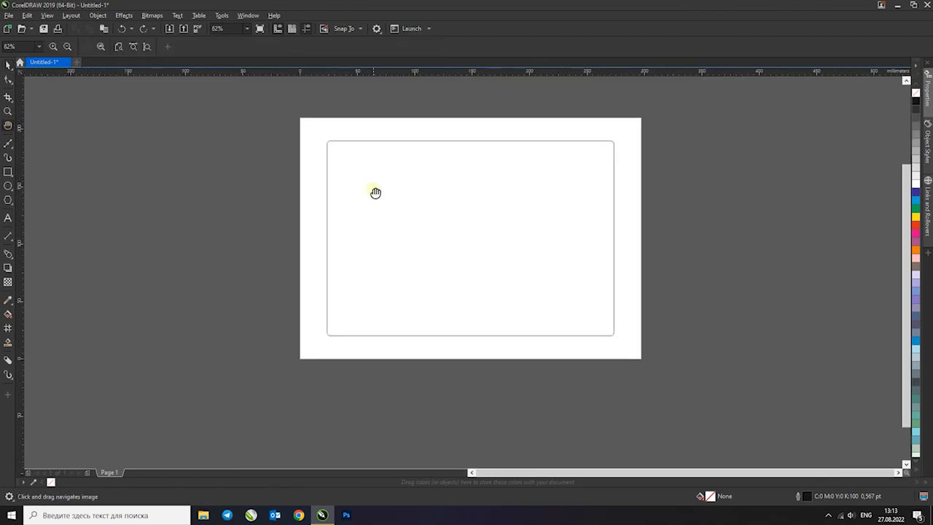
Use the Zoom tool to magnify the whole page and the rectangle's left edge, and zoom in and out in increments
click(9, 113)
drag(293, 112, 655, 368)
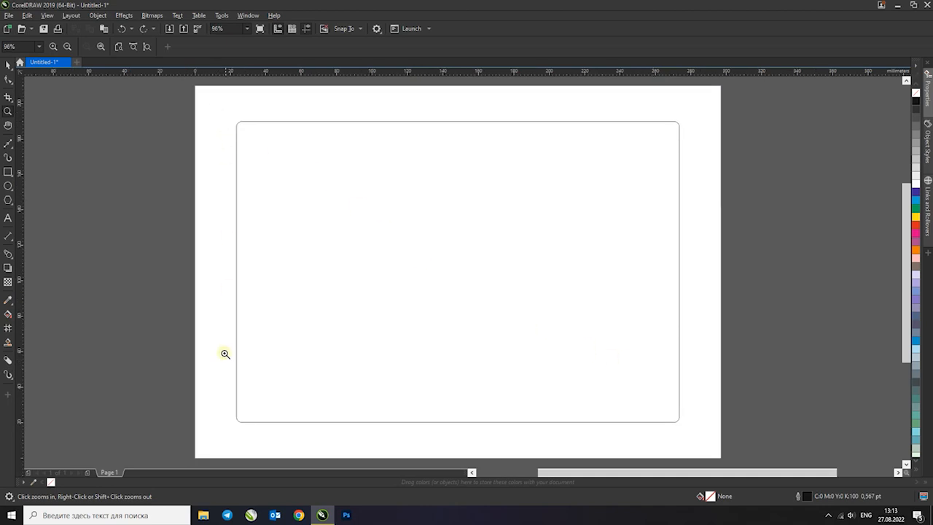
drag(210, 254, 357, 382)
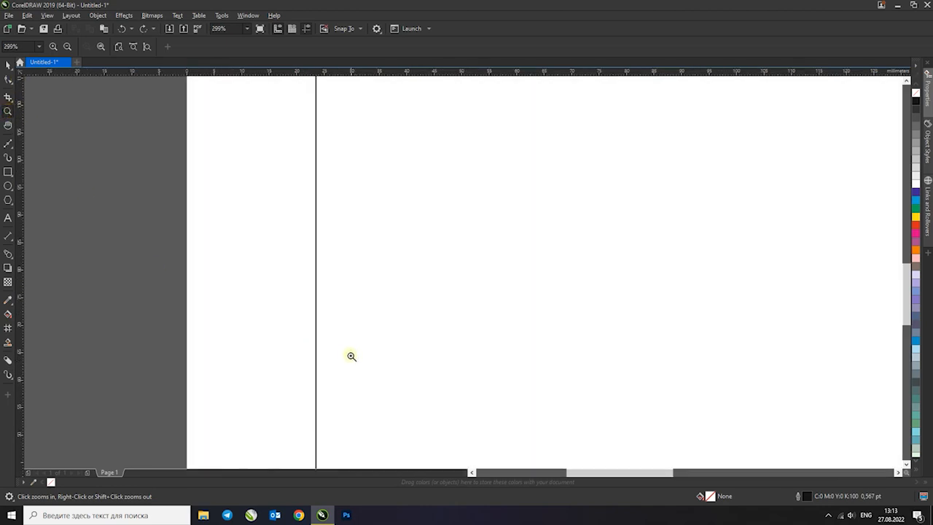
click(8, 64)
key(z)
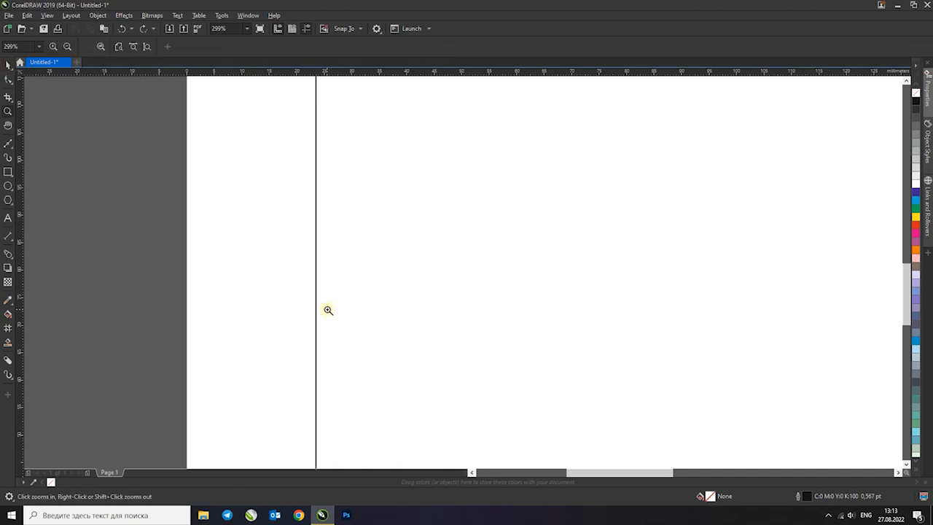
click(59, 46)
click(55, 48)
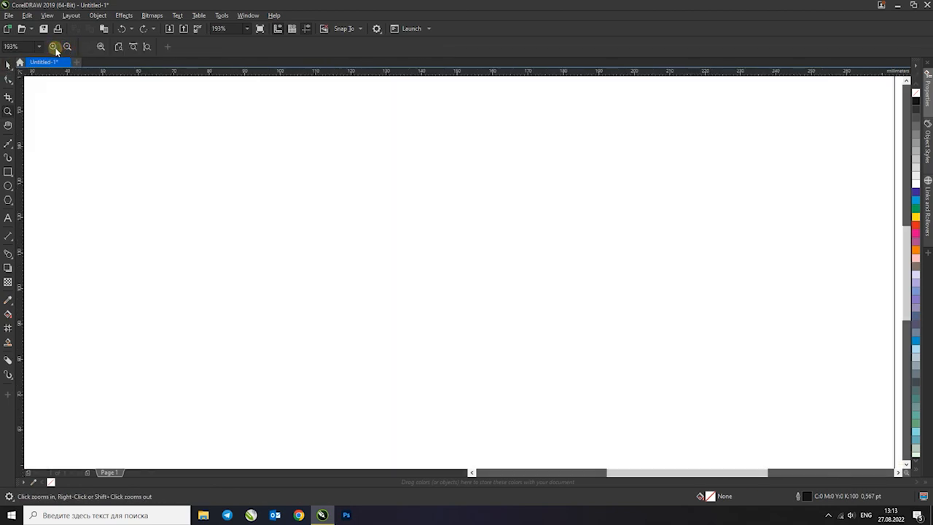
click(67, 49)
click(54, 49)
click(67, 48)
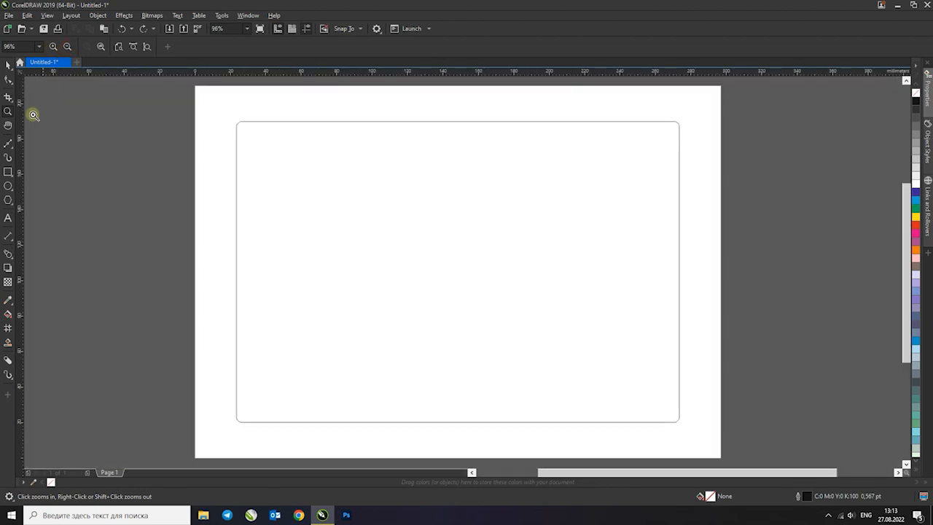
Zoom out and move the page around the workspace with the Pan tool, and return to the Pick tool
click(8, 124)
scroll(273, 152, down, 2)
drag(313, 171, 272, 156)
drag(800, 171, 718, 189)
drag(186, 156, 474, 194)
drag(246, 214, 387, 211)
drag(280, 214, 368, 213)
drag(631, 234, 465, 232)
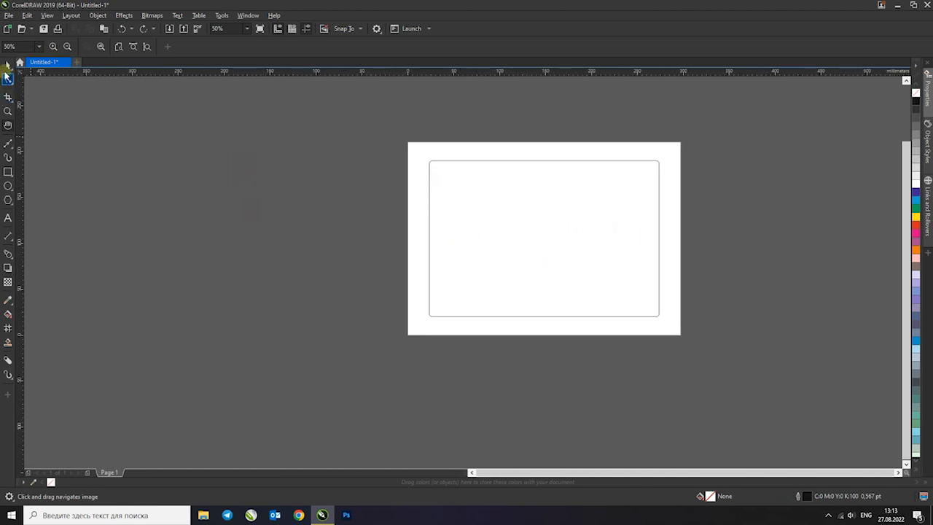
click(7, 65)
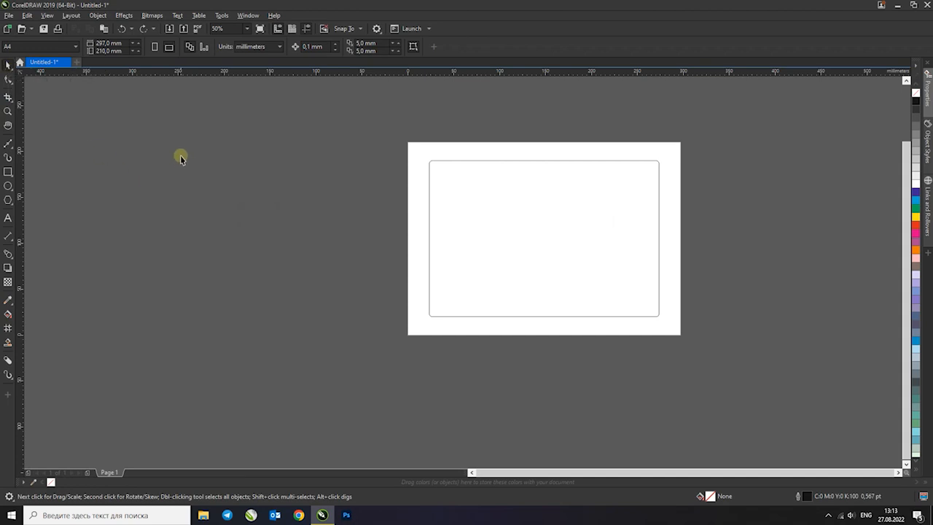
Set the interface theme to Medium in the customization settings and apply it
click(376, 29)
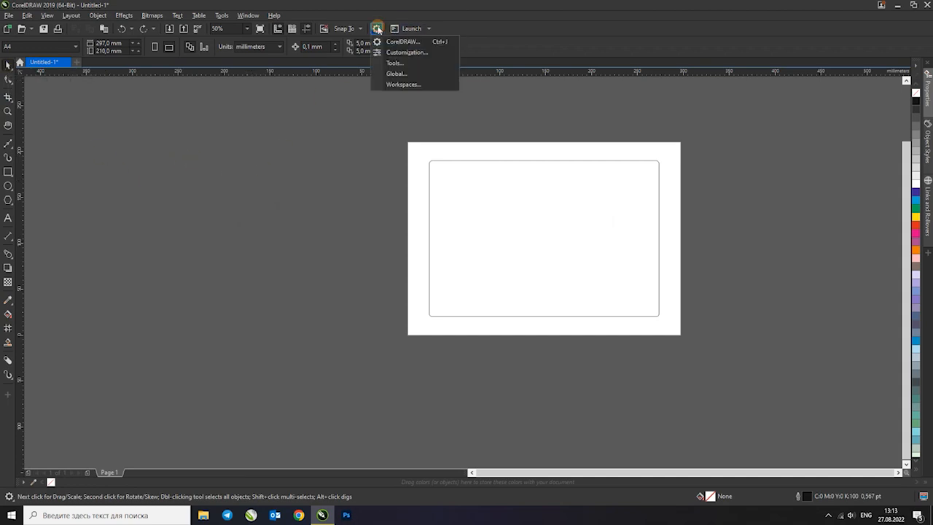
click(420, 55)
click(479, 243)
click(476, 261)
click(569, 362)
Select the rectangle and display the colour palette in 3 rows
click(658, 199)
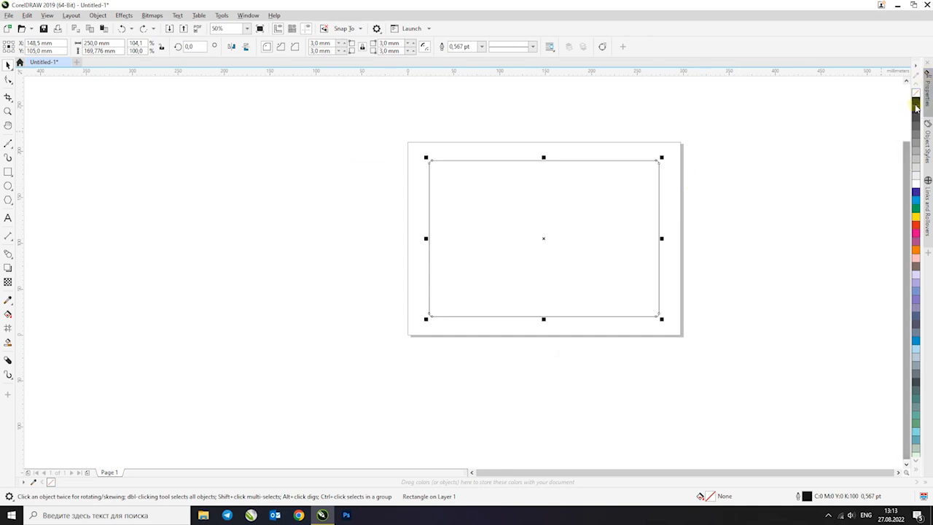
click(915, 66)
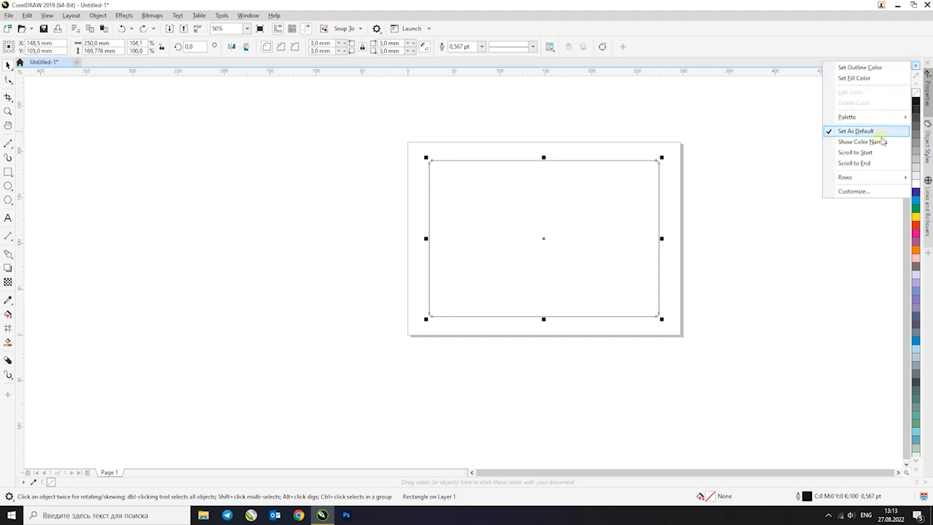
click(873, 178)
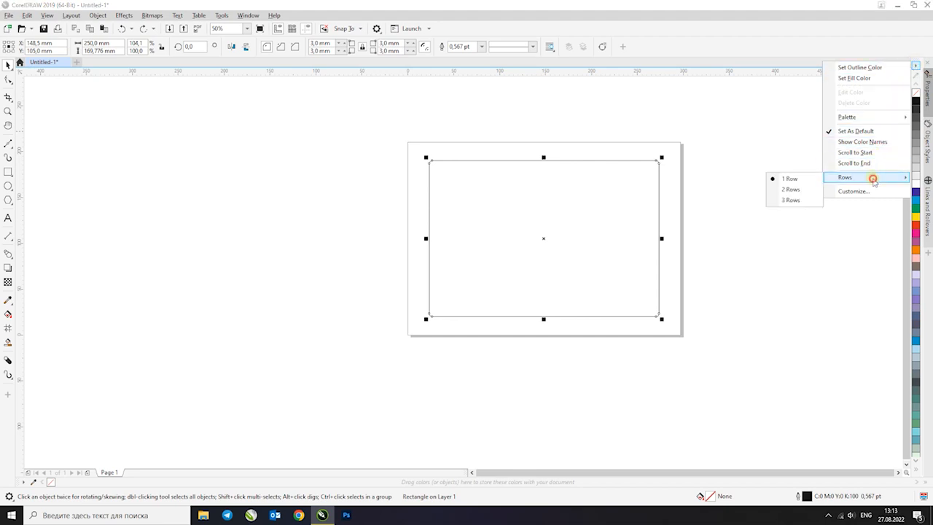
click(790, 199)
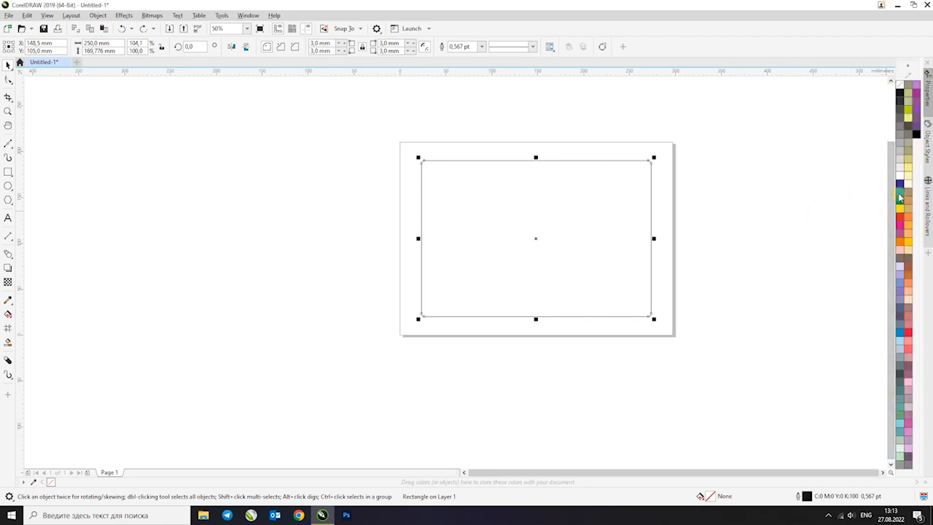
Try teal, green, yellow and cyan fills on the rectangle, and settle on blue (C100 M100 Y0 K0)
drag(899, 197, 884, 220)
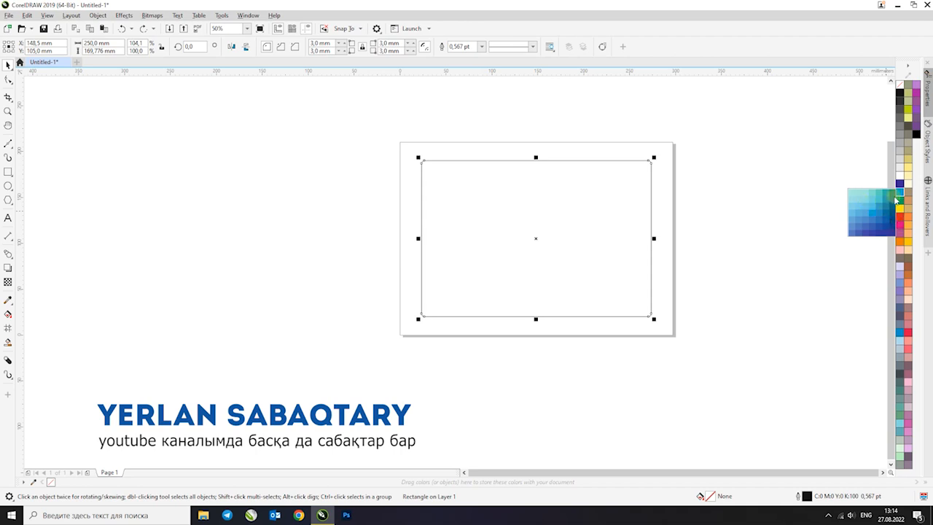
click(887, 197)
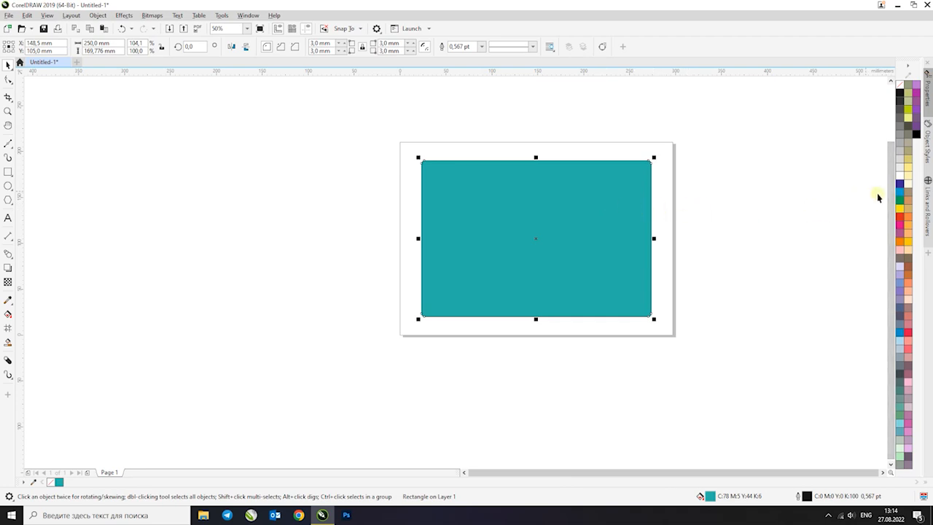
click(900, 201)
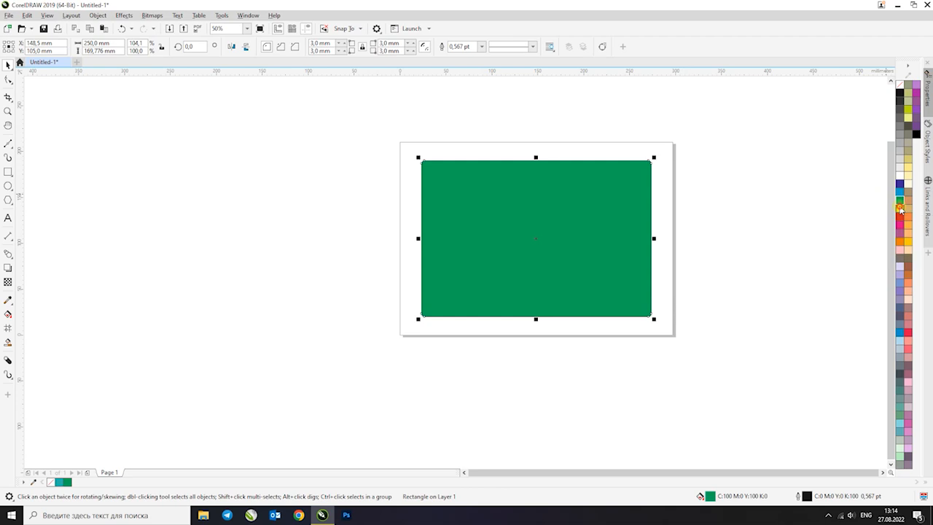
click(899, 207)
click(900, 200)
click(900, 192)
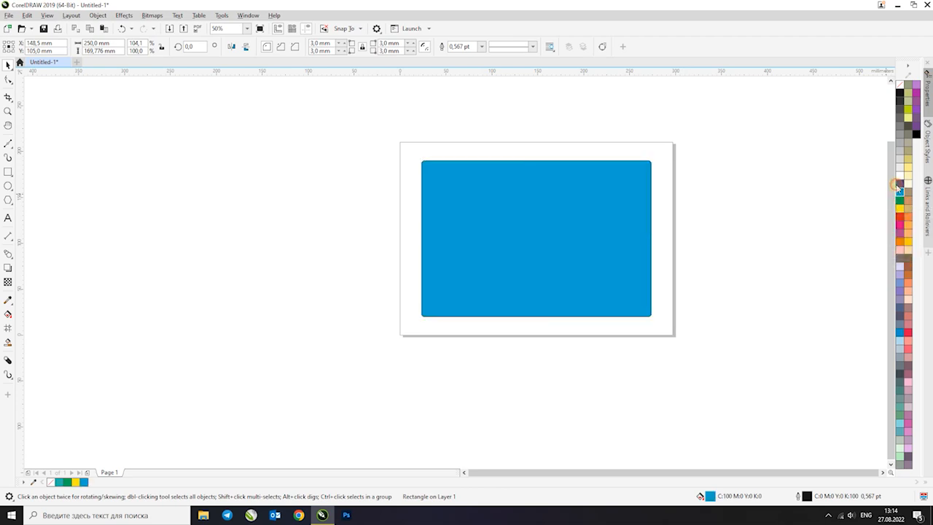
click(900, 184)
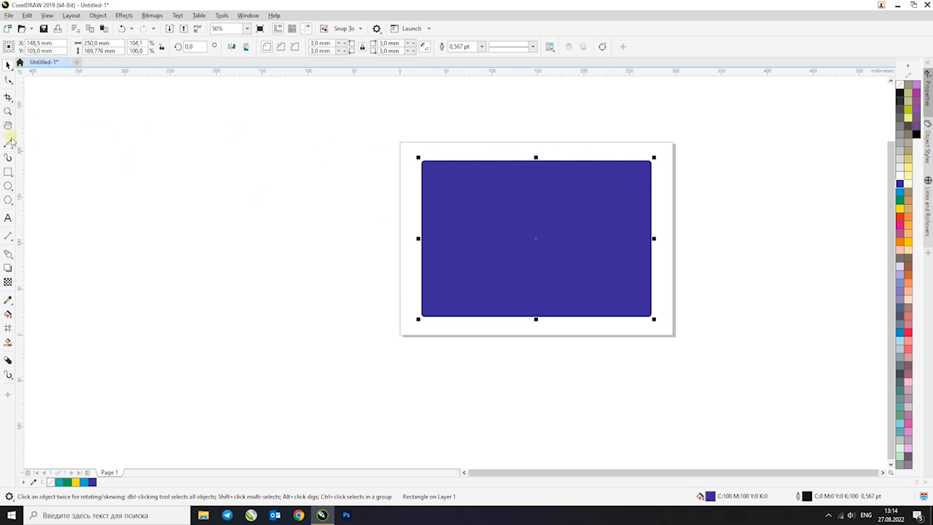
Give the rectangle a yellow outline with a width of 10.0 pt
scroll(653, 164, up, 2)
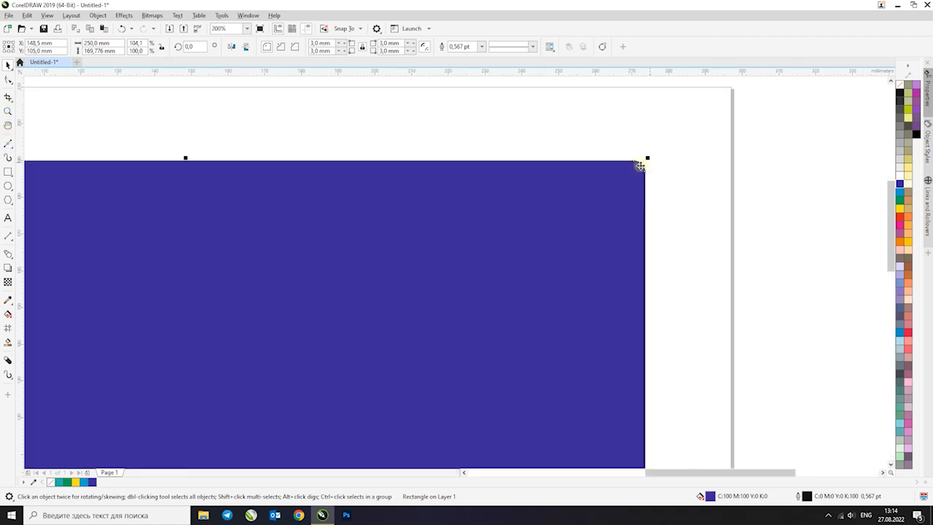
scroll(640, 165, up, 4)
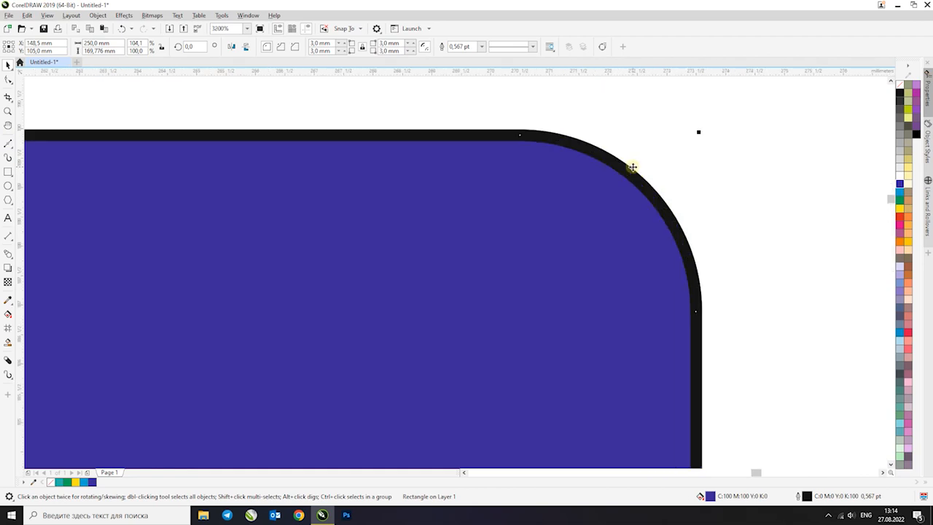
right_click(900, 210)
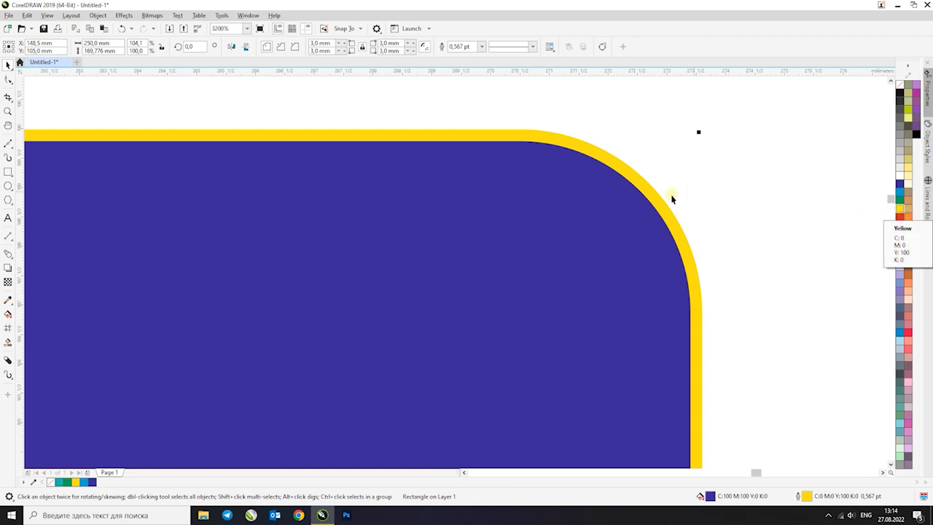
click(483, 47)
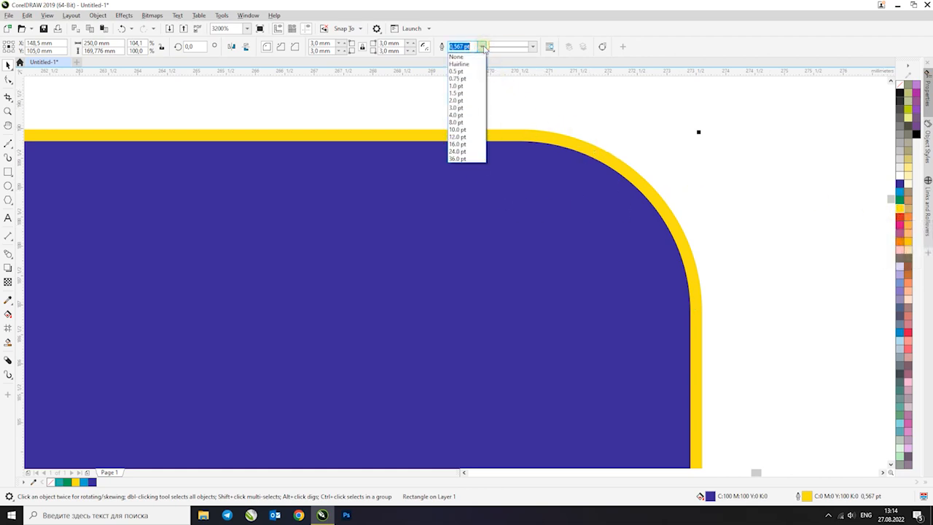
click(457, 129)
scroll(496, 124, down, 4)
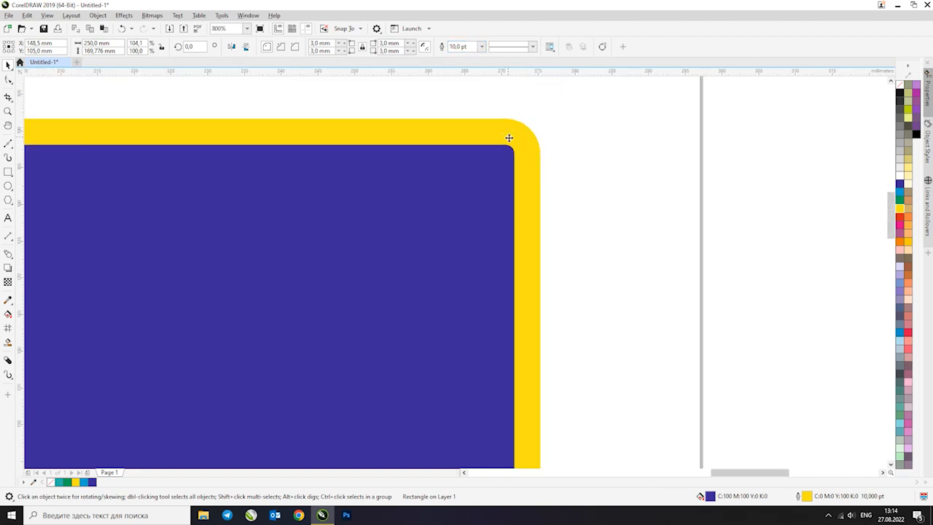
Set the rectangle's outline width to 20.0 pt
drag(440, 50, 429, 61)
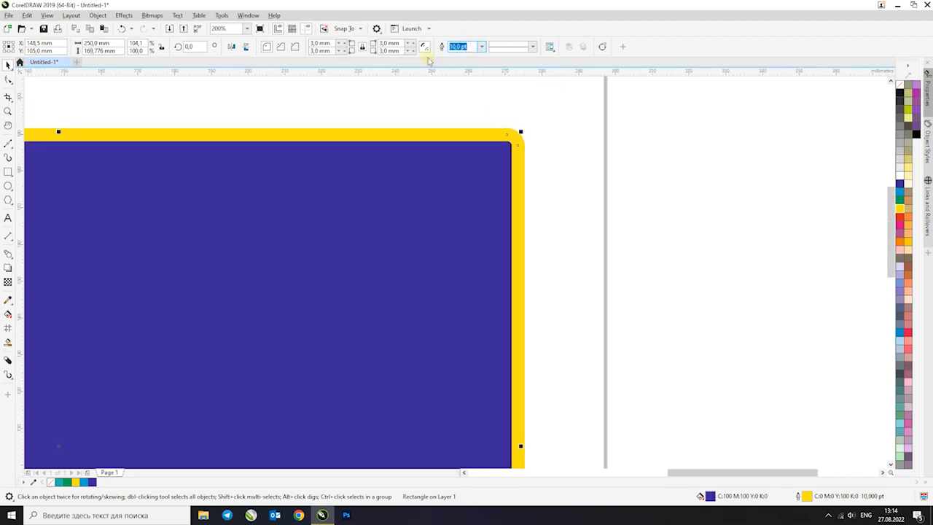
text(20)
key(Return)
scroll(484, 131, down, 2)
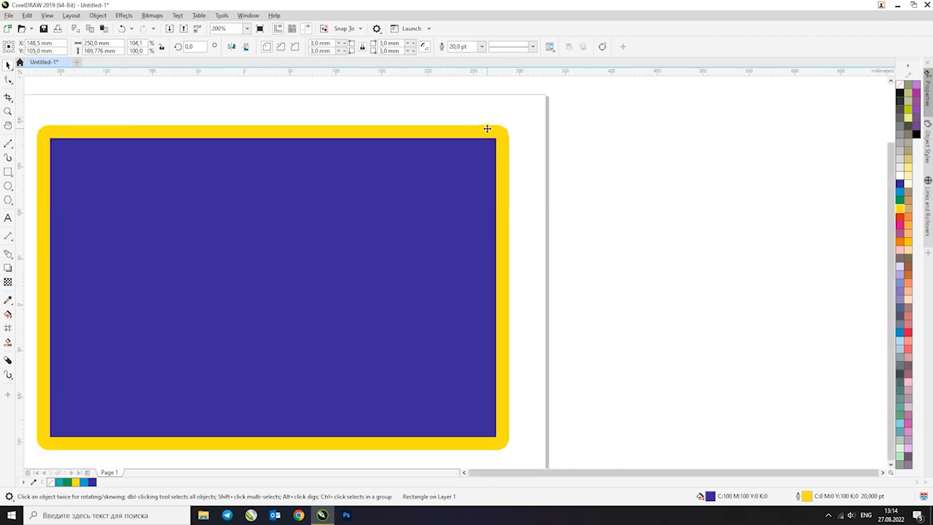
scroll(484, 134, up, 1)
scroll(486, 137, down, 1)
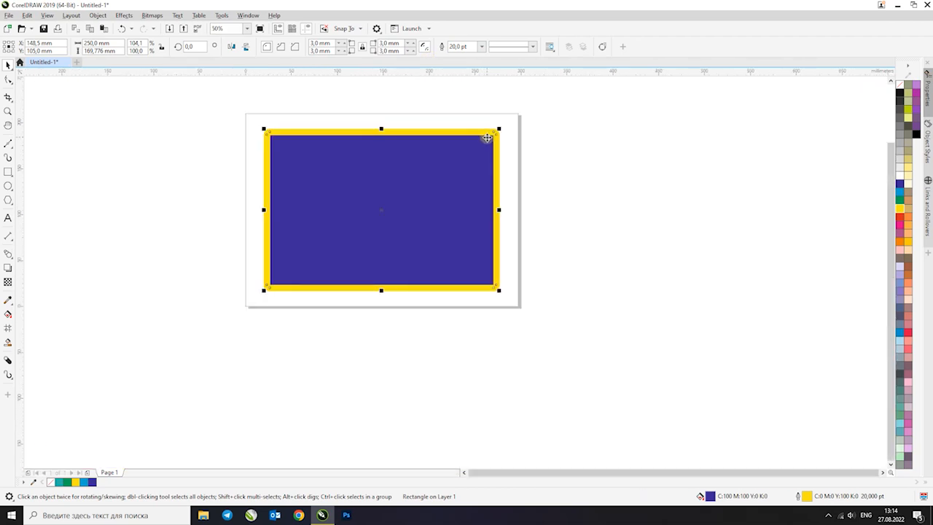
scroll(489, 136, up, 2)
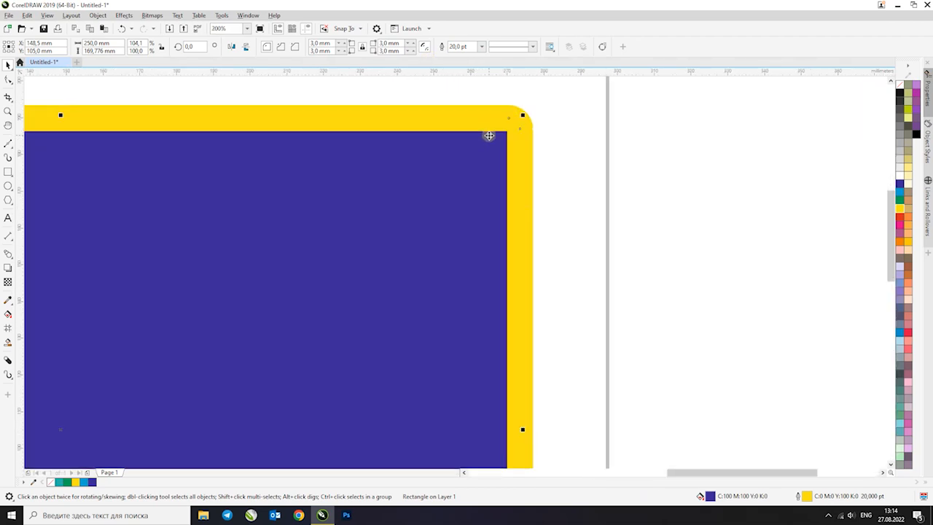
Switch the rectangle's outline width units to millimeters and set the width to 10.0 mm
key(F12)
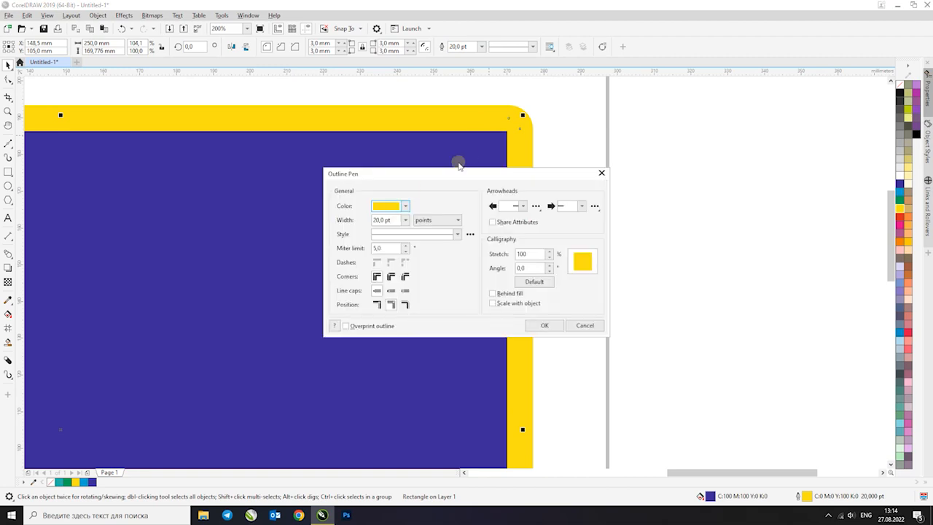
click(444, 222)
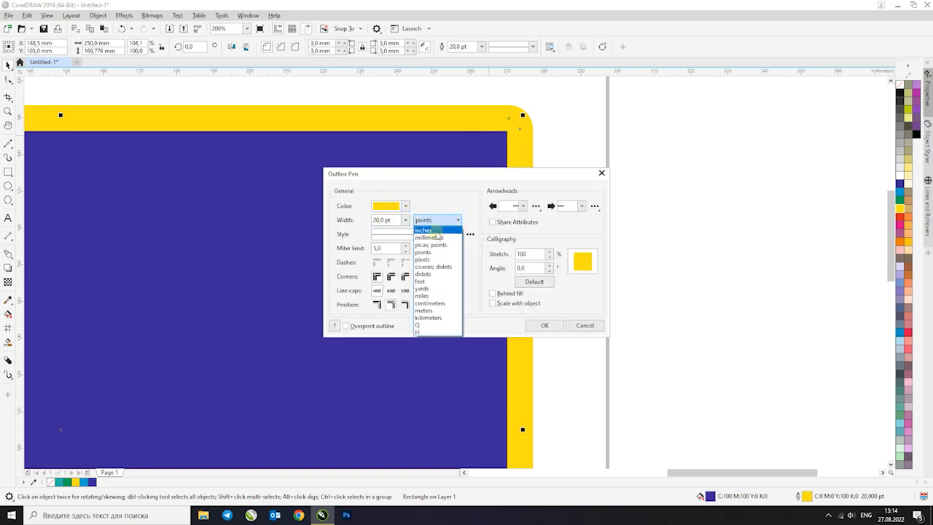
click(433, 239)
click(400, 221)
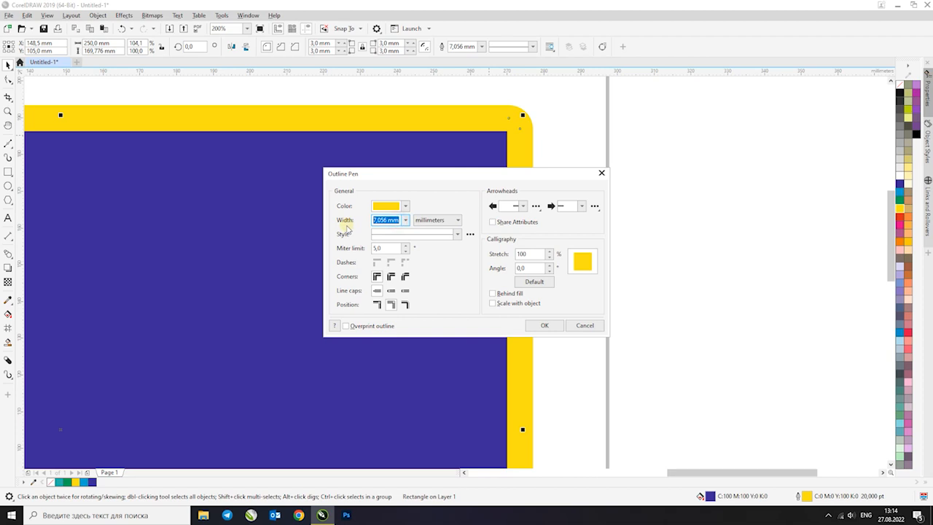
text(10)
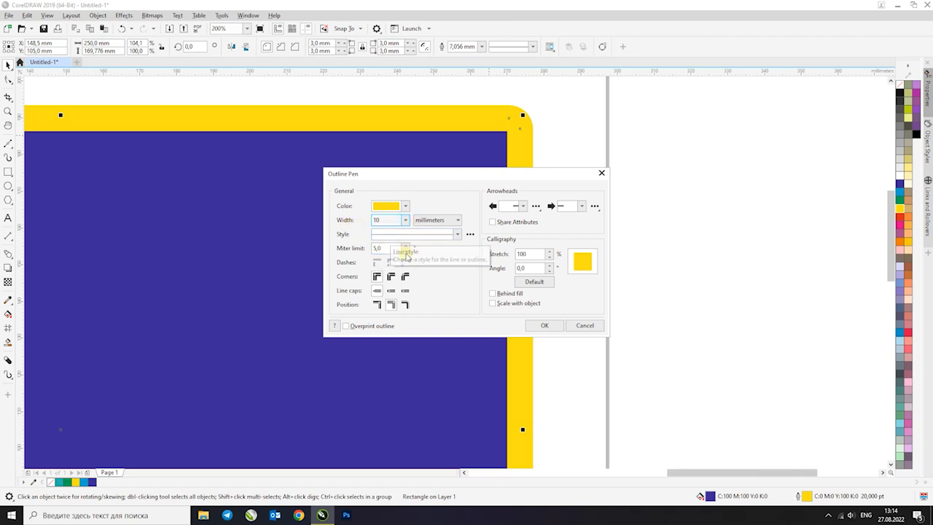
key(Return)
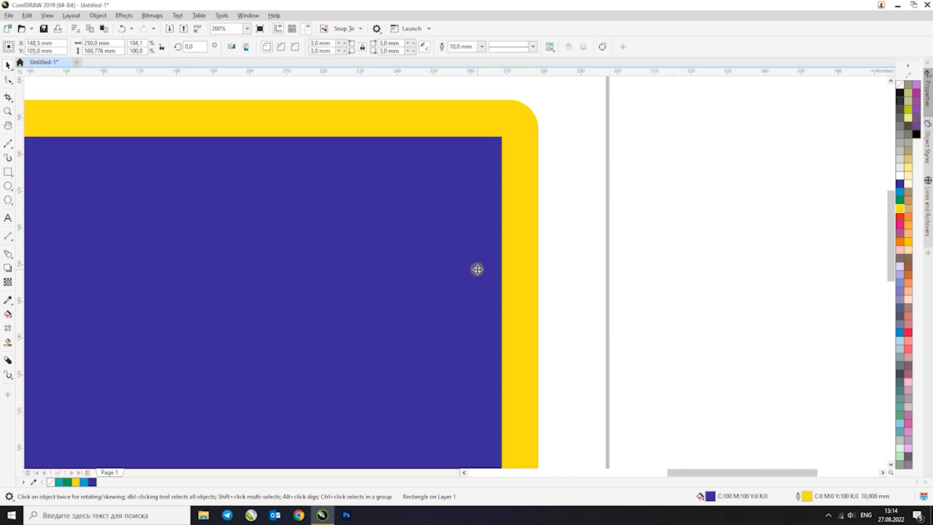
Try the beveled, round and mitered corner styles and the outside position on the rectangle's outline, discarding the changes
key(F12)
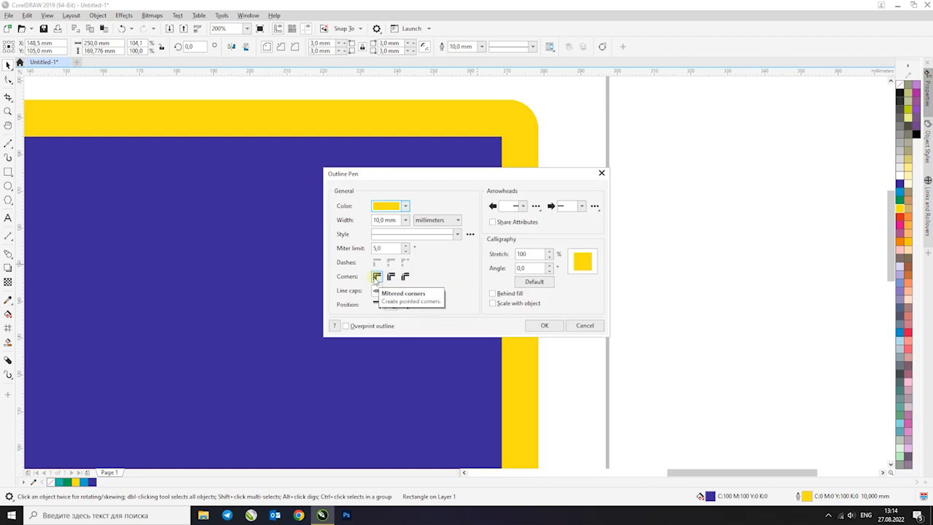
click(405, 277)
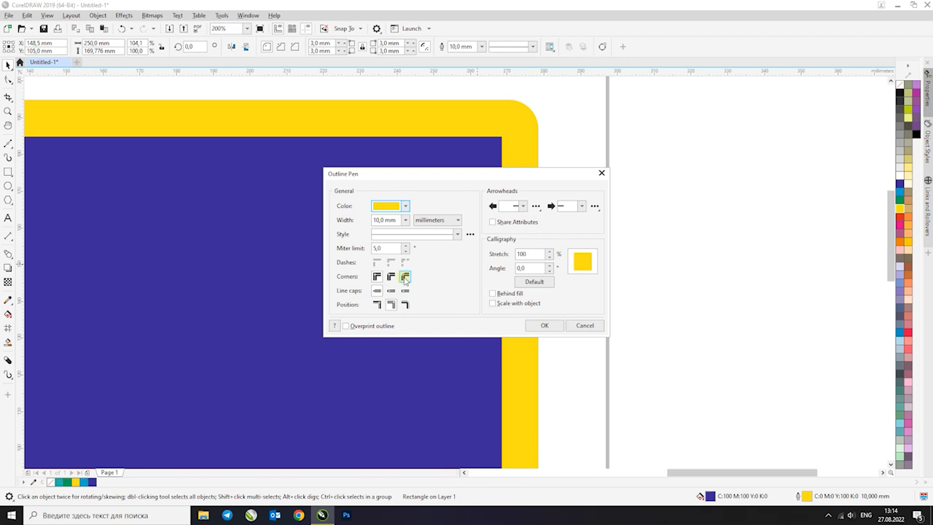
click(390, 277)
click(372, 277)
click(377, 305)
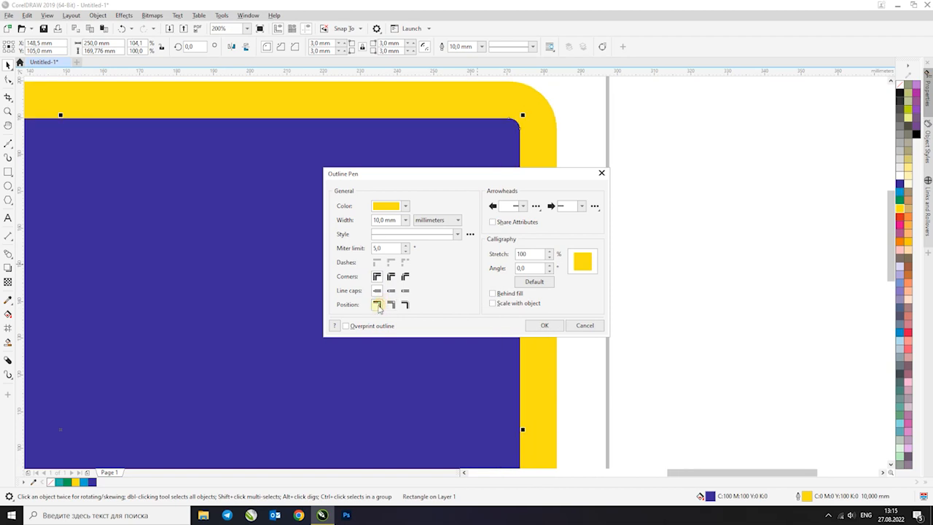
click(392, 277)
click(584, 325)
Replace the rectangle with a new sharp-cornered one of about 212 x 132 mm, filled with blue (C100 M100 Y0 K0)
scroll(500, 138, down, 2)
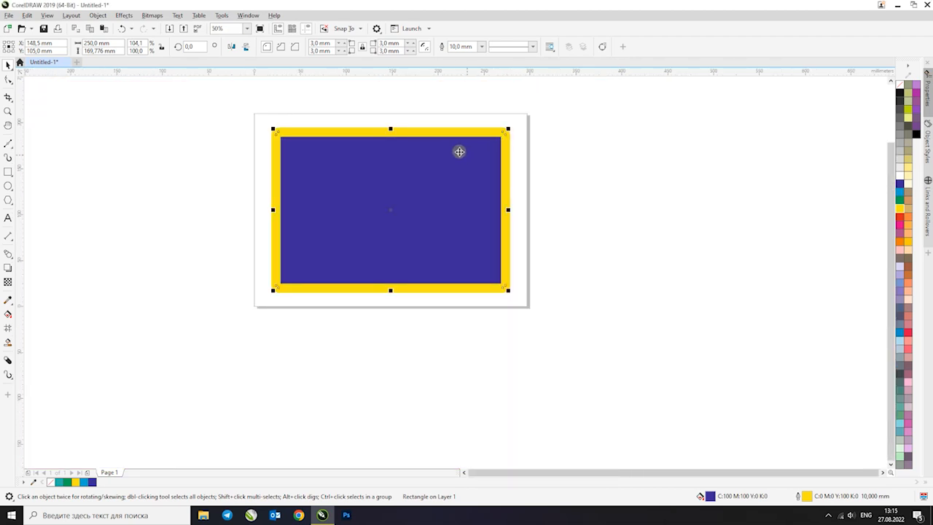
key(Delete)
click(8, 172)
drag(293, 141, 488, 261)
click(899, 184)
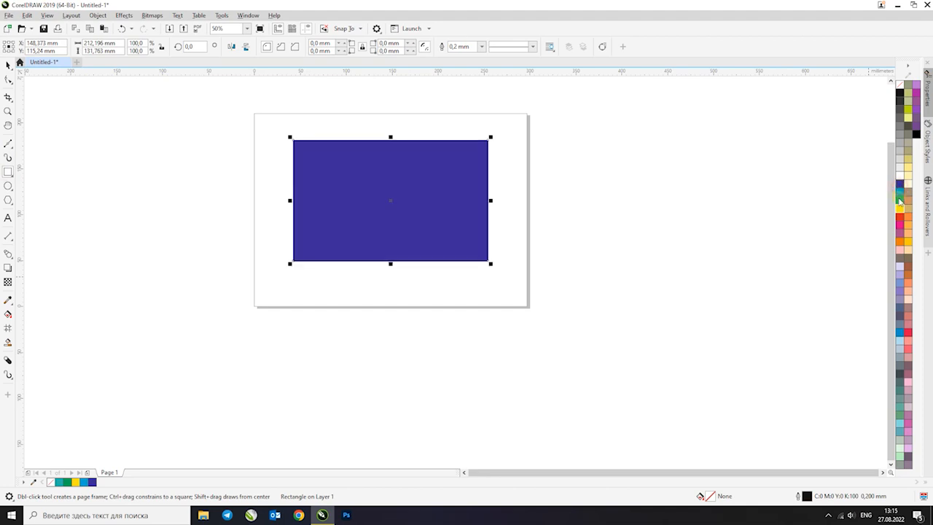
Give the new rectangle a yellow outline (C0 M0 Y100 K0) with a width of 7.0 mm
scroll(485, 125, up, 2)
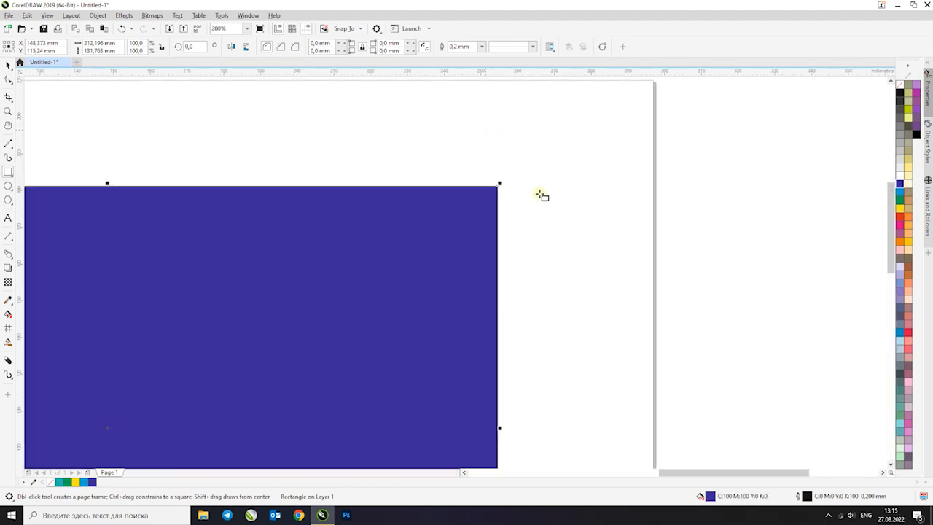
right_click(892, 210)
click(563, 4)
click(9, 65)
right_click(899, 208)
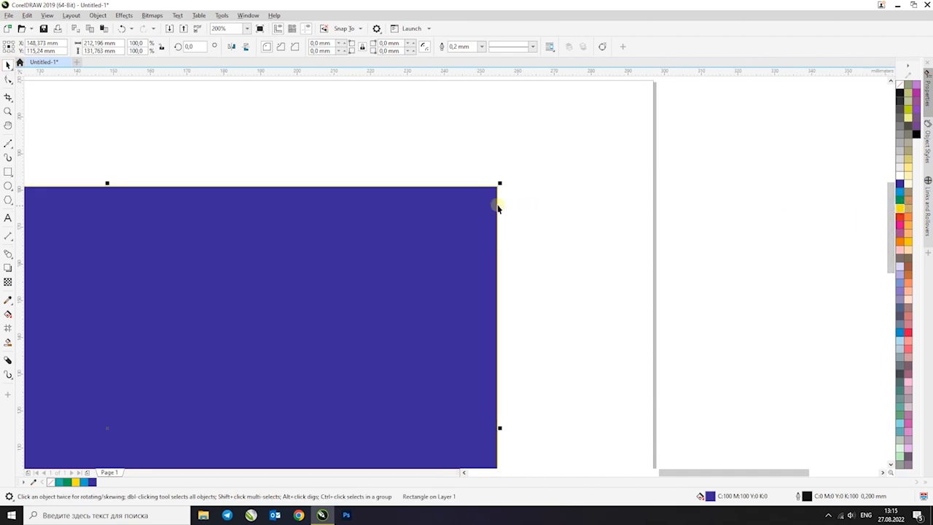
key(F12)
double_click(395, 220)
text(7)
key(Return)
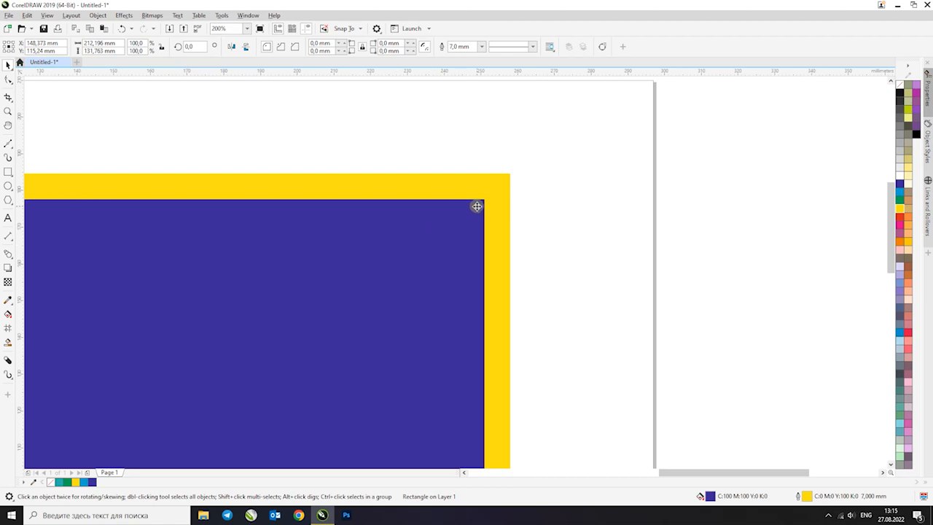
Try round corners on the rectangle's outline, apply beveled corners instead and check the result up close
scroll(477, 206, up, 1)
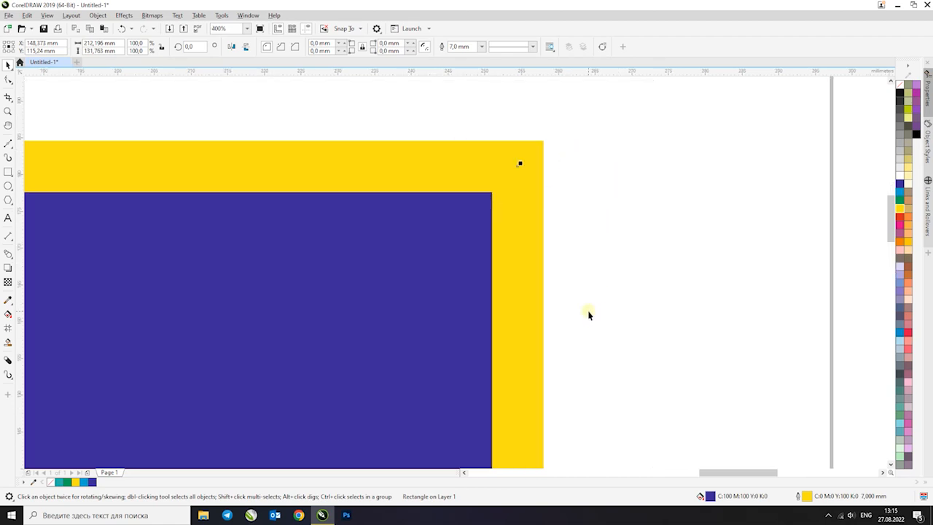
key(F12)
drag(539, 175, 647, 279)
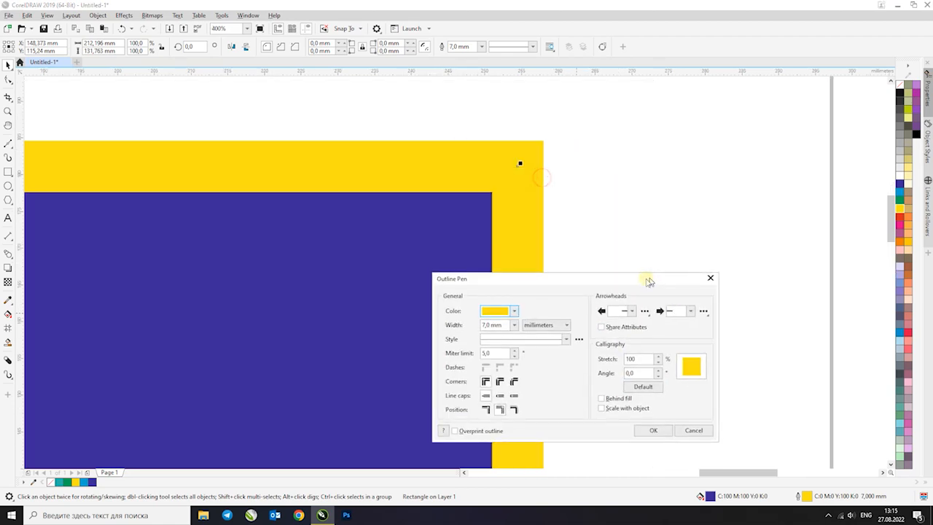
click(499, 382)
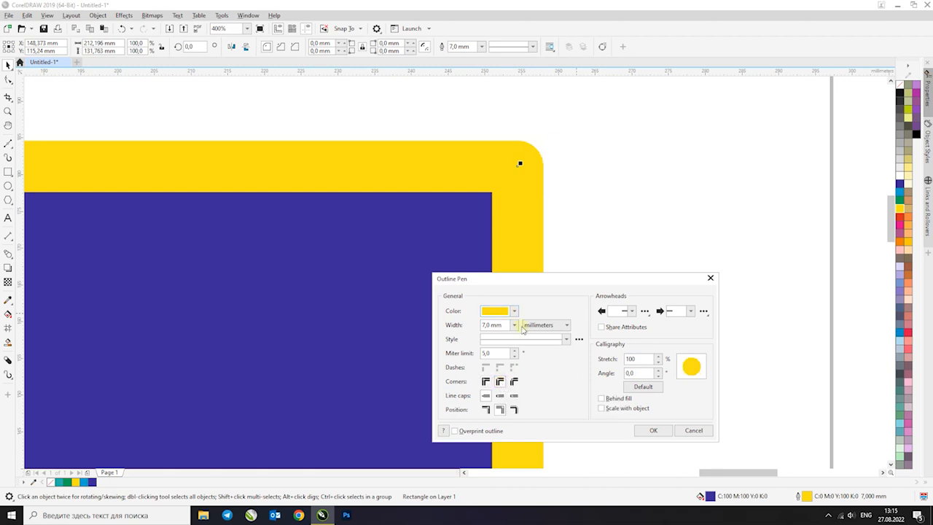
click(514, 381)
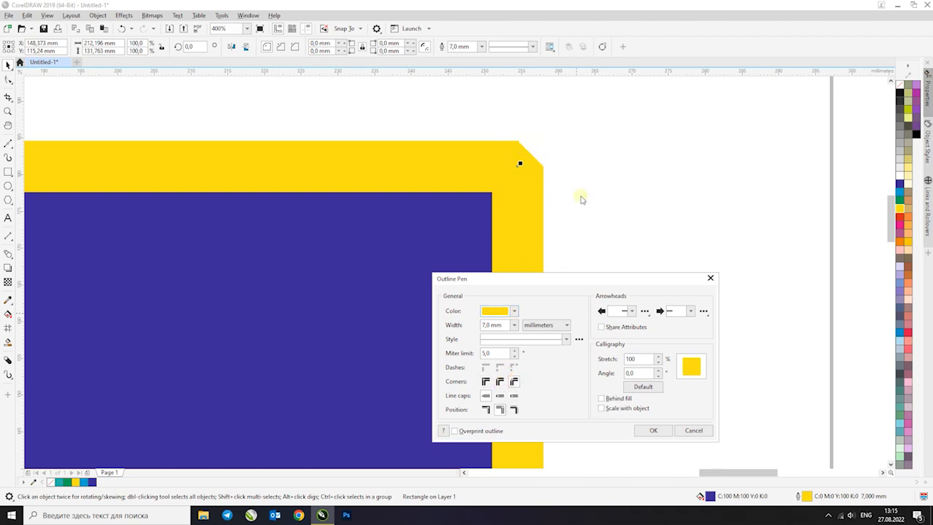
click(655, 431)
scroll(558, 167, down, 4)
scroll(558, 166, up, 2)
scroll(552, 167, down, 1)
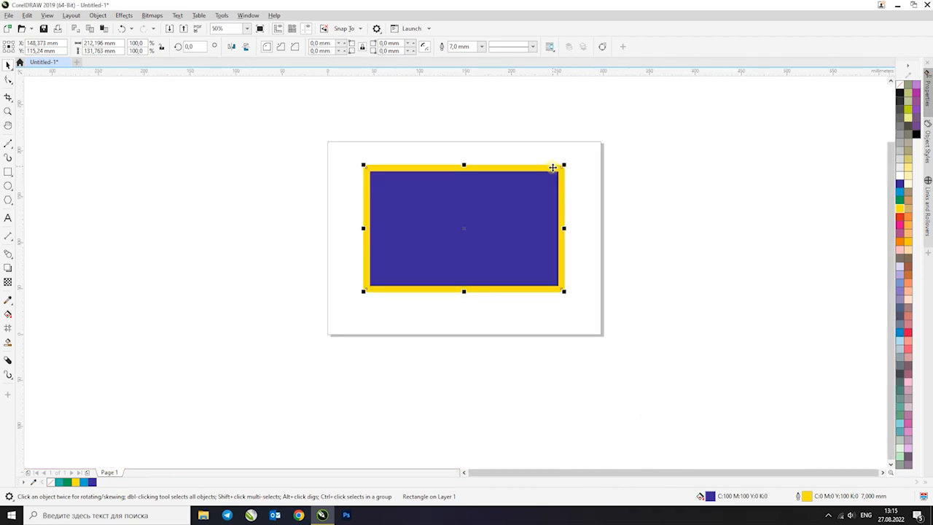
click(319, 183)
scroll(371, 290, up, 2)
scroll(371, 290, down, 1)
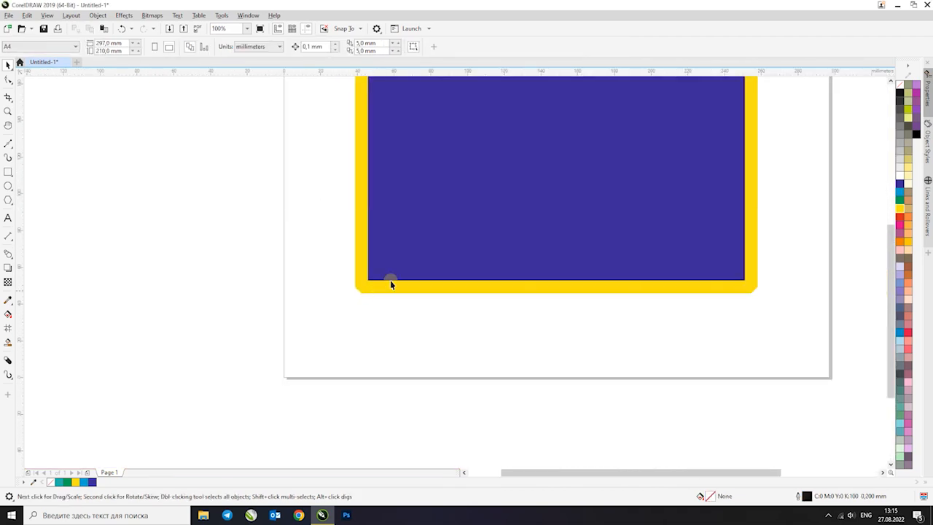
Set the rectangle's outline to sit behind the fill and to scale with the object
click(391, 280)
scroll(427, 240, down, 1)
scroll(462, 157, up, 1)
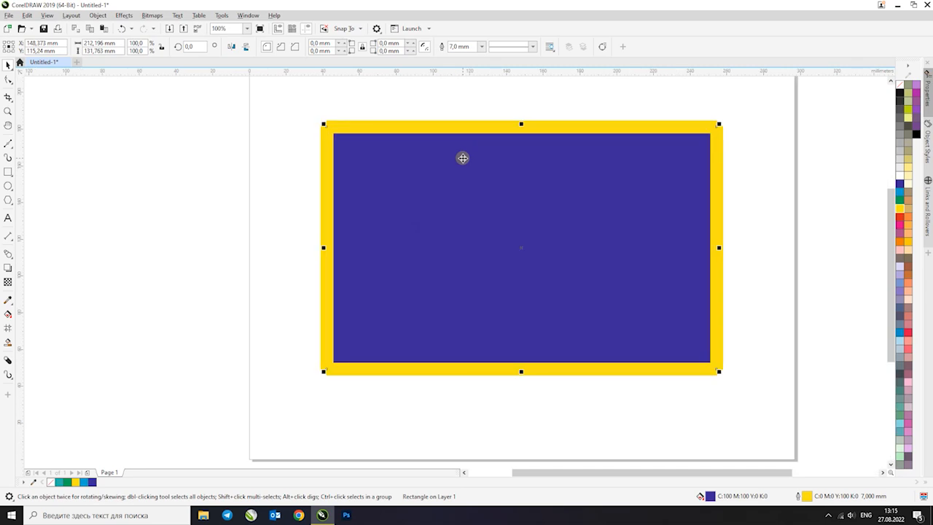
key(F12)
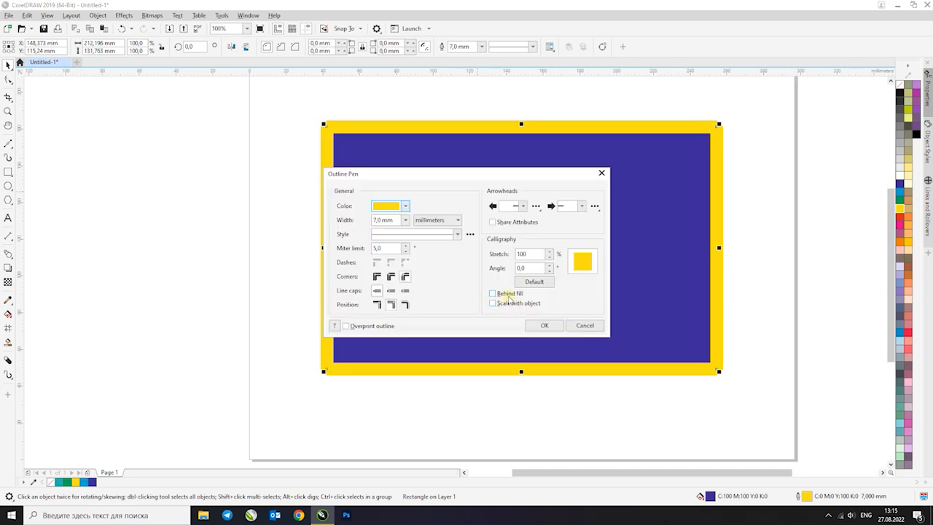
click(507, 296)
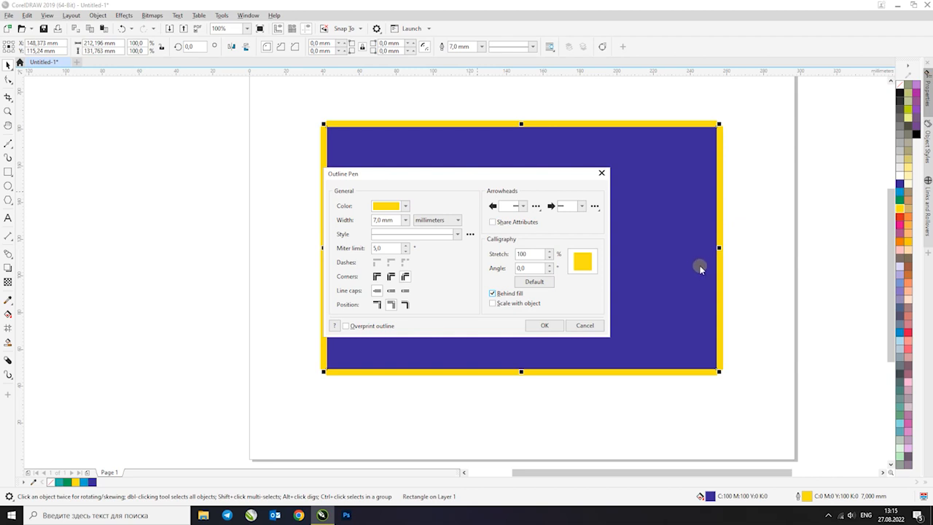
click(503, 295)
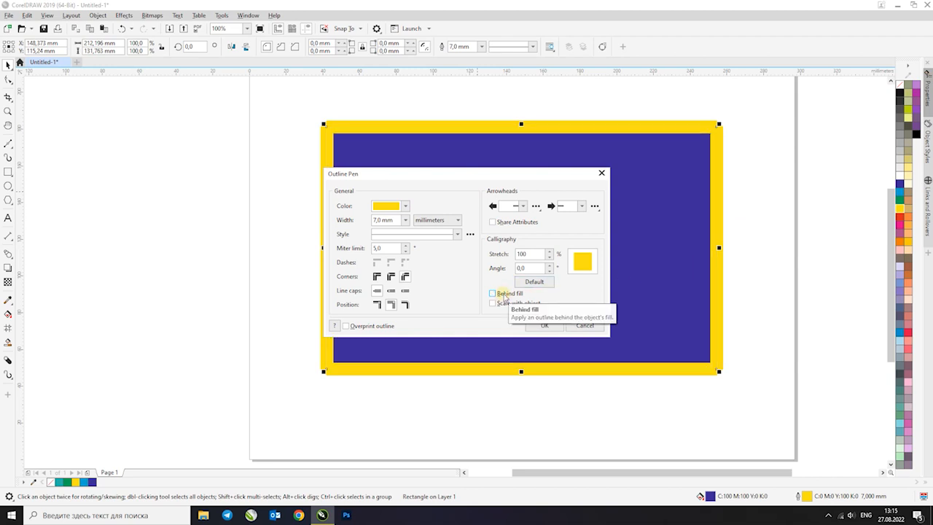
click(503, 295)
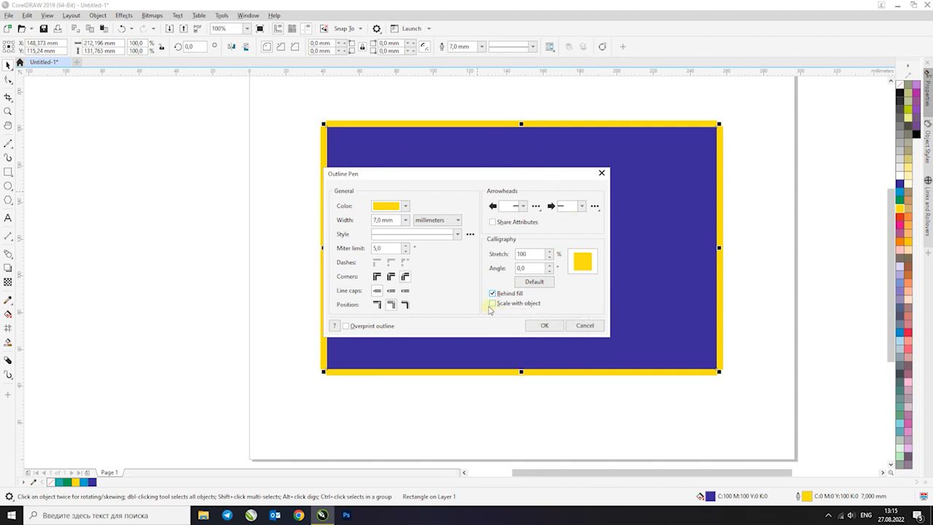
click(492, 304)
click(542, 325)
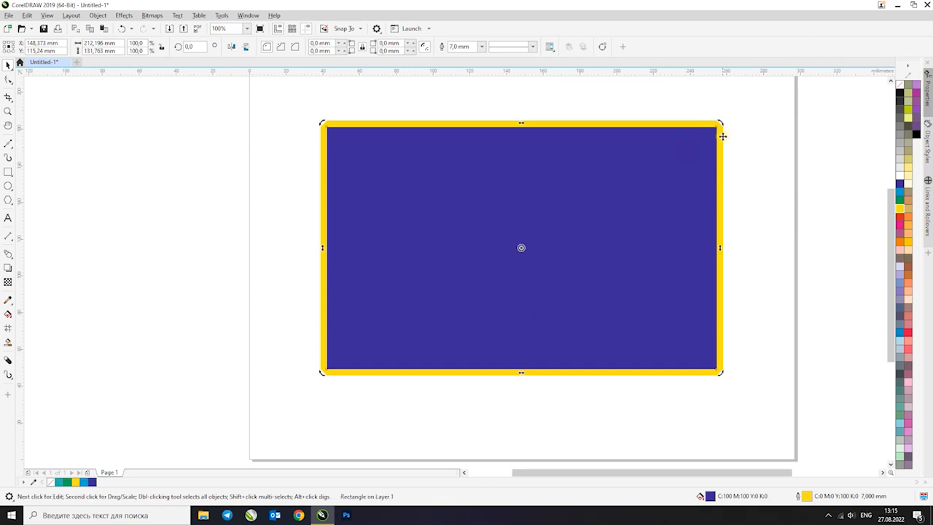
Scale the rectangle down proportionally to about 150 x 93 mm and move it off the page to the upper right
drag(719, 126, 718, 148)
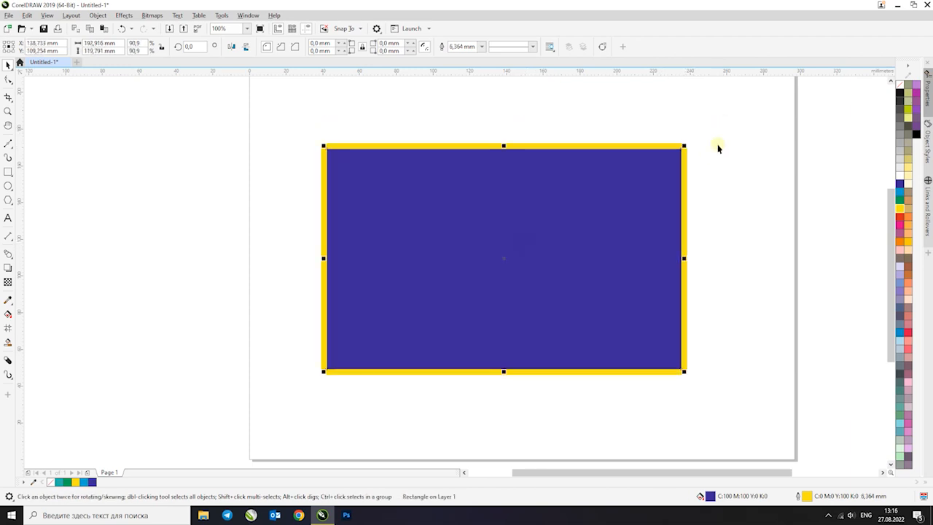
key(F10)
drag(572, 268, 706, 195)
click(441, 274)
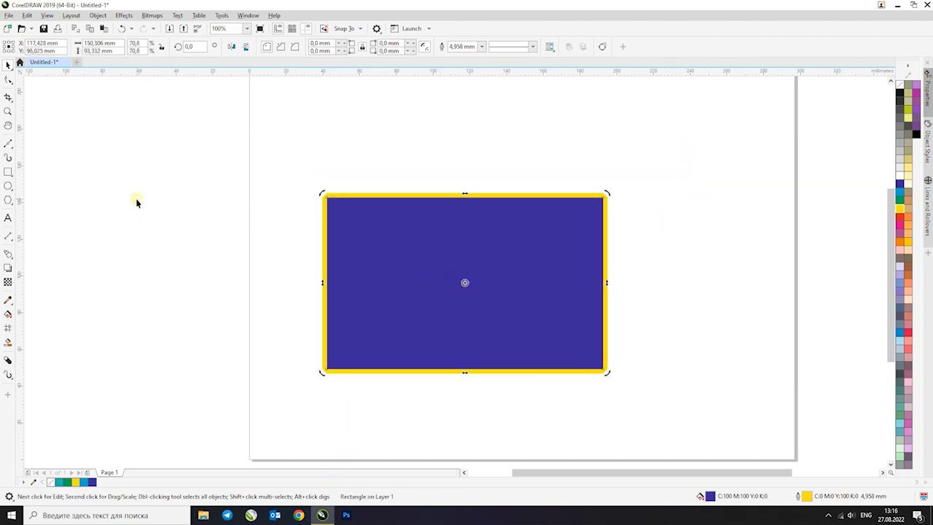
click(437, 252)
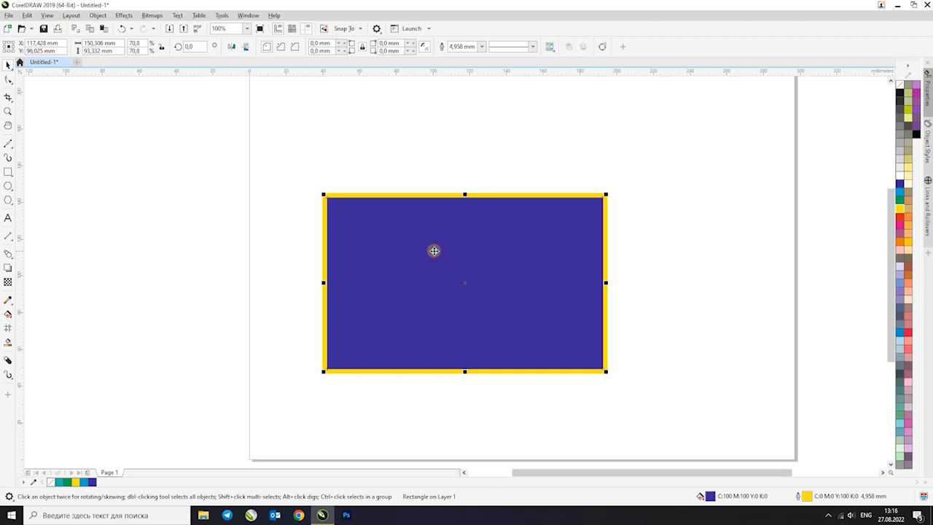
scroll(435, 250, down, 3)
drag(449, 245, 587, 196)
Draw a closed eight-sided straight-line polygon about 122 x 87 mm in the page's upper left area with the Bézier tool
click(6, 145)
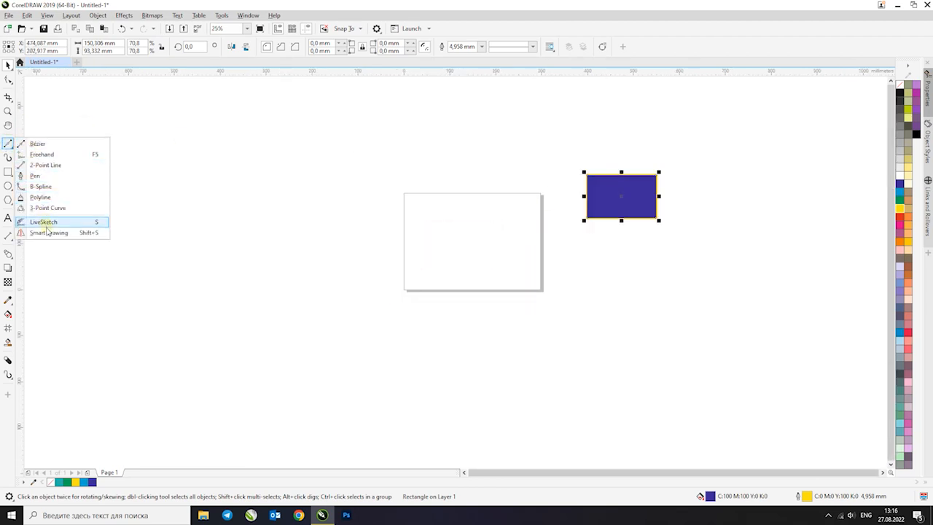
click(50, 144)
scroll(466, 214, up, 1)
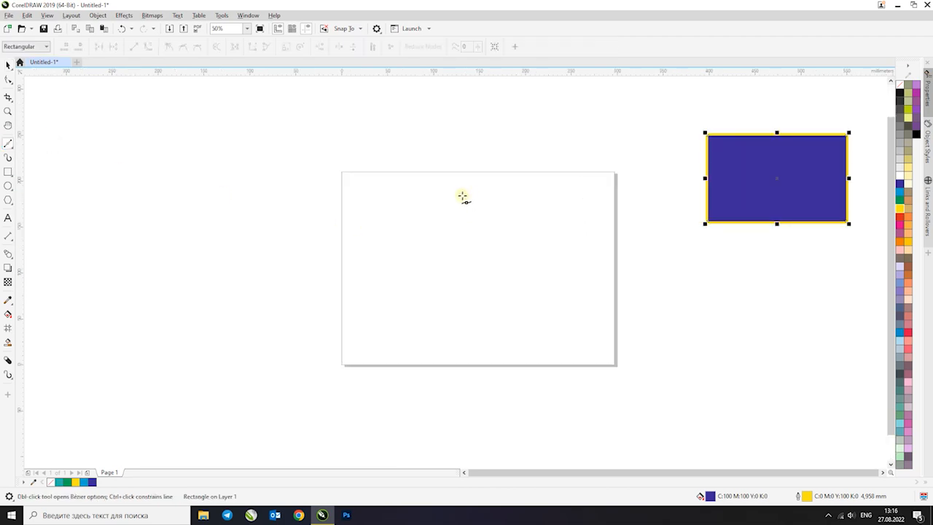
scroll(446, 219, up, 1)
scroll(354, 192, down, 1)
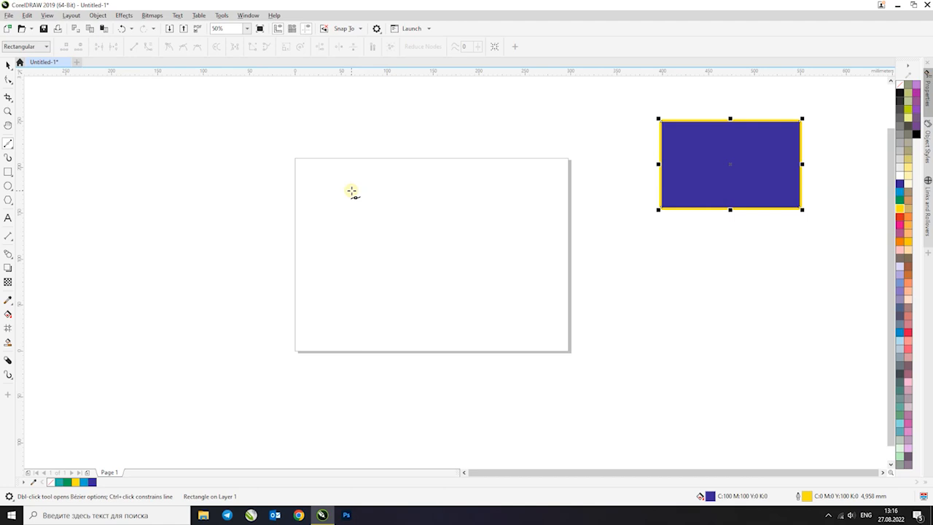
scroll(326, 215, up, 1)
click(304, 244)
click(332, 165)
click(435, 158)
click(502, 183)
click(527, 253)
click(457, 299)
click(361, 317)
click(304, 264)
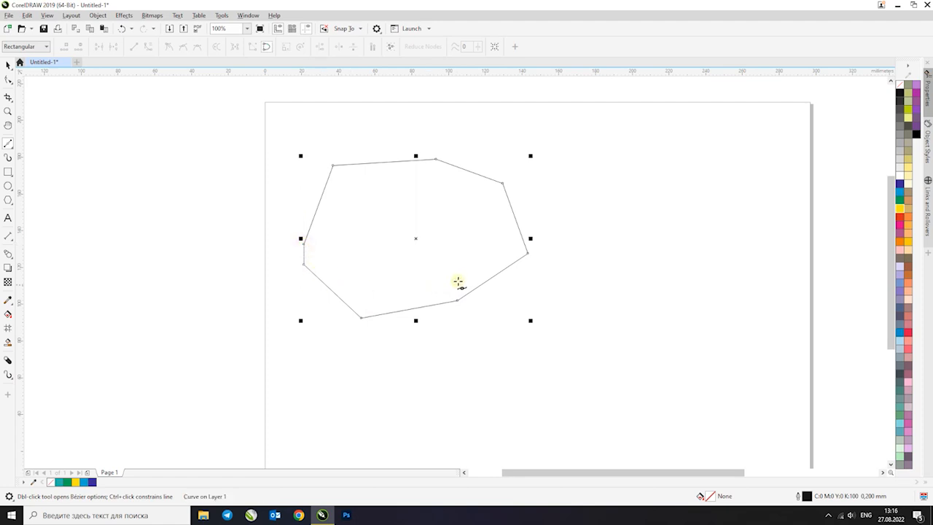
key(ctrl+z)
click(303, 244)
Fill the closed polygon with cyan, undo back to the open outline and try the same fill on it
click(899, 191)
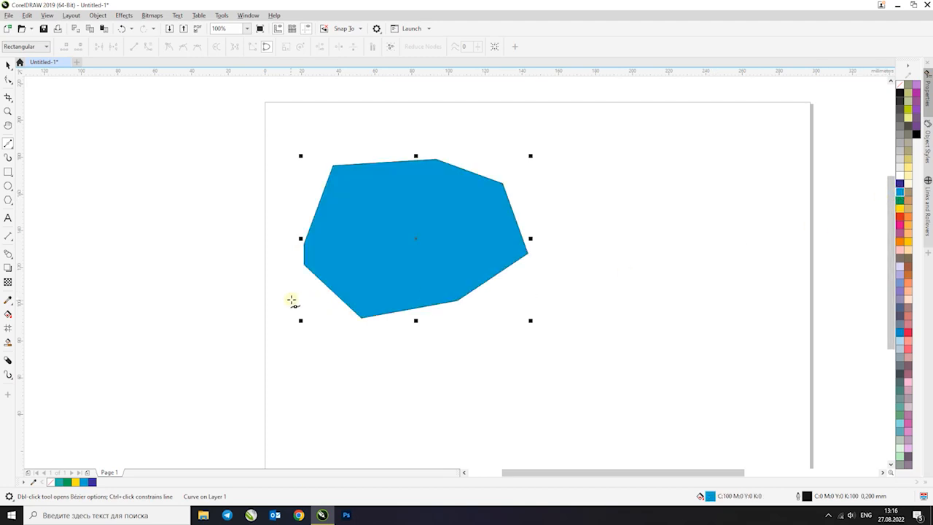
key(ctrl+z)
key(ctrl+z)
click(899, 192)
key(ctrl+z)
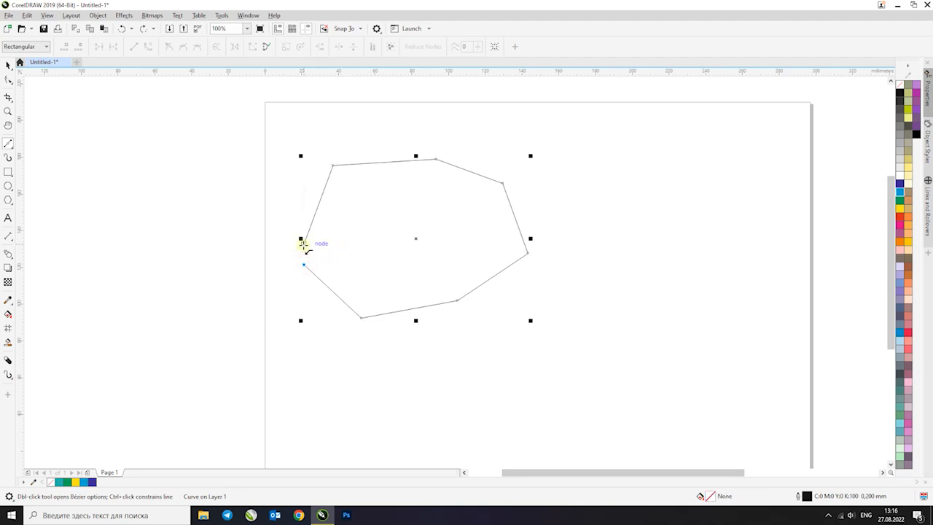
Close the outline and test a fill of C100 M0 Y0 K0 on it, undo the fill and delete the polygon
click(303, 243)
click(8, 66)
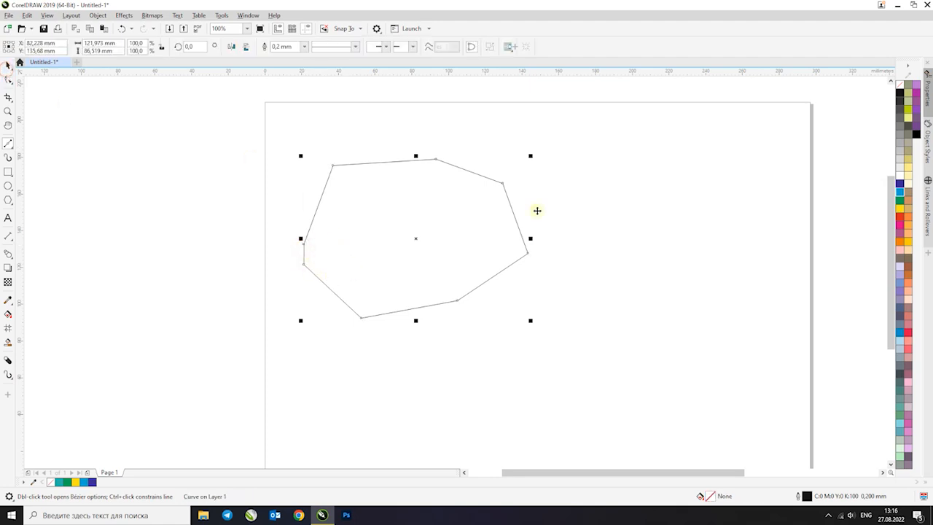
click(902, 194)
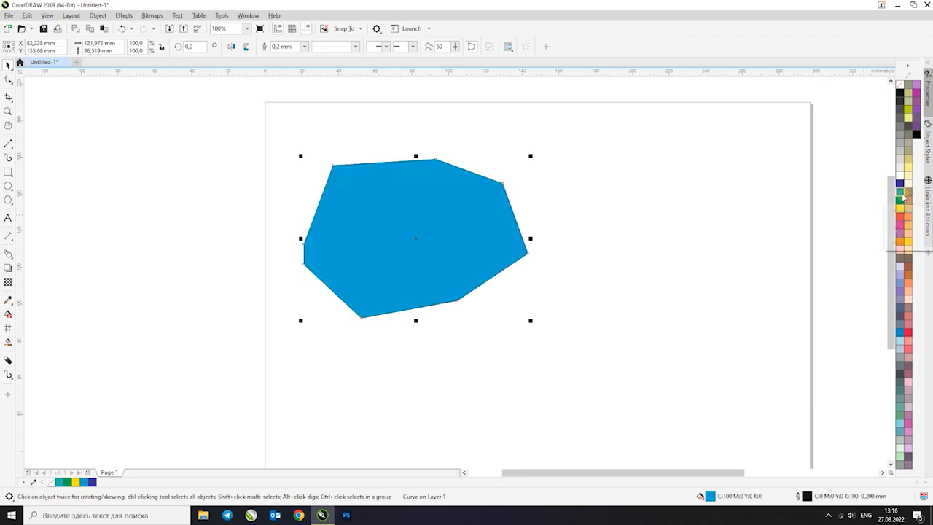
key(ctrl+z)
click(475, 223)
key(Delete)
Try a closed wavy Freehand shape of about 194 x 111 mm with a cyan fill, undo the fill and delete the shape
click(8, 143)
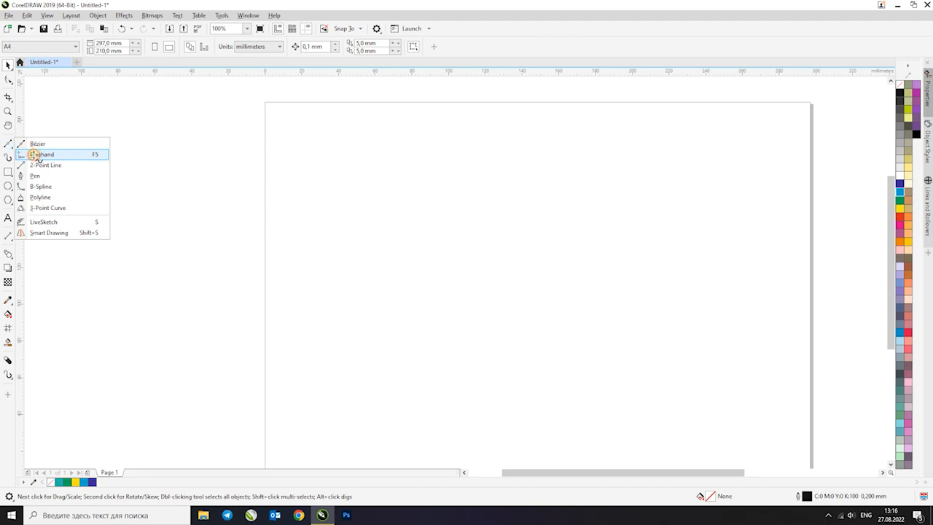
click(34, 155)
mouse_move(323, 236)
mouse_down()
mouse_move(399, 200)
mouse_move(468, 140)
mouse_move(545, 210)
mouse_move(665, 215)
mouse_move(602, 323)
mouse_move(501, 249)
mouse_move(390, 337)
mouse_move(324, 239)
mouse_up()
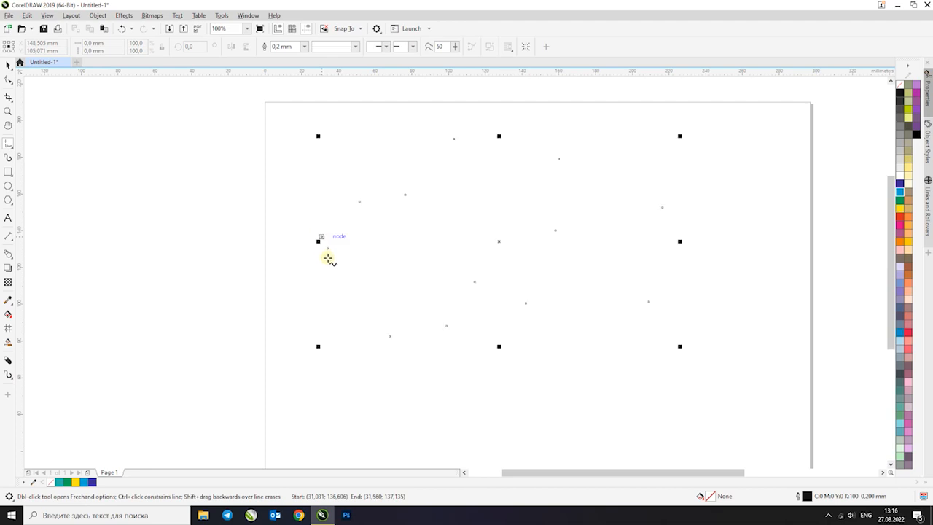
click(900, 192)
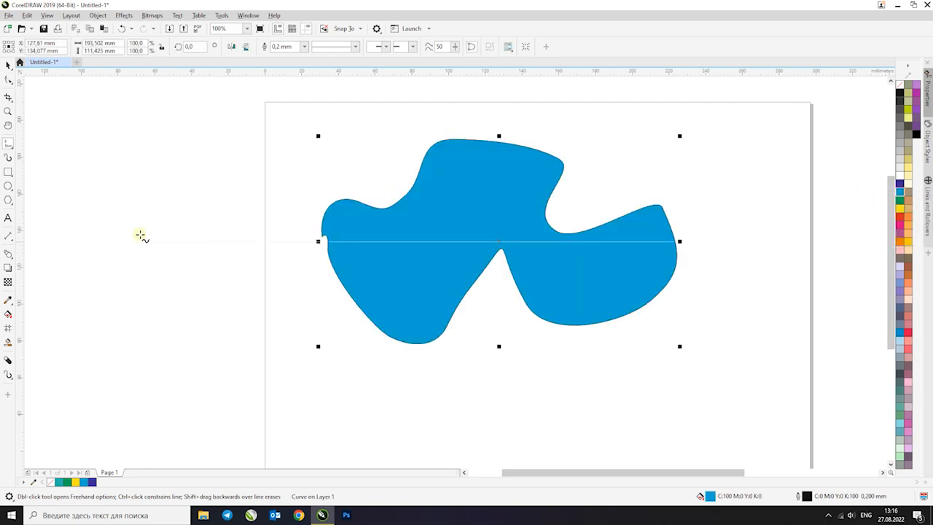
key(ctrl+z)
key(Delete)
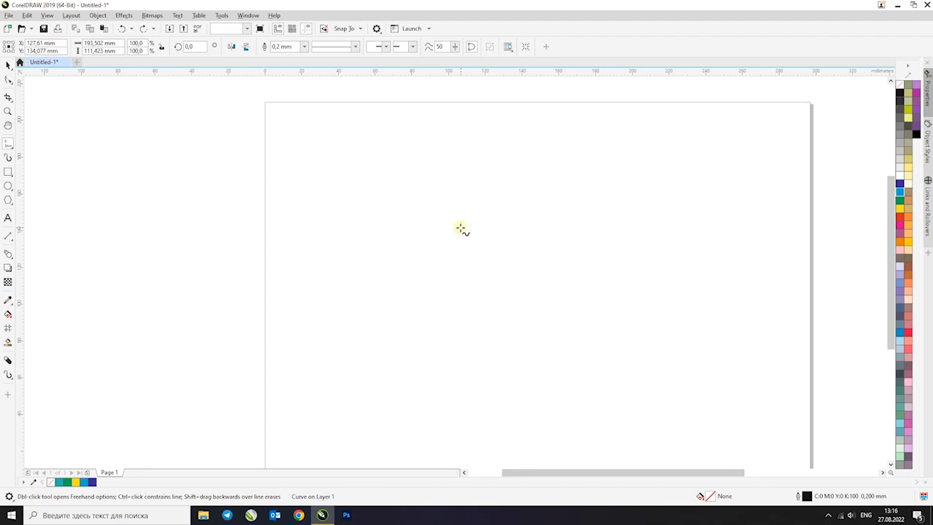
Draw a vertical line about 144 mm long crossed by a horizontal line about 142 mm long with the 2-Point Line tool
click(10, 145)
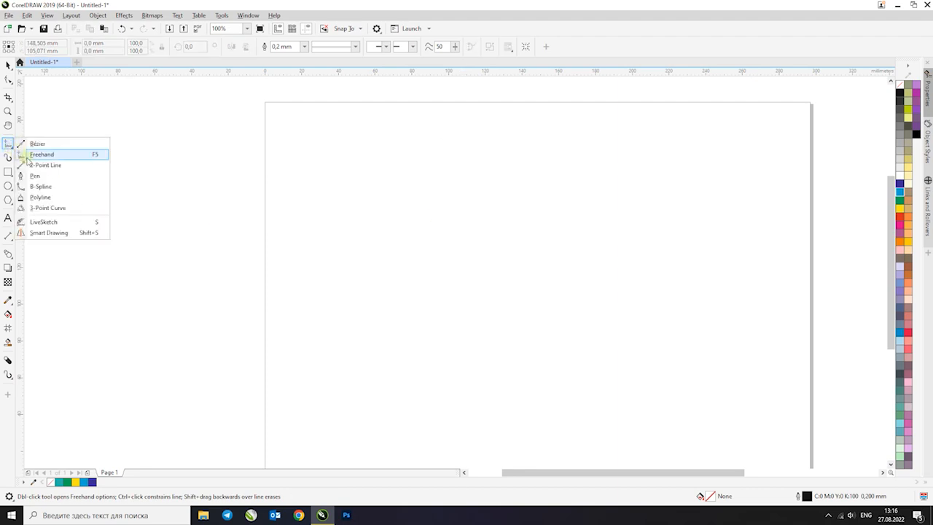
click(45, 166)
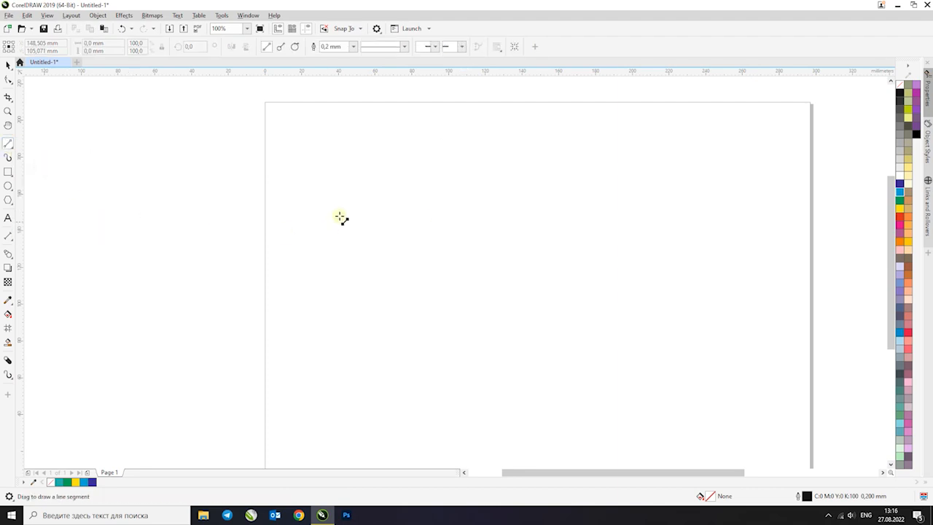
mouse_move(550, 199)
mouse_down()
mouse_move(384, 239)
mouse_move(403, 202)
mouse_move(343, 204)
mouse_move(353, 203)
mouse_up()
key(ctrl+z)
drag(316, 173, 624, 165)
key(ctrl+z)
drag(452, 121, 466, 401)
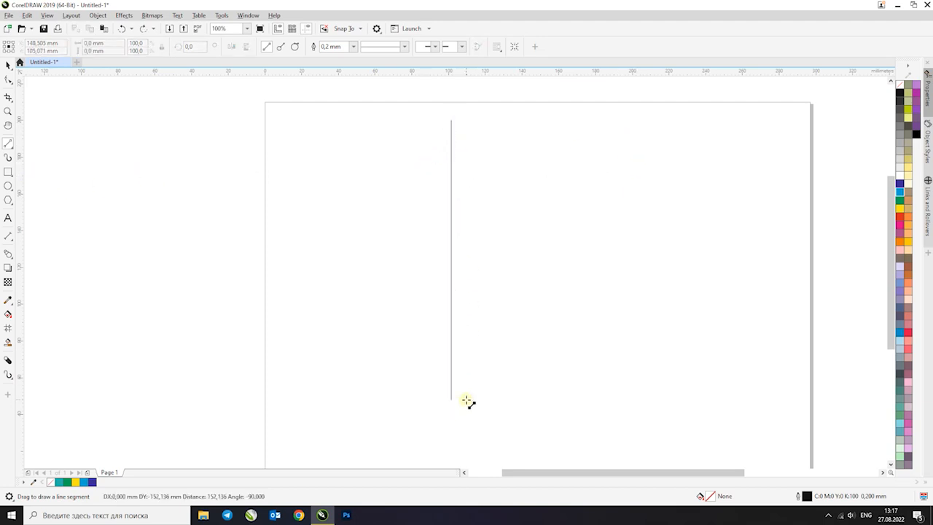
drag(469, 387, 466, 386)
drag(588, 264, 329, 283)
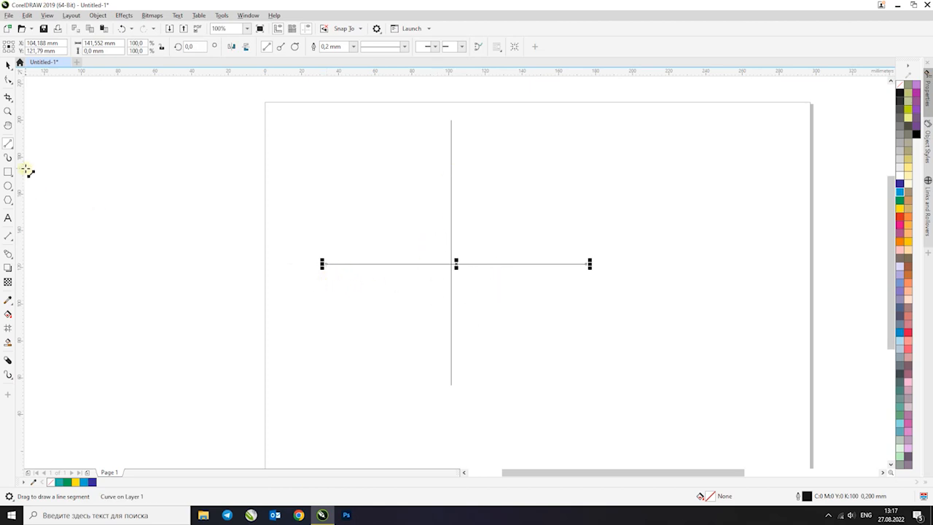
click(9, 65)
Draw a smooth Pen curve from the vertical line's upper end through the horizontal line's right end to the vertical line's lower end
click(7, 140)
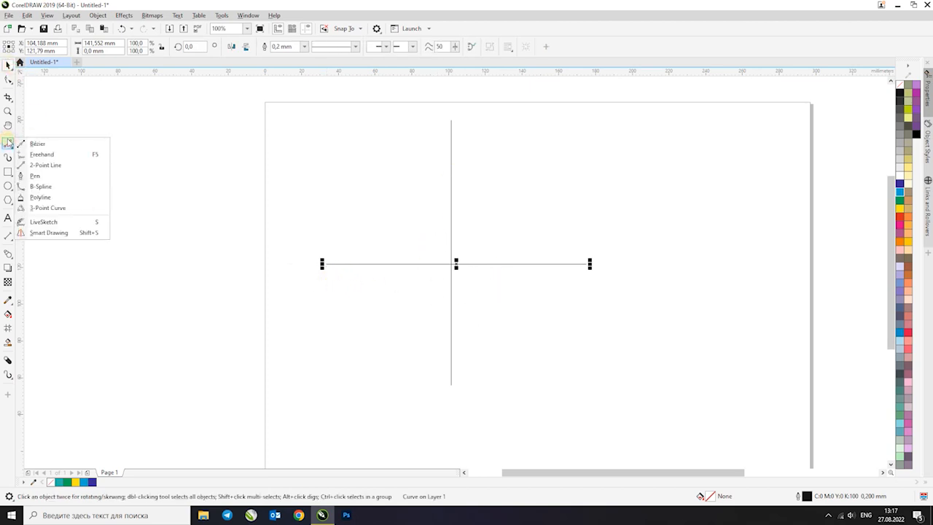
click(36, 176)
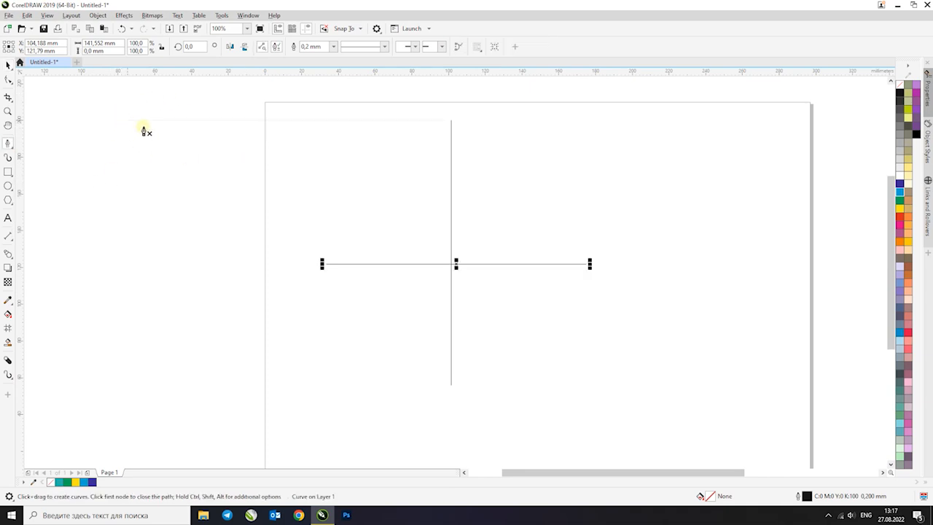
click(597, 151)
drag(496, 150, 430, 113)
key(Escape)
key(ctrl+z)
click(451, 121)
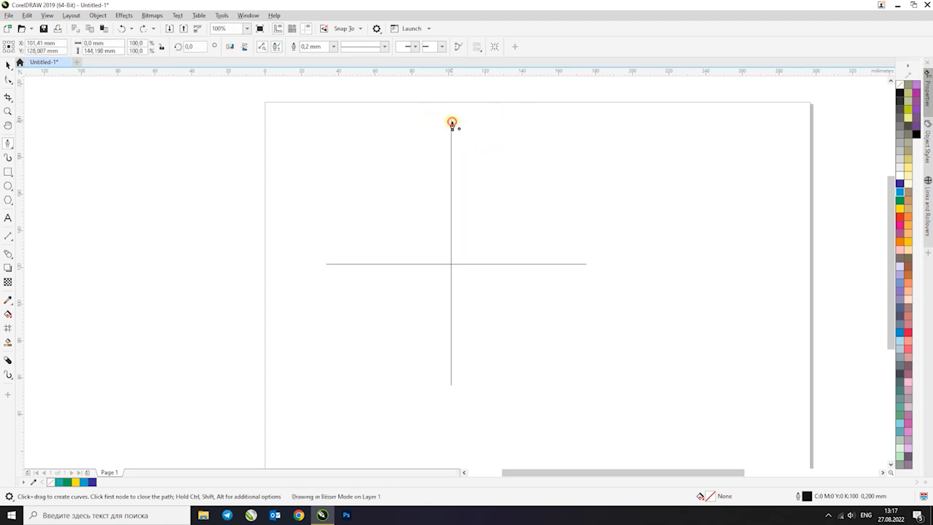
drag(588, 268, 699, 255)
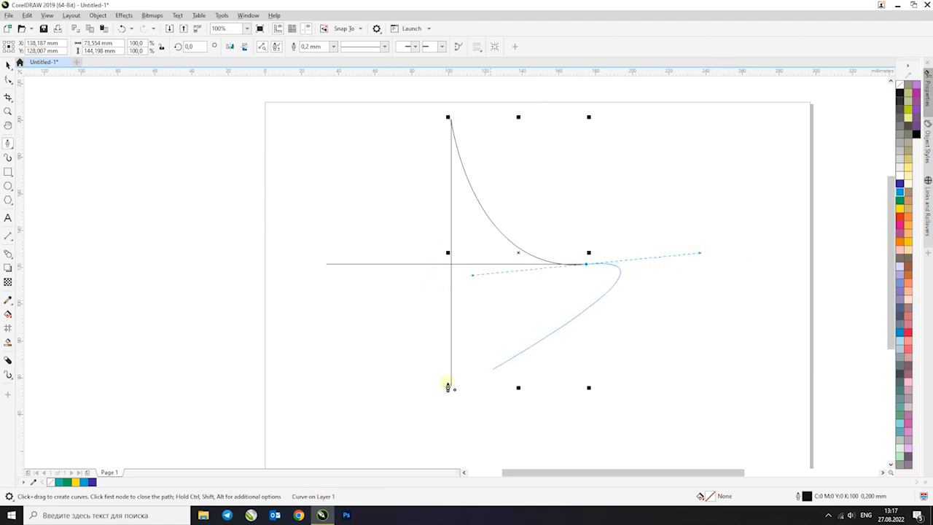
mouse_move(452, 387)
mouse_down()
mouse_move(539, 374)
mouse_move(487, 380)
mouse_move(544, 284)
mouse_move(561, 402)
mouse_move(554, 397)
mouse_up()
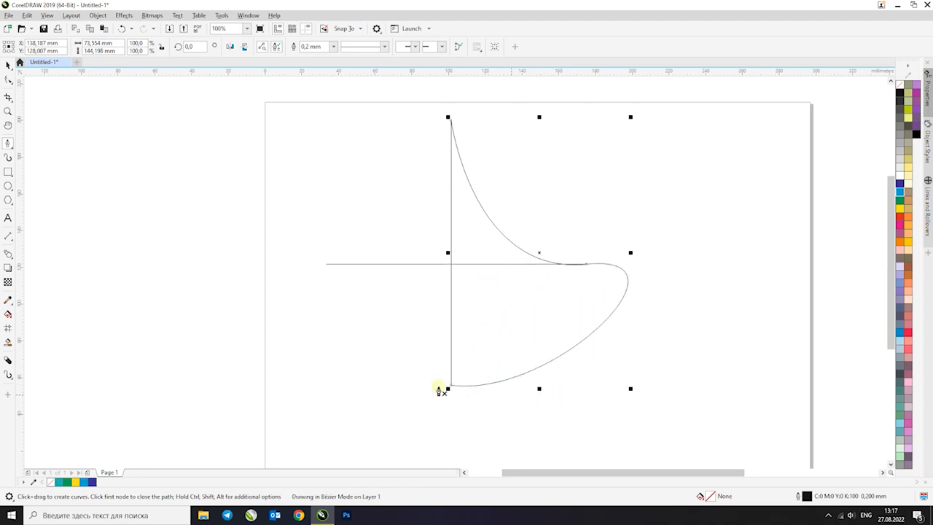
Draw a closed Pen curve about 127 x 144 mm through the horizontal line's left end and the vertical line's lower and upper ends
drag(327, 264, 353, 264)
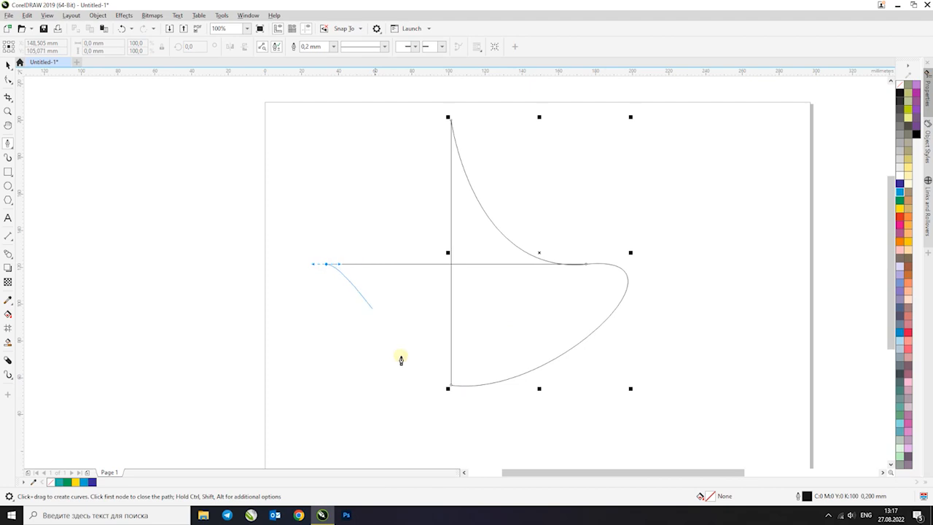
drag(451, 385, 586, 378)
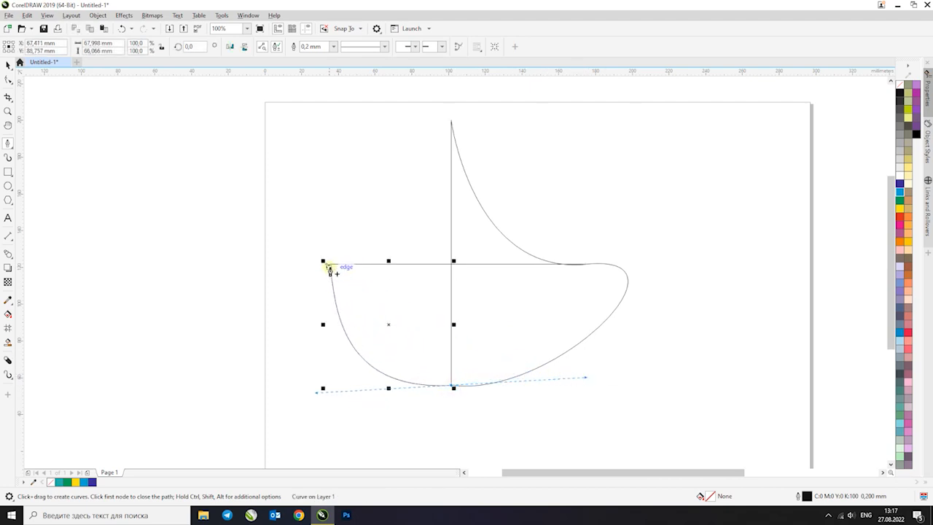
click(452, 122)
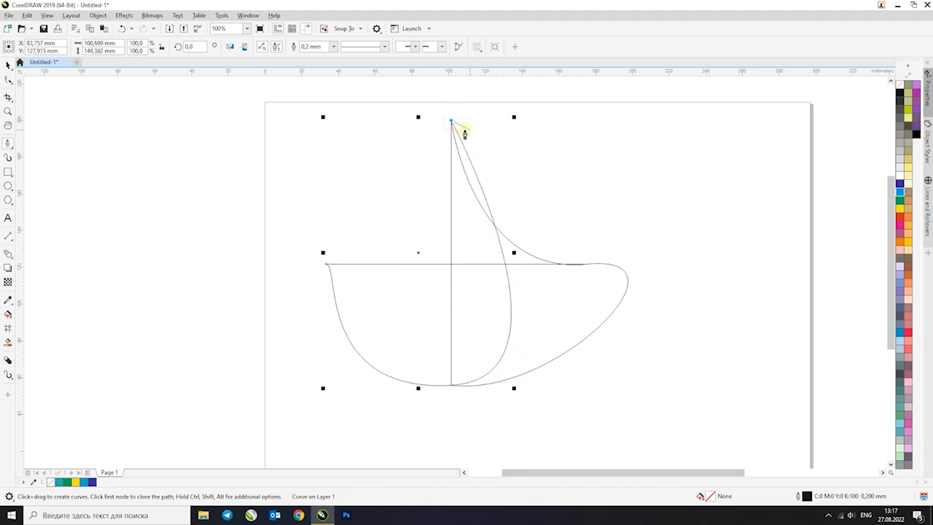
drag(327, 264, 166, 143)
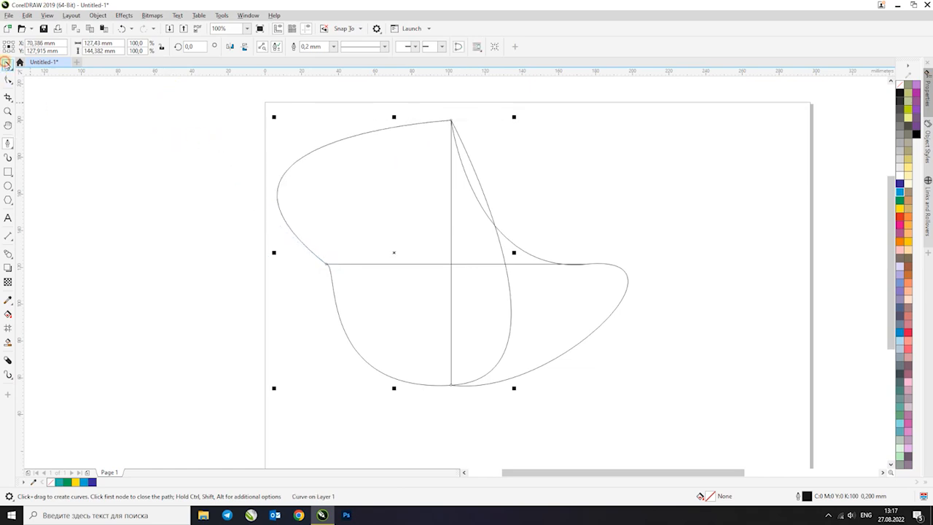
Select the crossed lines and Pen curves together and move them off the page, to the right of the blue rectangle
click(6, 64)
key(ctrl+a)
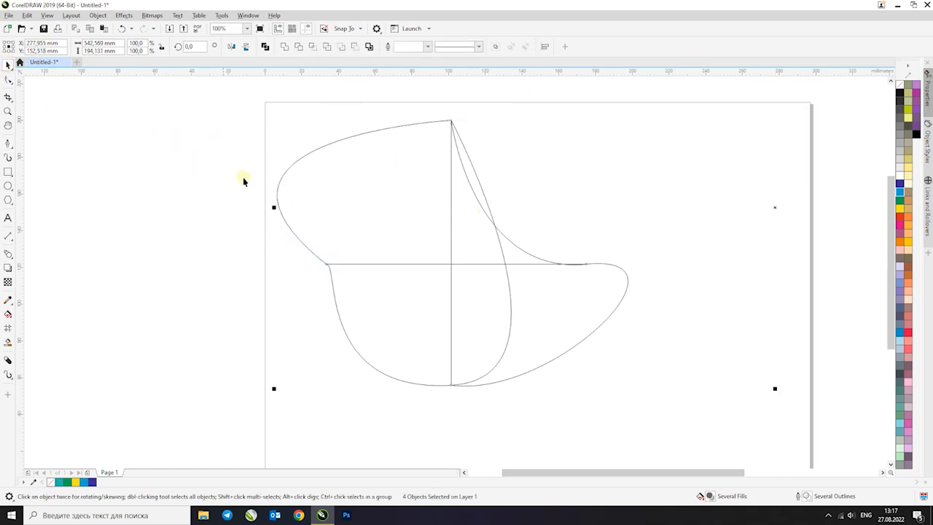
scroll(226, 183, down, 3)
drag(308, 192, 598, 212)
Draw a closed rounded shape about 87 x 79 mm from five control points on the page with the B-Spline tool
click(9, 143)
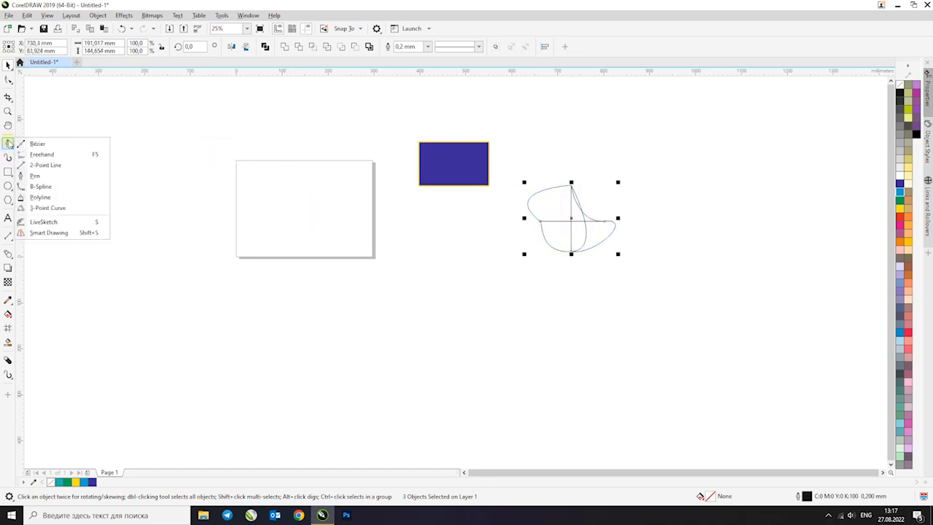
click(53, 186)
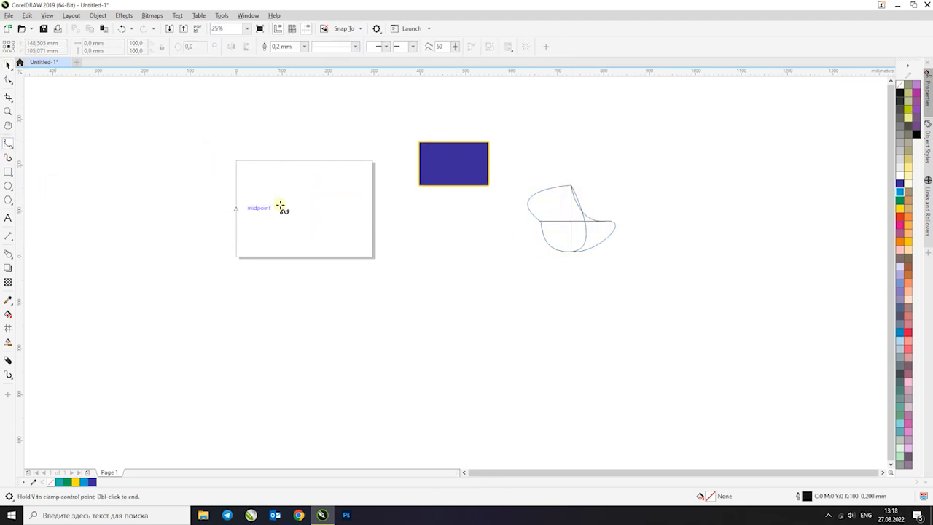
scroll(264, 211, up, 2)
scroll(267, 211, down, 1)
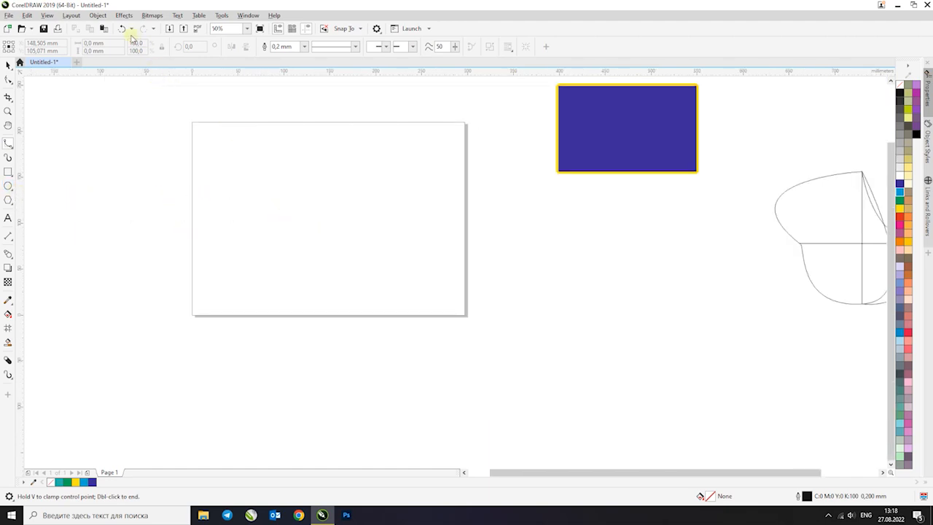
click(272, 246)
scroll(281, 218, up, 1)
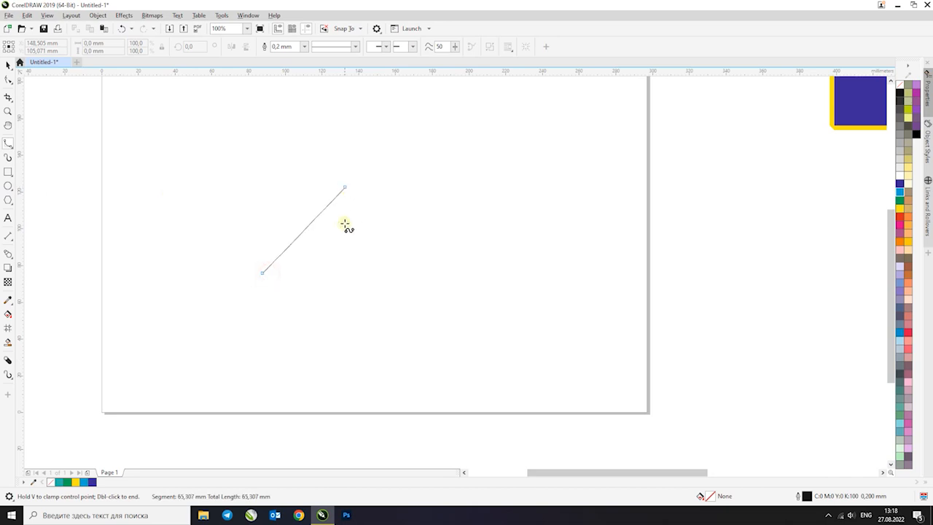
click(352, 186)
click(446, 279)
click(397, 388)
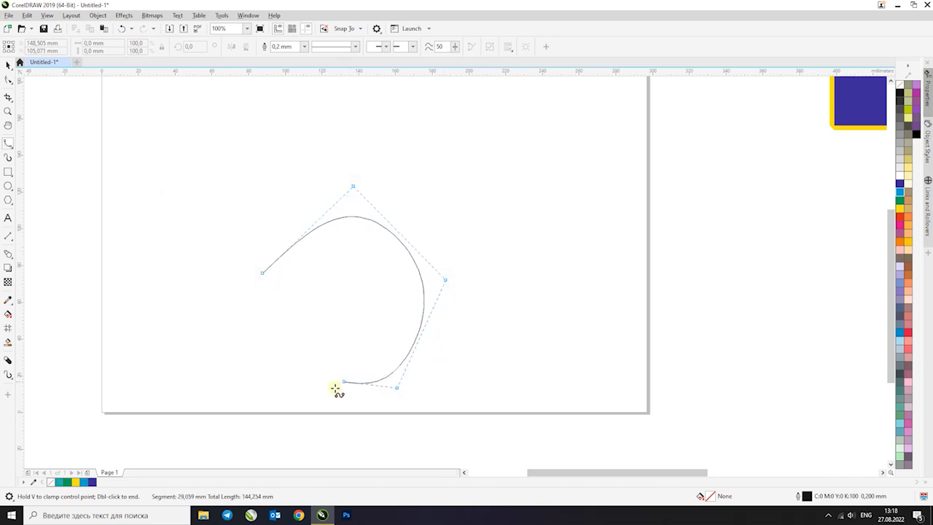
click(257, 326)
click(261, 271)
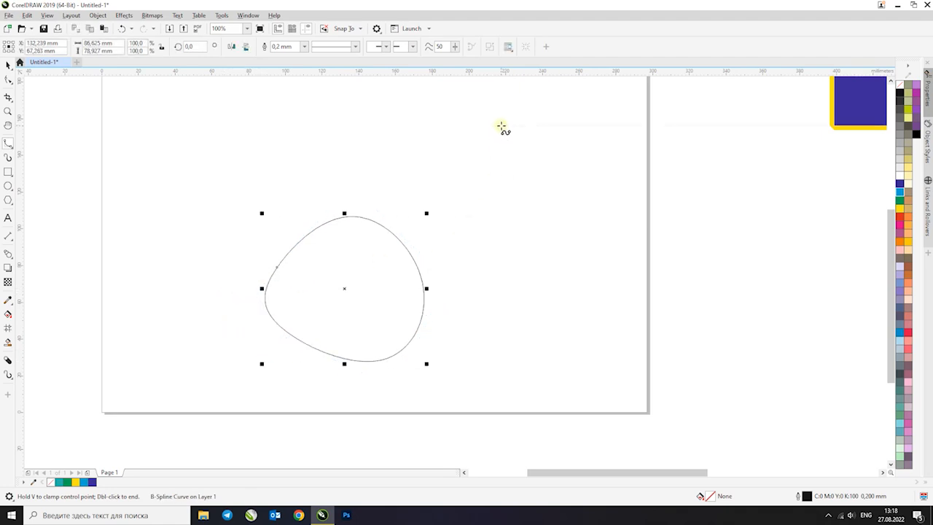
Draw a closed B-Spline oval about 71 x 54 mm across the page's left edge, near its upper corner
scroll(502, 131, down, 1)
scroll(390, 110, up, 1)
click(361, 94)
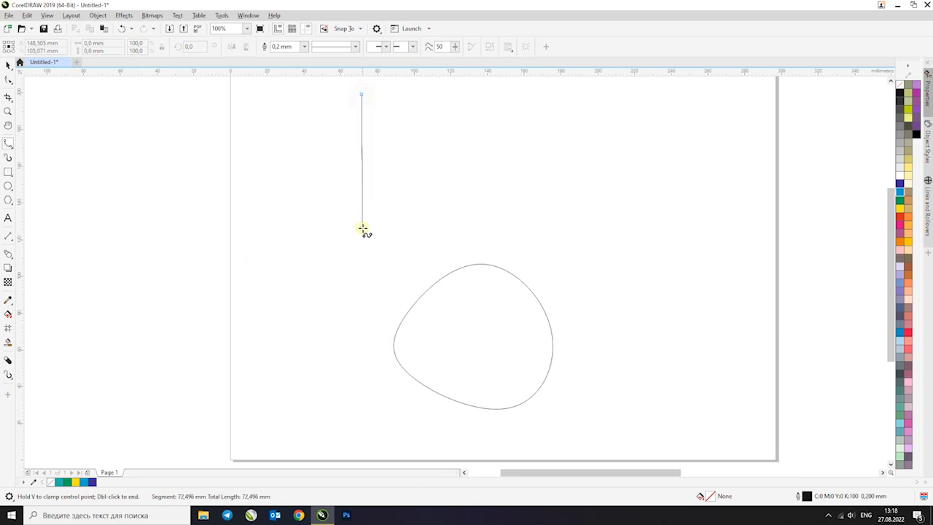
click(332, 207)
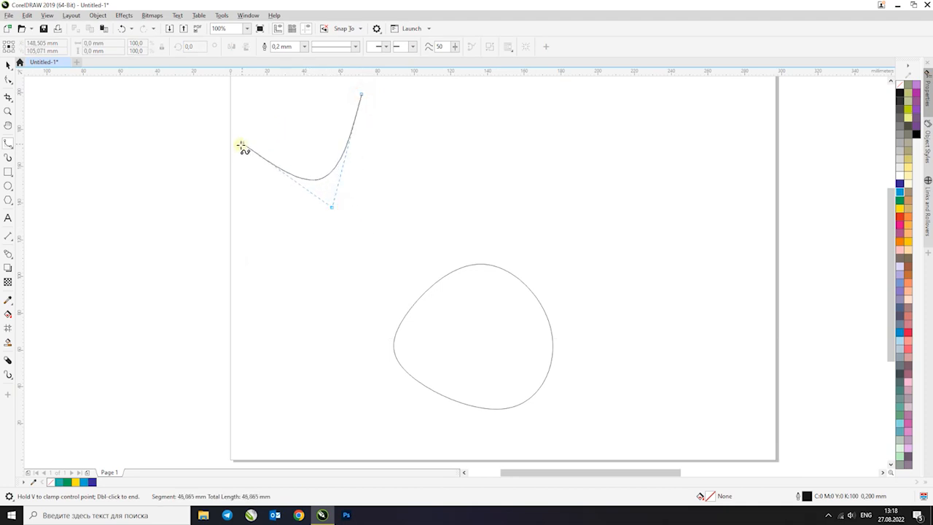
click(187, 191)
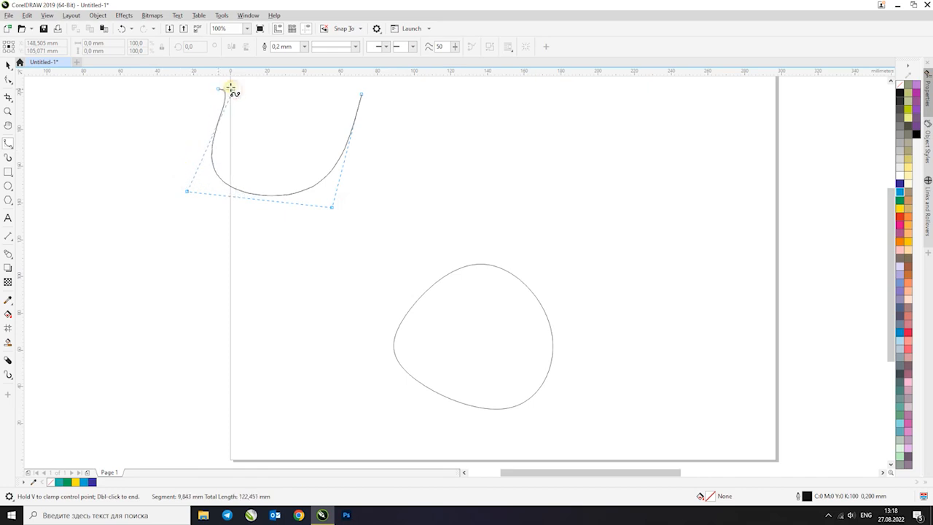
scroll(321, 94, up, 1)
click(362, 148)
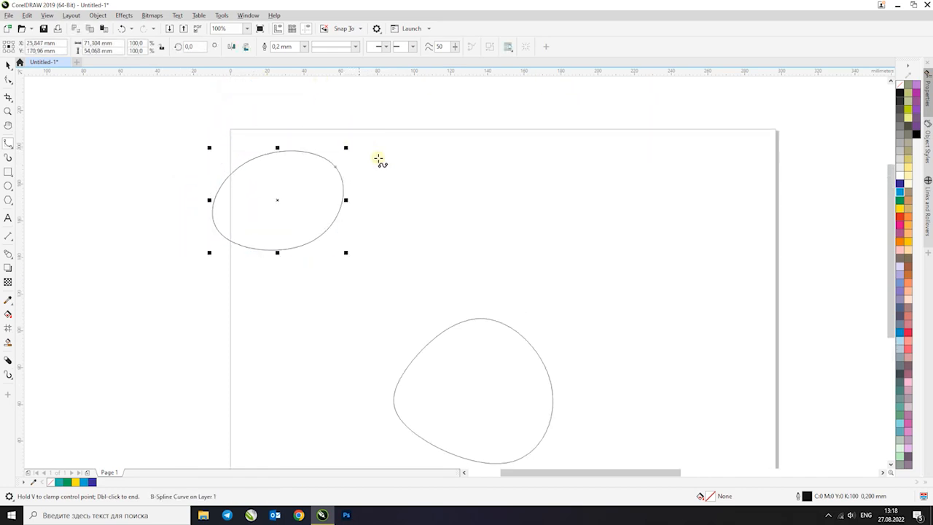
Draw a closed Polyline shape about 112 x 86 mm on the page, above the rounded shape, and delete it
click(9, 142)
click(41, 198)
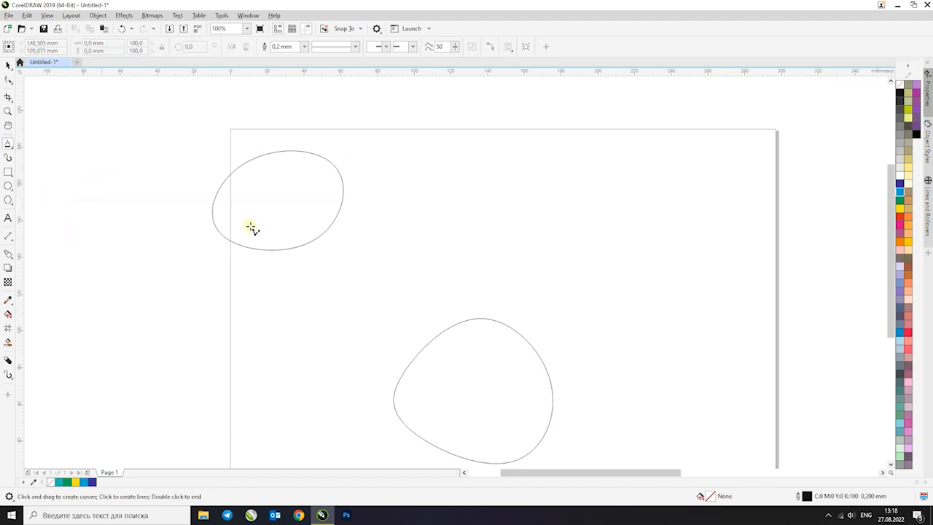
click(450, 273)
click(474, 171)
click(500, 171)
click(538, 163)
click(608, 173)
click(649, 228)
click(656, 277)
click(618, 321)
click(581, 315)
click(519, 310)
click(450, 277)
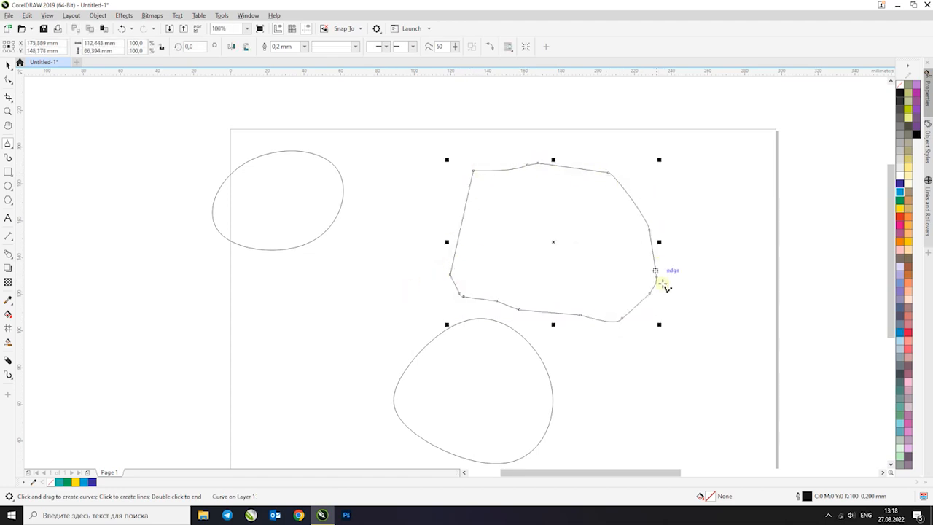
key(Delete)
Draw a larger many-sided outline with the Polyline tool above the rounded shape and undo it
mouse_move(435, 258)
mouse_down()
mouse_move(440, 191)
mouse_move(500, 159)
mouse_up()
click(629, 152)
click(665, 162)
click(692, 233)
click(704, 327)
click(630, 325)
click(535, 318)
mouse_move(481, 318)
mouse_down()
mouse_move(439, 284)
mouse_move(436, 257)
mouse_up()
key(ctrl+z)
Activate the 3-Point Curve tool
click(7, 144)
click(40, 199)
click(10, 147)
click(45, 208)
Select all objects and move them together off the page, below and to the right of it
scroll(438, 195, down, 2)
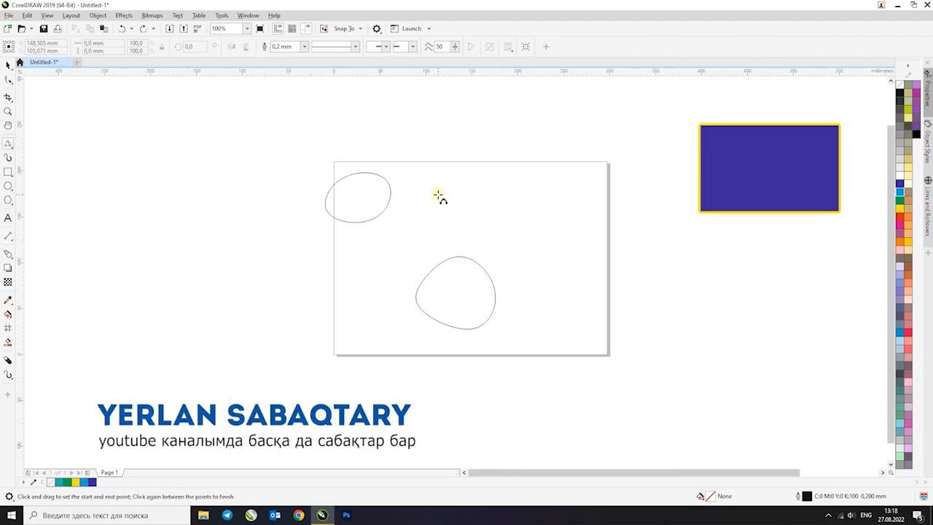
key(ctrl+a)
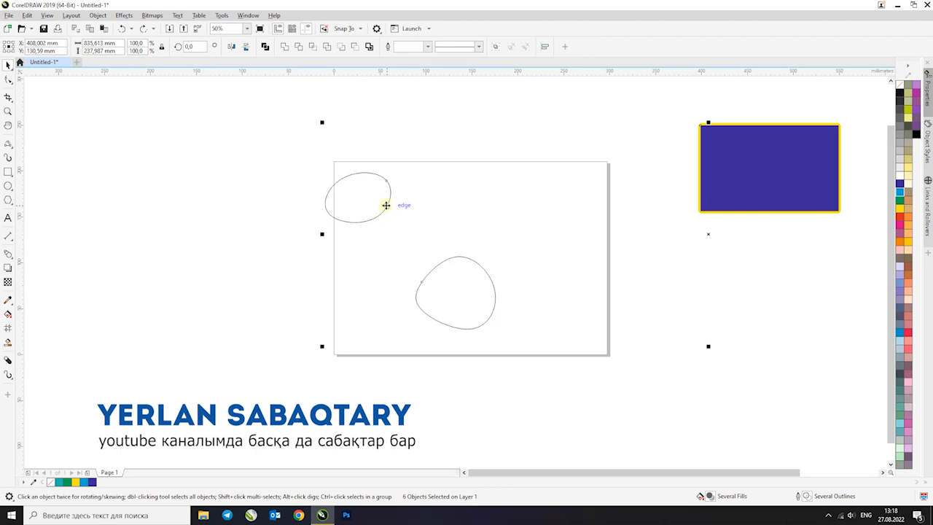
scroll(477, 210, down, 1)
drag(592, 207, 666, 350)
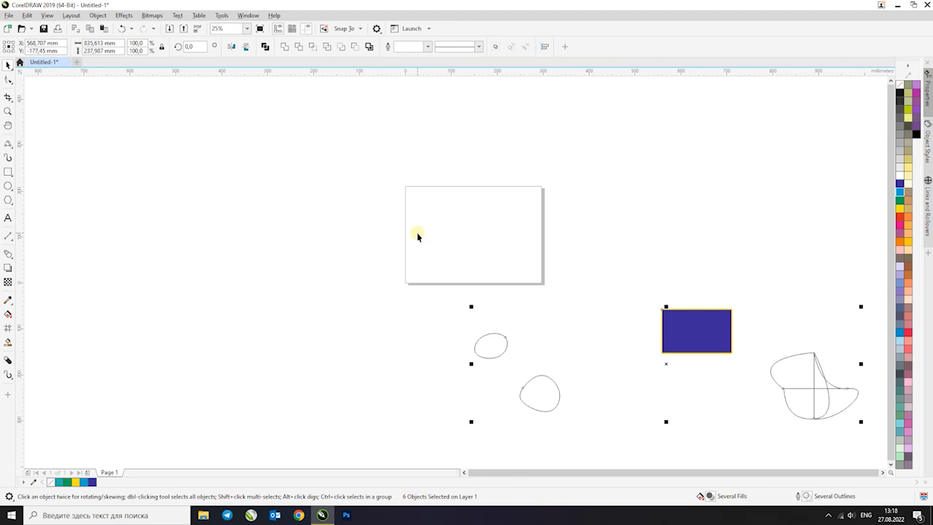
click(171, 32)
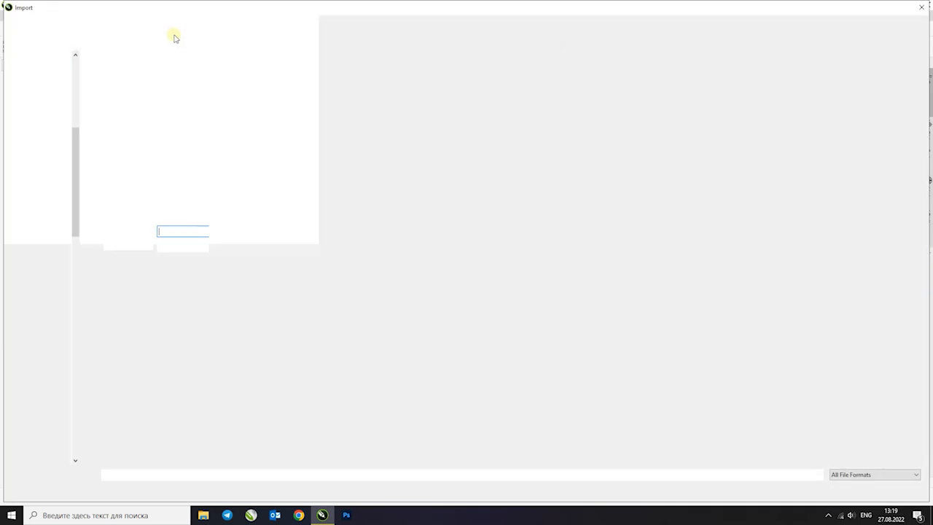
double_click(200, 9)
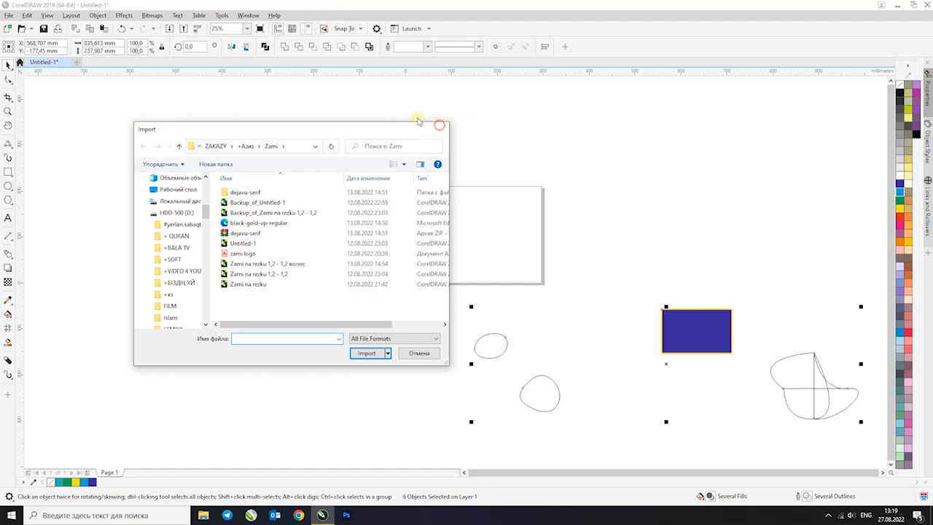
click(441, 129)
Import the pexels JPG photo from the desktop onto the page at about 118 x 177 mm, and delete it
click(9, 15)
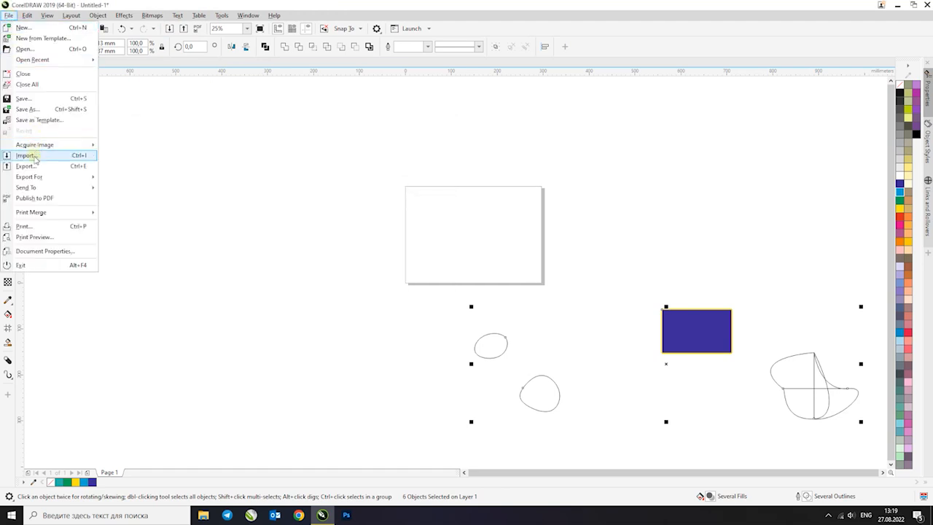
click(88, 157)
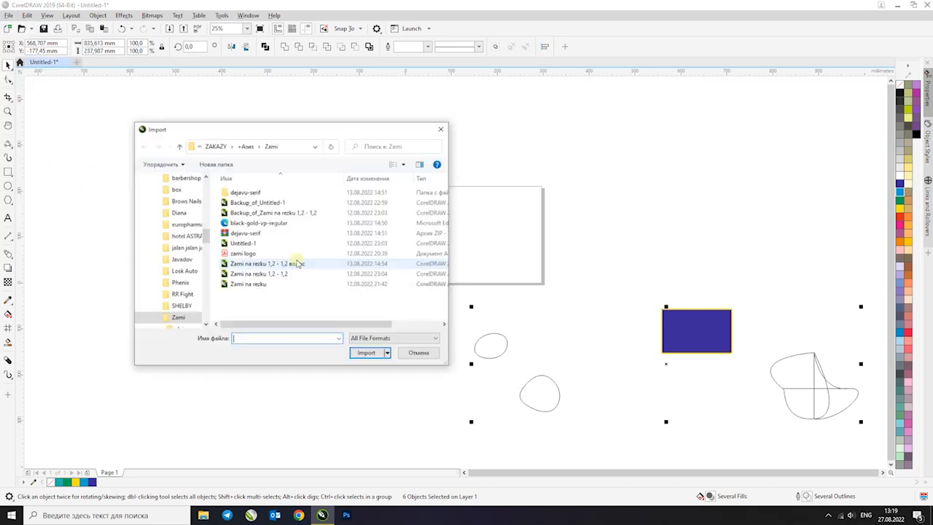
scroll(197, 240, up, 5)
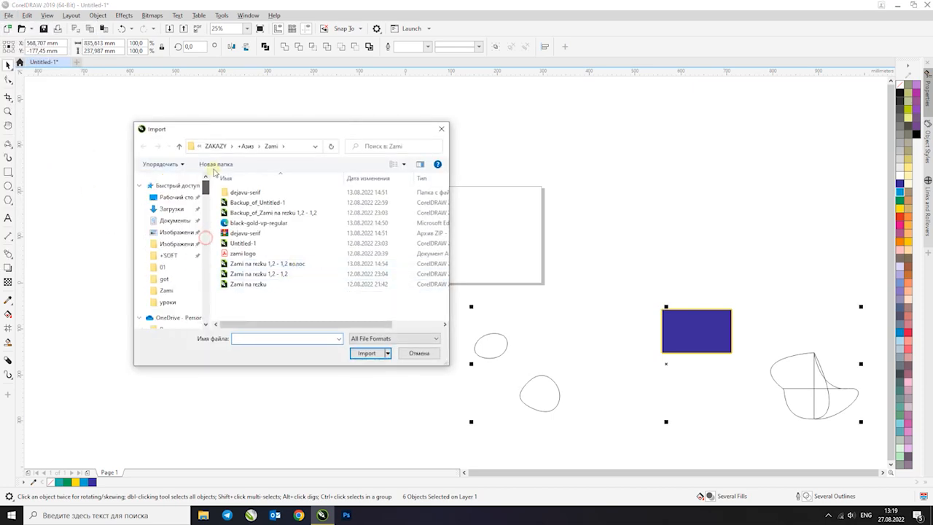
click(173, 198)
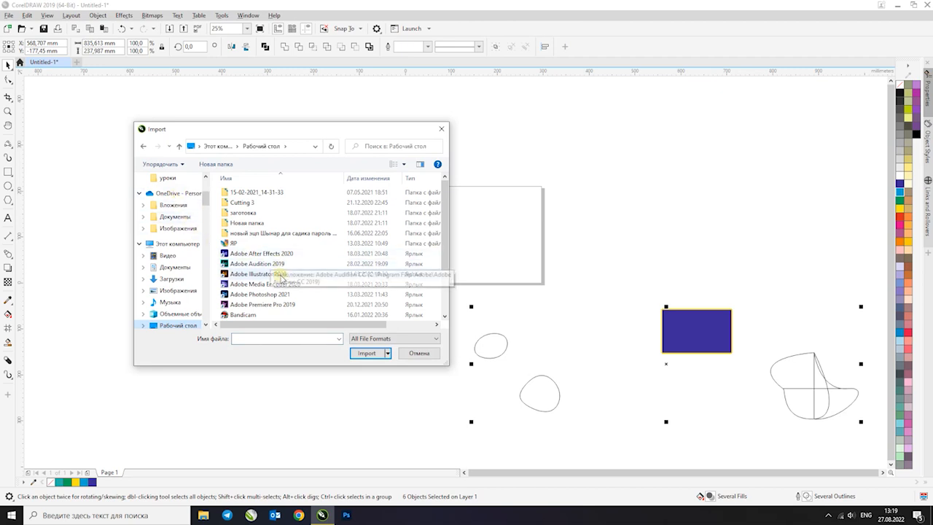
scroll(271, 288, down, 2)
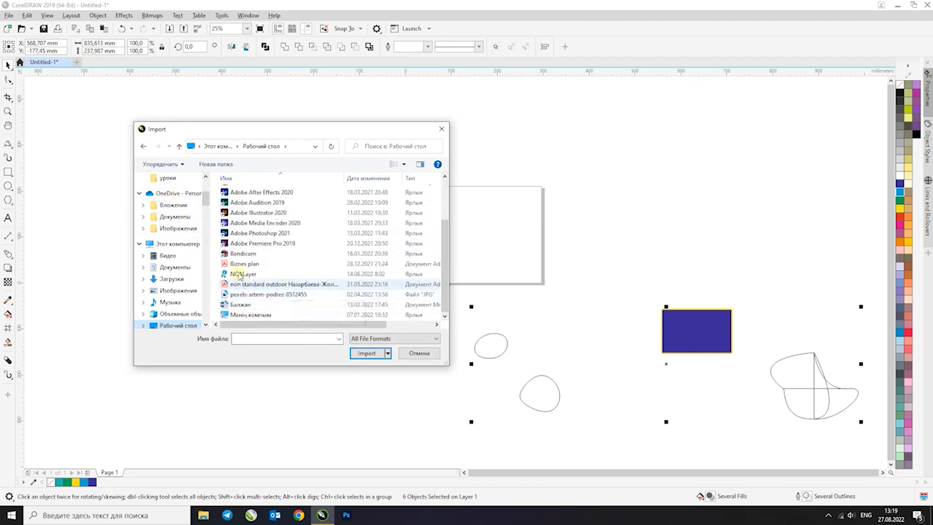
click(260, 294)
double_click(261, 295)
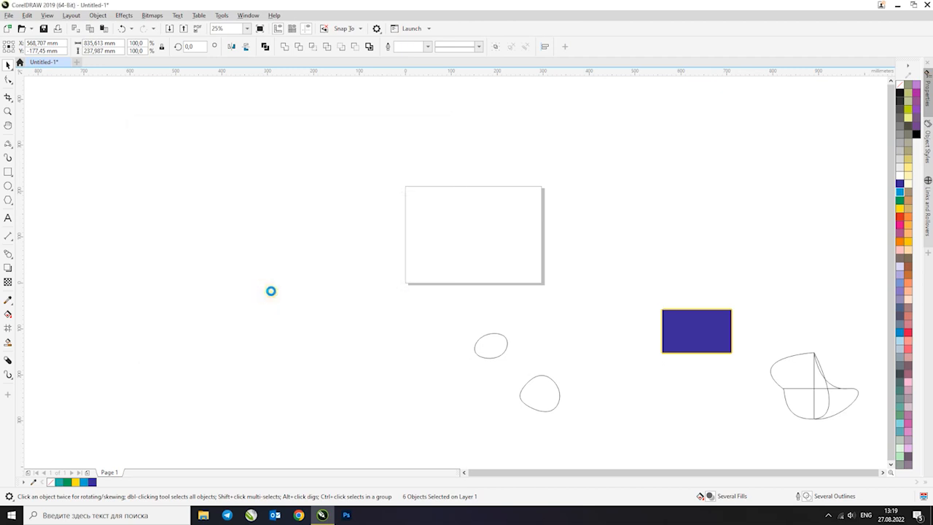
drag(415, 195, 519, 275)
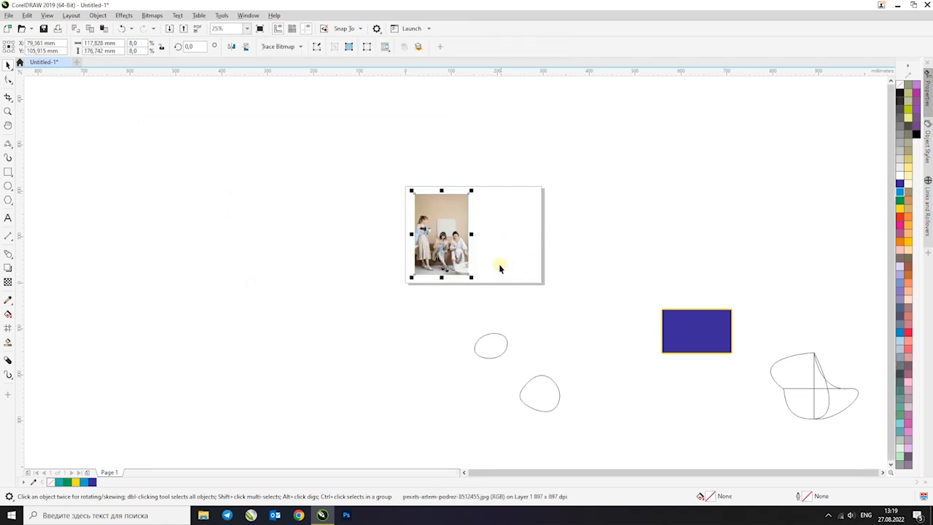
key(Delete)
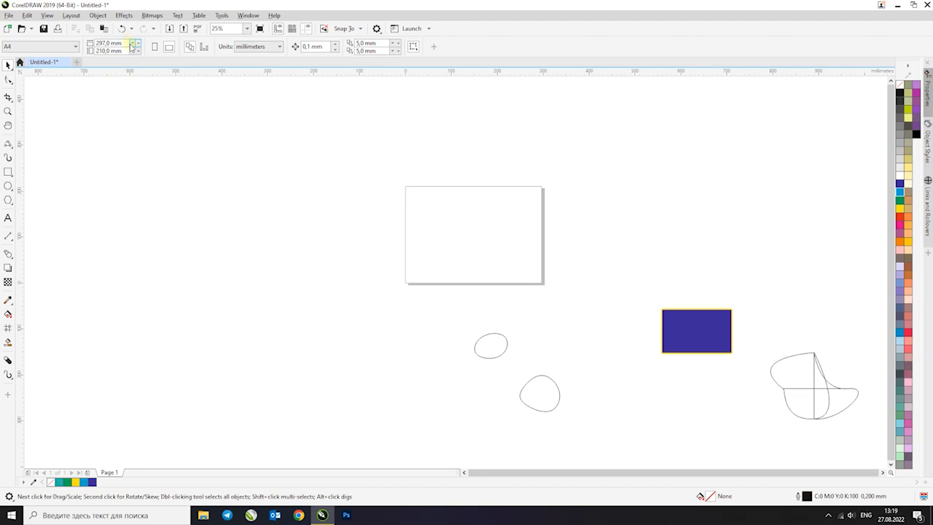
Import the pexels JPG photo from the desktop again, centred on the page at its original size
key(ctrl+i)
scroll(255, 295, down, 3)
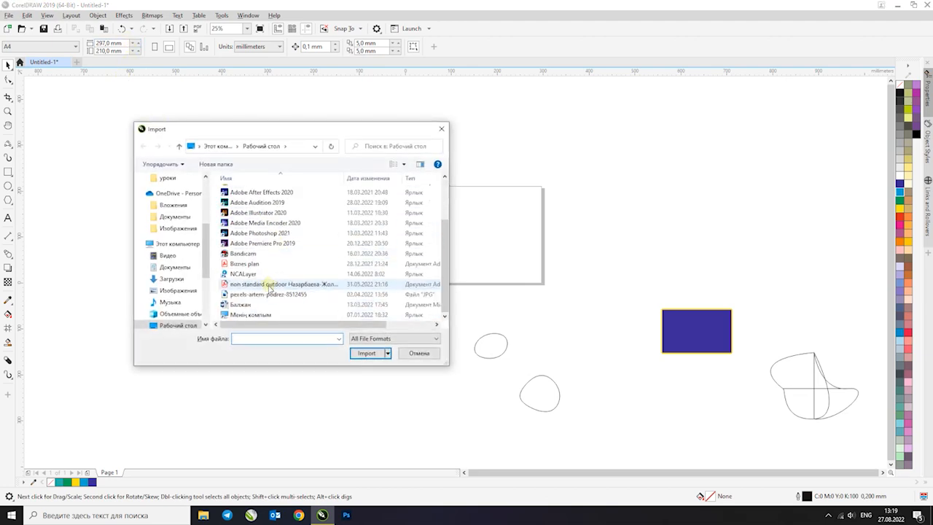
double_click(250, 294)
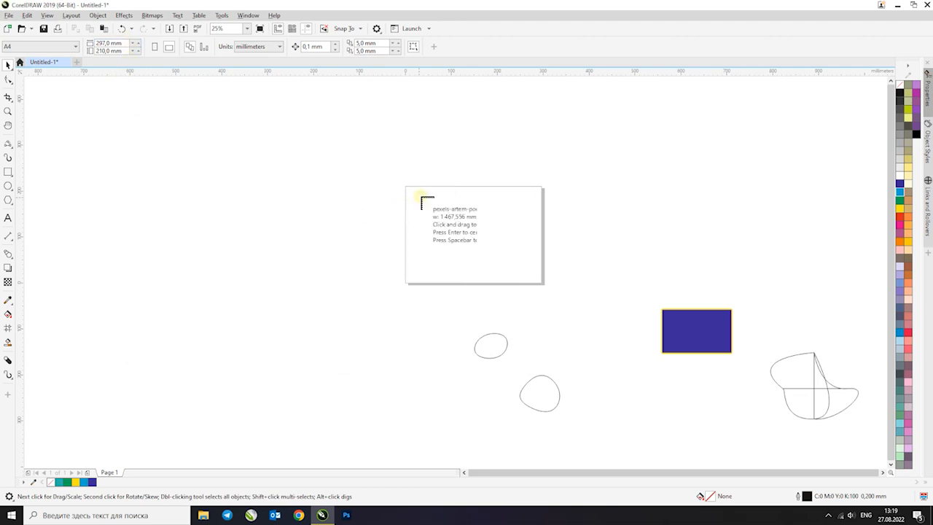
key(Return)
Move the full-size photo off the page, to the right of all the other objects
scroll(113, 189, down, 3)
drag(162, 170, 457, 231)
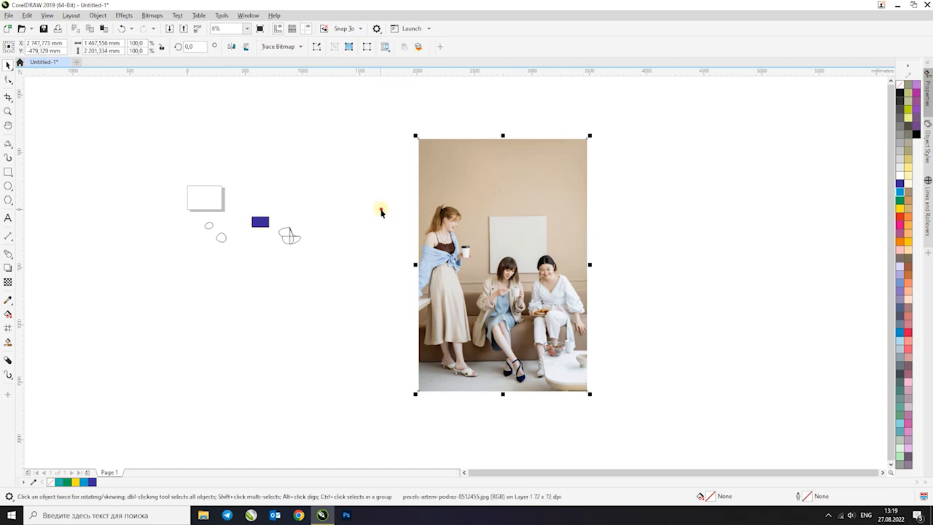
drag(500, 223, 446, 194)
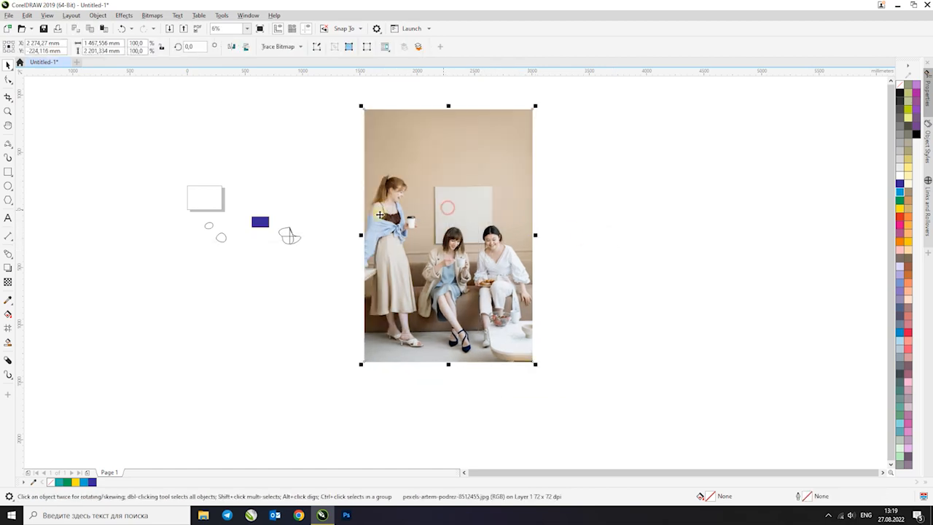
Try a 3-Point Curve over the middle woman's hair in the photo and undo it
click(7, 144)
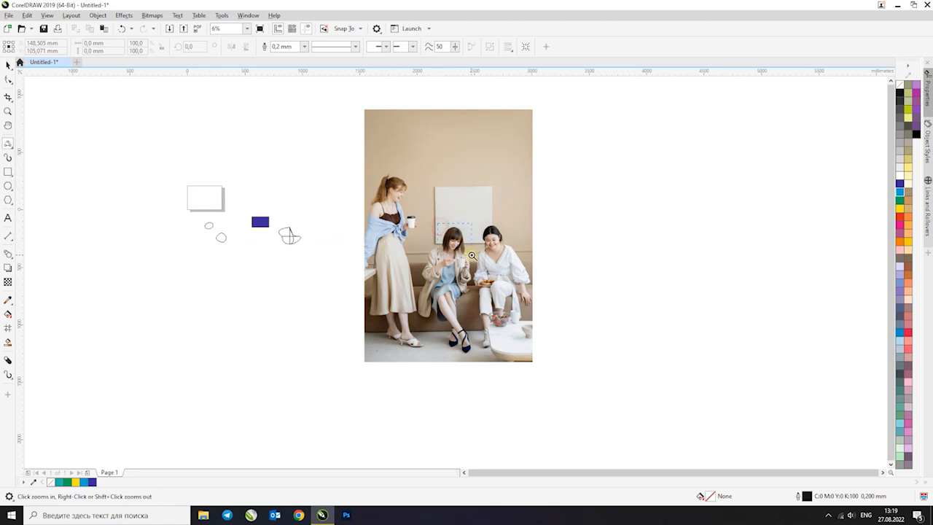
drag(472, 256, 472, 255)
drag(520, 110, 357, 264)
click(401, 202)
key(ctrl+z)
Trace the middle woman's hair from the parting down the left with two joined 3-Point Curve arcs, about 86 x 41 mm overall
scroll(488, 115, up, 2)
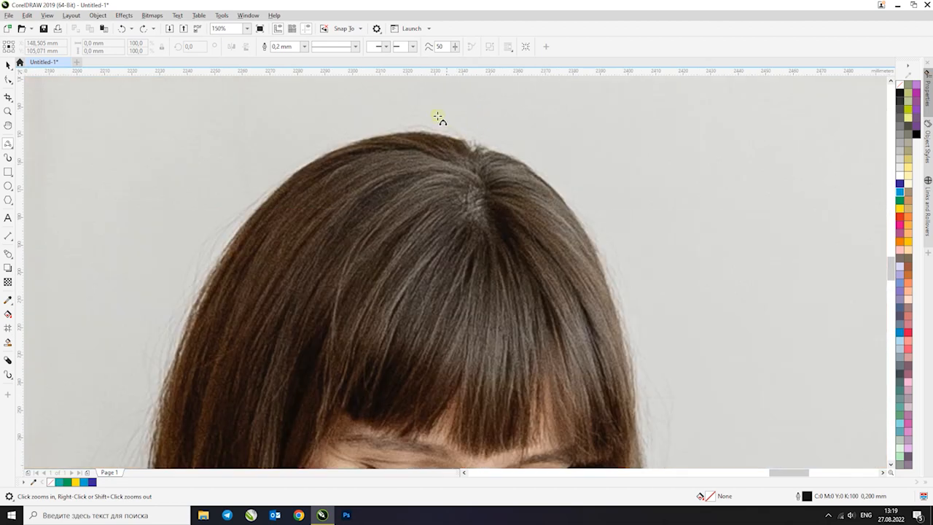
scroll(437, 116, down, 2)
scroll(435, 113, up, 2)
key(F2)
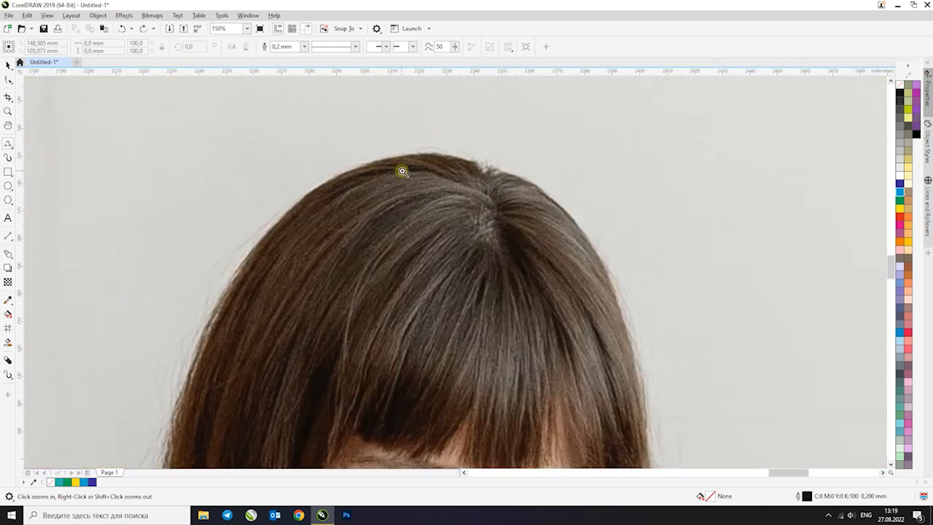
drag(412, 162, 500, 98)
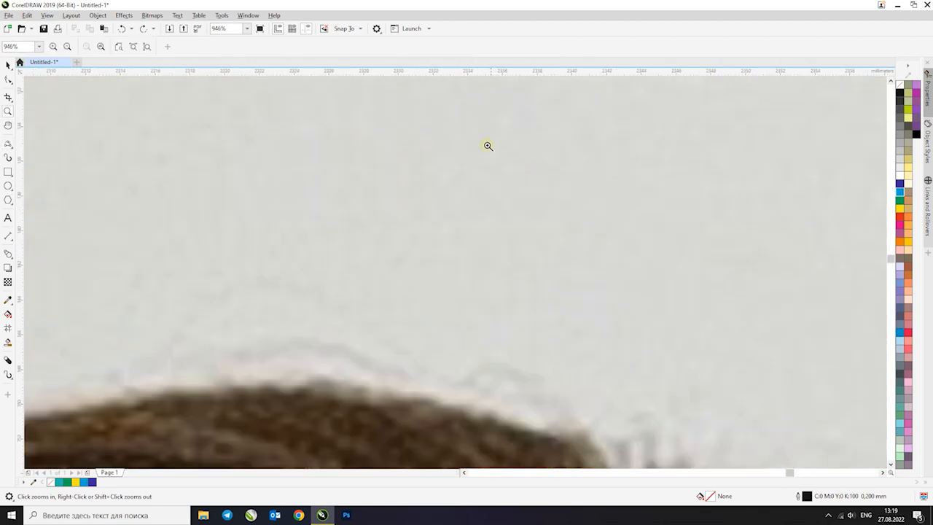
scroll(470, 176, down, 4)
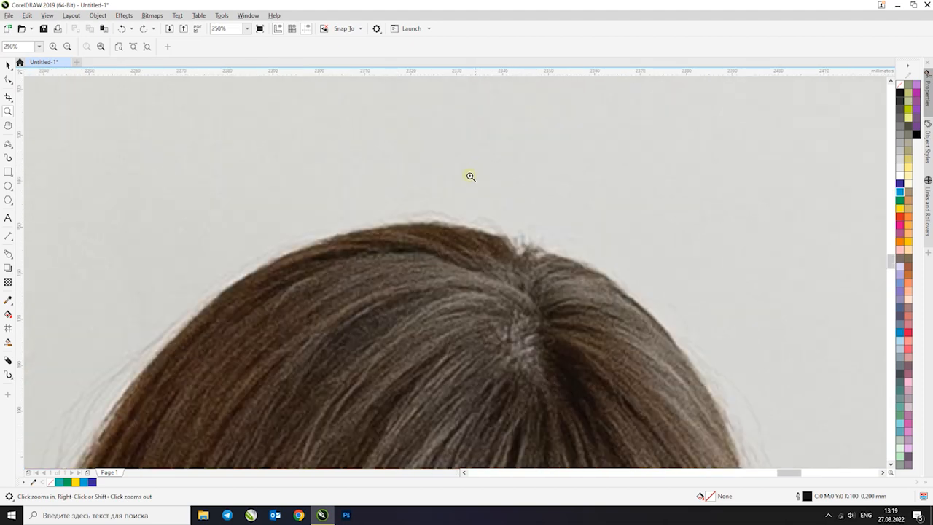
click(7, 143)
drag(509, 248, 111, 415)
click(402, 228)
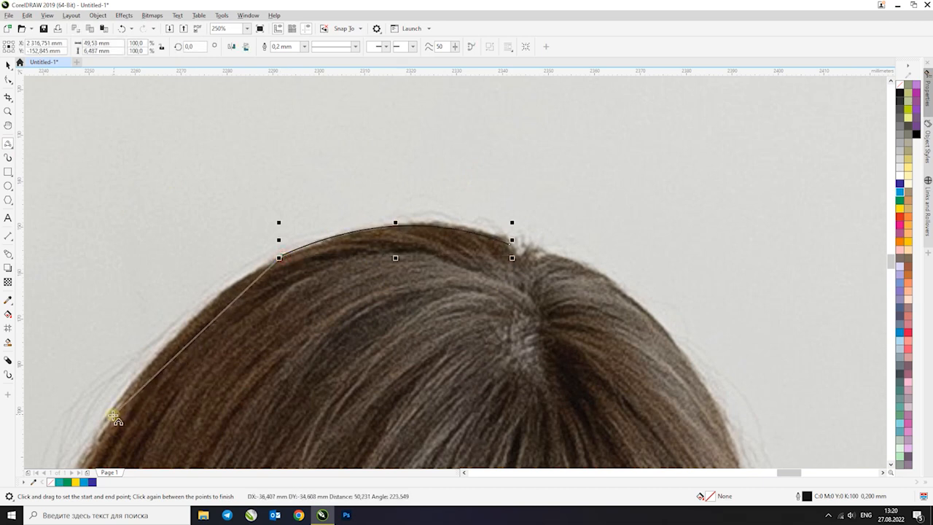
click(199, 316)
Extend the traced curve down the left side of her hair to eye level, about 113 x 109 mm overall
scroll(367, 212, down, 1)
scroll(372, 216, down, 3)
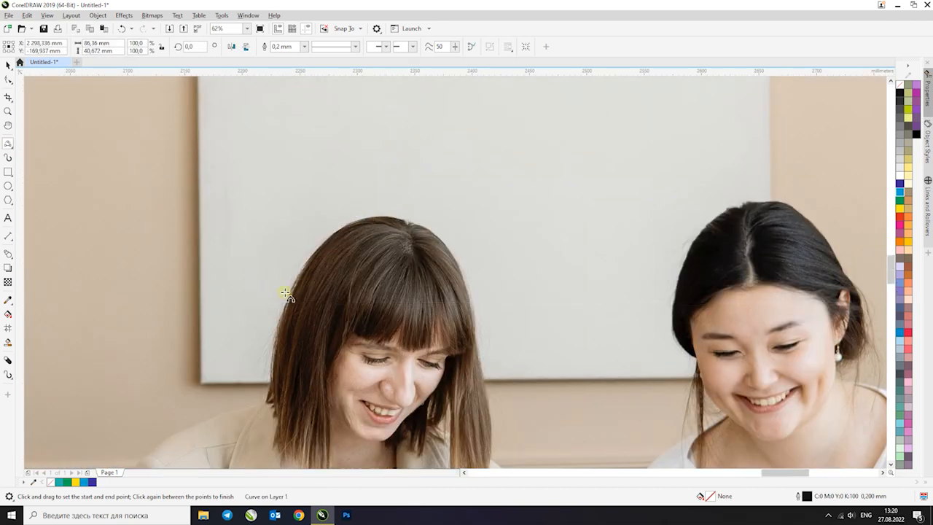
scroll(333, 225, up, 2)
drag(283, 372, 263, 390)
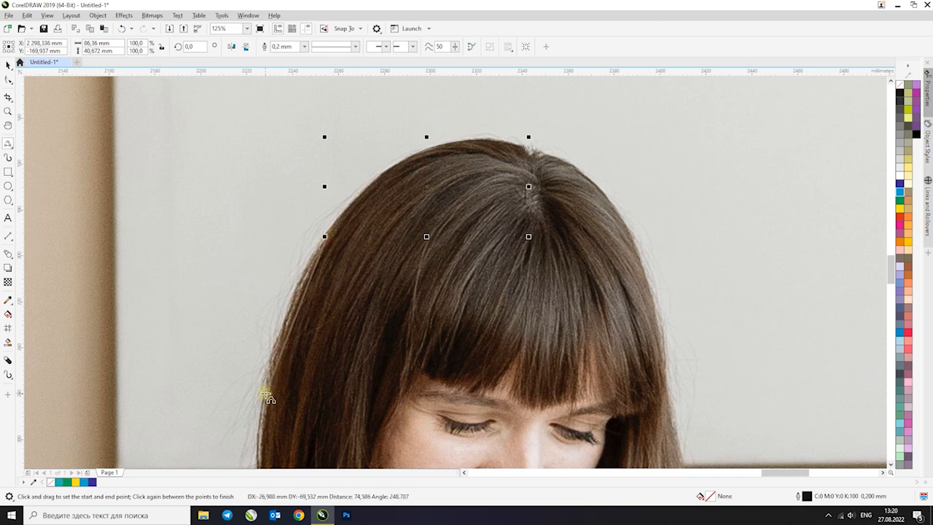
click(292, 306)
Continue the hair outline with another 3-Point Curve arc down towards her collar, about 120 x 160 mm overall
scroll(339, 208, down, 1)
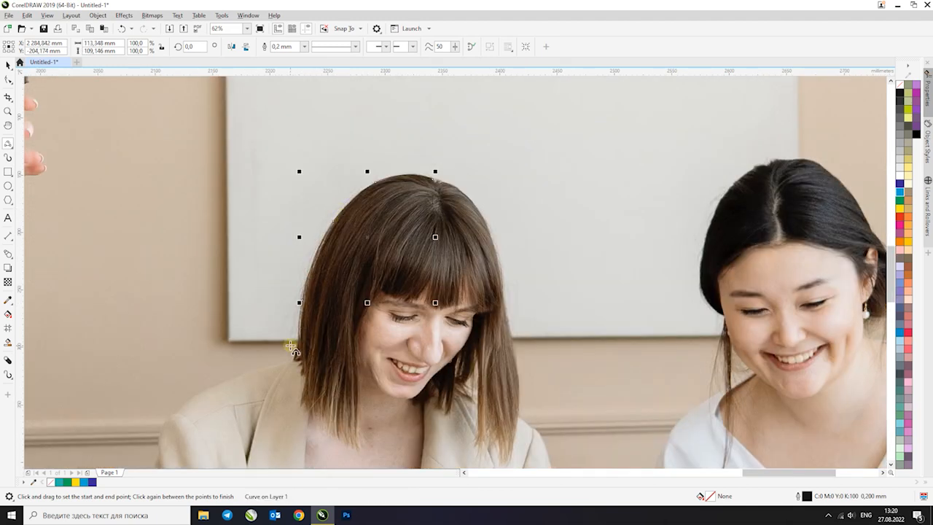
scroll(290, 346, up, 2)
drag(335, 167, 307, 399)
click(322, 283)
scroll(264, 277, down, 2)
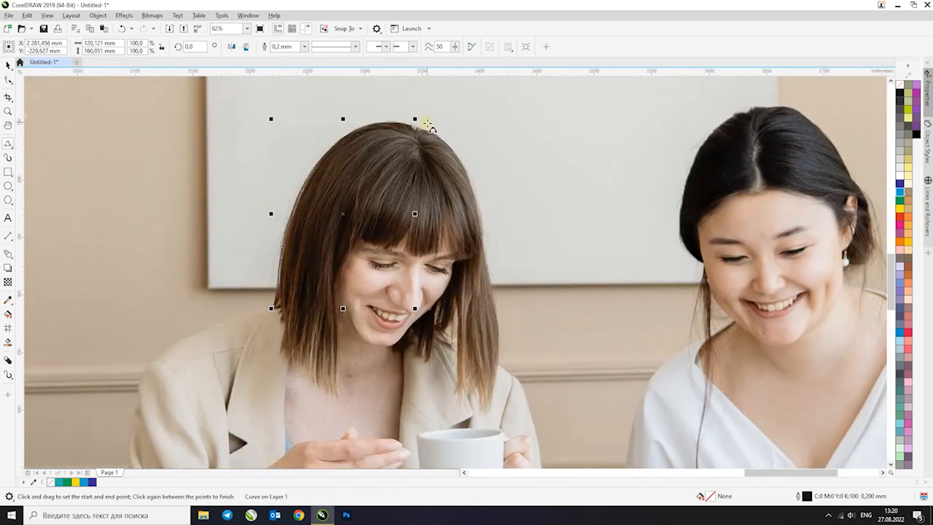
key(Escape)
Sketch a wavy open curve about 520 mm wide in the empty area above the blue rectangle with LiveSketch
click(7, 65)
key(F4)
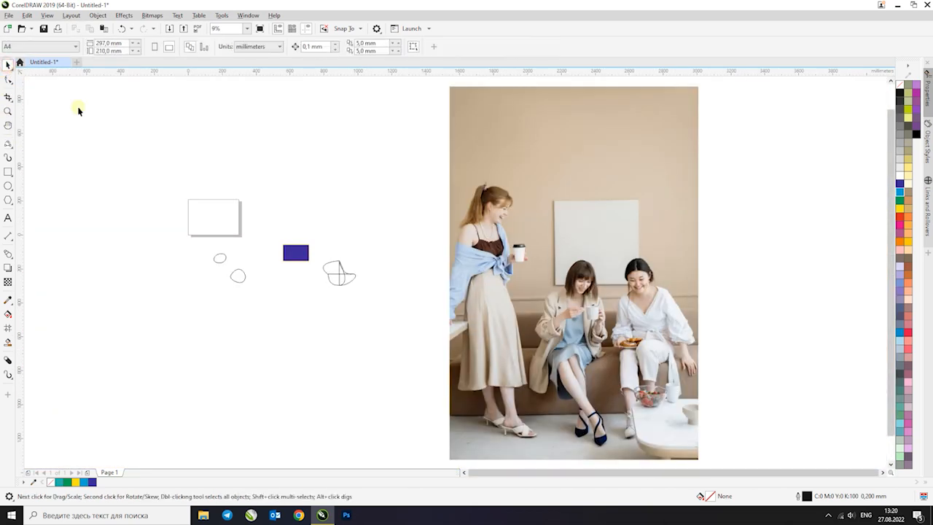
click(7, 145)
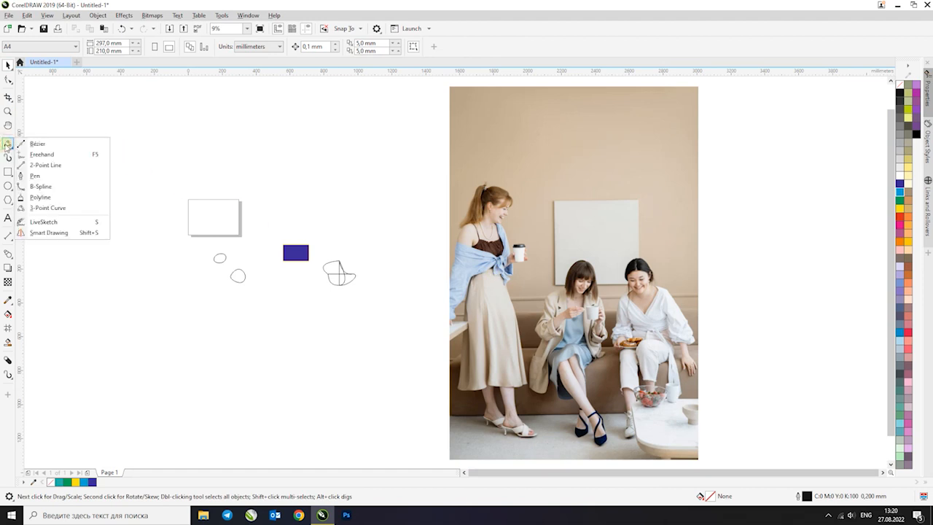
click(76, 220)
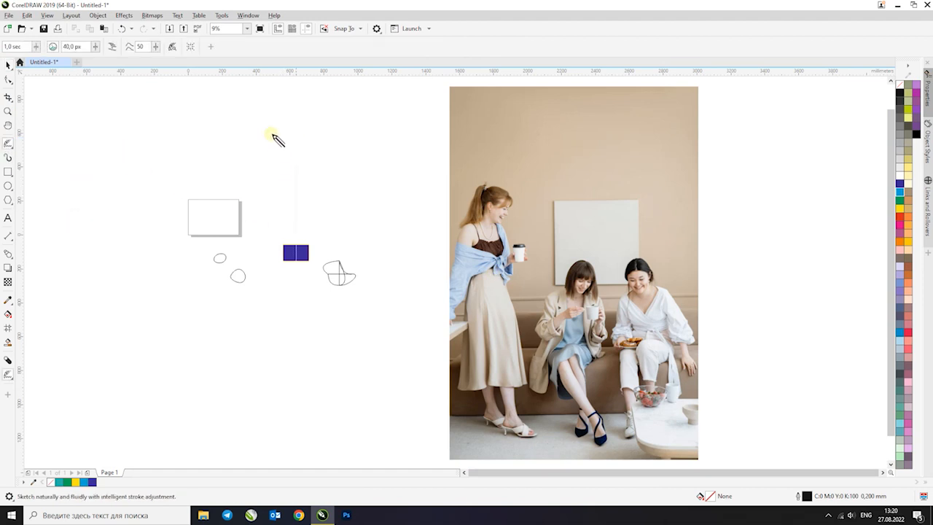
drag(254, 162, 340, 169)
key(z)
drag(392, 206, 408, 210)
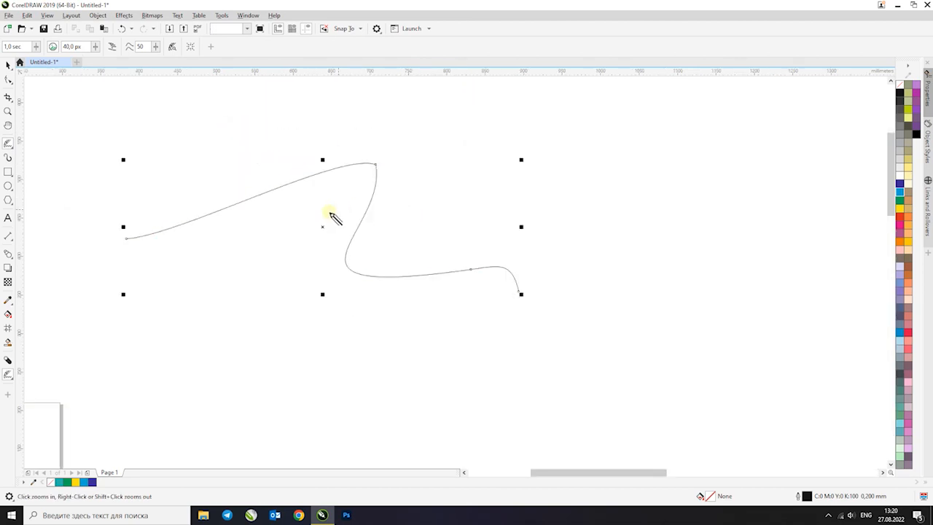
click(9, 143)
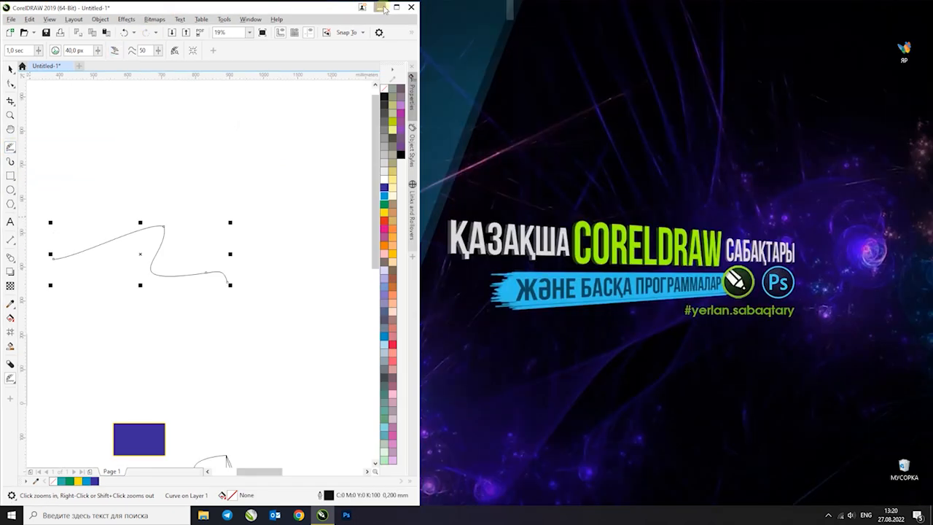
click(397, 7)
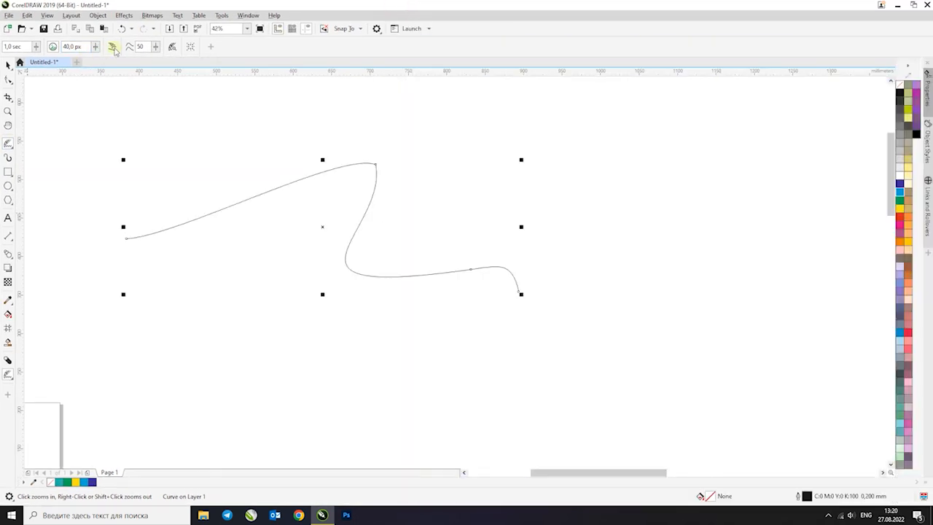
Set the LiveSketch curve-inclusion distance to 0 px and sketch another wavy line plus two overlapping closed loops around the first curve
drag(99, 48, 97, 47)
click(113, 48)
mouse_move(205, 138)
mouse_down()
mouse_move(353, 169)
mouse_move(482, 160)
mouse_up()
mouse_move(653, 336)
mouse_down()
mouse_move(650, 195)
mouse_move(559, 279)
mouse_move(631, 336)
mouse_move(664, 330)
mouse_up()
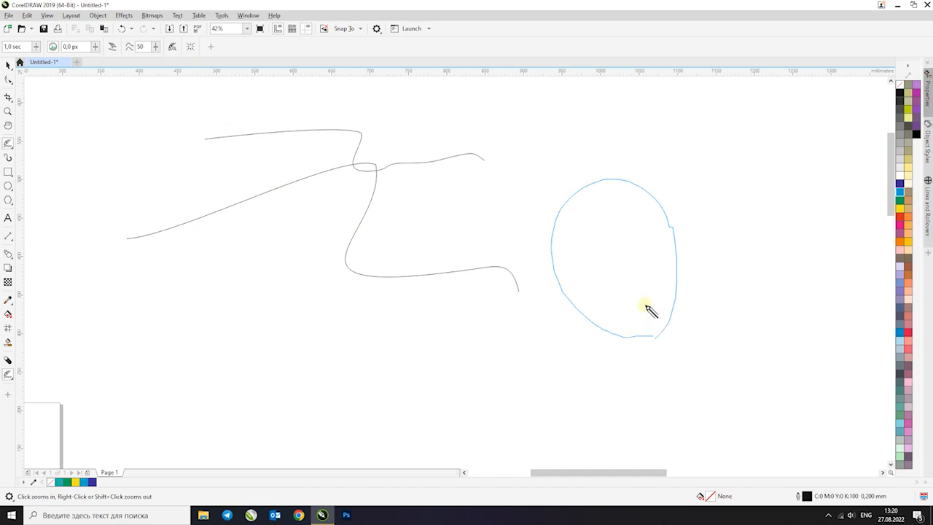
mouse_move(524, 394)
mouse_down()
mouse_move(395, 351)
mouse_move(446, 237)
mouse_move(582, 235)
mouse_move(581, 354)
mouse_move(556, 412)
mouse_move(515, 401)
mouse_up()
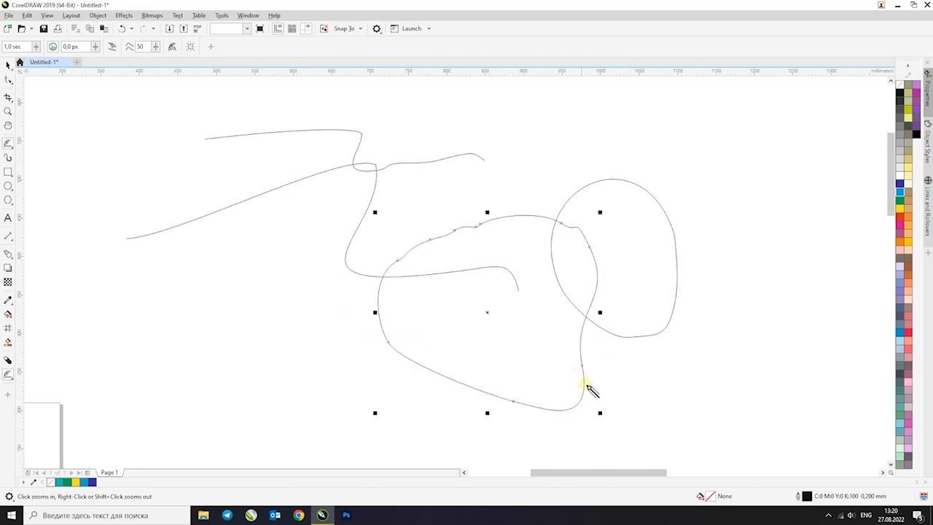
Draw a rounded closed shape about 225 x 205 mm beside the photo's right edge with the Smart Drawing tool, using Medium recognition and smoothing
click(9, 147)
click(45, 232)
scroll(292, 185, down, 4)
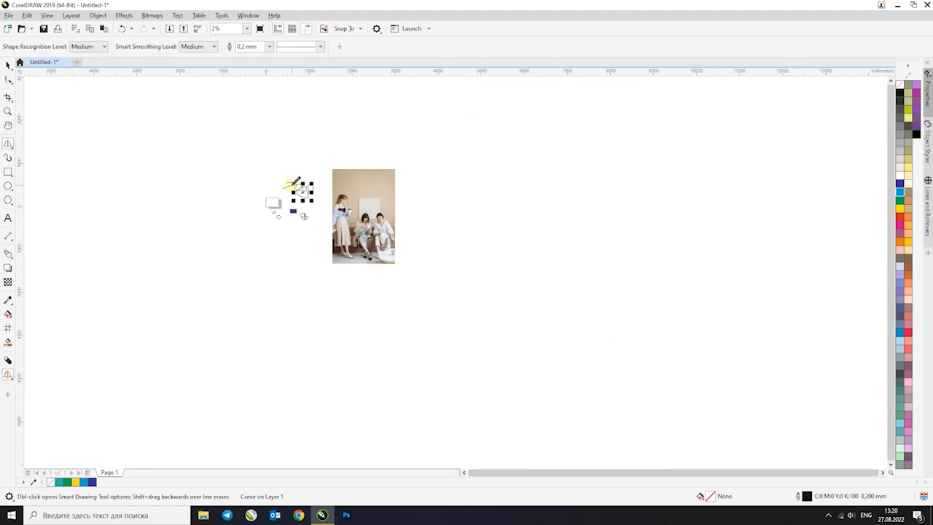
scroll(399, 211, up, 4)
mouse_move(453, 225)
mouse_down()
mouse_move(587, 187)
mouse_move(476, 255)
mouse_up()
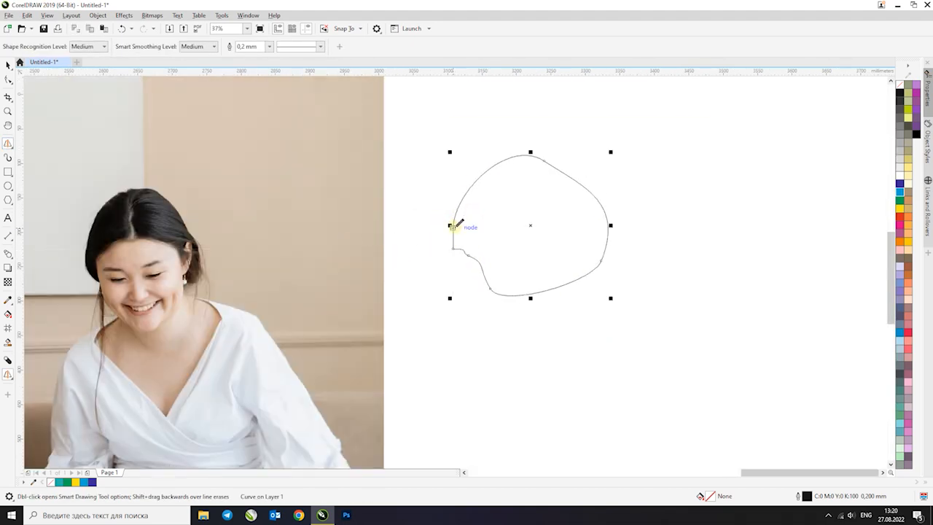
Draw a large irregular closed outline about 2259 x 2190 mm right of the small rounded shape with Smart Drawing
scroll(543, 232, down, 4)
mouse_move(573, 237)
mouse_down()
mouse_move(593, 192)
mouse_move(624, 201)
mouse_move(639, 255)
mouse_up()
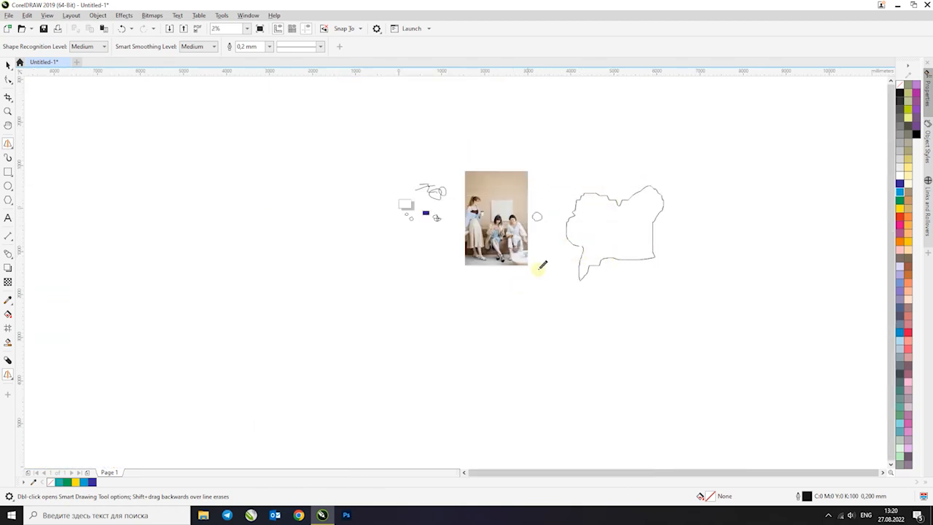
scroll(618, 234, up, 4)
scroll(616, 234, down, 4)
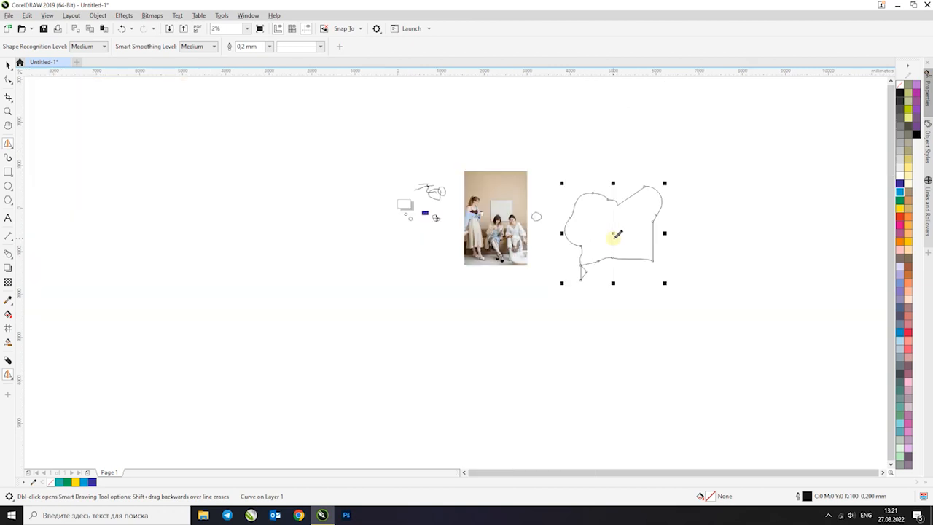
scroll(476, 203, up, 4)
scroll(477, 203, down, 4)
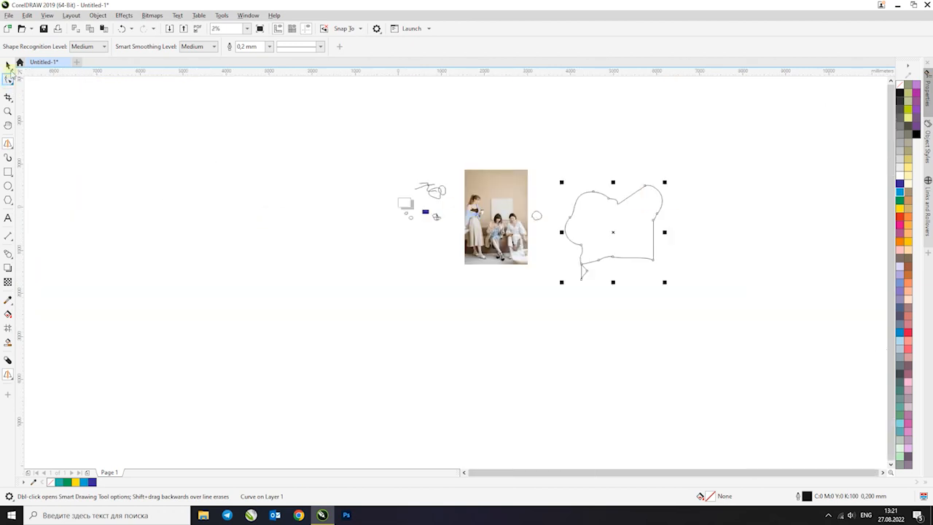
Activate the Artistic Media tool
click(8, 65)
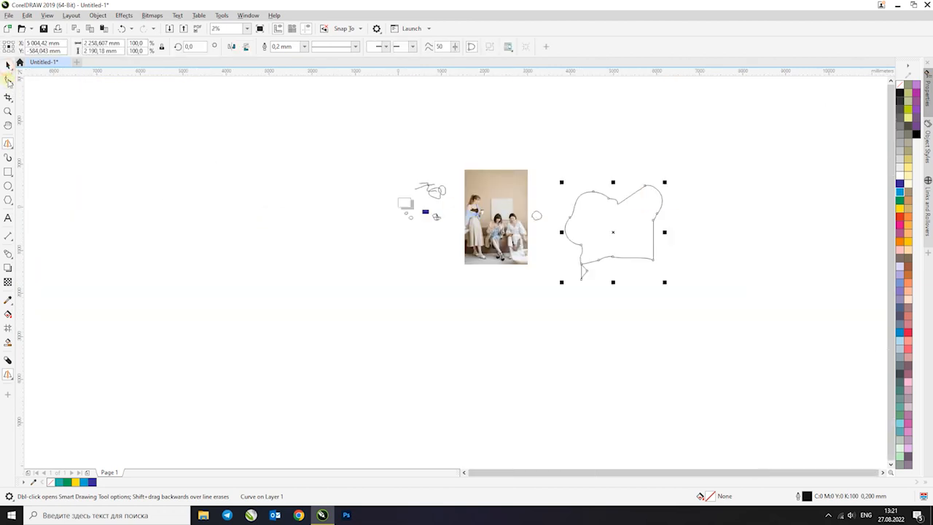
click(8, 158)
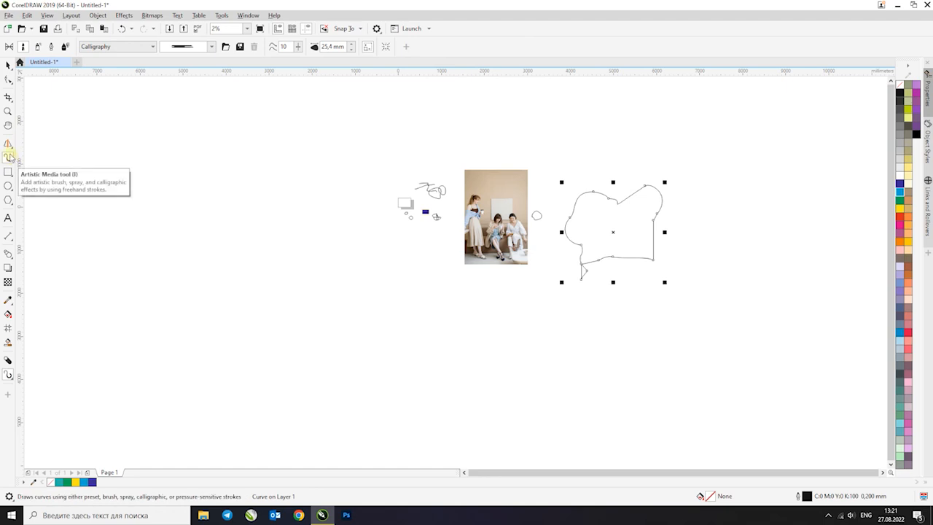
Apply the round-dot brush from the Artistic category to the large irregular outline
click(106, 48)
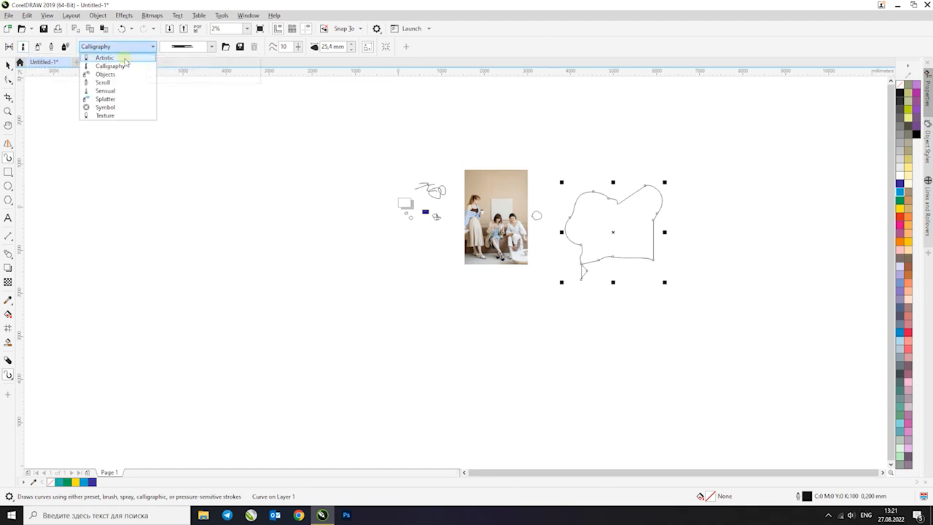
click(124, 62)
click(212, 46)
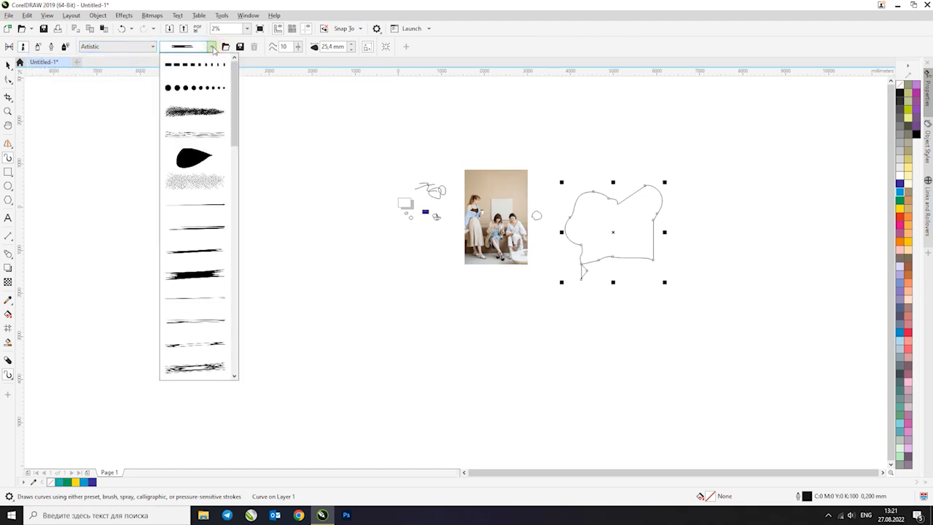
click(195, 88)
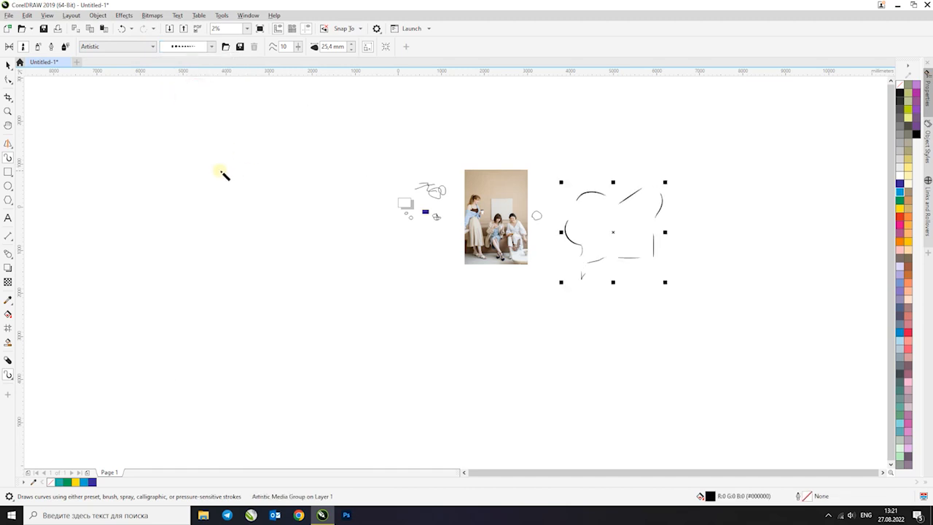
scroll(687, 213, up, 3)
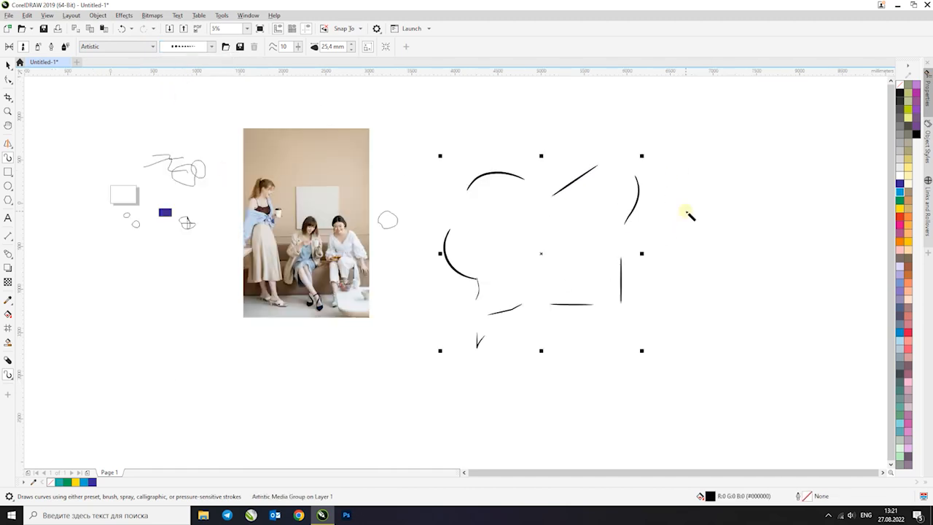
Change the large outline's Artistic brush to the dashed stroke and finally to the densely hatched stroke
click(212, 47)
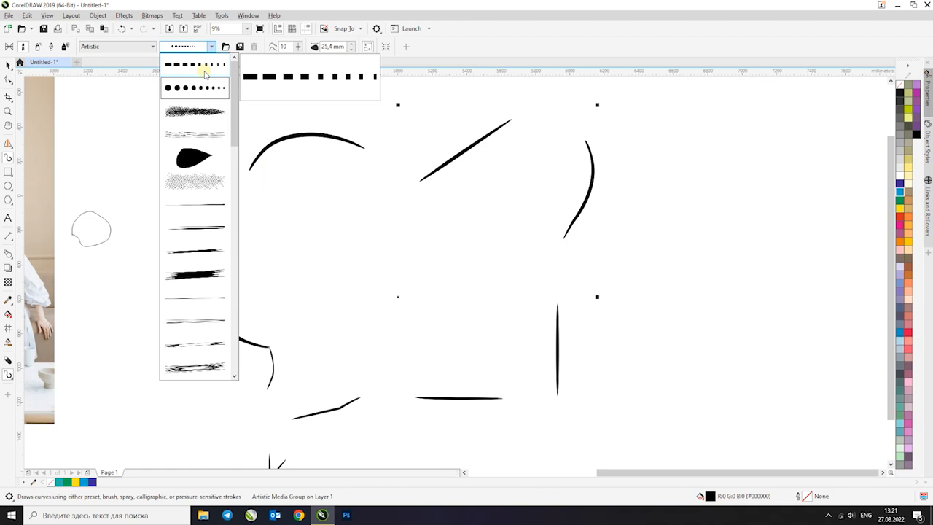
click(205, 73)
click(212, 47)
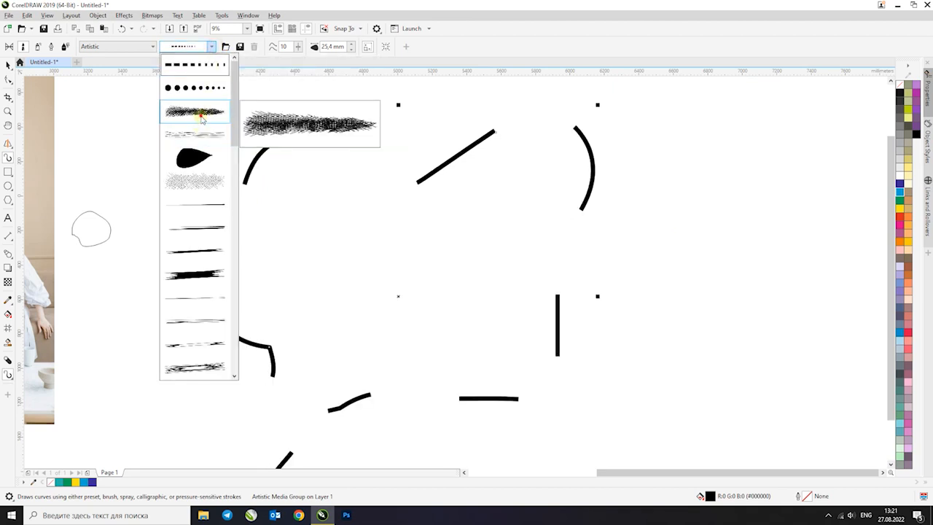
click(194, 115)
scroll(255, 155, up, 4)
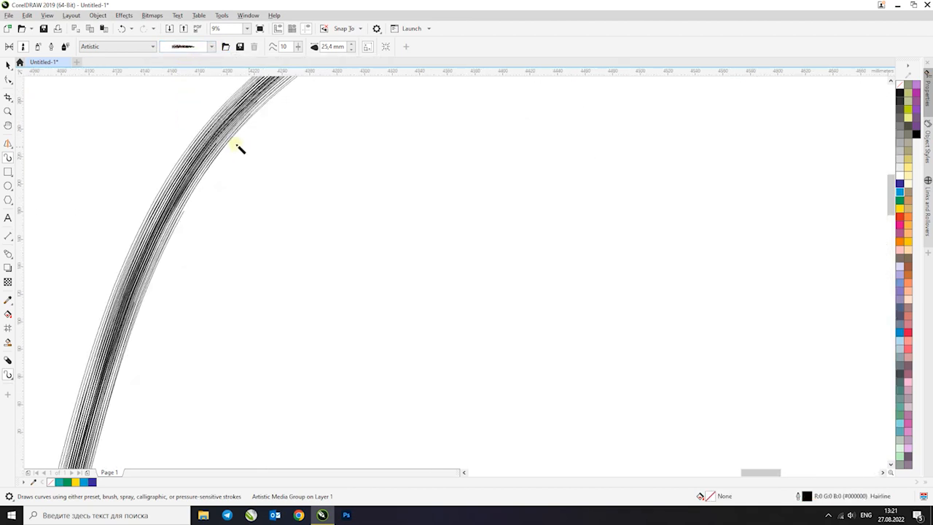
scroll(184, 151, down, 3)
Draw a deep U-shaped freehand stroke right of the large outline with the hatched Artistic brush
click(137, 46)
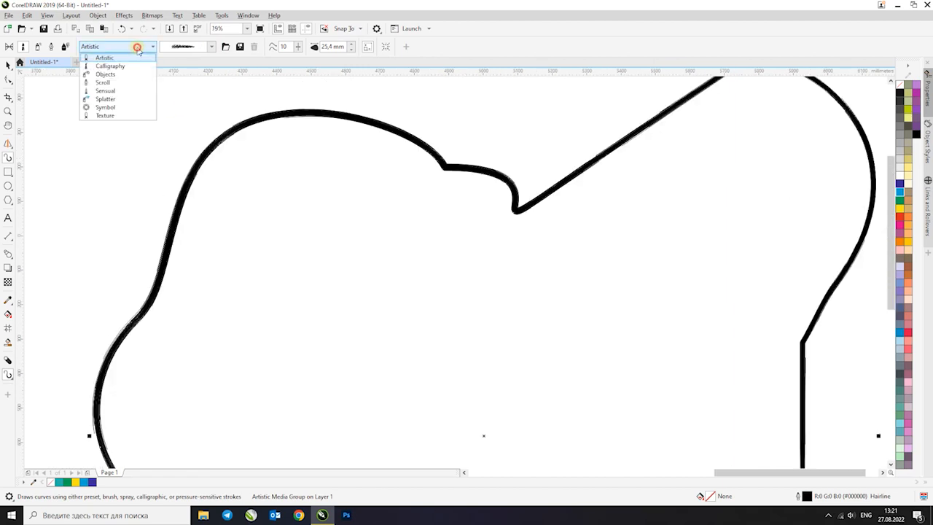
click(121, 66)
scroll(304, 138, down, 4)
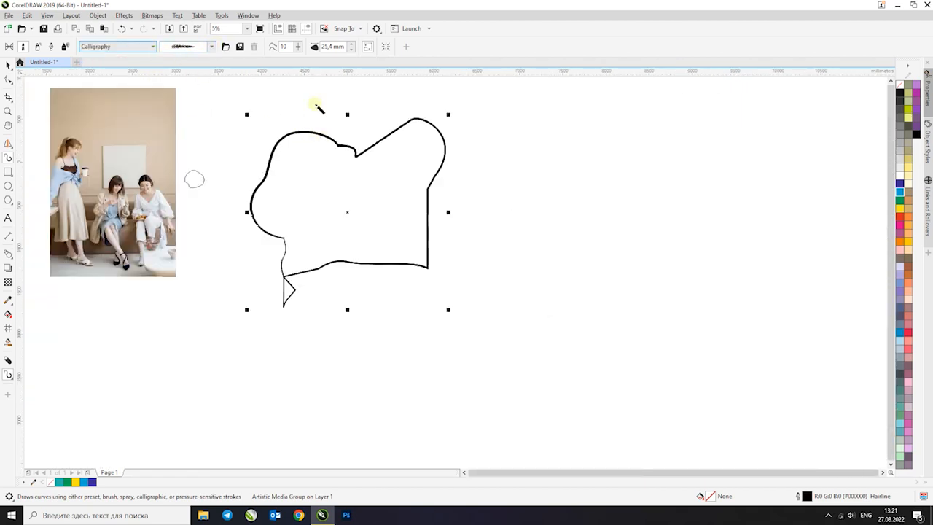
mouse_move(561, 142)
mouse_down()
mouse_move(525, 177)
mouse_move(545, 181)
mouse_up()
scroll(545, 179, up, 3)
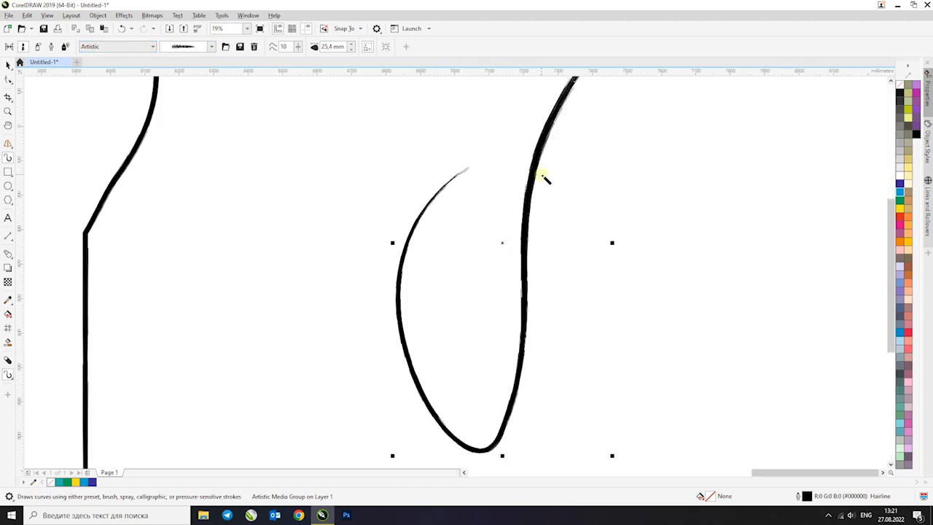
Change the U-shaped stroke's brush to the stippled texture and finally to the thick, rough-ended Artistic stroke
click(210, 48)
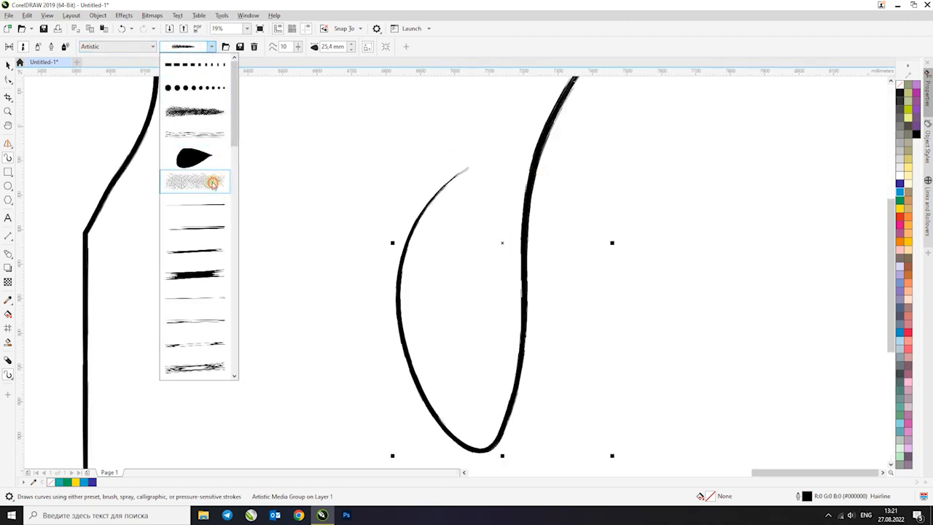
click(213, 182)
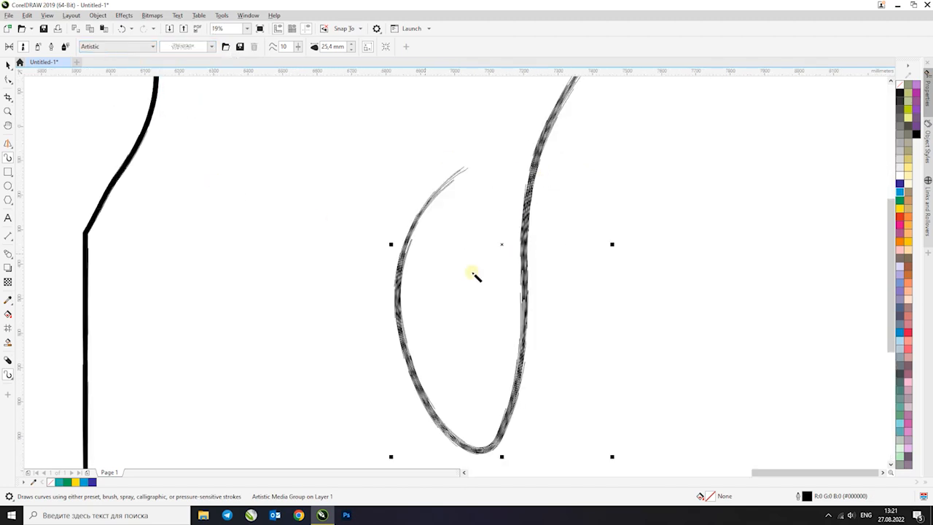
click(212, 46)
click(200, 267)
scroll(427, 246, up, 5)
scroll(427, 246, down, 5)
Apply the colourful bead brush from the Objects category to the U-shaped stroke, and undo a short test stroke beside it
click(109, 46)
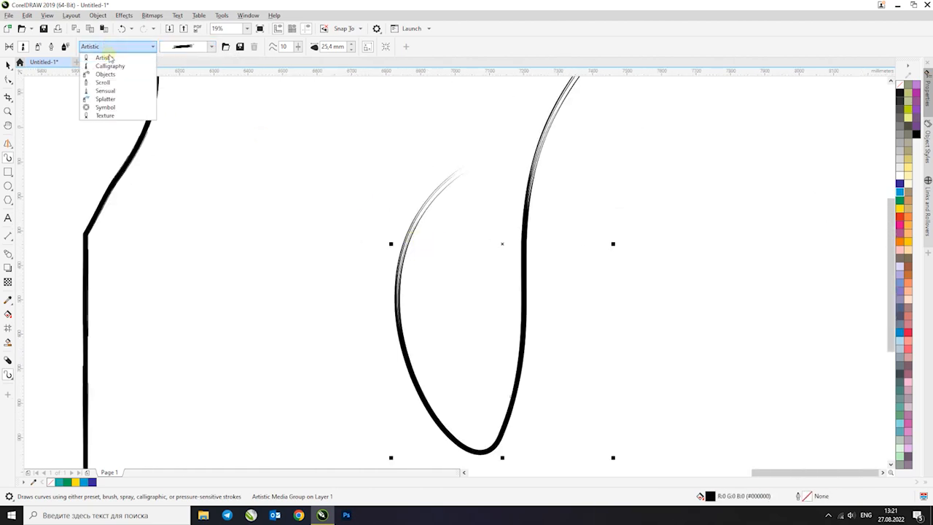
click(108, 74)
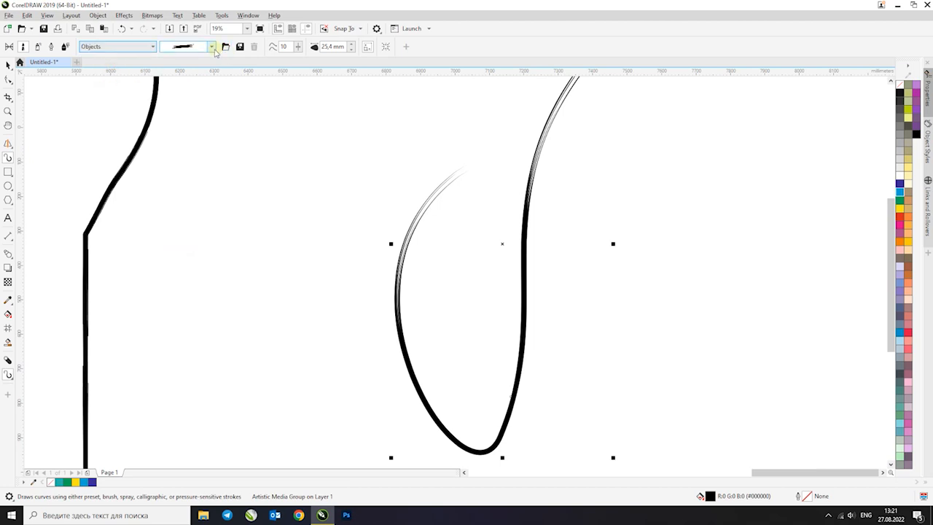
click(8, 64)
click(136, 47)
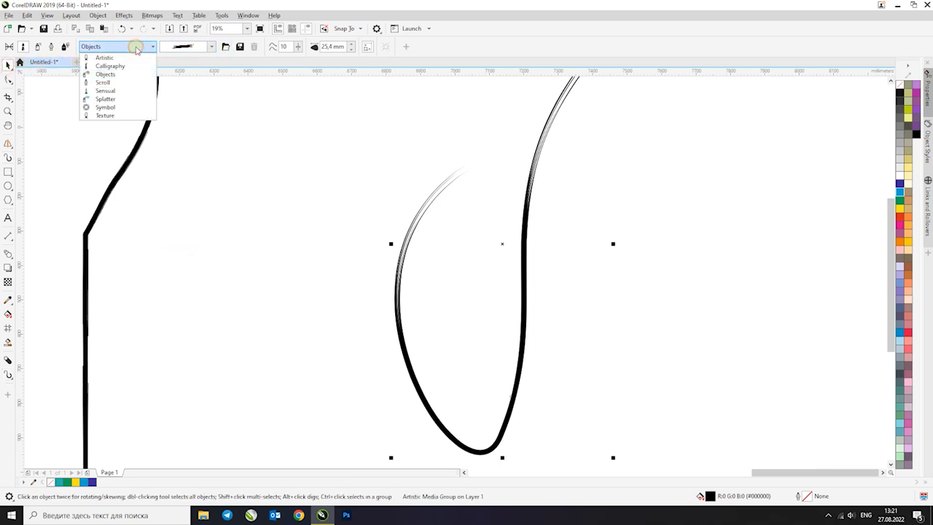
click(110, 75)
click(212, 46)
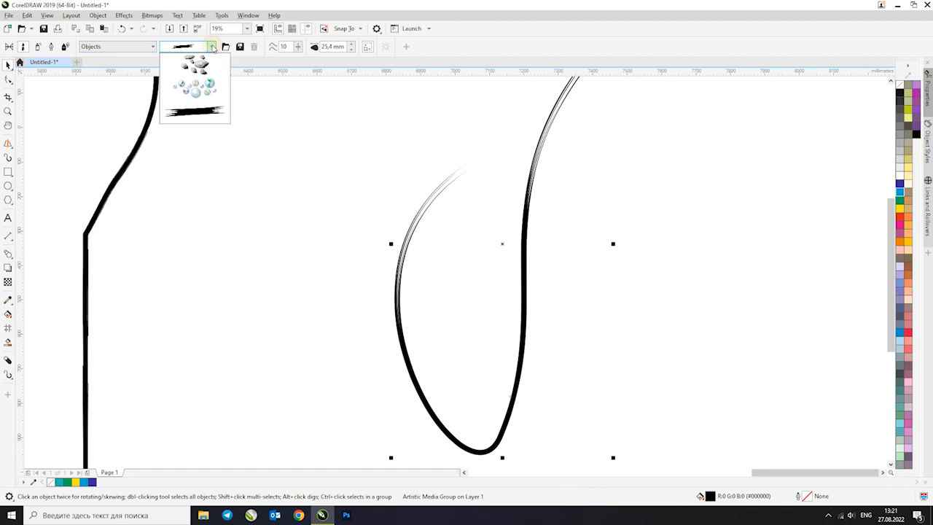
click(297, 188)
click(433, 225)
drag(177, 142, 268, 193)
key(ctrl+z)
Draw a short diagonal stroke of colourful beads left of the U-shaped curve with an Objects category brush
click(212, 46)
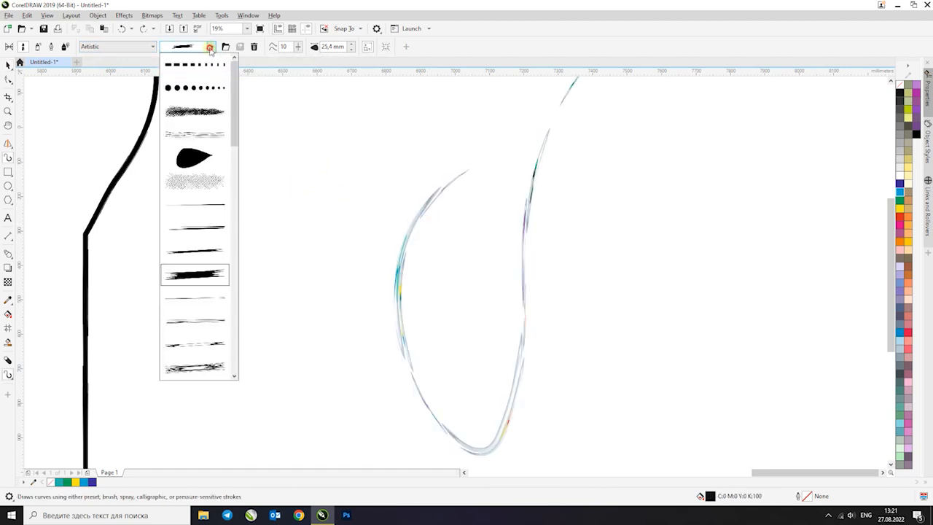
click(126, 51)
click(123, 47)
click(109, 75)
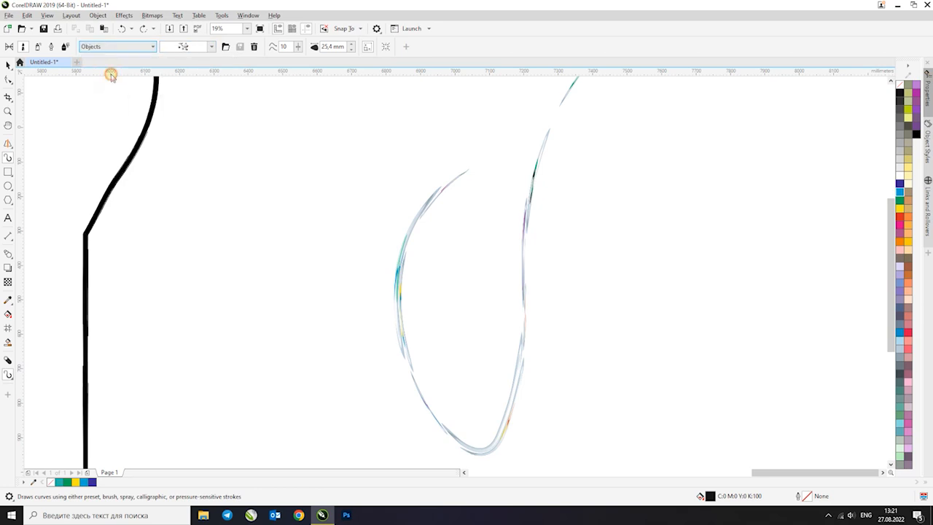
click(210, 48)
click(204, 68)
drag(340, 154, 335, 169)
scroll(324, 164, up, 2)
Draw a second, shallow curved bead stroke left of the diagonal one
click(209, 47)
click(193, 67)
drag(189, 152, 260, 187)
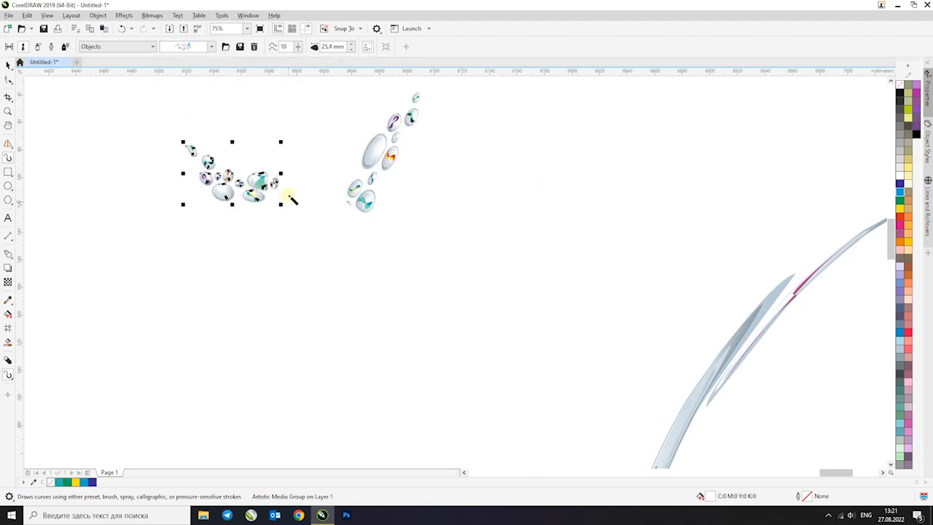
Deselect the bead stroke and set the Artistic Media tool to the thick solid brush in the Scroll category
click(138, 47)
click(115, 82)
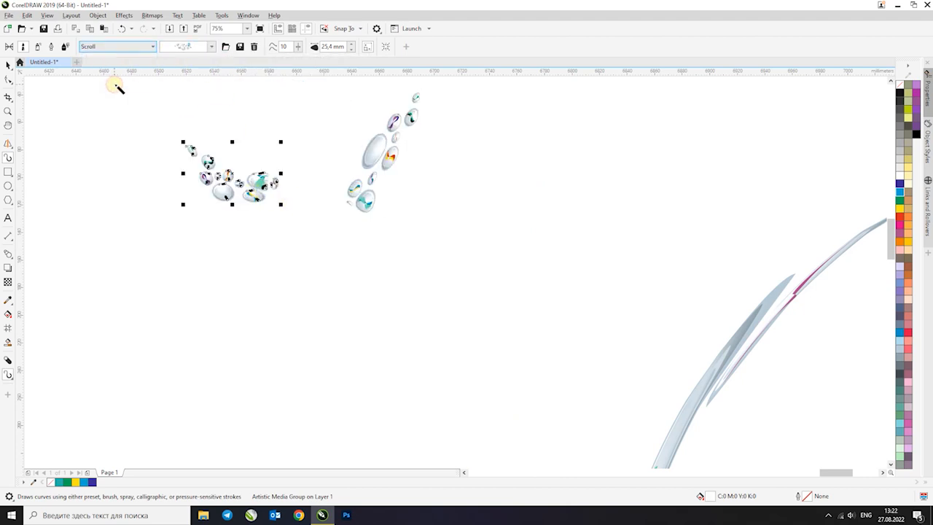
click(8, 64)
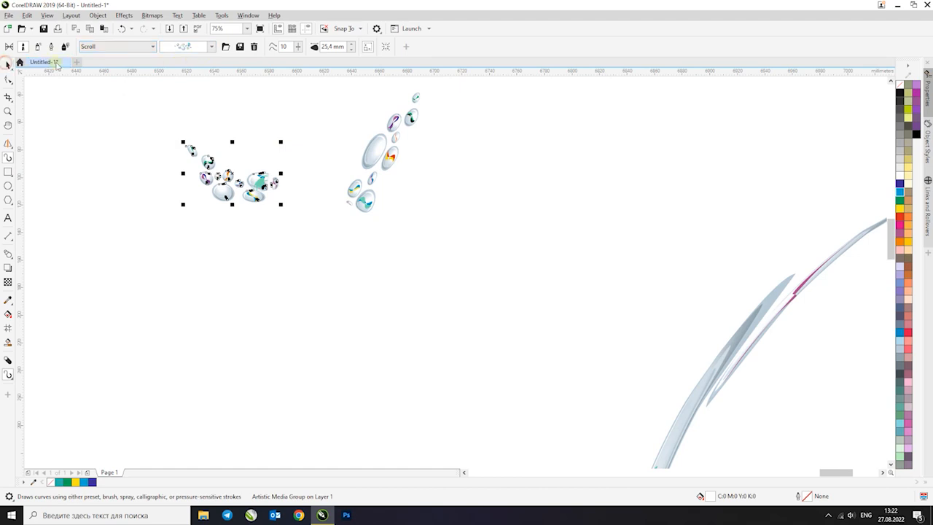
click(162, 131)
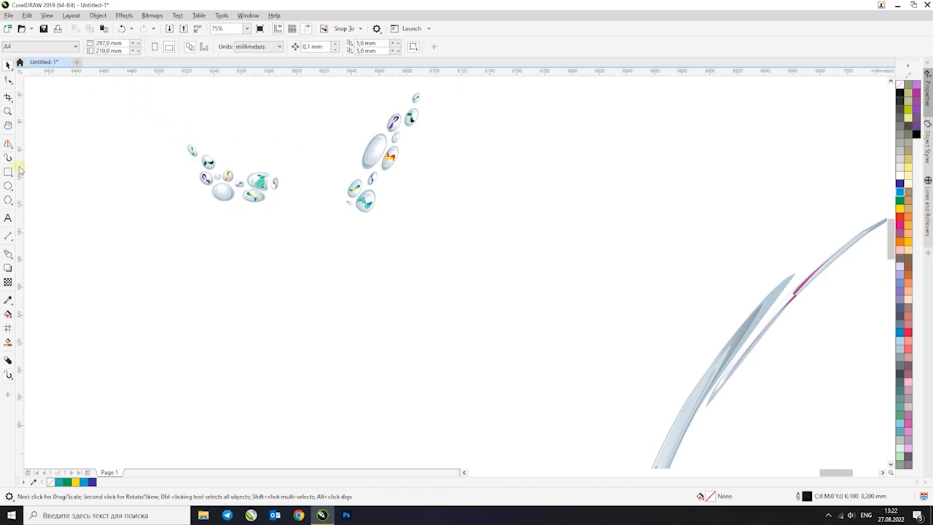
click(8, 159)
click(117, 46)
click(115, 82)
click(188, 46)
click(197, 160)
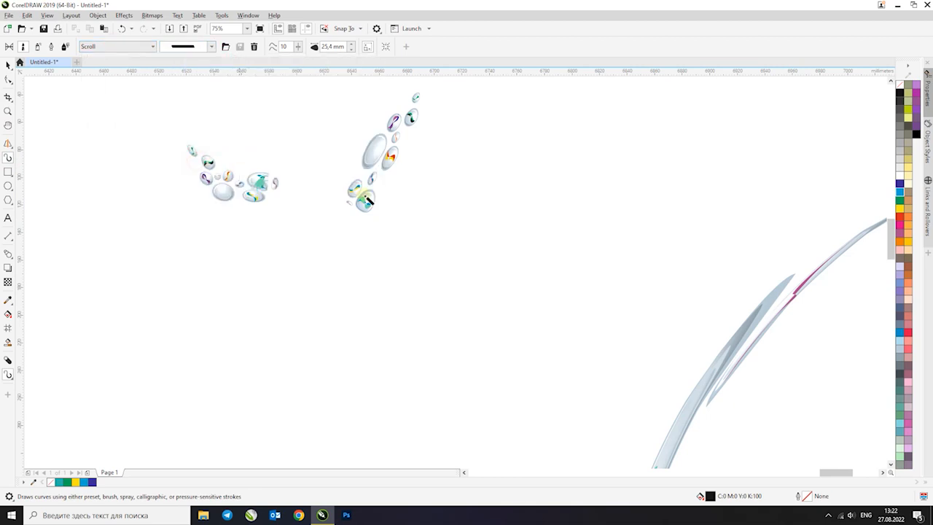
Try a short hook-shaped stroke with the solid Scroll brush right of the U-shaped curve
scroll(375, 250, down, 5)
drag(578, 263, 563, 246)
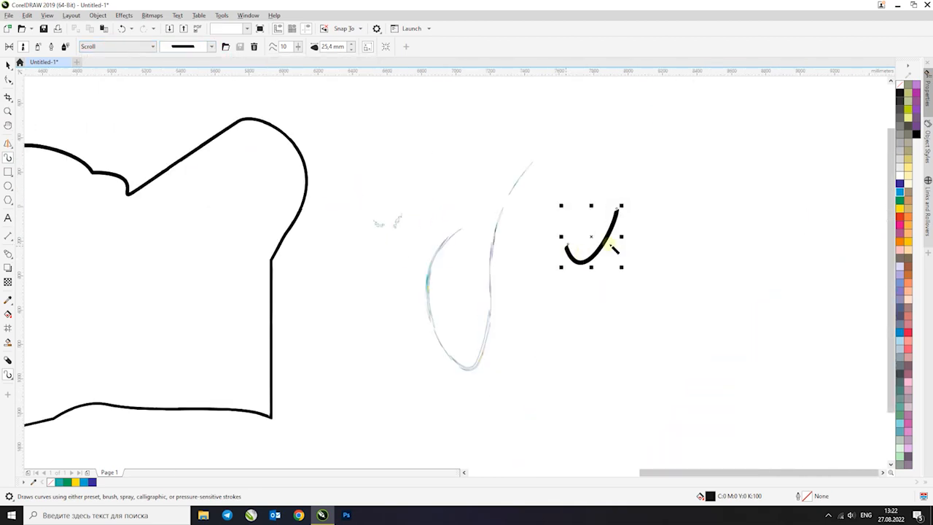
scroll(667, 257, up, 2)
key(ctrl+z)
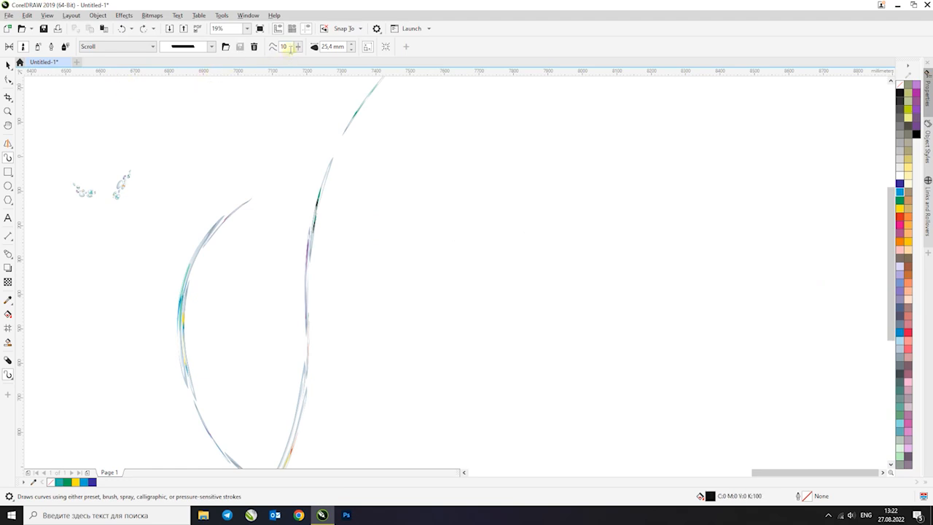
Set freehand smoothing to 40 and letter "Ба" in flowing solid Scroll strokes right of the U-shaped curve, undoing an extra trailing letter
drag(601, 159, 544, 210)
scroll(656, 202, up, 2)
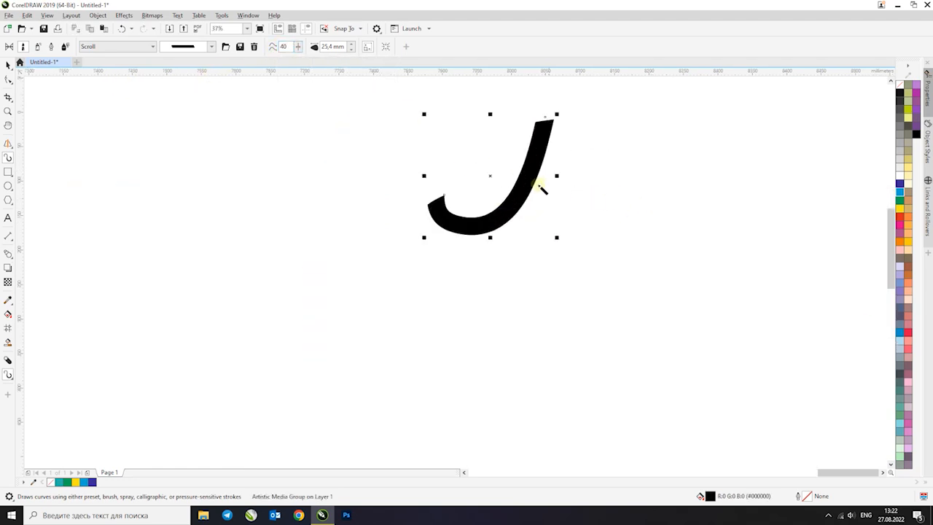
scroll(537, 183, down, 2)
mouse_move(517, 177)
mouse_down()
mouse_move(556, 166)
mouse_move(558, 198)
mouse_move(535, 196)
mouse_move(489, 135)
mouse_move(625, 130)
mouse_up()
mouse_move(606, 174)
mouse_down()
mouse_move(588, 195)
mouse_move(628, 191)
mouse_up()
mouse_move(666, 156)
mouse_down()
mouse_move(661, 204)
mouse_move(664, 159)
mouse_move(620, 196)
mouse_up()
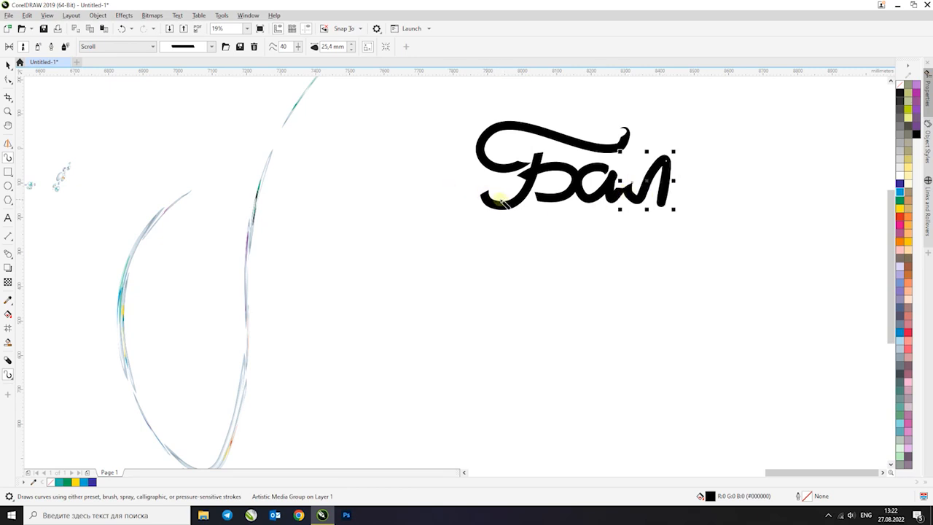
key(ctrl+z)
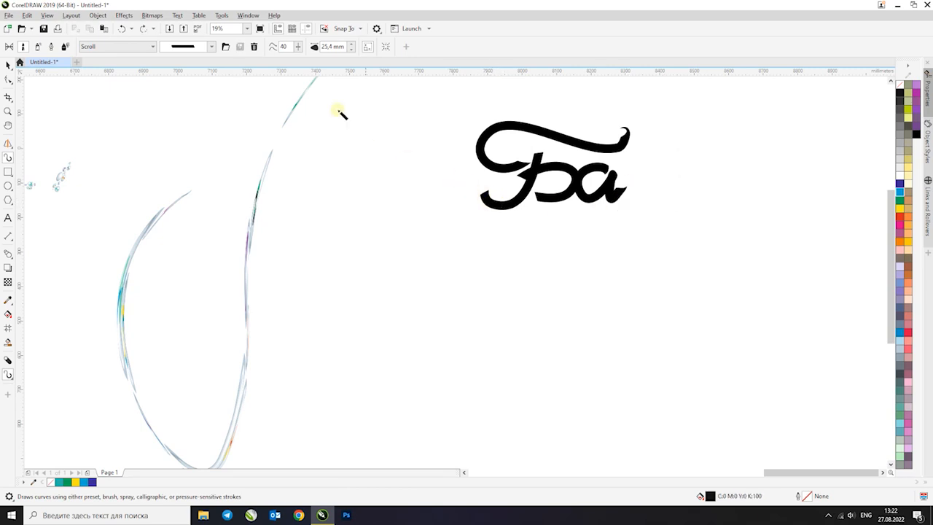
Letter "Ба" again below the first lettering with the Scroll category's four-line brush, undoing an extra trailing letter
click(211, 46)
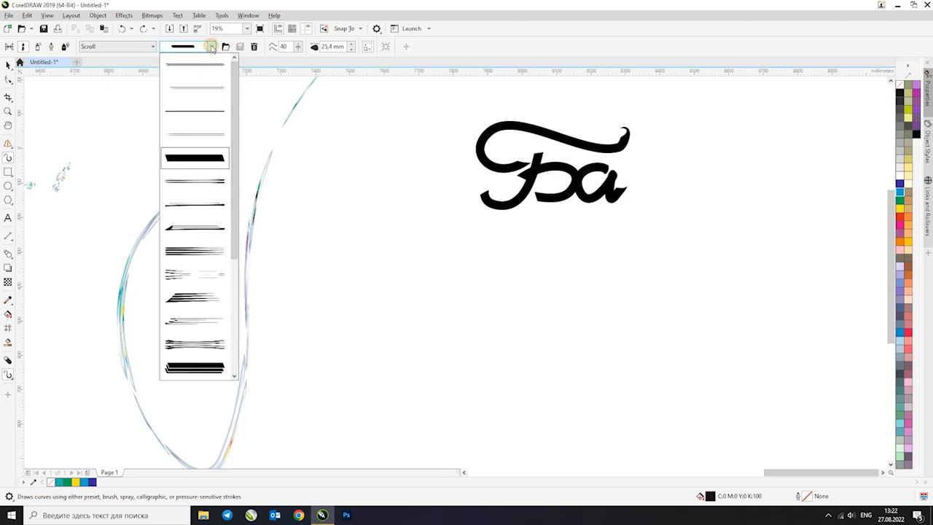
click(195, 251)
mouse_move(579, 242)
mouse_down()
mouse_move(494, 318)
mouse_move(493, 285)
mouse_move(576, 287)
mouse_move(548, 293)
mouse_up()
drag(544, 248, 618, 226)
mouse_move(641, 270)
mouse_down()
mouse_move(631, 259)
mouse_move(641, 265)
mouse_up()
drag(712, 241, 669, 285)
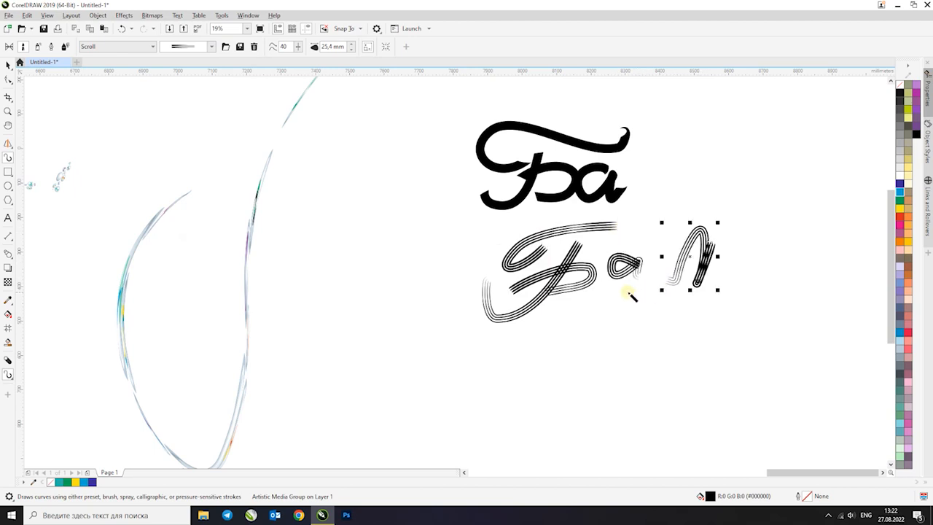
key(ctrl+z)
Try freehand strokes beside the lettering with the Sensual category's solid brush tapered at both ends
click(120, 47)
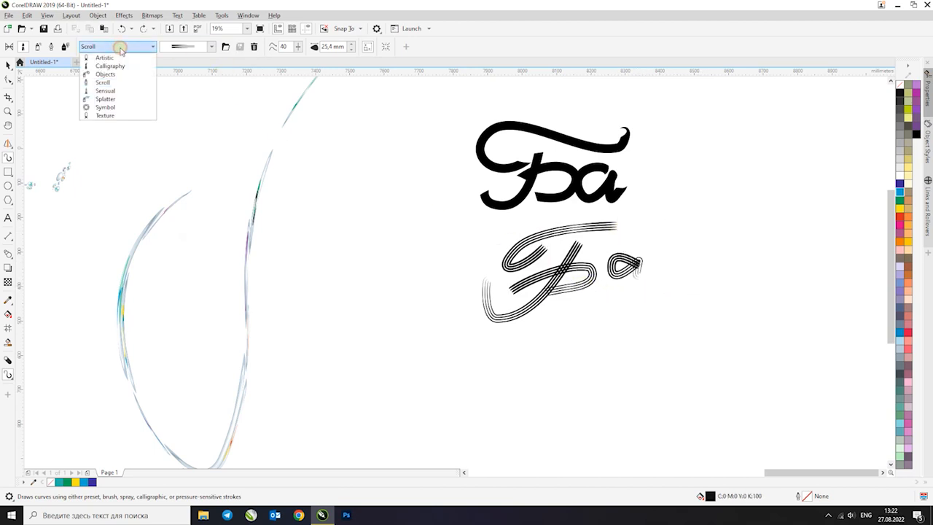
click(105, 90)
click(211, 46)
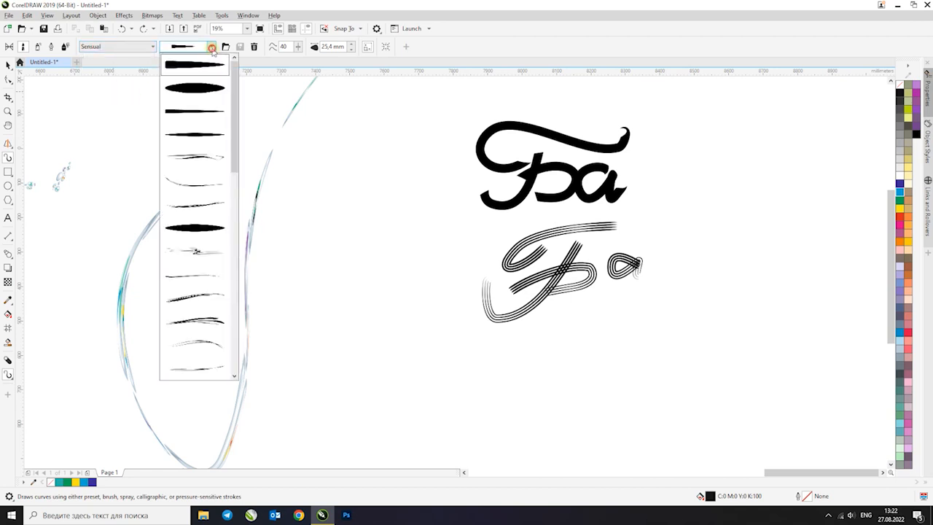
click(206, 89)
mouse_move(419, 207)
mouse_down()
mouse_move(342, 286)
mouse_move(477, 218)
mouse_up()
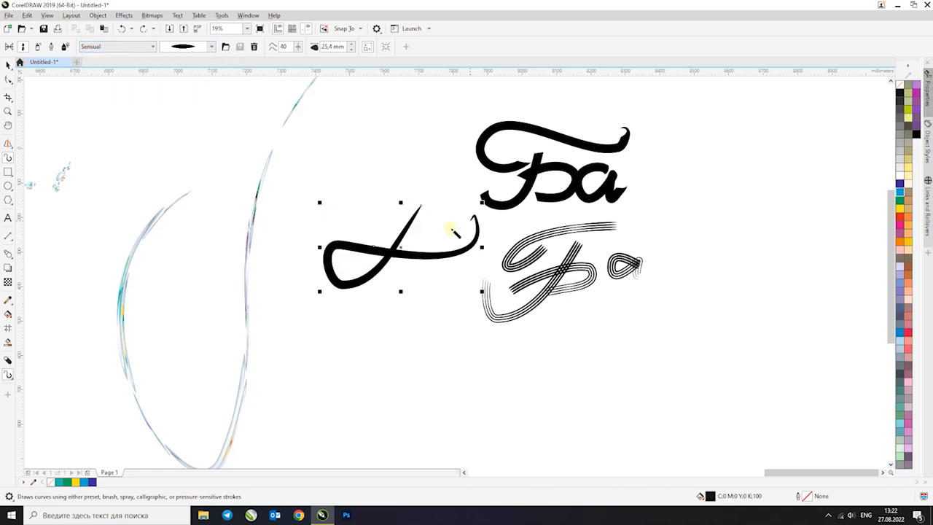
key(ctrl+z)
drag(799, 121, 747, 183)
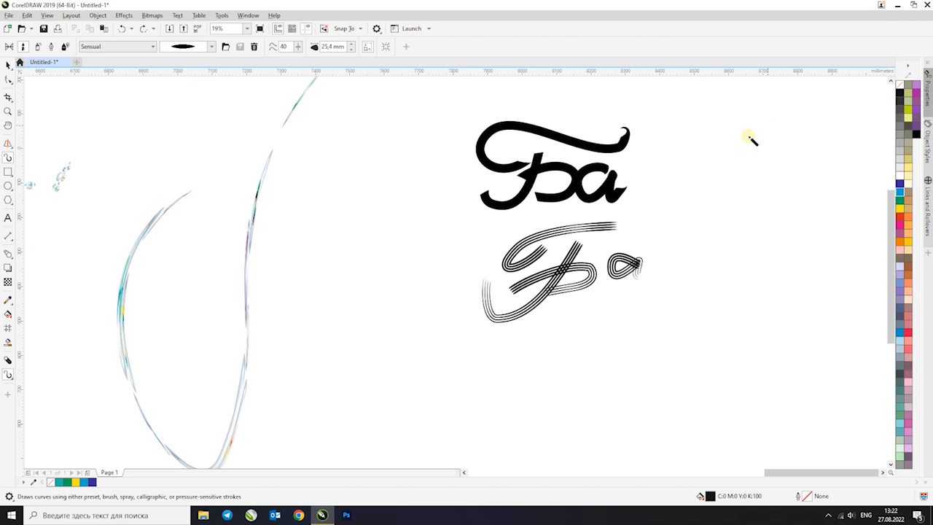
Draw a hook-ended diagonal stroke between the U-shaped curve and the lettering with the Splatter category's solid blot brush, undoing a short extra stroke
click(140, 51)
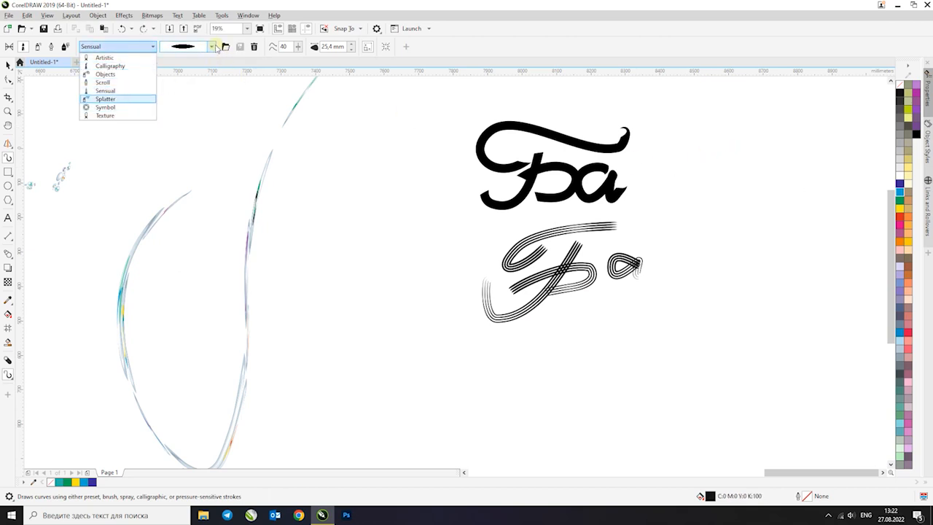
click(120, 99)
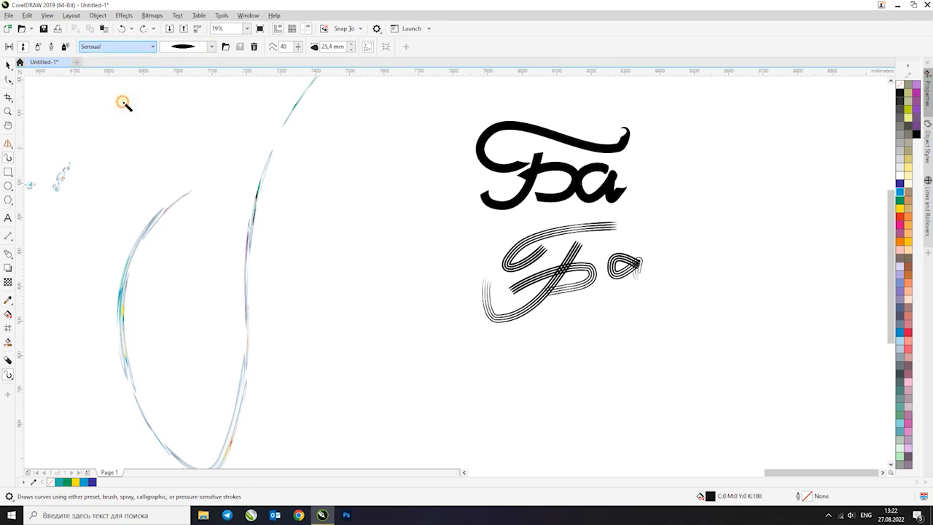
click(211, 47)
click(201, 89)
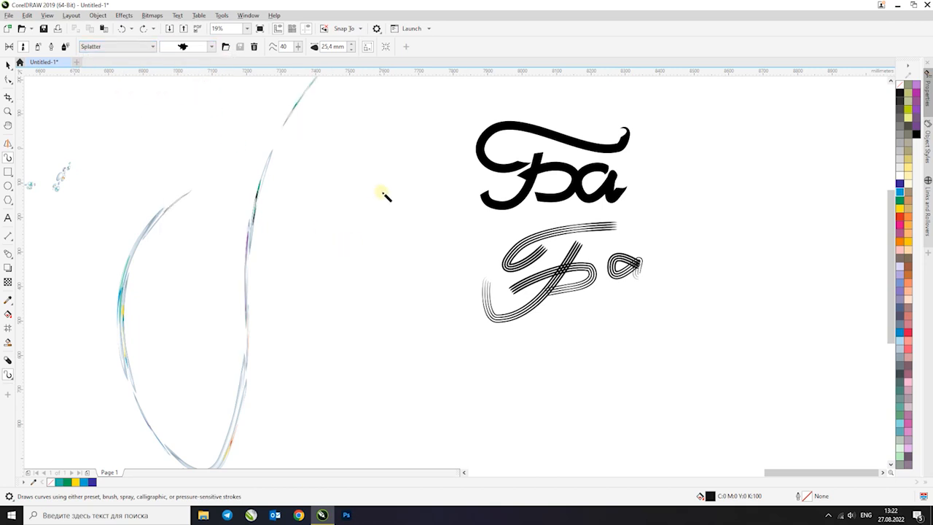
drag(381, 201, 329, 283)
mouse_move(428, 329)
mouse_down()
mouse_move(455, 339)
mouse_move(440, 359)
mouse_up()
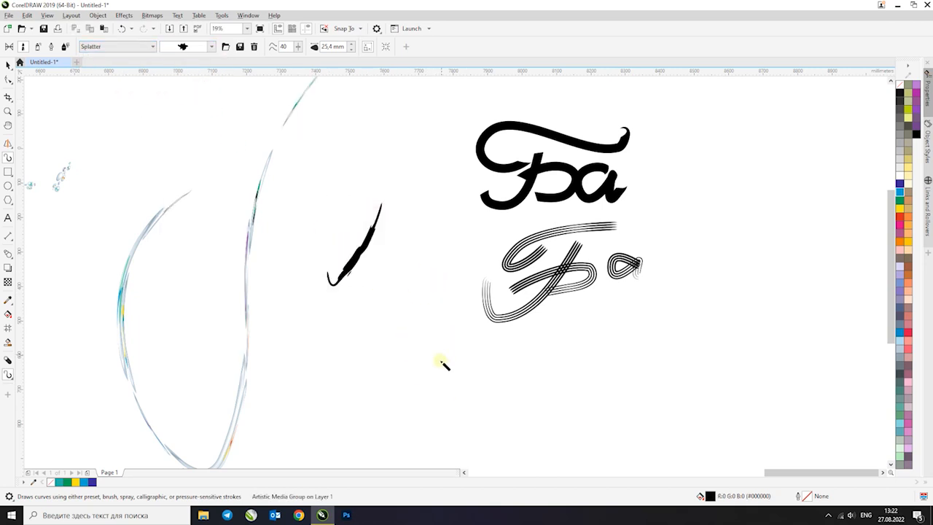
key(ctrl+z)
Add small splatter blots and a short dash above the diagonal stroke with the same Splatter brush
click(357, 137)
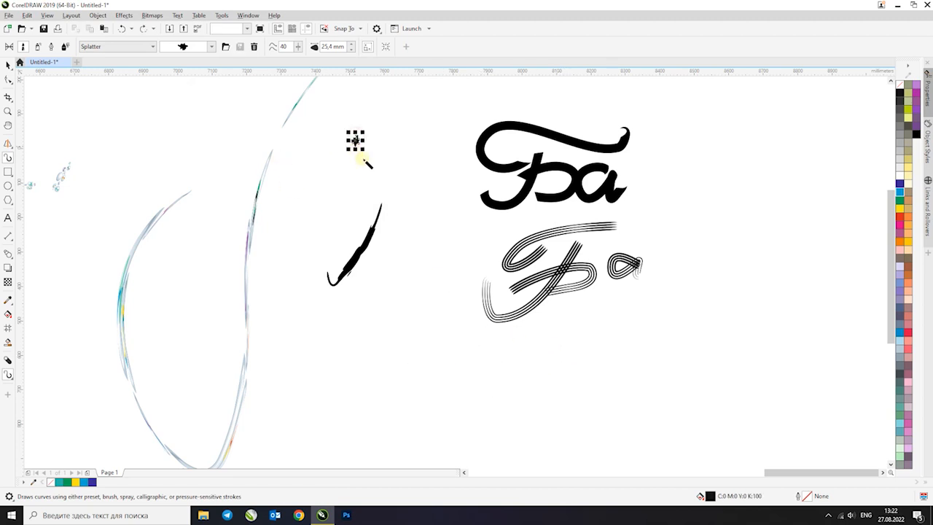
scroll(370, 133, up, 4)
mouse_move(375, 161)
mouse_down()
mouse_move(396, 154)
mouse_move(412, 165)
mouse_up()
drag(381, 191, 395, 203)
Draw a horizontal twig and a second twig rising from its right end with the Symbol category's bare-branch brush
click(145, 47)
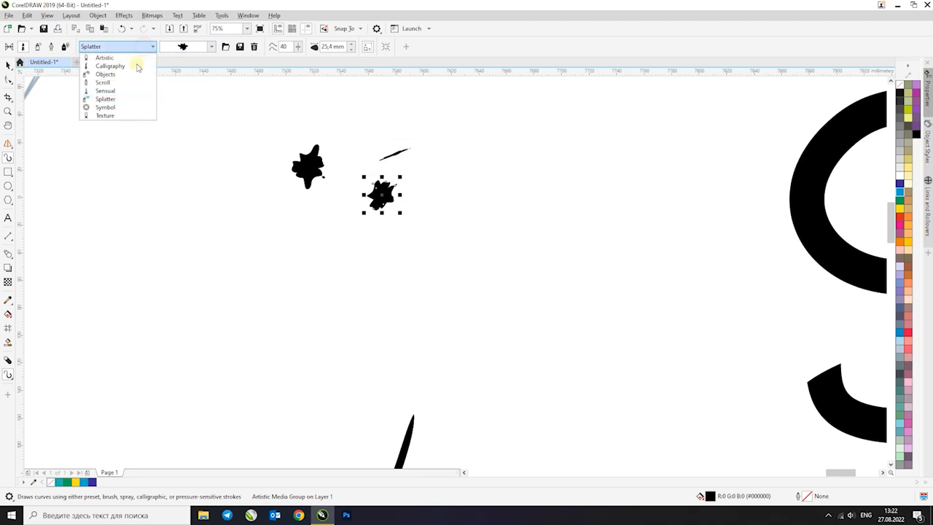
click(118, 108)
click(209, 47)
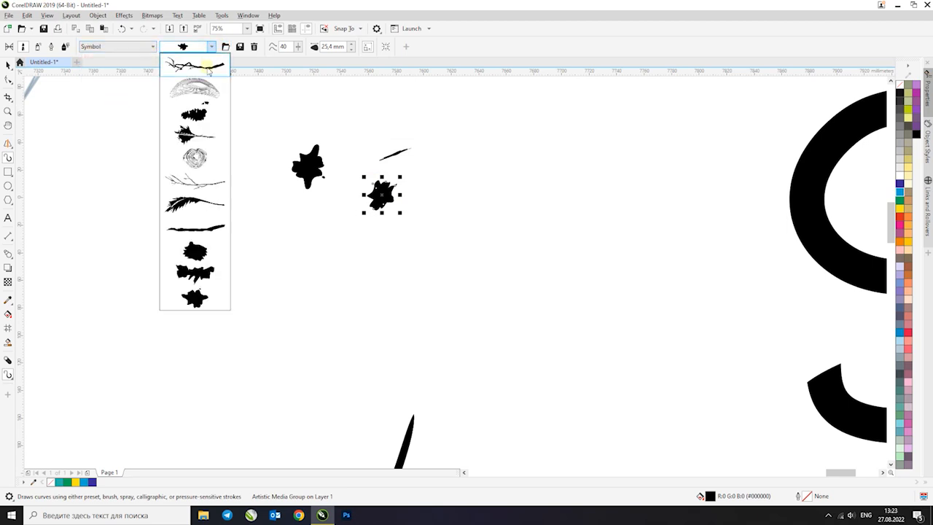
click(205, 71)
mouse_move(304, 255)
mouse_down()
mouse_move(580, 254)
mouse_move(575, 267)
mouse_move(518, 141)
mouse_move(512, 104)
mouse_up()
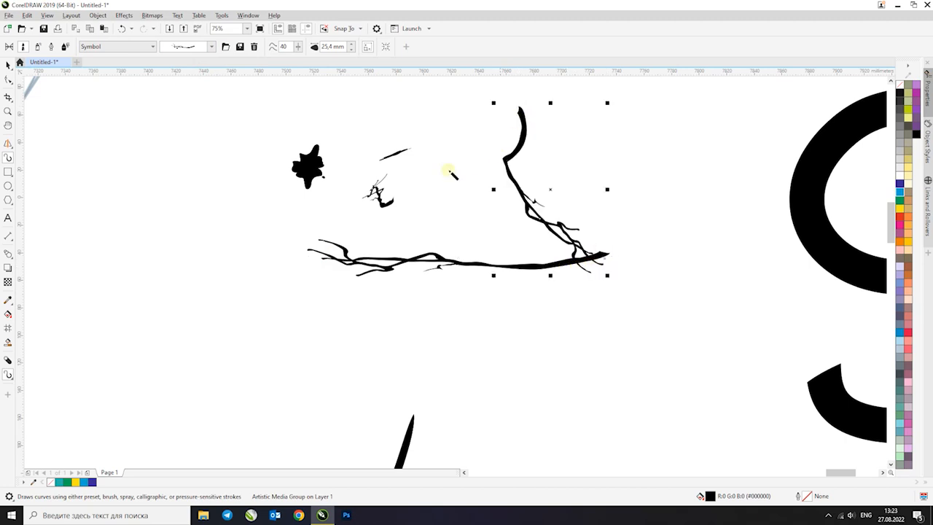
Draw more bare-branch strokes radiating upward, sideways and downward from where the twigs meet, undoing one misplaced stroke
scroll(408, 186, down, 2)
mouse_move(487, 315)
mouse_down()
mouse_move(533, 168)
mouse_move(535, 124)
mouse_move(500, 174)
mouse_move(496, 207)
mouse_up()
key(ctrl+z)
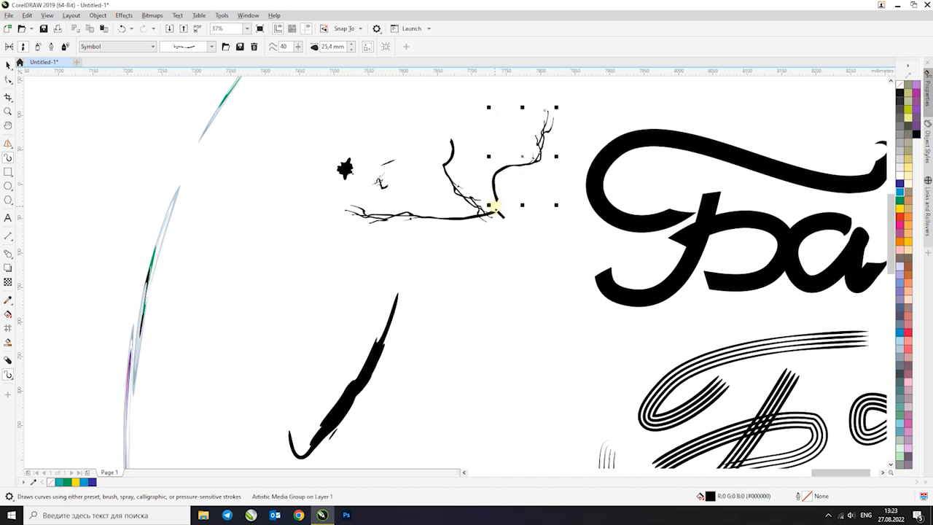
mouse_move(590, 134)
mouse_down()
mouse_move(556, 178)
mouse_move(487, 214)
mouse_move(479, 150)
mouse_move(333, 140)
mouse_up()
mouse_move(510, 238)
mouse_down()
mouse_move(636, 265)
mouse_move(646, 232)
mouse_up()
mouse_move(554, 324)
mouse_down()
mouse_move(504, 217)
mouse_move(439, 259)
mouse_up()
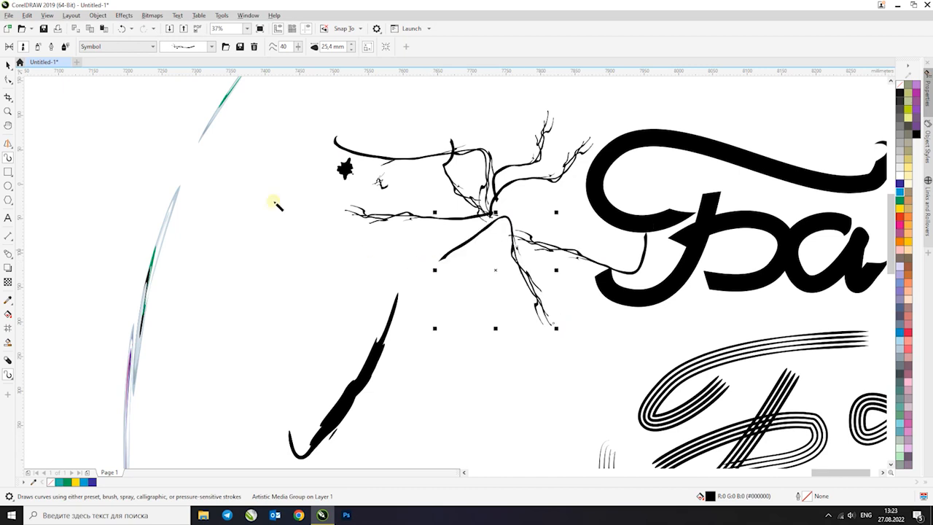
Restyle the selected lower branch with a thicker solid Symbol brush and draw a short slanted stroke beneath the twigs
click(148, 47)
click(211, 47)
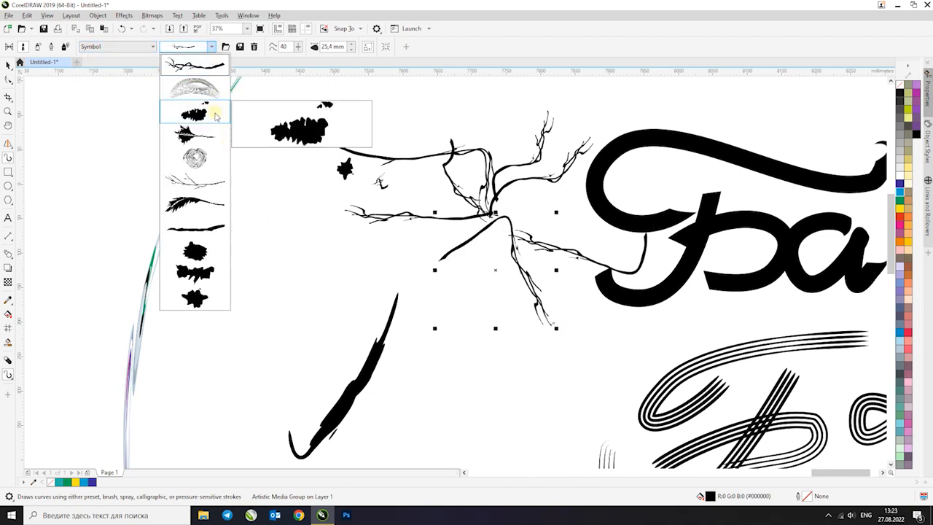
click(204, 232)
drag(382, 242, 321, 264)
Draw a curved stroke left of the twigs with the second rough brush of the Texture category
click(130, 46)
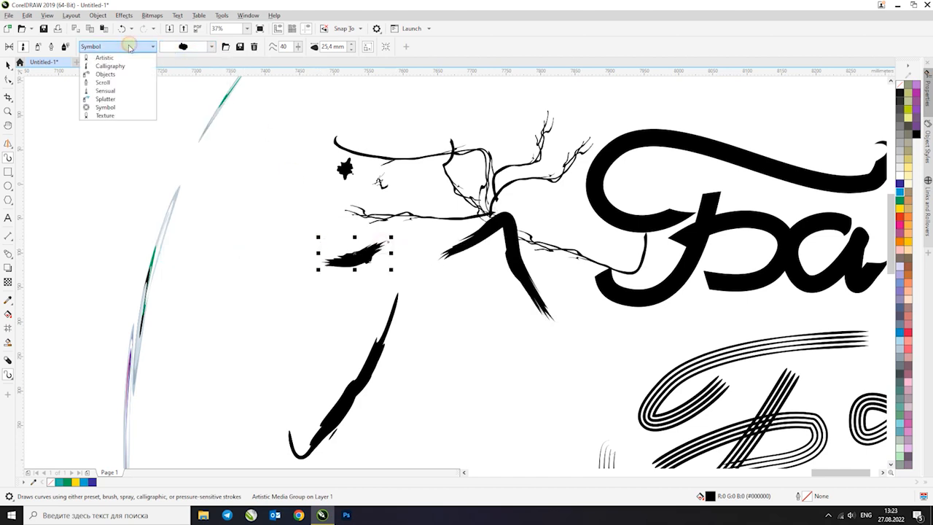
click(105, 115)
click(212, 47)
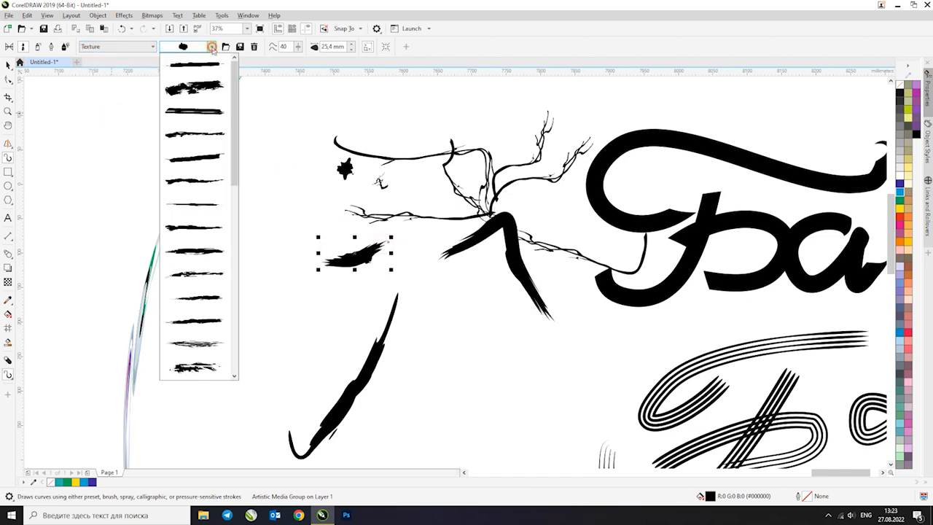
click(194, 87)
drag(332, 135, 215, 191)
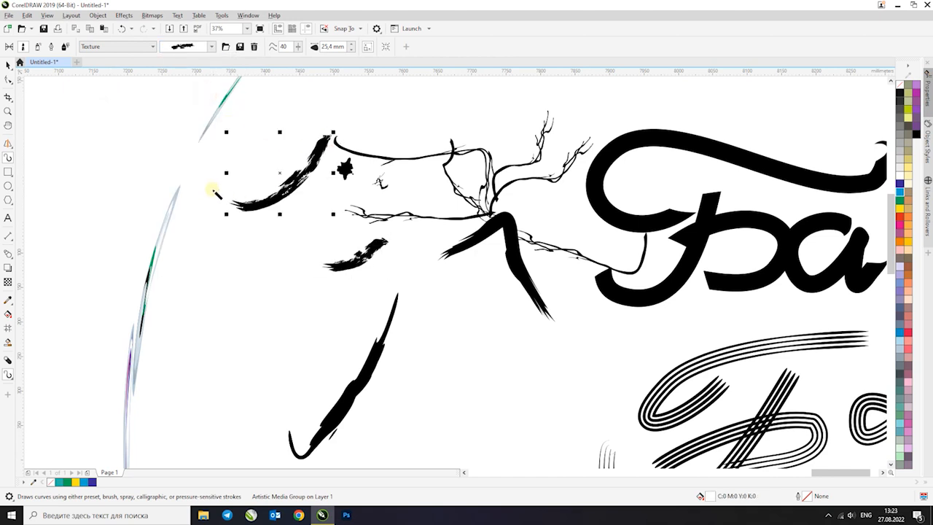
Draw a downward curved stroke and a long horizontal stroke above the twigs, each with a different thinner Texture brush
click(195, 48)
click(188, 137)
mouse_move(211, 144)
mouse_down()
mouse_move(153, 235)
mouse_move(207, 308)
mouse_up()
click(213, 47)
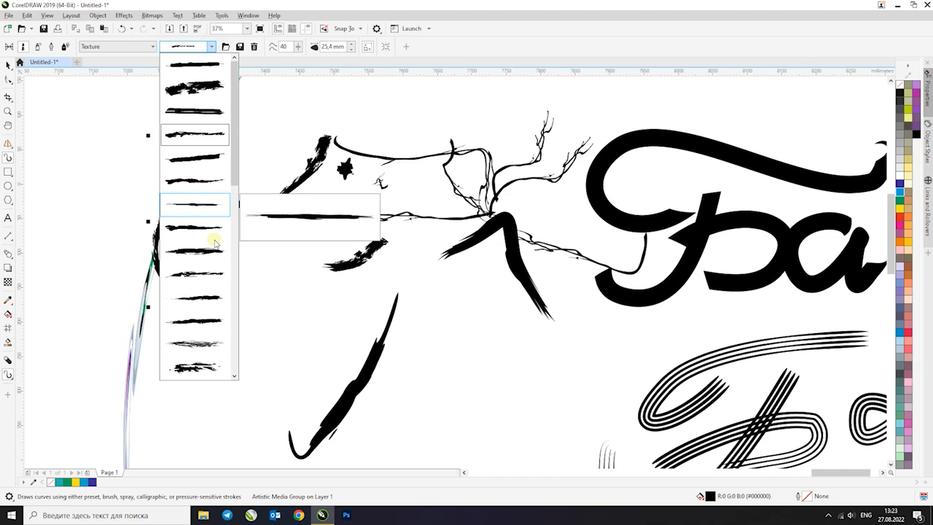
click(186, 271)
drag(111, 145, 472, 123)
scroll(472, 123, down, 4)
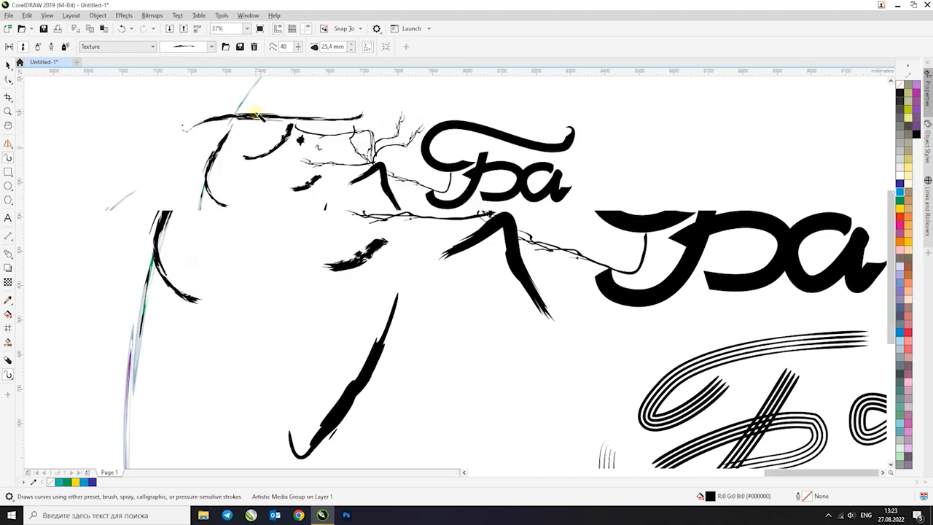
Switch to the Sprayer mode and draw a long wavy stroke below the lettering with the green Brush Strokes spray pattern
click(131, 47)
click(65, 48)
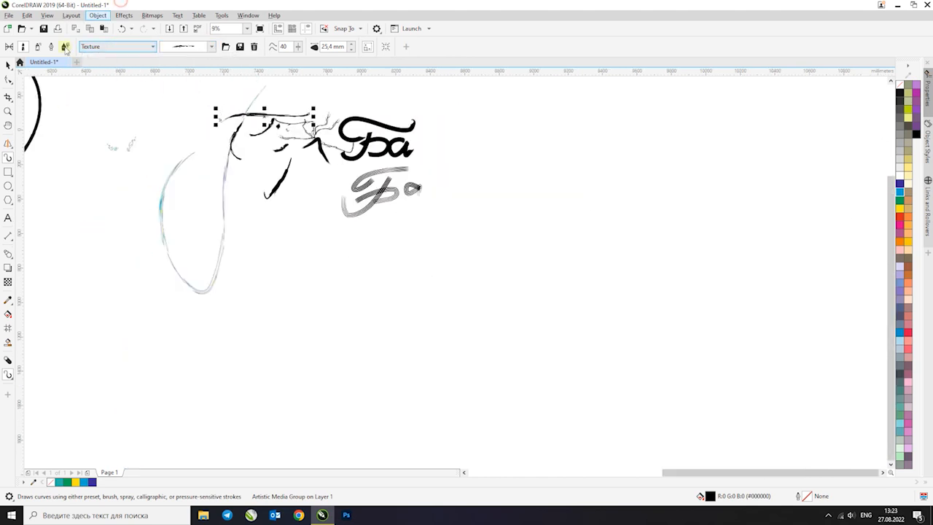
click(36, 48)
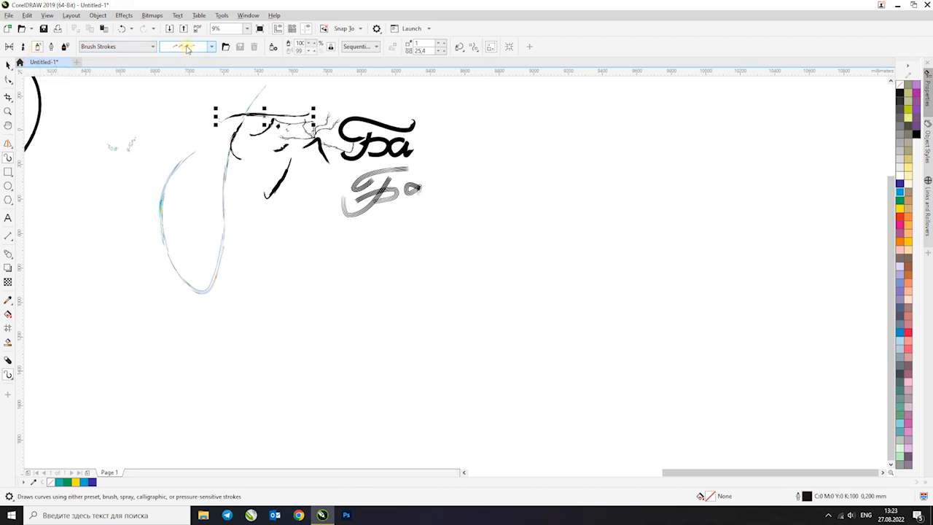
click(215, 50)
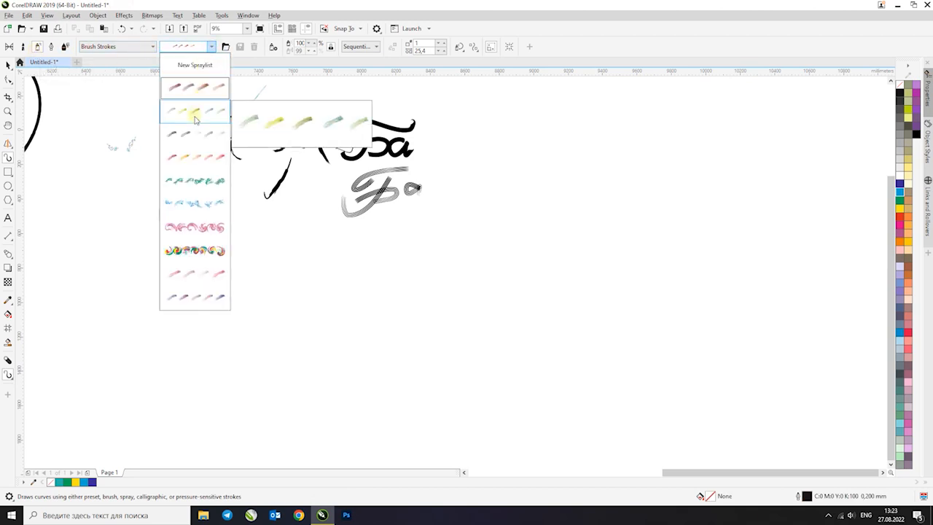
click(392, 305)
drag(327, 323, 516, 301)
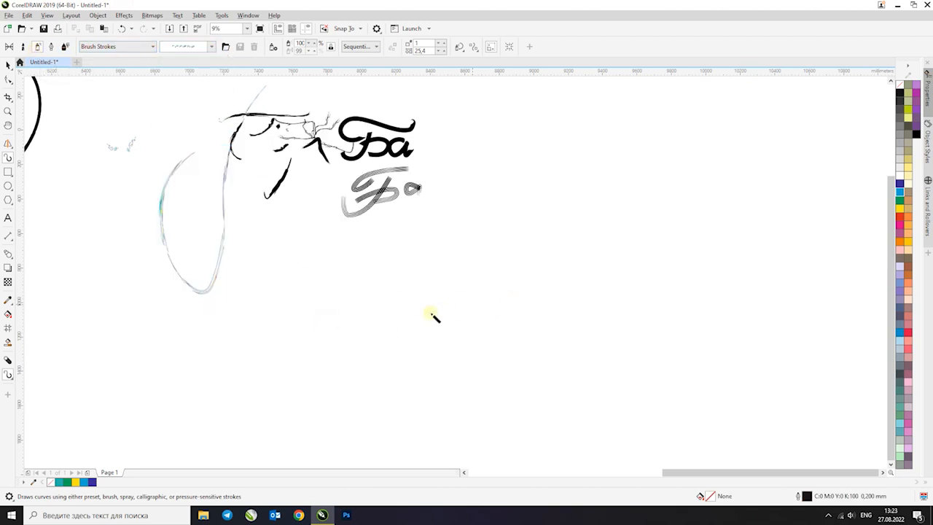
scroll(442, 296, up, 4)
Change the wavy stroke's spray pattern to the Food category's mixed fruit with lime, persimmon, coconut, mango and pear
click(137, 47)
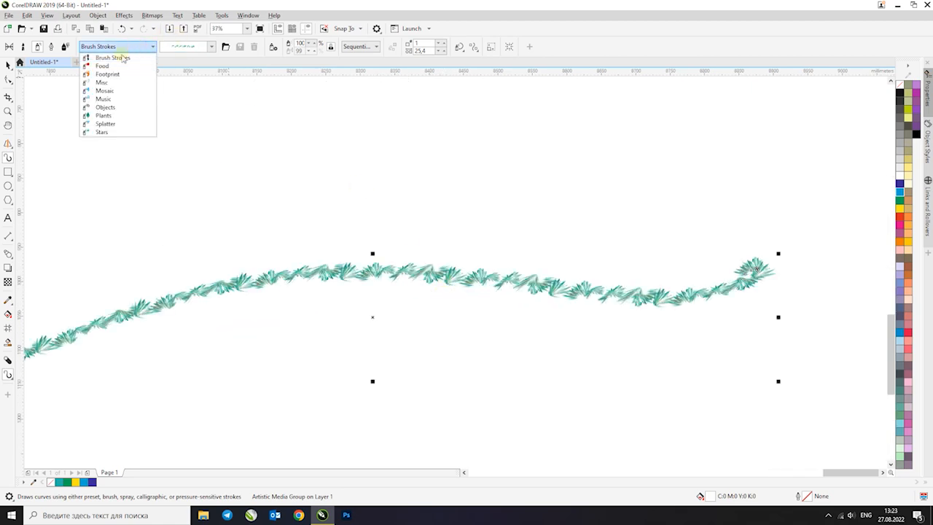
click(105, 67)
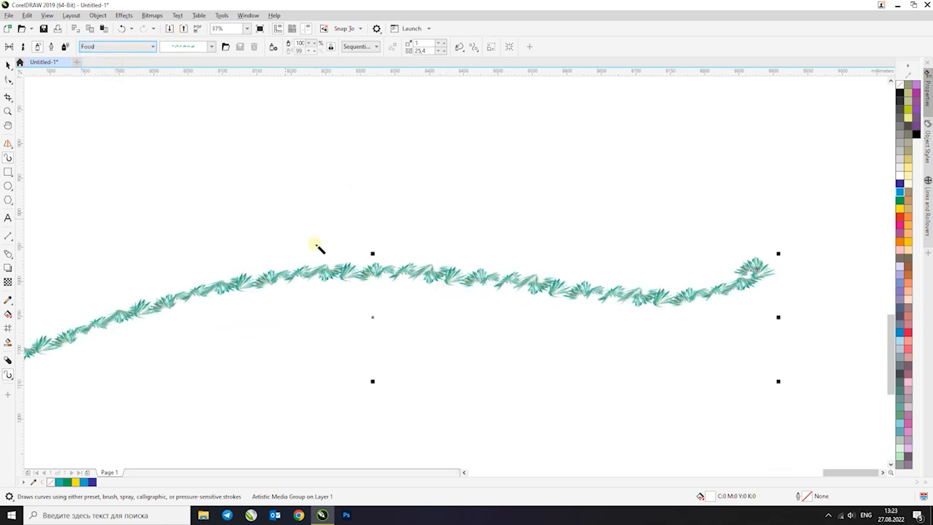
click(212, 47)
click(213, 154)
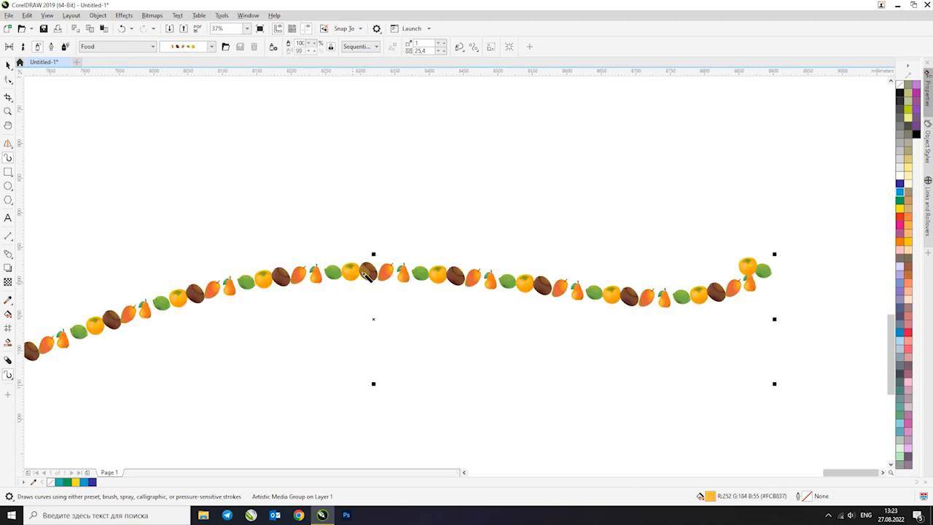
scroll(377, 264, up, 4)
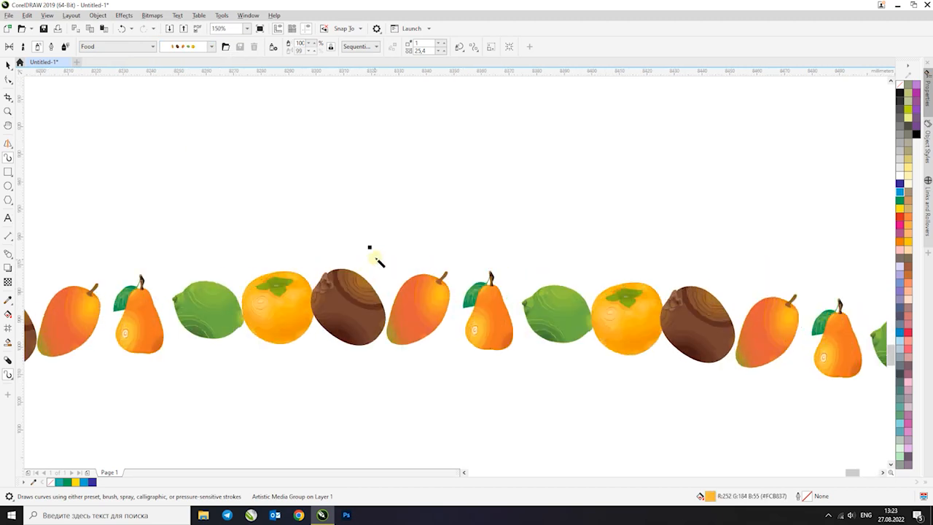
Change the wavy stroke's spray pattern to the Footprint category's black footprints
click(127, 48)
click(108, 74)
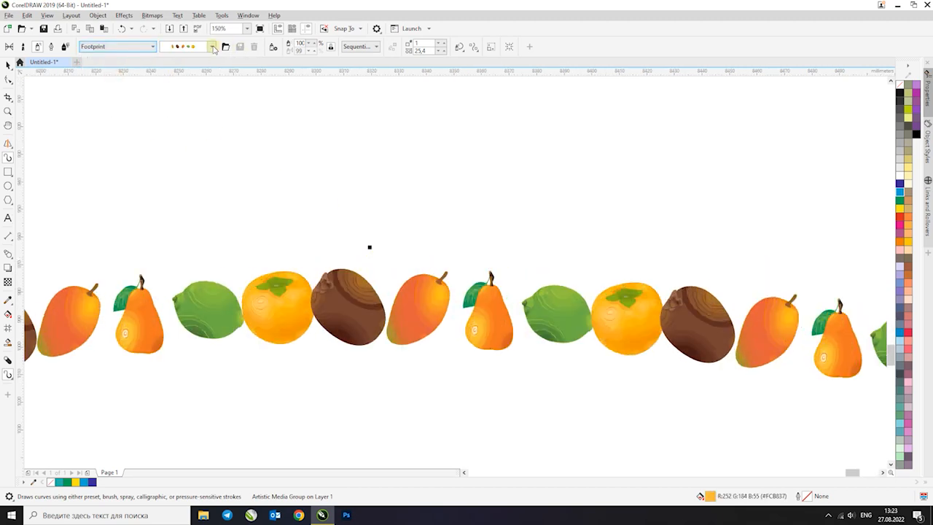
click(211, 47)
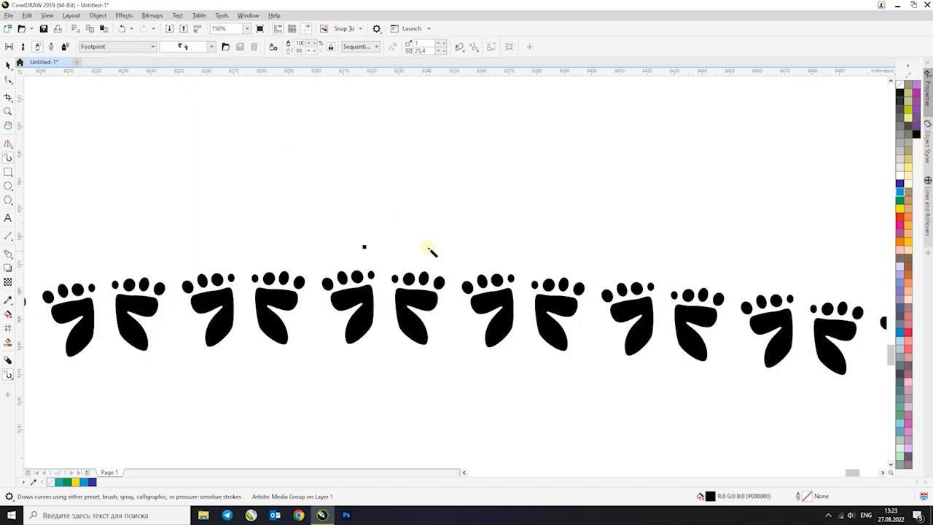
Change the wavy stroke's spray pattern to the Misc category's stars, suns and moons
click(132, 47)
click(109, 82)
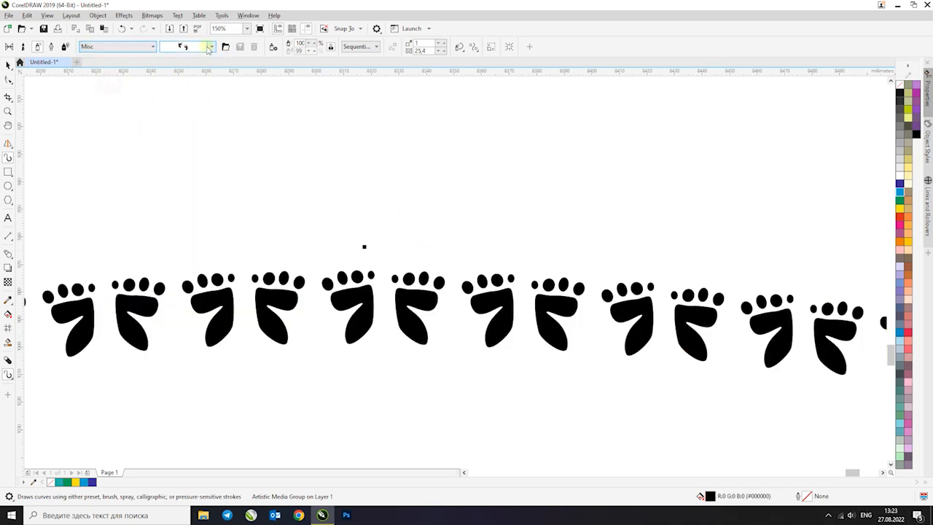
click(213, 47)
click(194, 250)
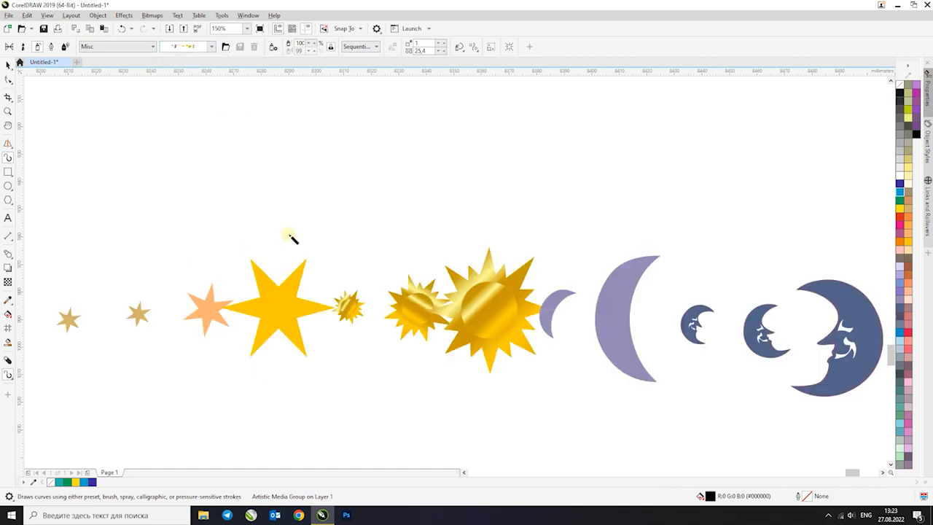
Choose the Music spray category, then switch to the Calligraphic mode and try a diagonal stroke above the stars, undoing it
click(111, 46)
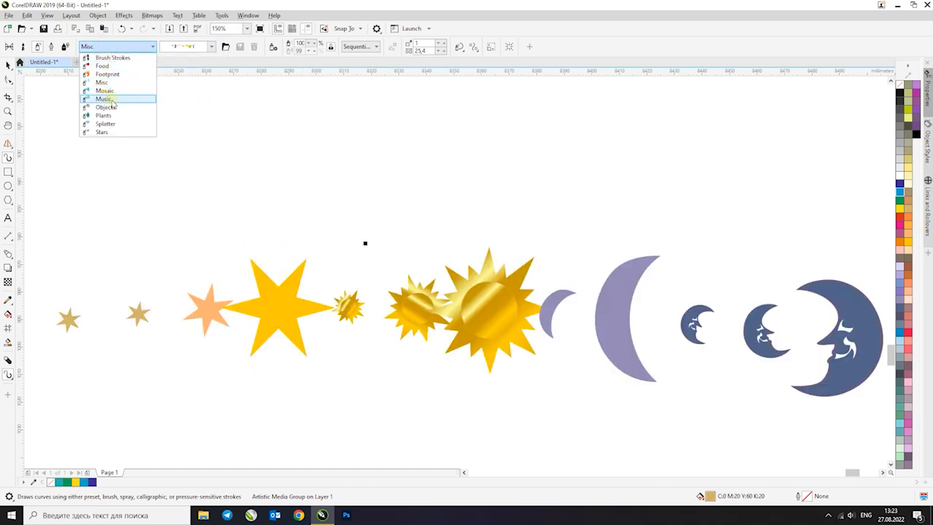
click(118, 98)
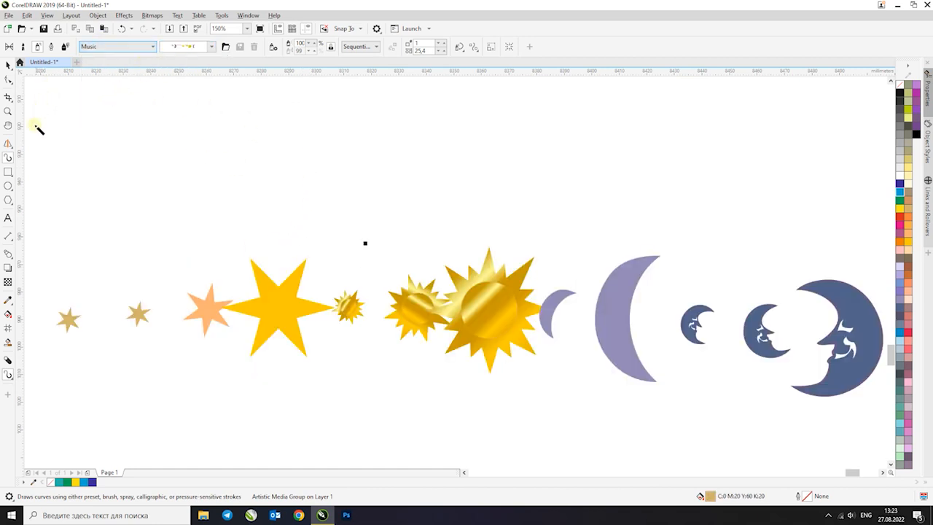
click(64, 46)
drag(324, 208, 419, 102)
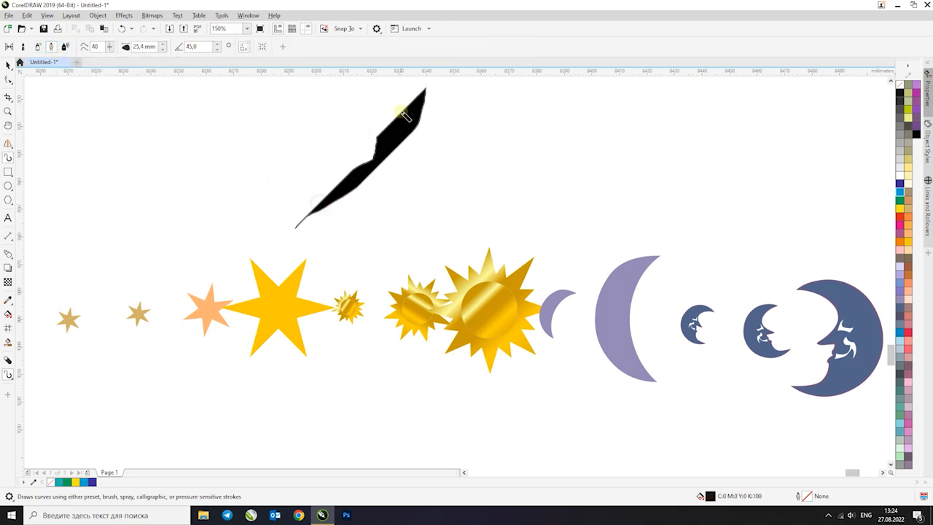
scroll(302, 177, down, 2)
key(ctrl+z)
scroll(360, 148, down, 2)
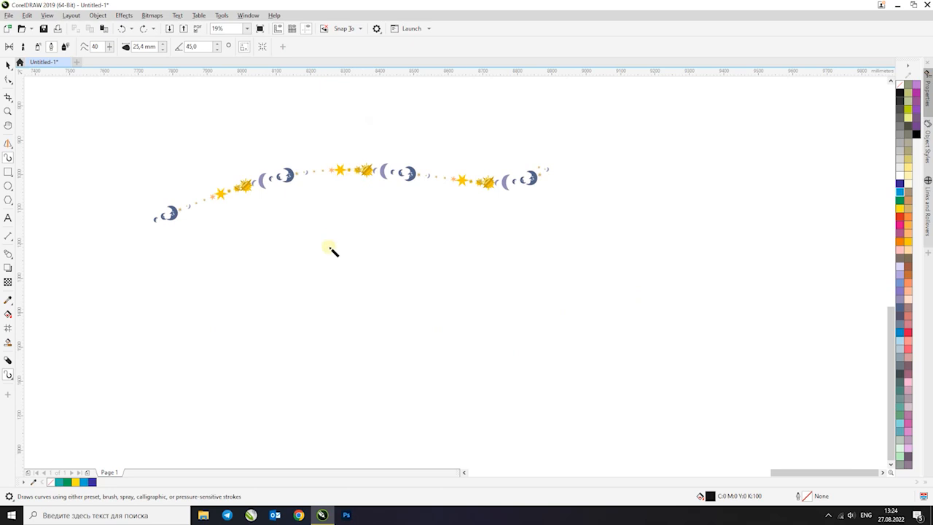
Letter "Ата" below the star-and-moon stroke with the Calligraphic pen at 25.4 mm width and 45° angle
scroll(336, 267, up, 1)
mouse_move(364, 169)
mouse_down()
mouse_move(236, 323)
mouse_move(370, 339)
mouse_move(292, 281)
mouse_up()
mouse_move(408, 327)
mouse_down()
mouse_move(439, 270)
mouse_move(437, 320)
mouse_move(462, 270)
mouse_move(467, 309)
mouse_up()
mouse_move(524, 252)
mouse_down()
mouse_move(497, 292)
mouse_move(531, 293)
mouse_up()
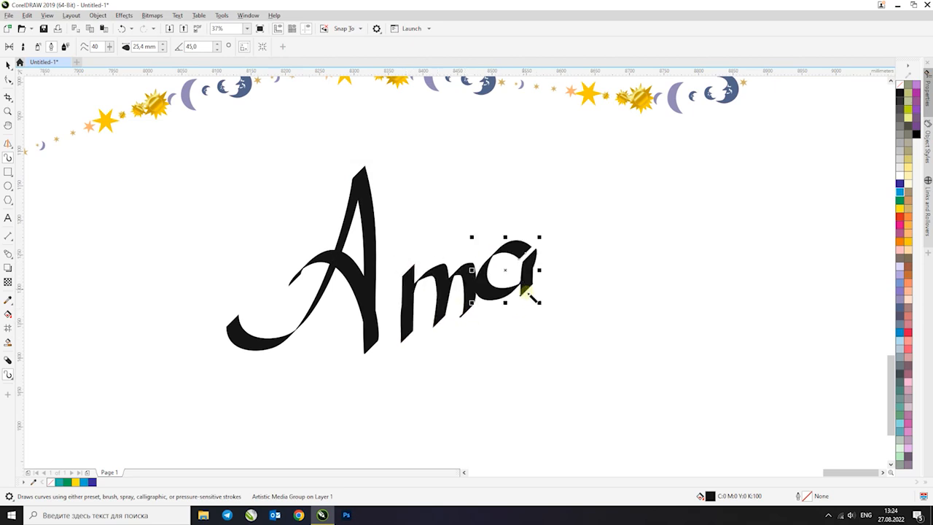
Letter "Баба" in calligraphic strokes to the right of "Ата", with a large sweeping capital
scroll(590, 256, down, 4)
scroll(596, 260, up, 2)
mouse_move(532, 208)
mouse_down()
mouse_move(475, 328)
mouse_move(441, 327)
mouse_up()
mouse_move(538, 243)
mouse_down()
mouse_move(564, 235)
mouse_move(546, 260)
mouse_up()
mouse_move(591, 191)
mouse_down()
mouse_move(504, 230)
mouse_move(537, 201)
mouse_up()
mouse_move(612, 220)
mouse_down()
mouse_move(599, 221)
mouse_move(625, 219)
mouse_up()
mouse_move(636, 181)
mouse_down()
mouse_move(639, 241)
mouse_move(664, 217)
mouse_move(647, 242)
mouse_move(666, 171)
mouse_up()
mouse_move(696, 198)
mouse_down()
mouse_move(696, 208)
mouse_move(717, 207)
mouse_up()
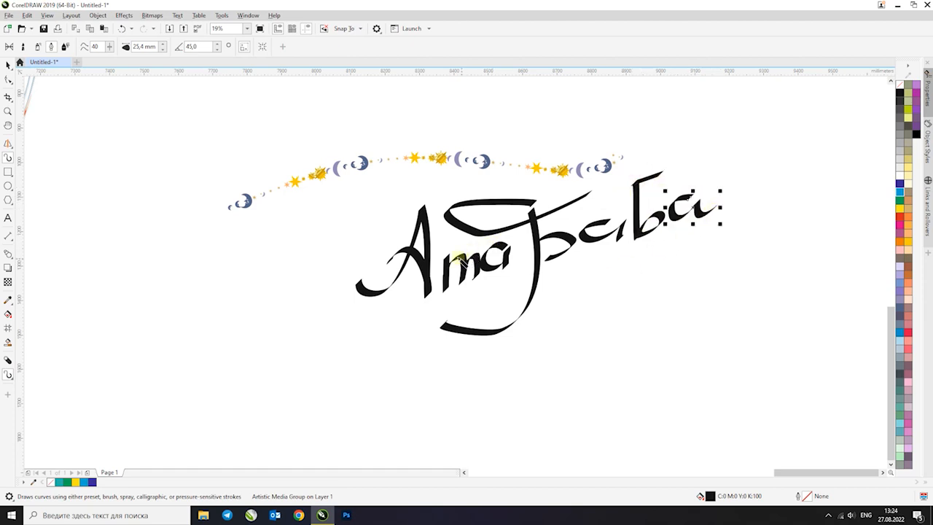
Switch Artistic Media to the Expression mode and try a stroke above the star-and-moon line, undoing it
click(66, 48)
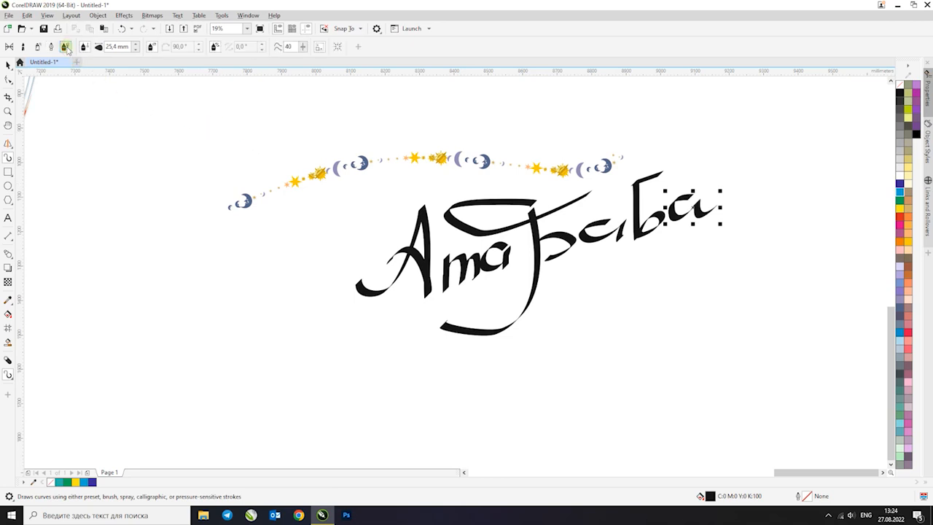
drag(281, 152, 380, 92)
scroll(277, 135, down, 2)
key(ctrl+z)
scroll(254, 215, up, 2)
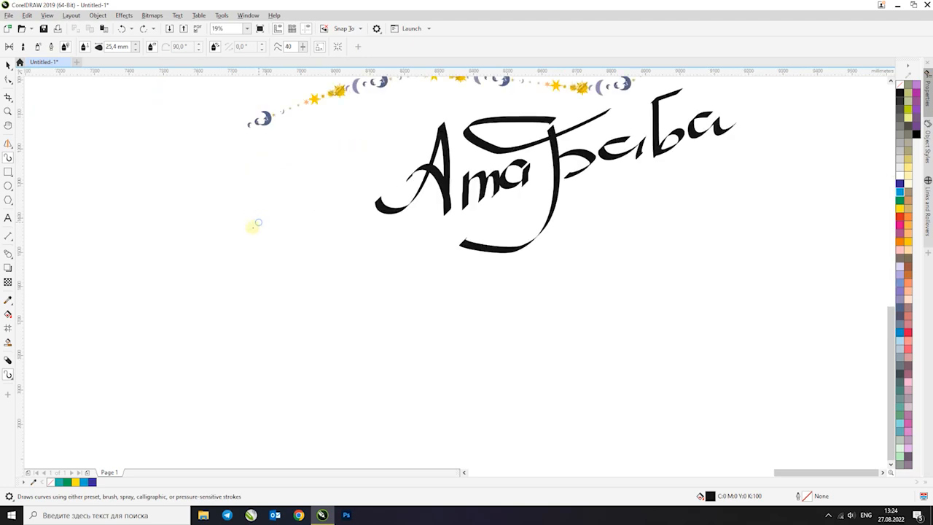
Letter "Дала" below and left of the calligraphic words with Expression strokes 25.4 mm wide
mouse_move(268, 245)
mouse_down()
mouse_move(191, 353)
mouse_move(296, 293)
mouse_move(205, 300)
mouse_up()
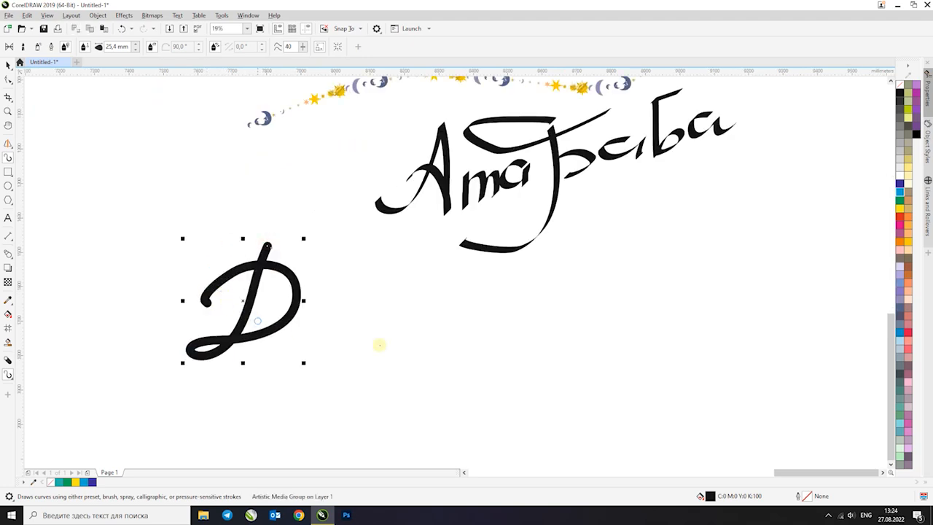
mouse_move(345, 292)
mouse_down()
mouse_move(327, 308)
mouse_move(354, 307)
mouse_up()
mouse_move(415, 275)
mouse_down()
mouse_move(405, 267)
mouse_move(379, 309)
mouse_up()
mouse_move(456, 272)
mouse_down()
mouse_move(438, 291)
mouse_move(460, 300)
mouse_up()
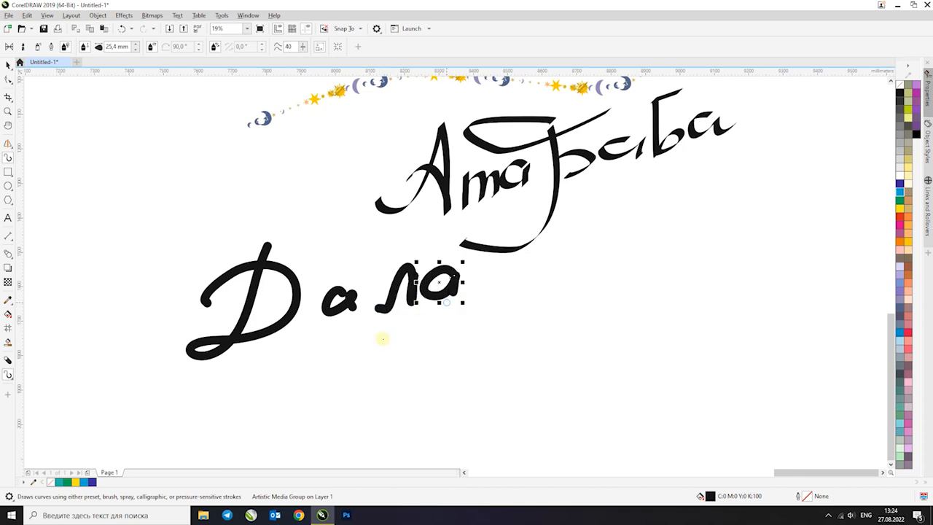
scroll(465, 232, down, 2)
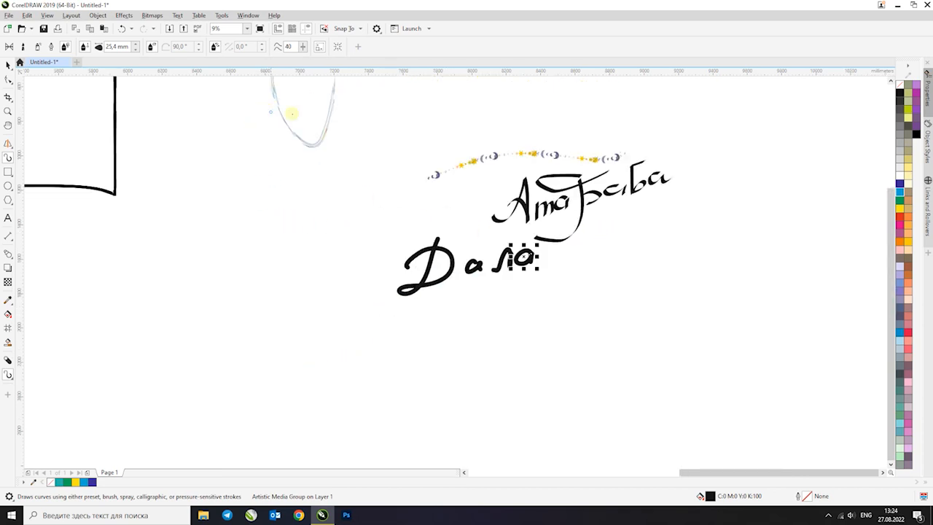
Draw a rectangle about 1725 × 1739 mm in the empty area below and left of the photo
click(13, 175)
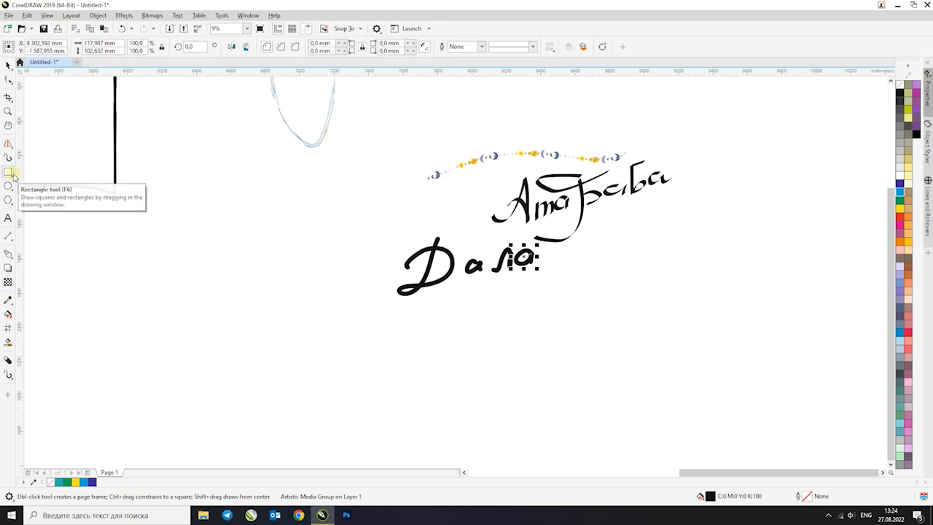
scroll(274, 161, down, 2)
key(F4)
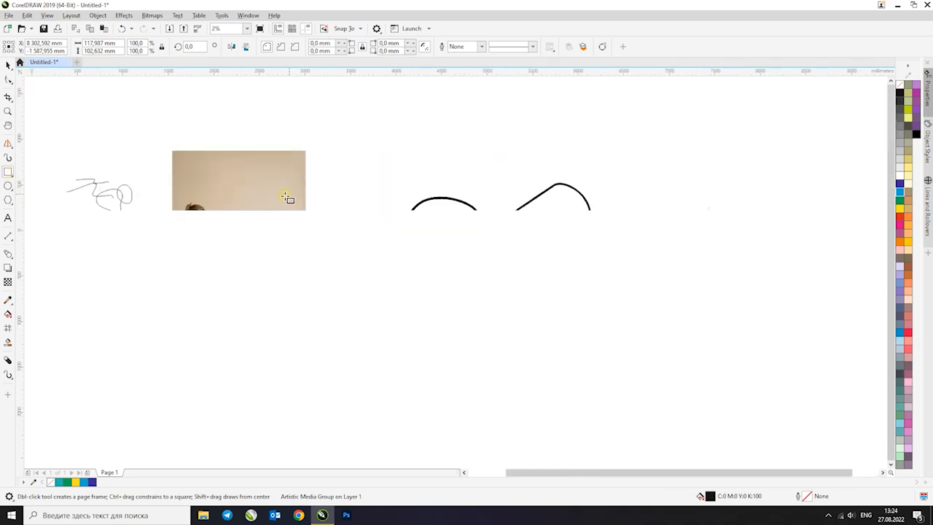
scroll(417, 205, down, 1)
drag(188, 297, 260, 369)
Set the new rectangle's width and height to 1700 mm each
drag(123, 45, 45, 61)
click(161, 48)
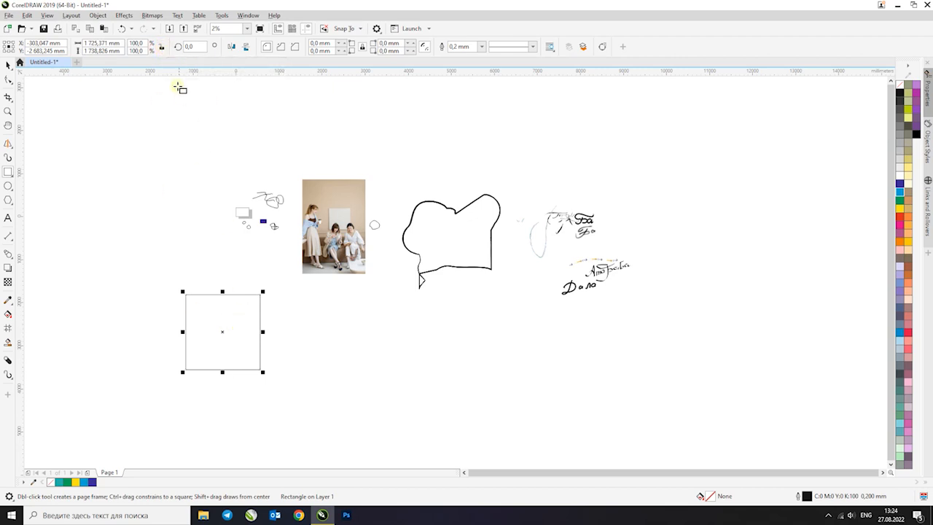
click(163, 48)
click(121, 43)
text(1700)
key(Tab)
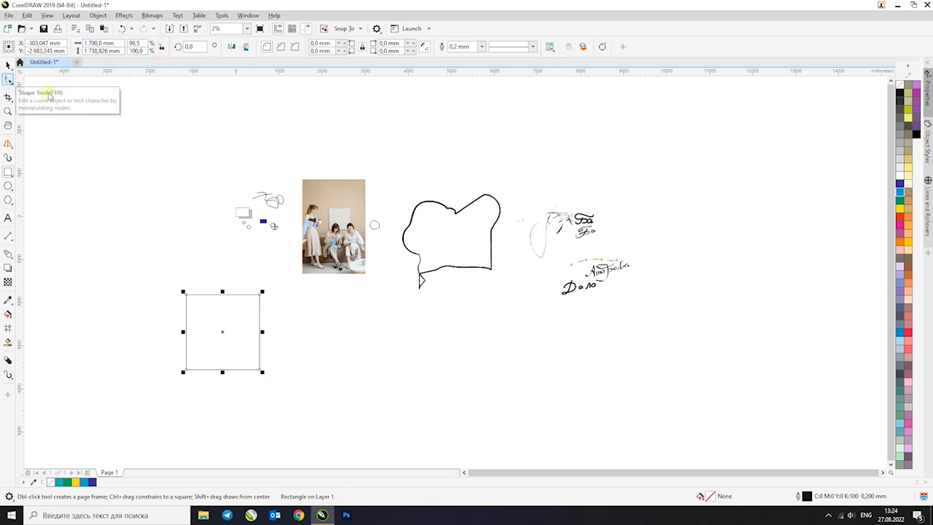
text(1 700)
key(Return)
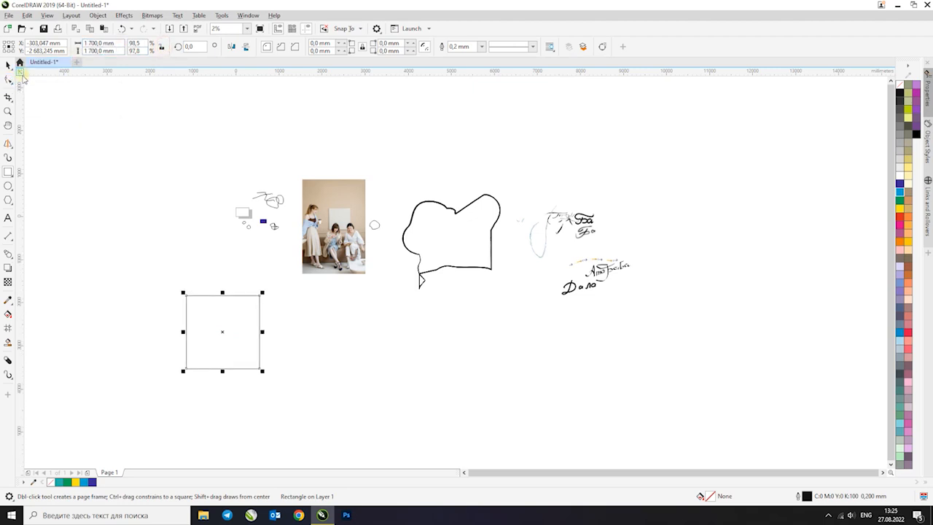
Draw a 1700 mm square up and left of the first one, then a 3-point rectangle below the photo
drag(77, 140, 150, 200)
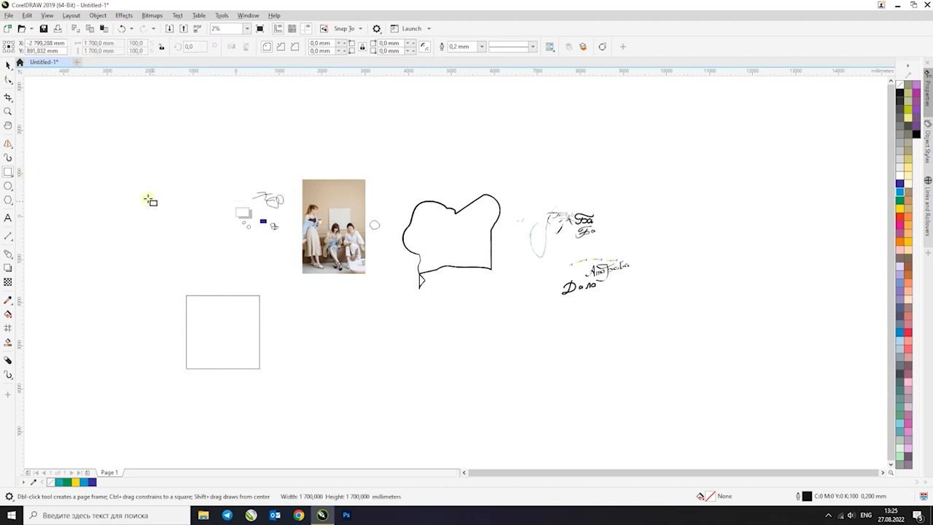
click(11, 174)
click(40, 172)
drag(333, 316, 332, 393)
click(415, 383)
Draw a larger rectangle about 2558 × 2427 mm to the right of the 3-point rectangle
click(10, 174)
click(41, 167)
drag(451, 309, 557, 415)
Draw a circle left of the lower squares, then try an ellipse above it and undo that ellipse
click(9, 186)
scroll(249, 191, down, 1)
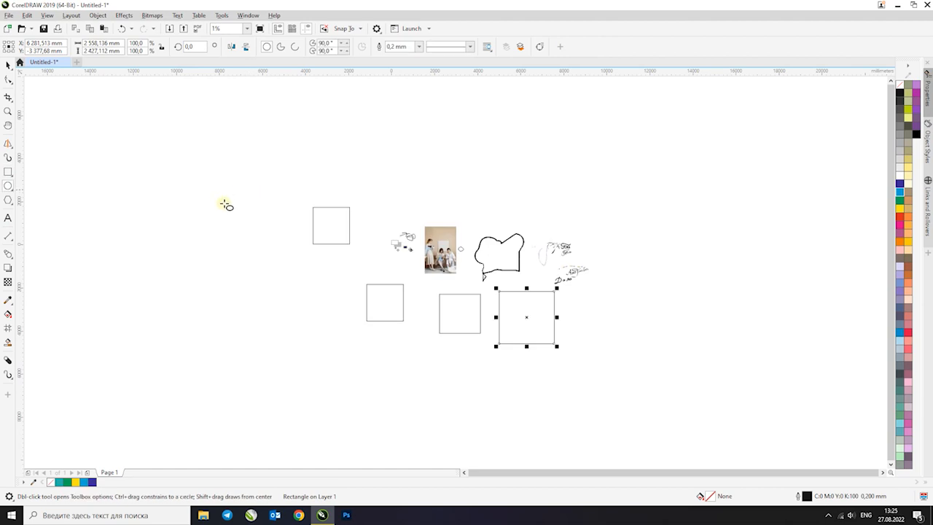
scroll(247, 282, up, 1)
drag(223, 259, 301, 340)
drag(188, 141, 279, 189)
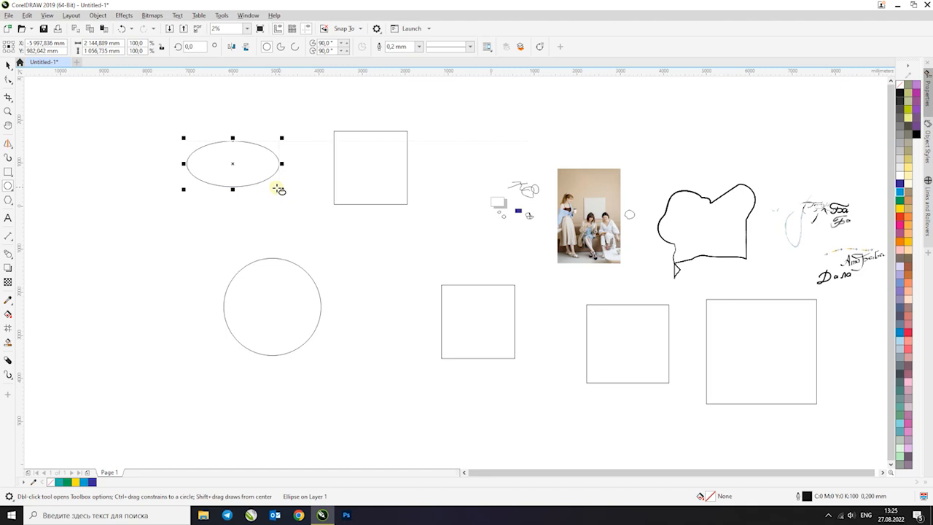
key(ctrl+z)
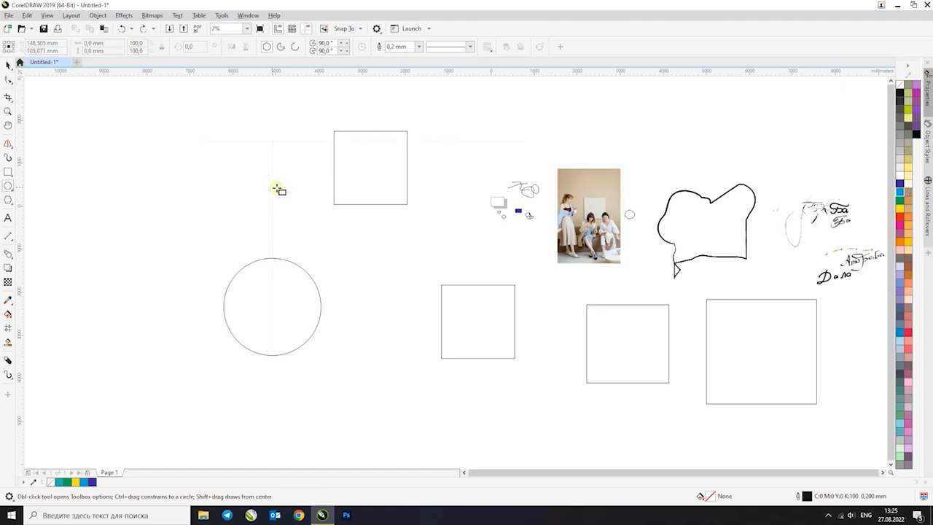
Draw a rectangle above the circle and a flat ellipse about 1907 × 599 mm below the upper square
key(F6)
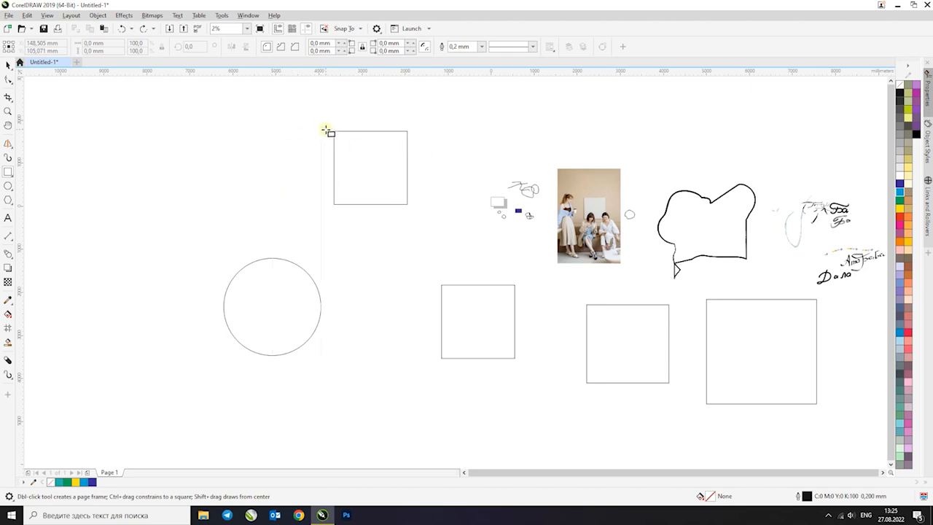
drag(196, 131, 293, 209)
key(F5)
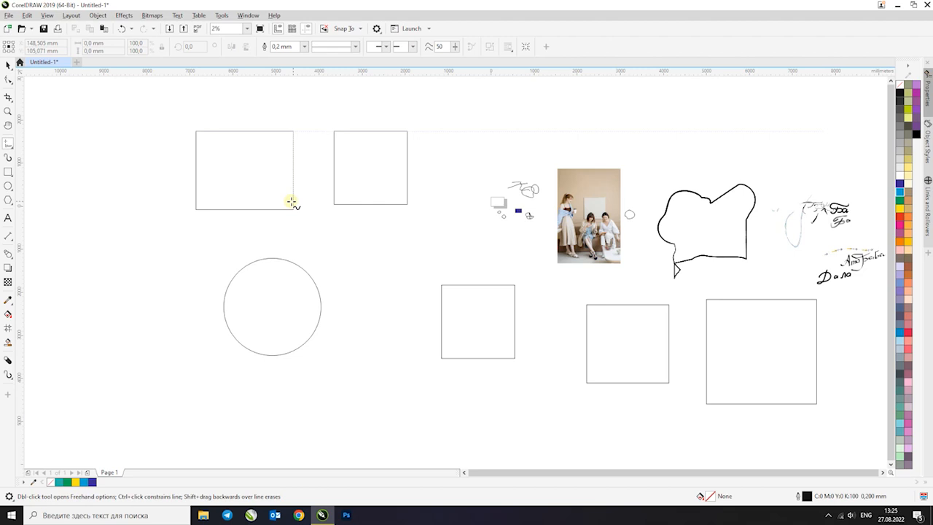
key(F7)
drag(357, 232, 445, 257)
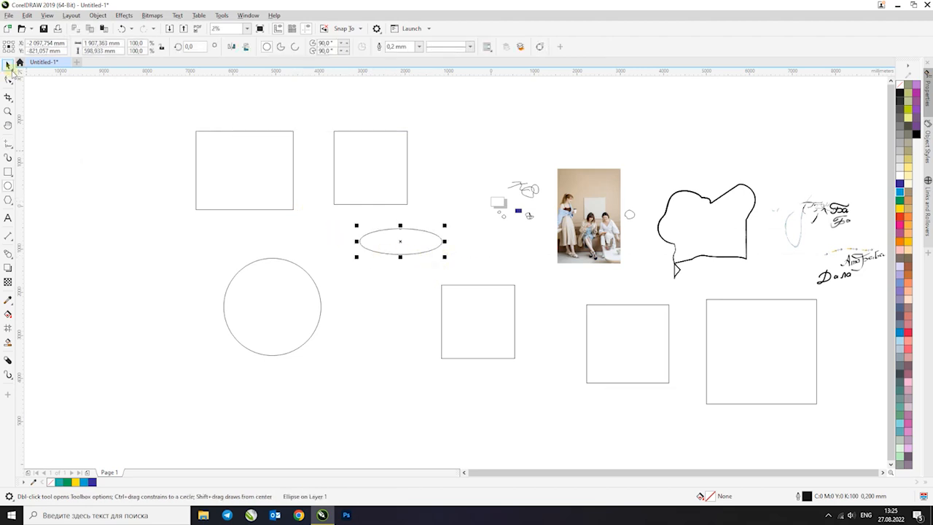
Try a polygon with the current side count, undo it, and draw a 7-sided polygon about 1910 × 1862 mm left of the rectangles
click(8, 199)
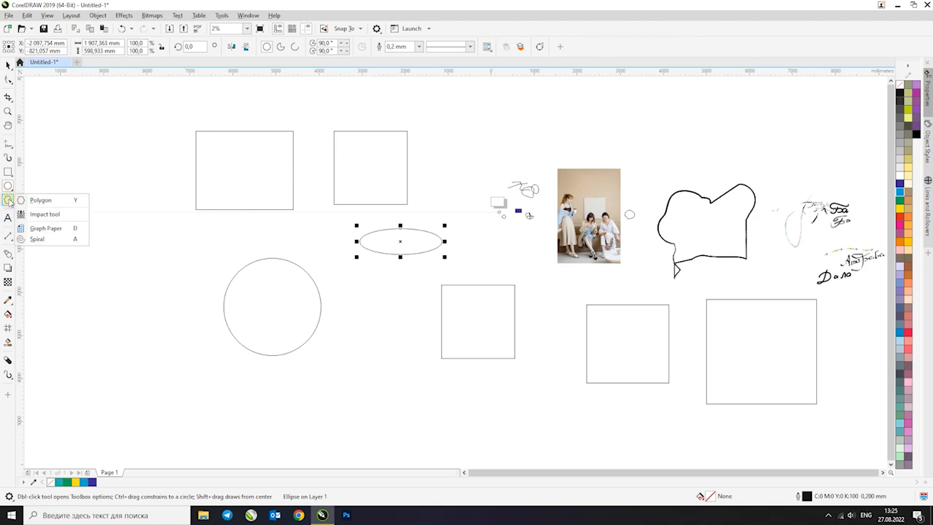
click(40, 201)
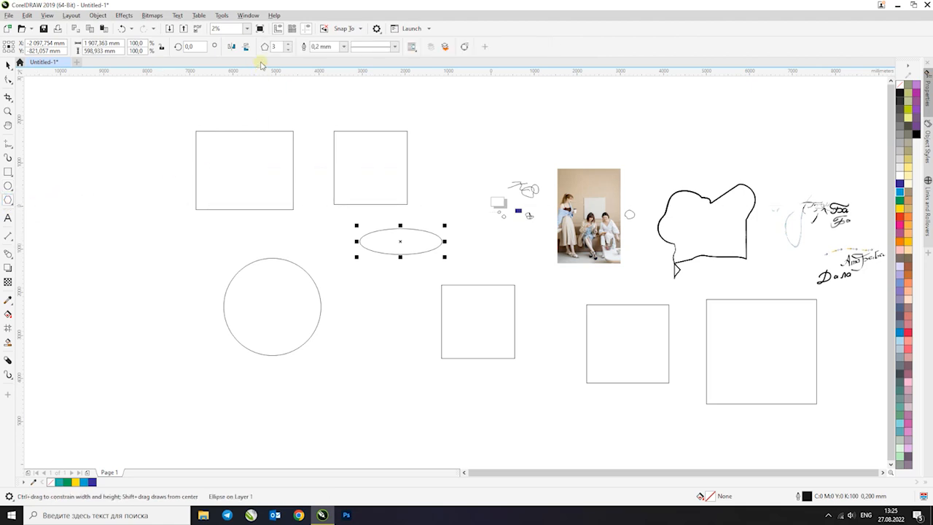
drag(88, 146, 146, 211)
key(ctrl+z)
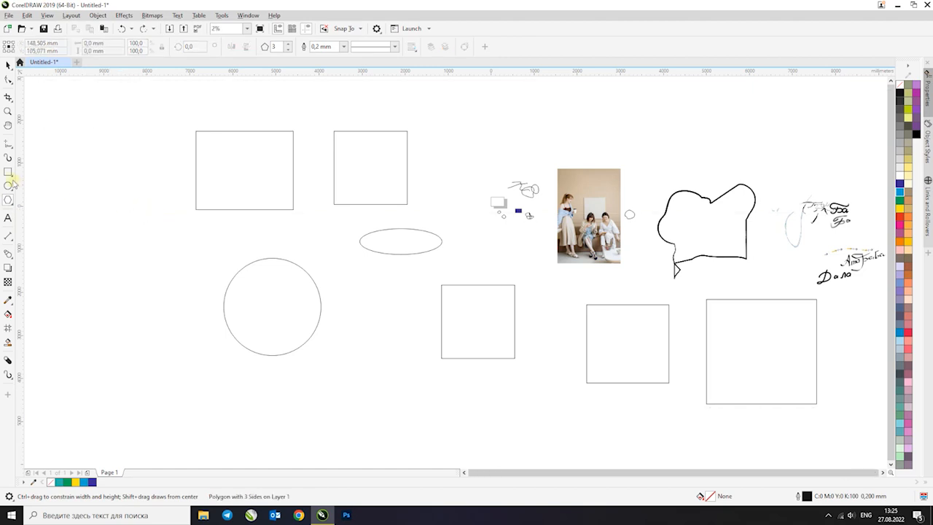
click(288, 44)
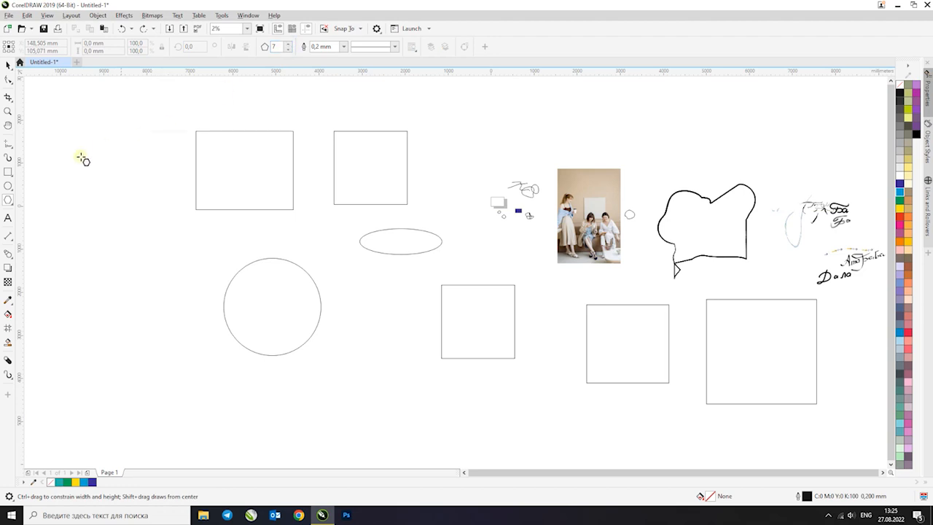
drag(85, 143, 172, 227)
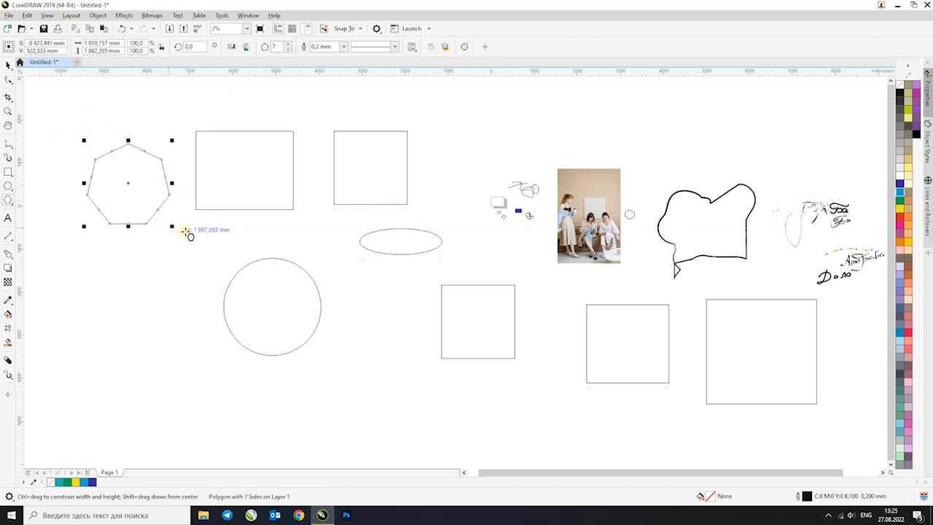
Vary the polygon's number of sides and finish with 6 sides
click(288, 50)
click(288, 49)
click(288, 49)
click(288, 50)
click(288, 44)
click(288, 44)
click(287, 44)
Try a radial Impact tool shape below the hexagon, colour it dark blue, and delete it
click(11, 203)
click(41, 214)
drag(112, 266, 141, 313)
drag(164, 317, 161, 314)
scroll(98, 288, up, 5)
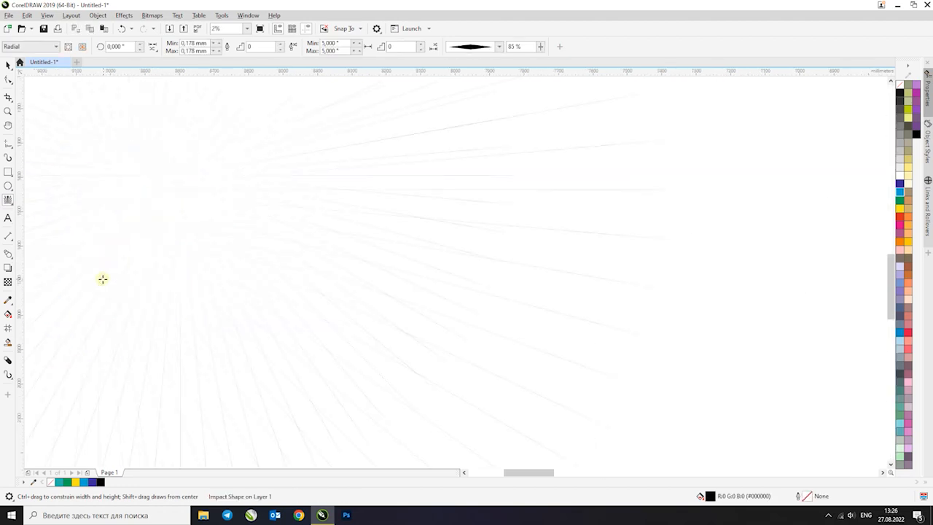
scroll(327, 267, down, 3)
click(9, 67)
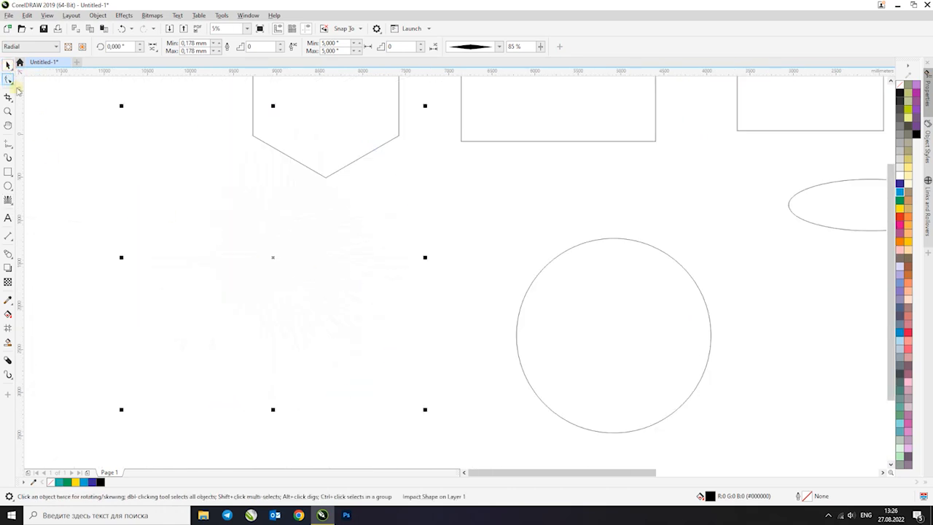
click(900, 183)
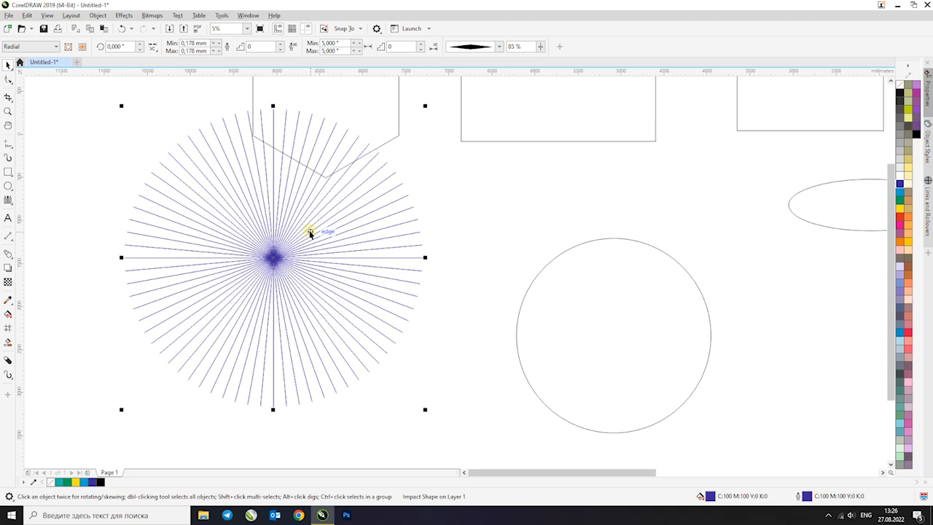
key(Delete)
Draw two Graph Paper grids of 4 columns by 3 rows, one below the hexagon and a larger one far to its left
click(7, 203)
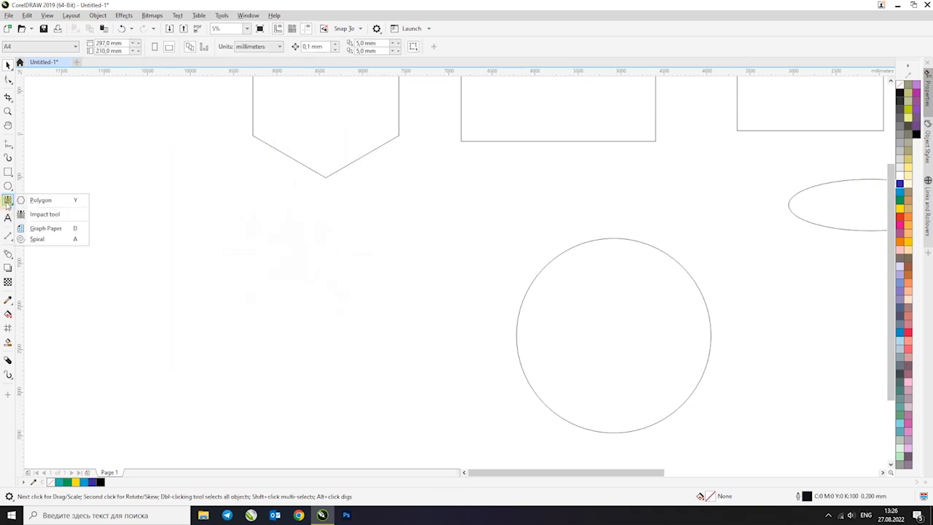
click(44, 226)
drag(210, 197, 395, 375)
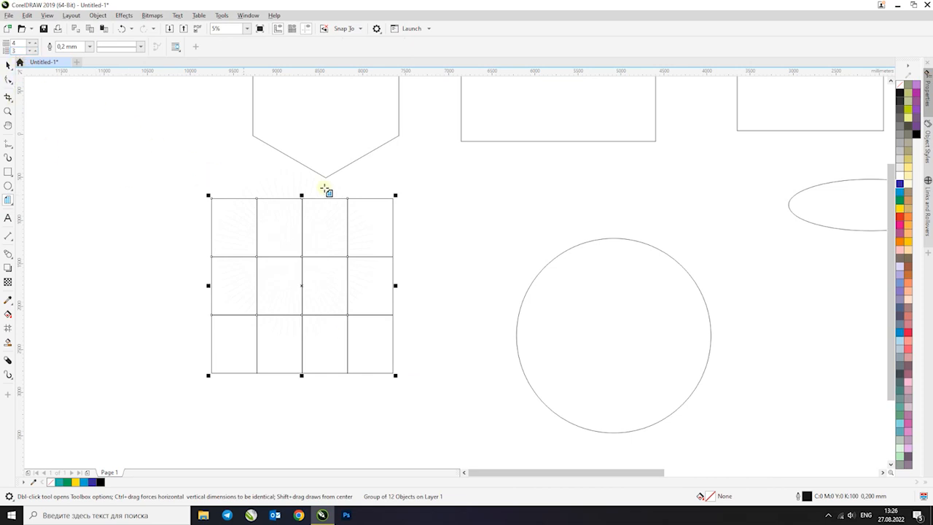
scroll(327, 191, down, 3)
scroll(218, 201, up, 2)
drag(170, 160, 315, 299)
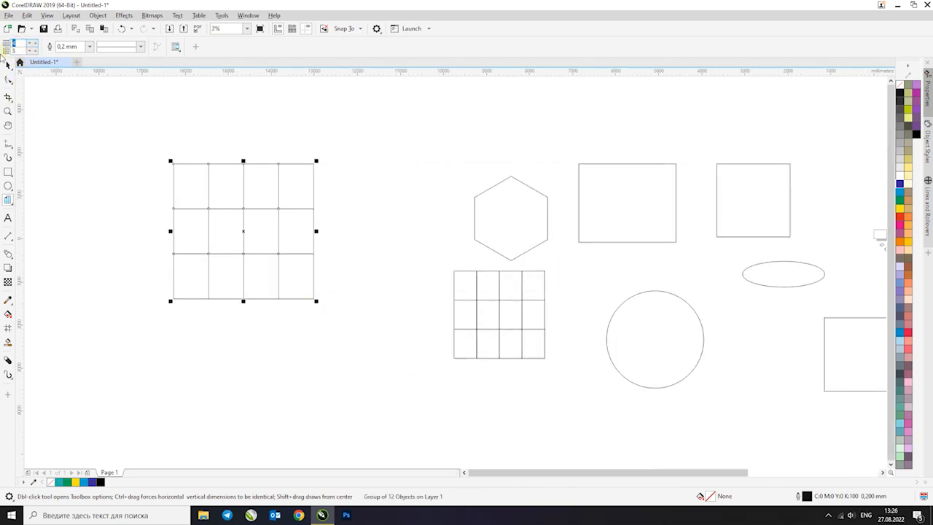
Draw a 3-column by 2-row grid left of the large grid and a 7-column by 5-row grid above it
double_click(15, 51)
drag(53, 138, 132, 239)
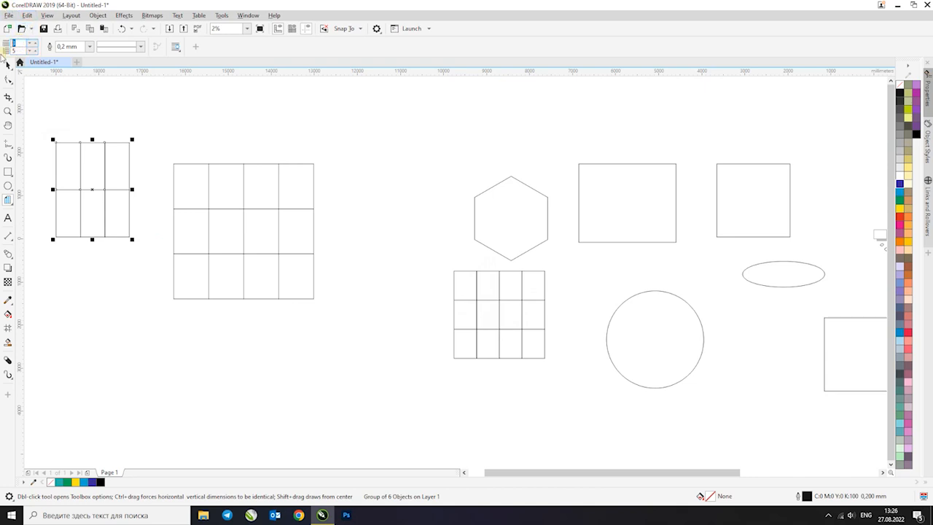
drag(252, 95, 314, 148)
Try ungrouping the 7 × 5 grid and moving its upper-right cell away, then undo both changes
scroll(222, 162, down, 1)
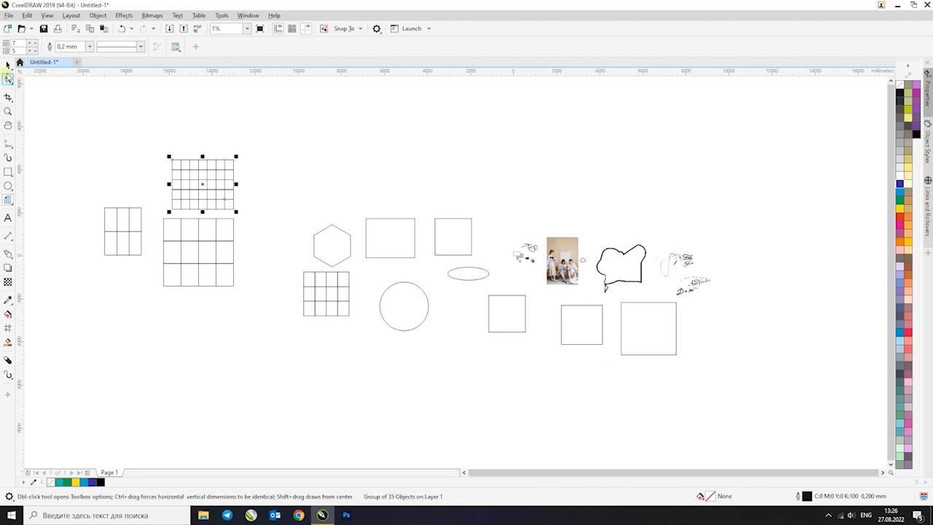
click(8, 65)
scroll(216, 195, up, 1)
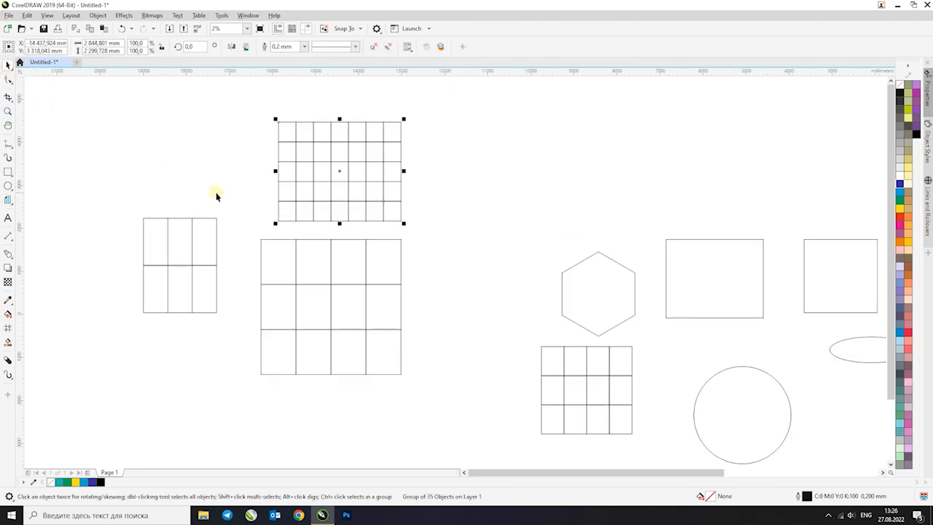
click(373, 46)
click(392, 131)
mouse_move(393, 131)
mouse_down()
mouse_move(422, 122)
mouse_move(327, 197)
mouse_move(326, 156)
mouse_up()
key(ctrl+z)
key(ctrl+z)
click(343, 152)
Add the artistic text "corel" in Arial above the upper rectangles and enlarge it to 3000 pt
scroll(327, 162, down, 2)
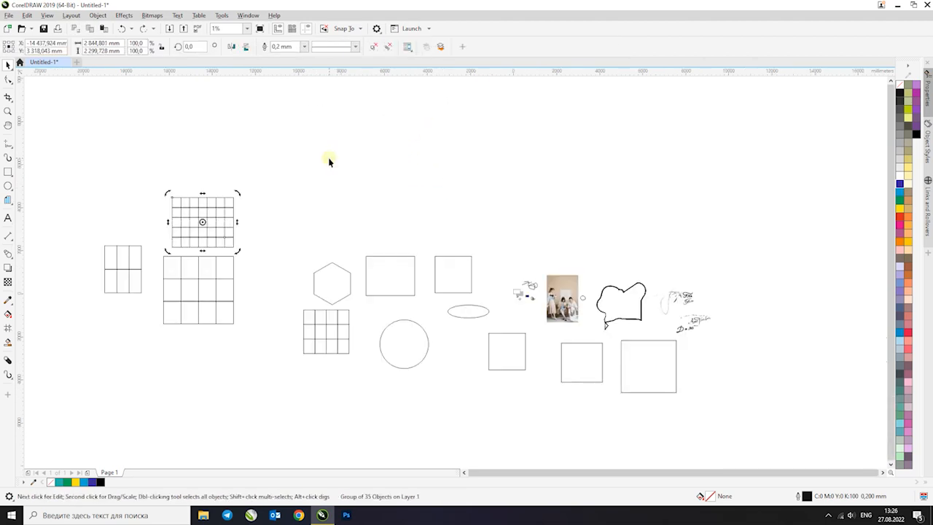
click(8, 219)
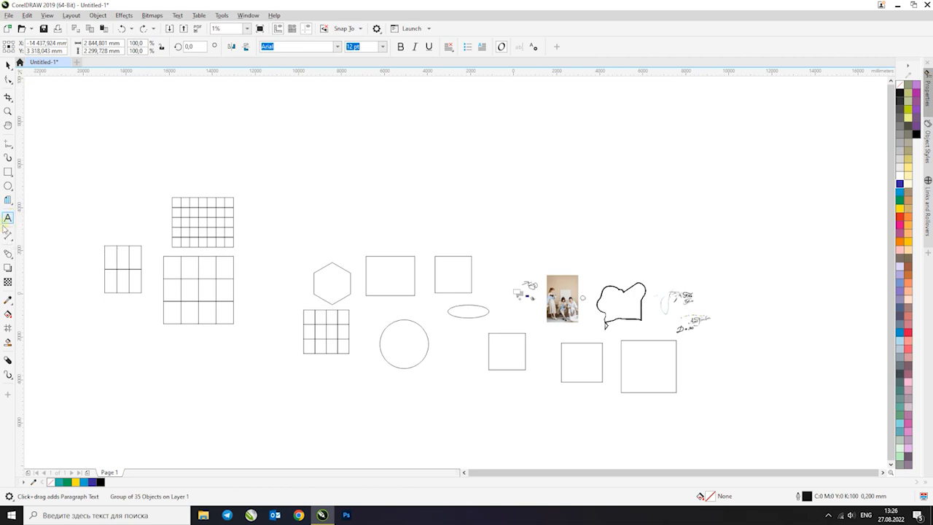
click(366, 201)
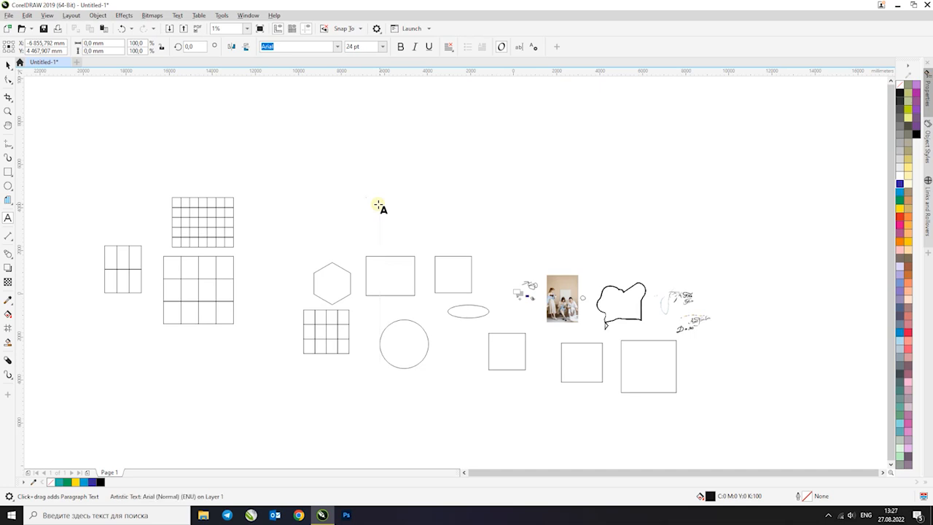
text(corel)
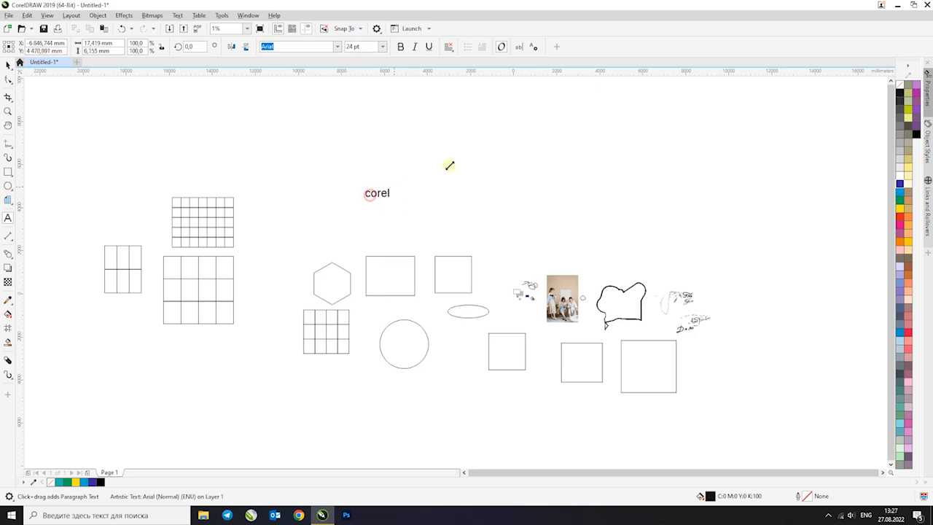
Set the font of the "corel" artistic text to ReformaGroteskBoldC
click(6, 64)
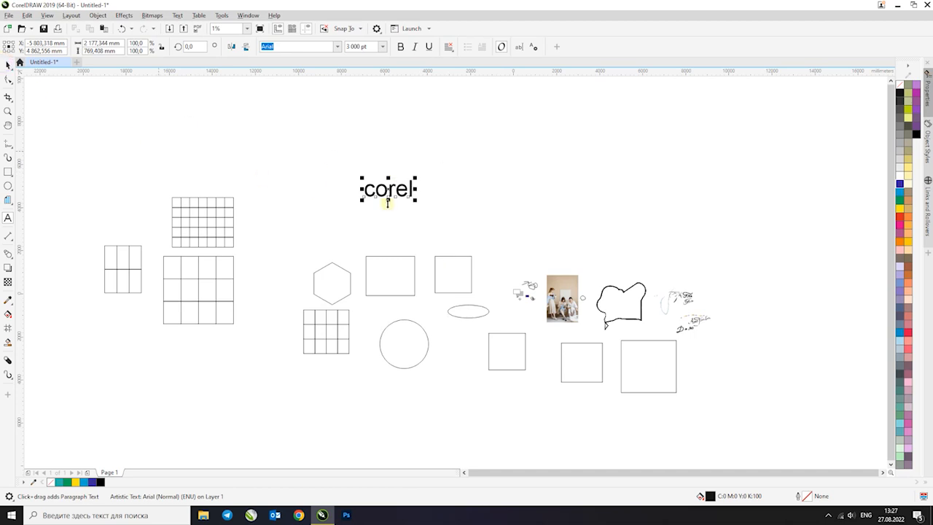
scroll(437, 191, up, 1)
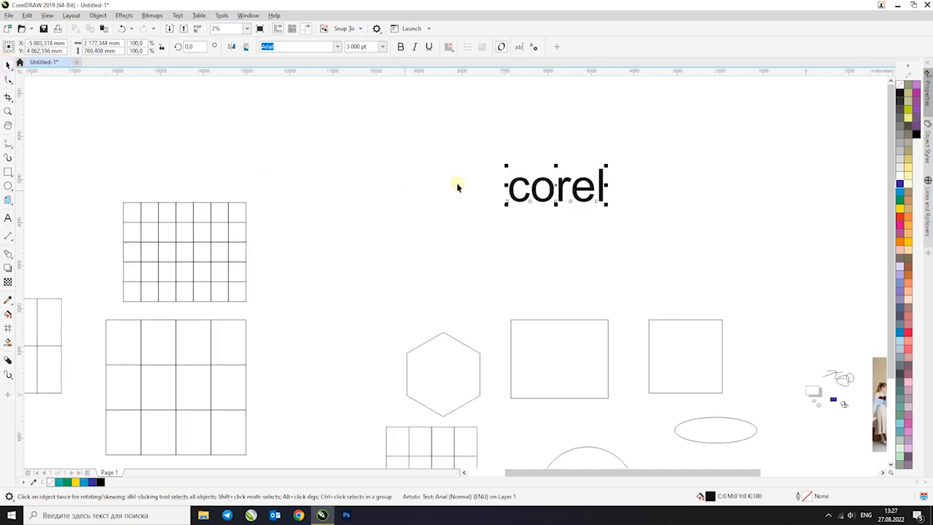
click(337, 47)
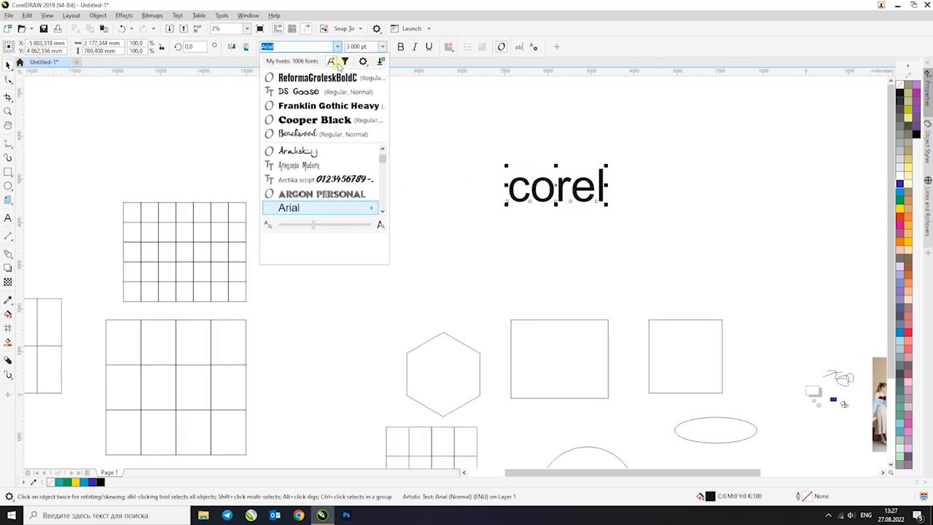
click(325, 77)
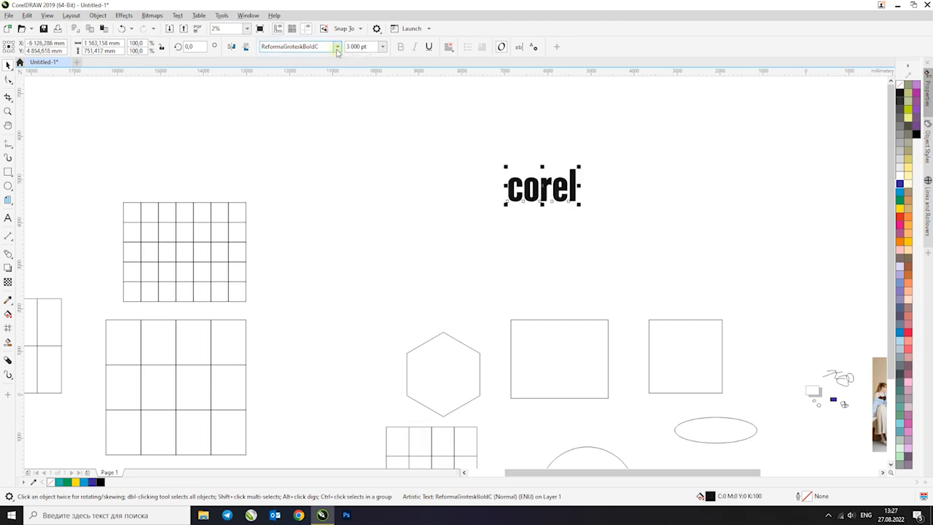
Lock the size ratio and change the font of the "corel" text to Franklin Gothic Heavy
click(338, 48)
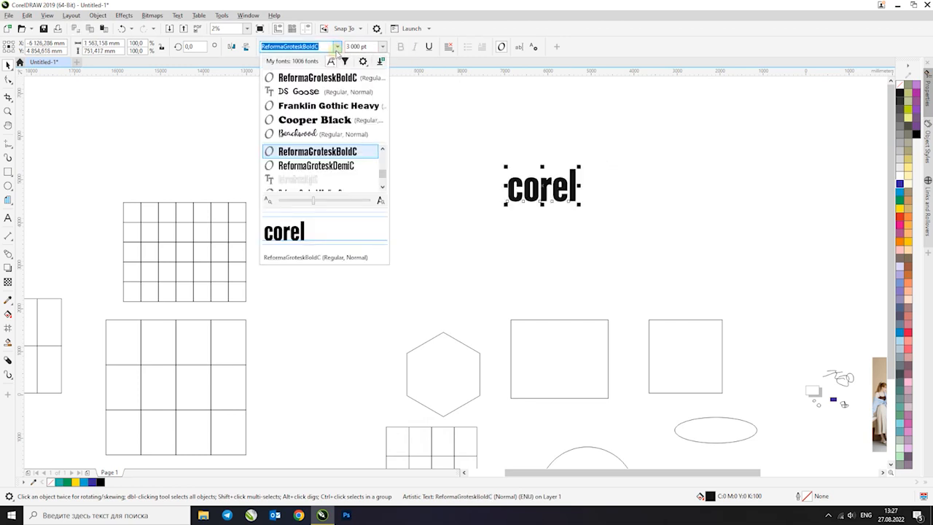
click(336, 47)
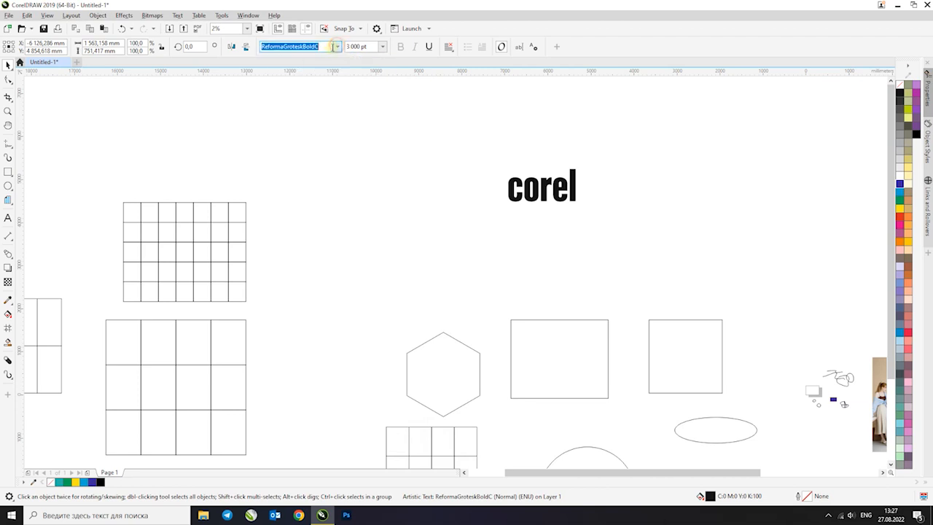
click(161, 48)
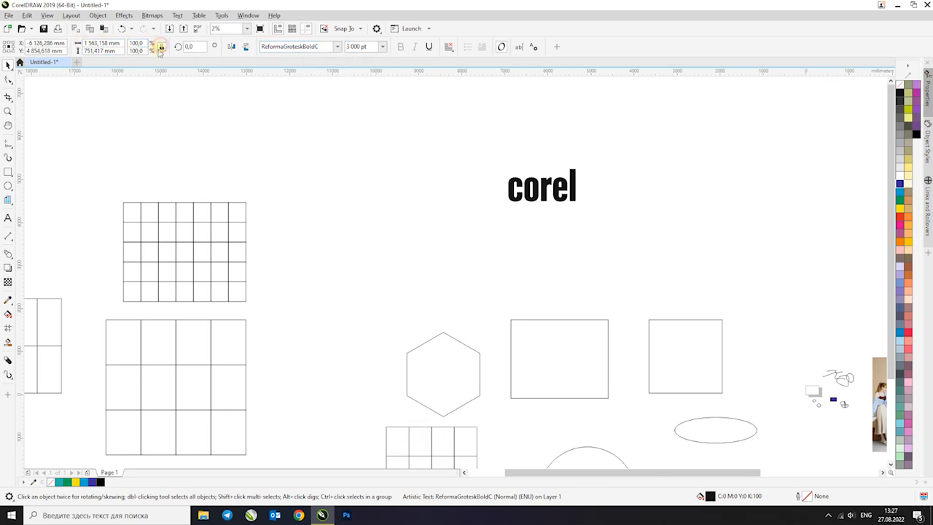
click(545, 183)
drag(599, 156, 481, 223)
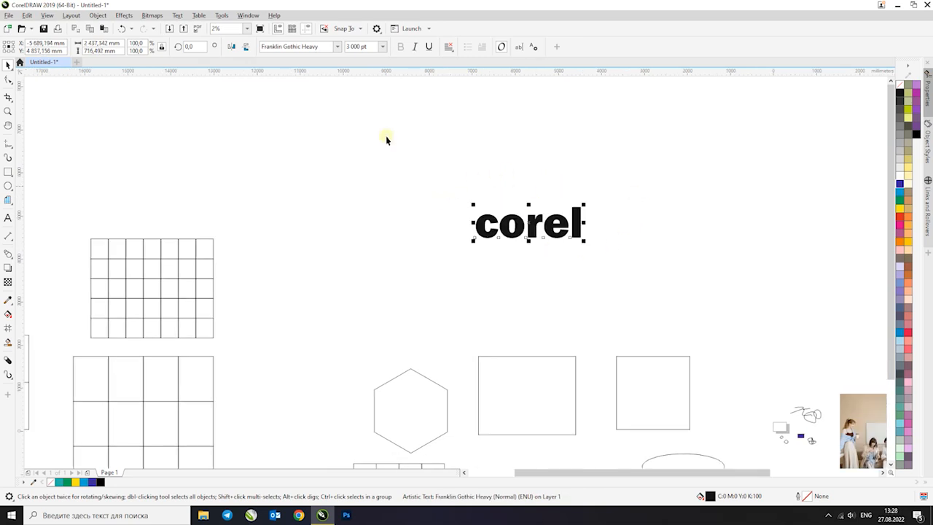
Change the case of the "corel" text to UPPERCASE
click(177, 16)
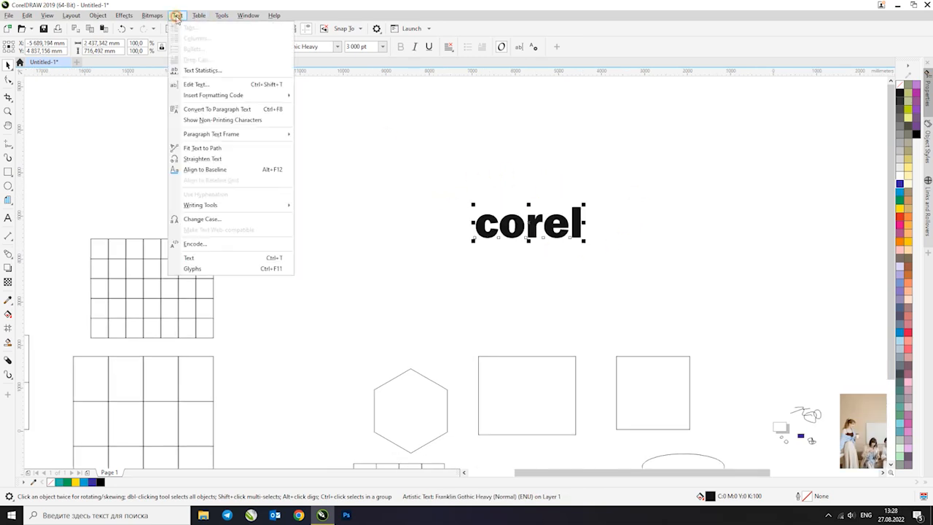
click(210, 219)
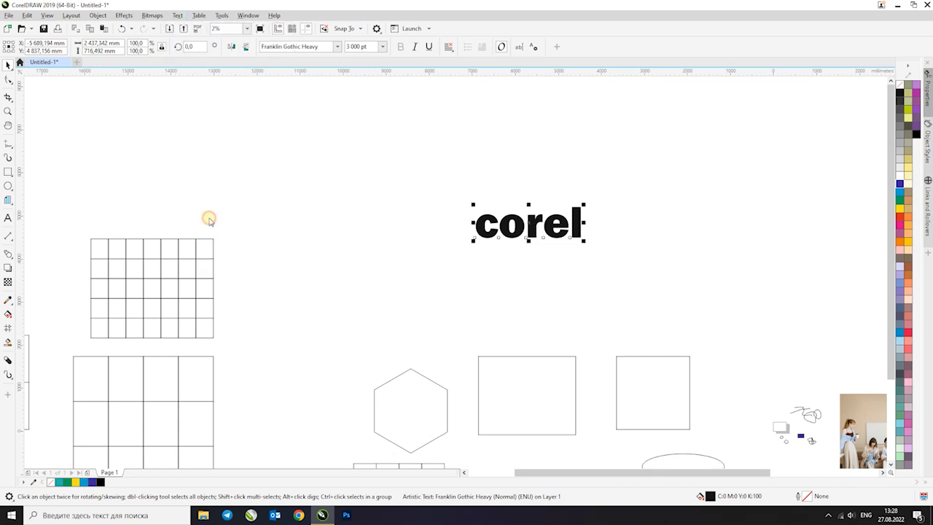
drag(453, 217, 673, 198)
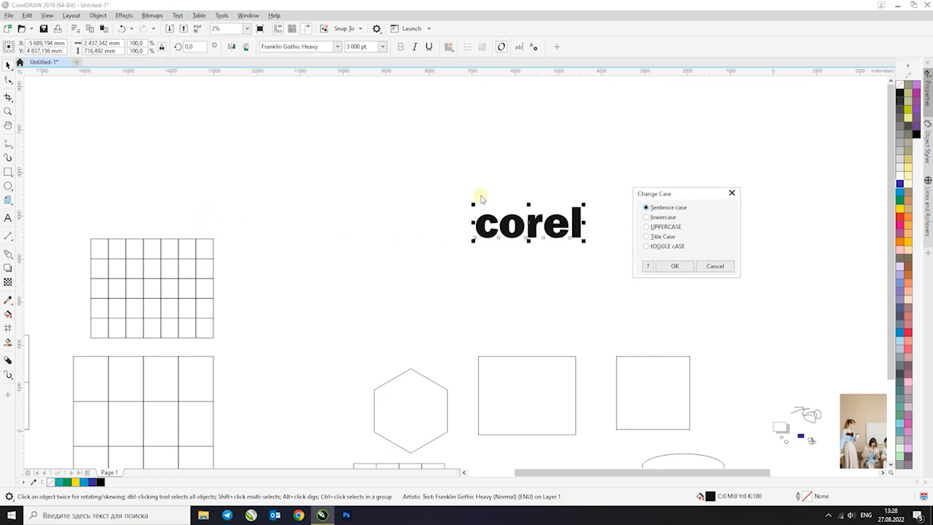
click(674, 266)
Move the "COREL" text right into a stack of two copies and apply Sentence case to the lower copy
drag(576, 225, 693, 226)
right_click(693, 226)
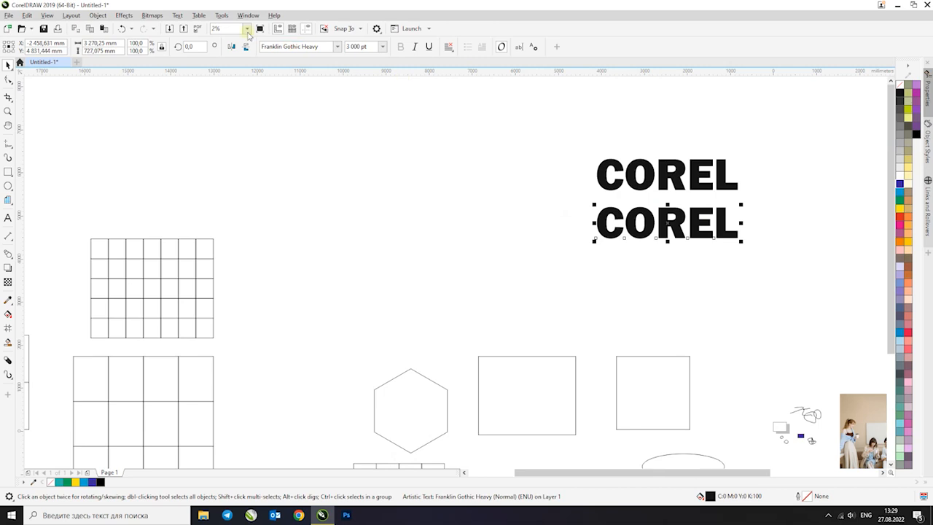
click(177, 14)
click(213, 216)
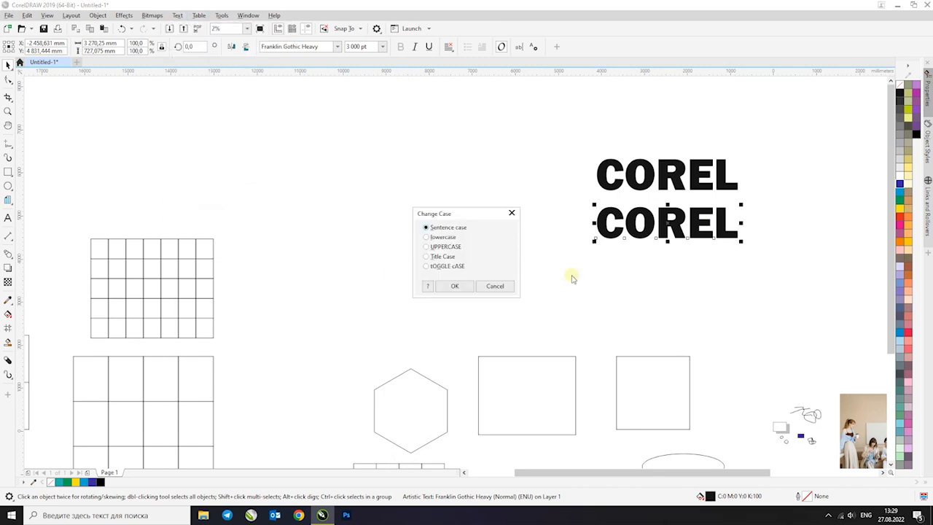
click(455, 287)
Duplicate the sentence-case "Corel" text just below itself and change the copy to lowercase
drag(656, 219, 664, 266)
right_click(664, 266)
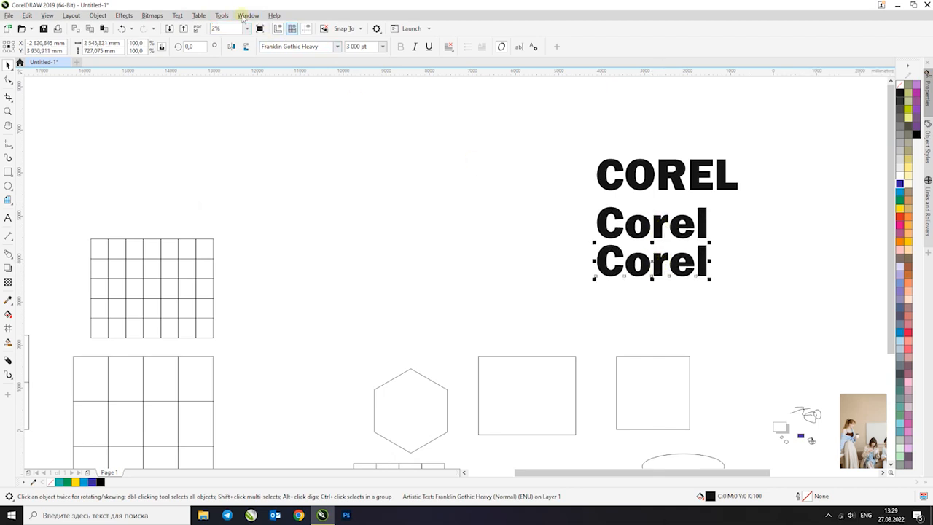
click(177, 15)
click(213, 220)
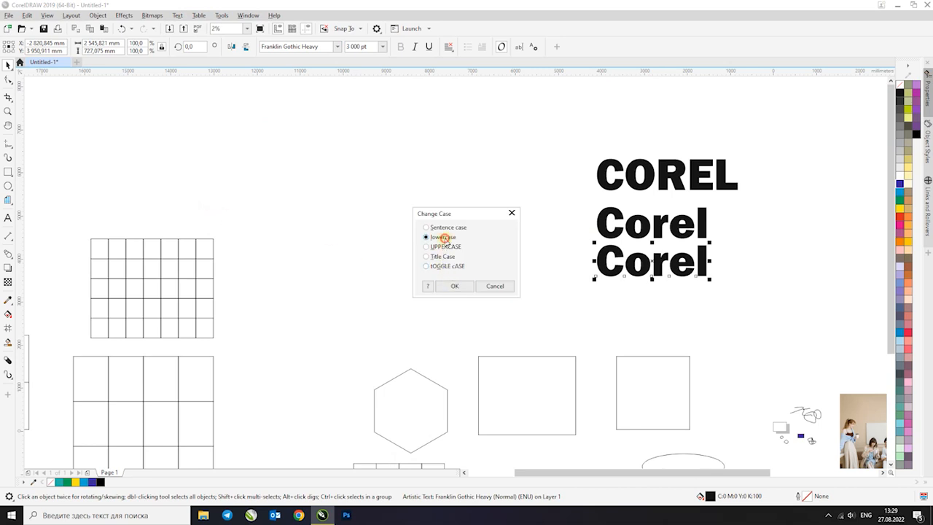
click(454, 286)
Duplicate the lowercase "corel" text below itself and extend the copy to read "corel draw"
drag(651, 266, 653, 309)
click(177, 14)
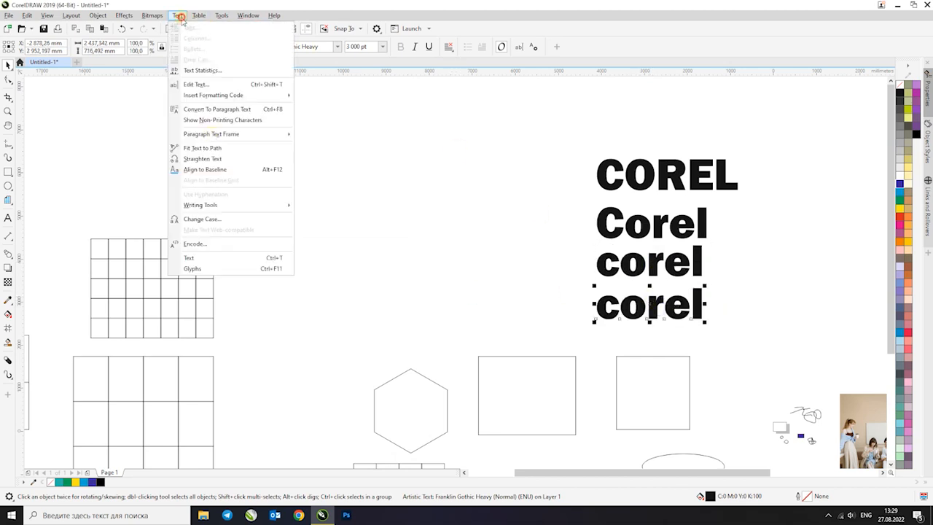
click(229, 220)
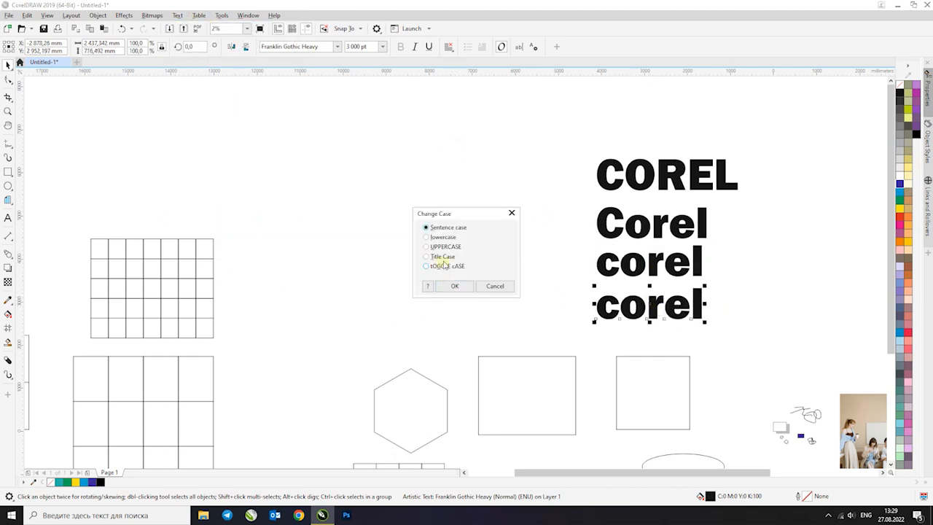
click(511, 212)
double_click(696, 304)
key(BackSpace)
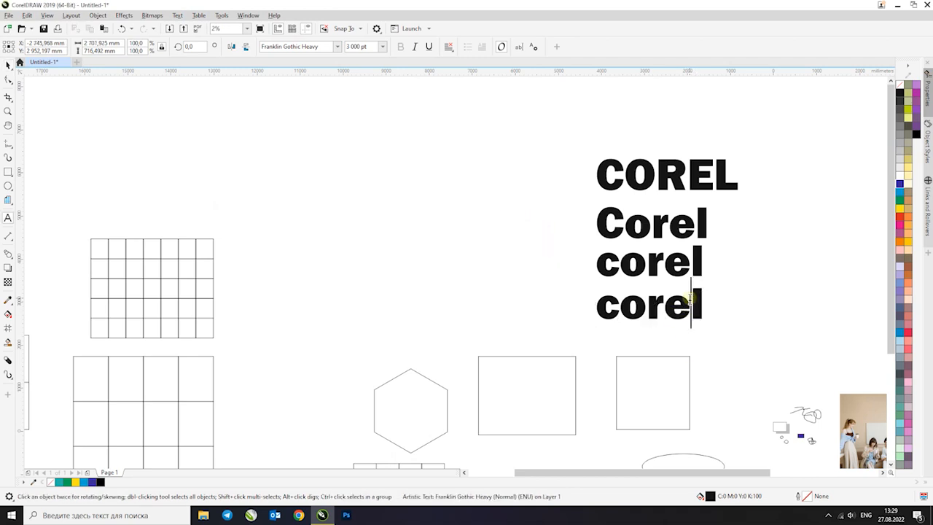
key(Right)
text(draw)
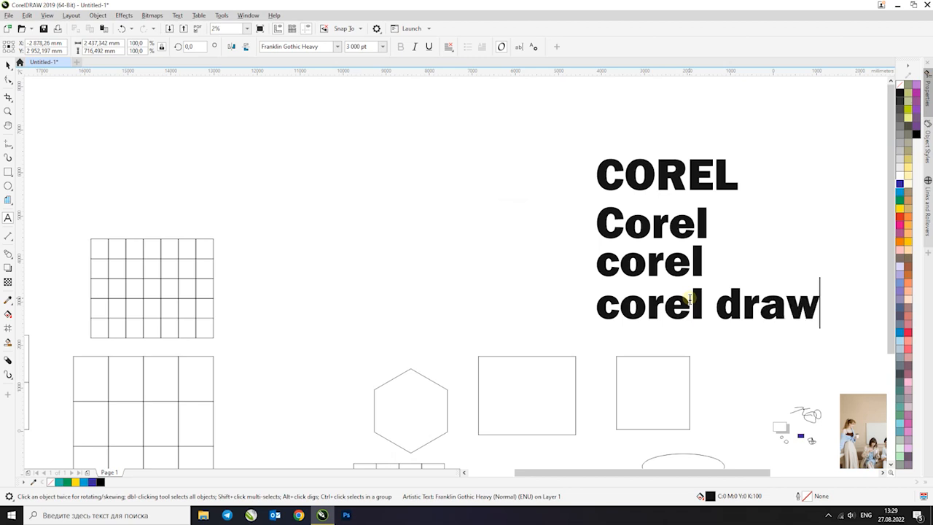
Change the case of the "corel draw" text to Title Case
click(6, 65)
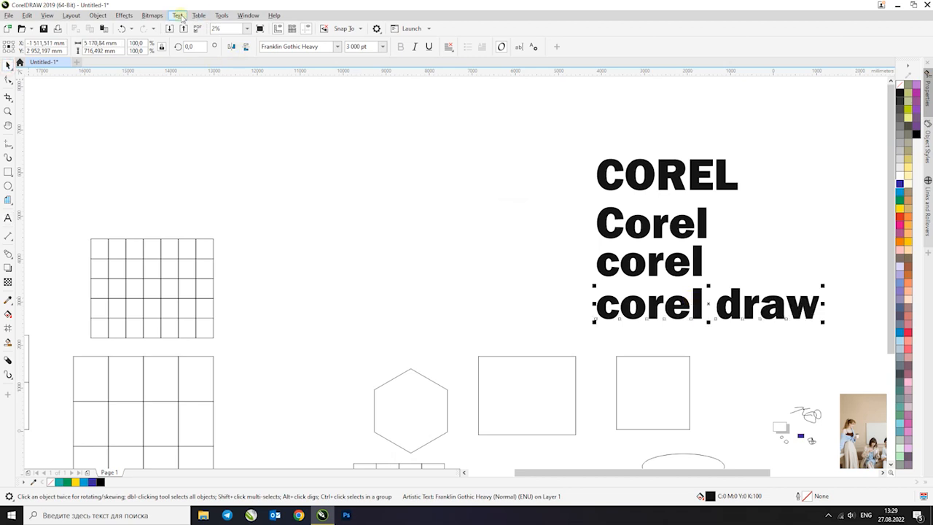
click(177, 15)
click(226, 219)
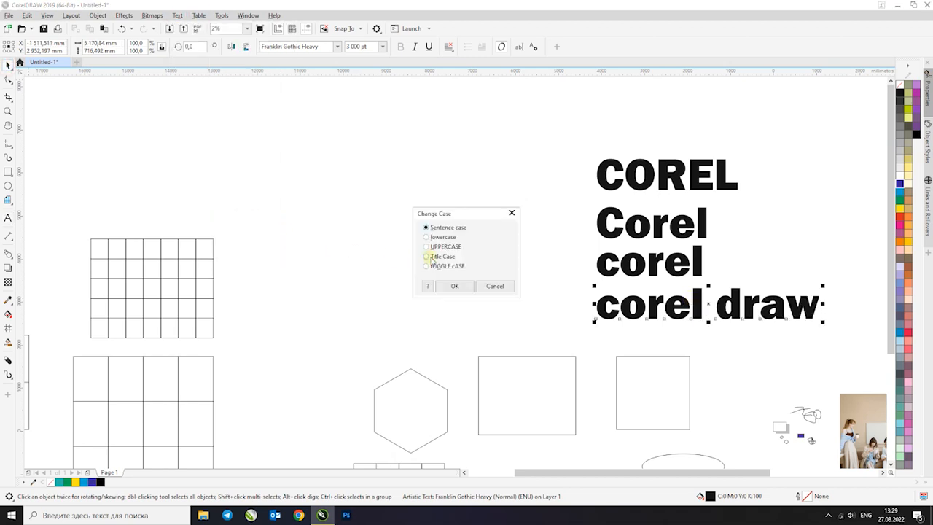
click(467, 285)
Duplicate the "Corel Draw" text below itself and apply Sentence case to the lower copy
key(F3)
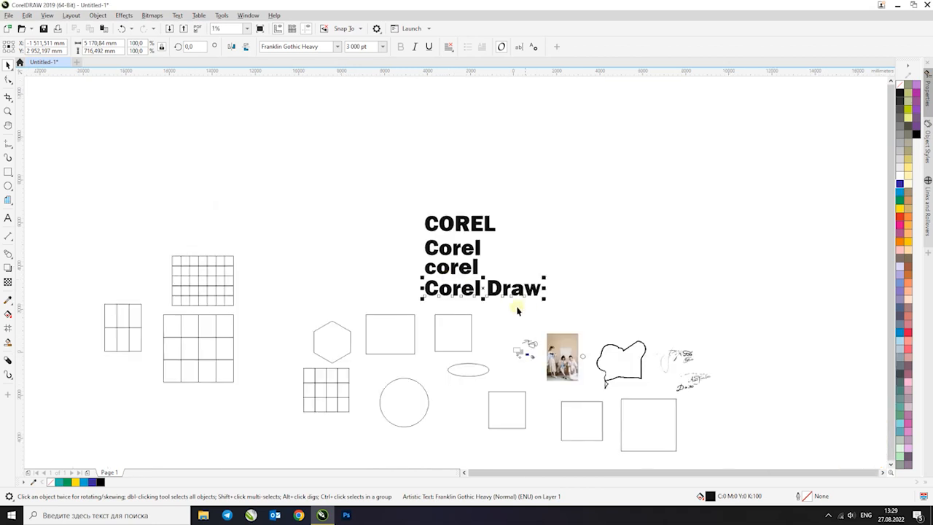
drag(550, 281, 581, 300)
mouse_move(510, 289)
mouse_down()
mouse_move(512, 225)
mouse_move(501, 248)
mouse_up()
click(576, 227)
click(178, 15)
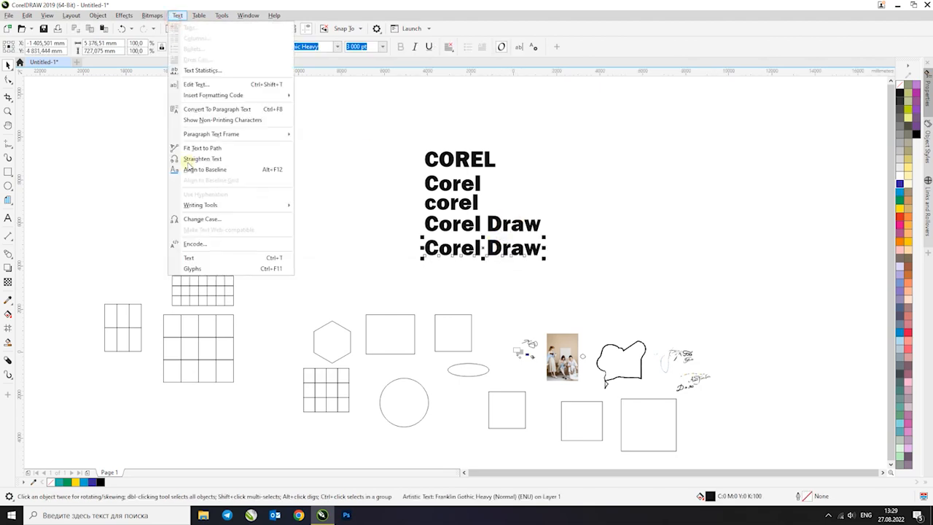
click(201, 218)
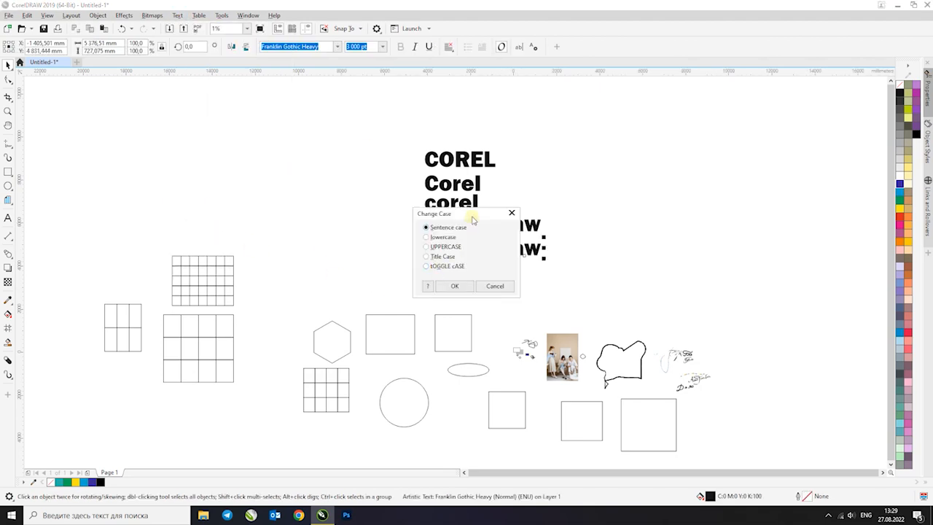
drag(472, 218, 605, 182)
click(588, 249)
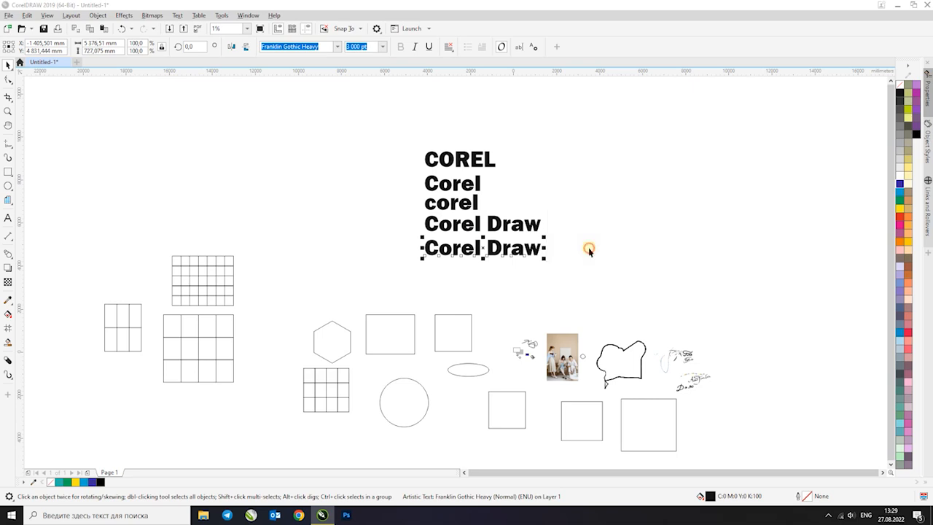
Copy the uppercase "COREL" text to the bottom of the stack and apply tOGGLE cASE to the copy
drag(475, 156, 491, 270)
click(177, 15)
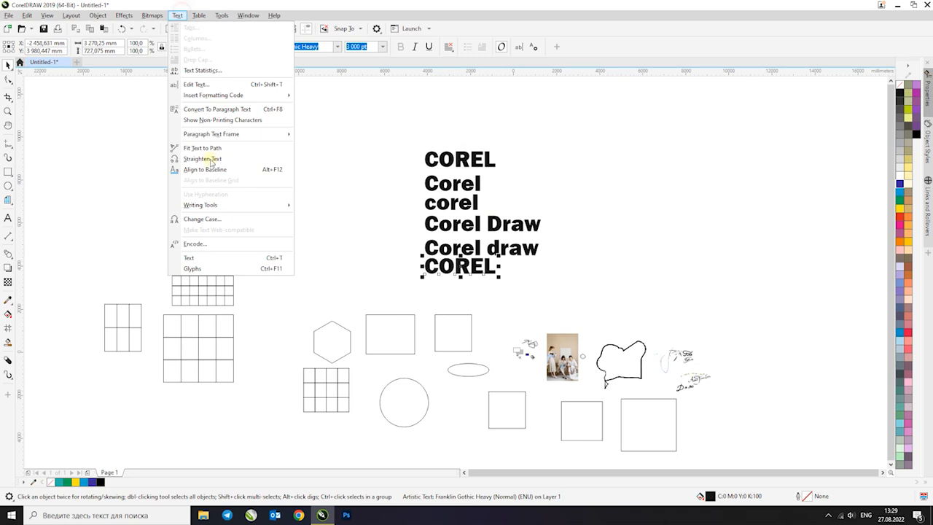
click(211, 219)
click(437, 267)
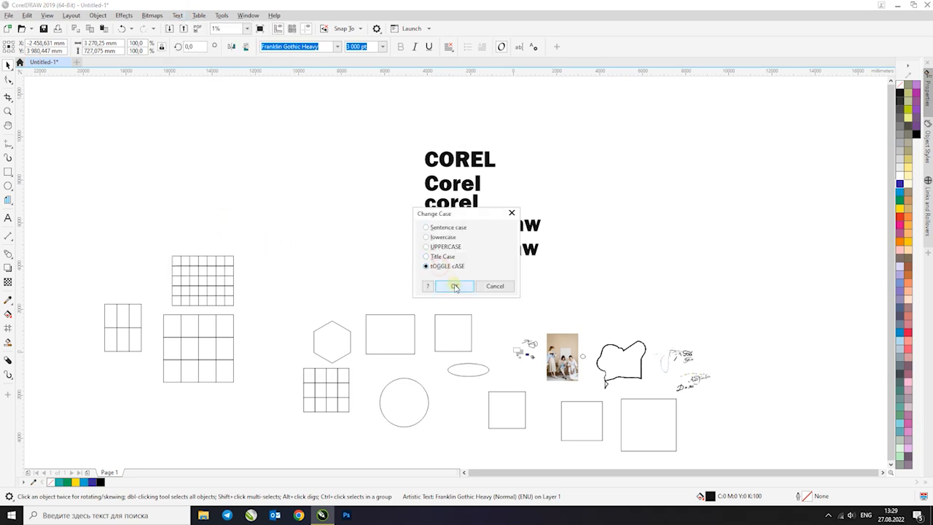
click(459, 289)
scroll(454, 268, up, 1)
scroll(486, 274, down, 1)
drag(585, 281, 386, 146)
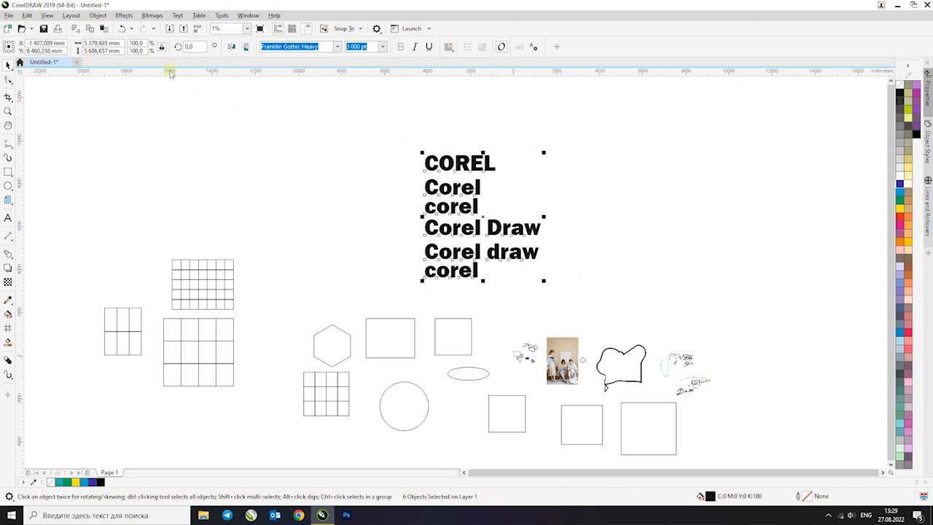
click(8, 218)
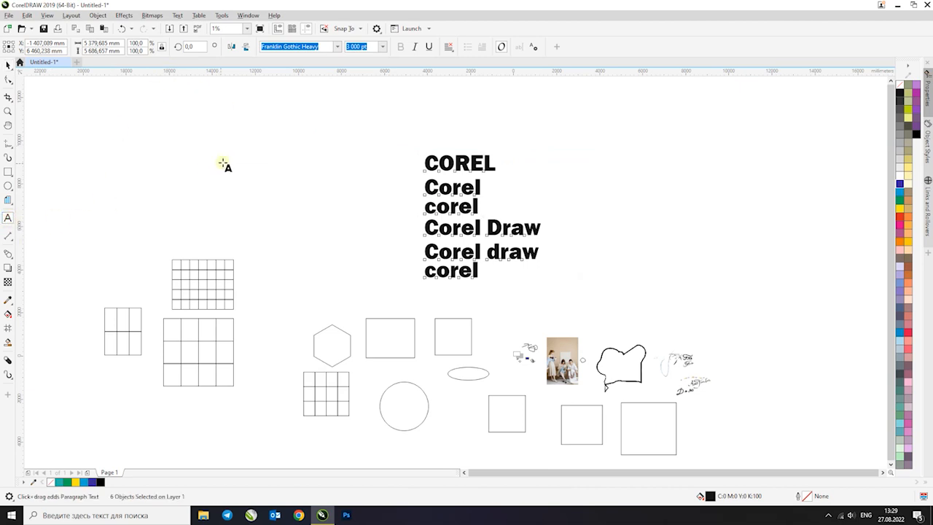
click(7, 65)
click(486, 161)
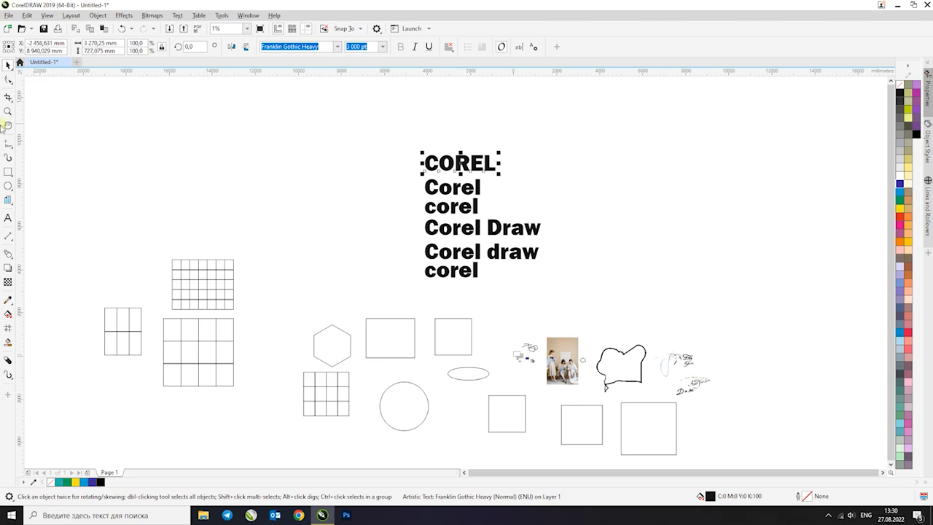
Try to draw a paragraph text frame about 5279 × 7428 mm to the right of the stacked texts
click(8, 218)
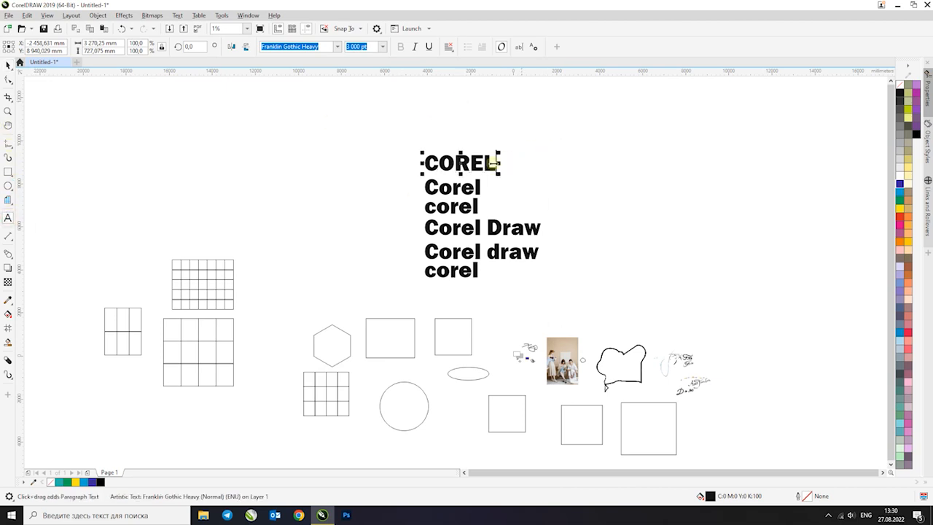
drag(614, 125, 727, 264)
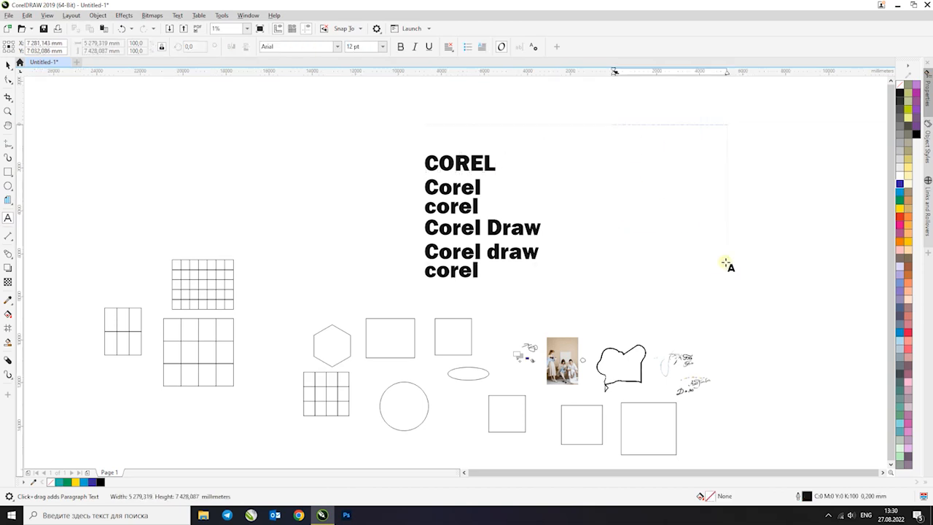
drag(670, 127, 682, 244)
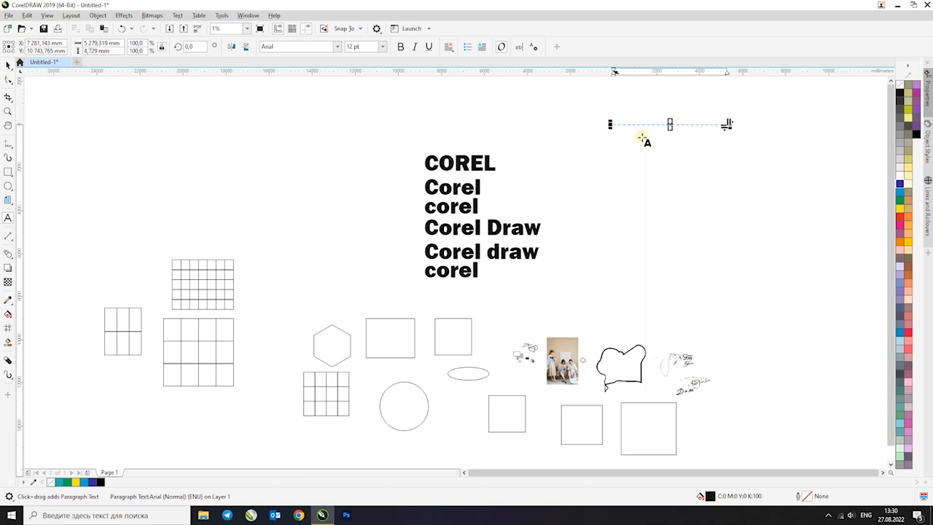
click(6, 65)
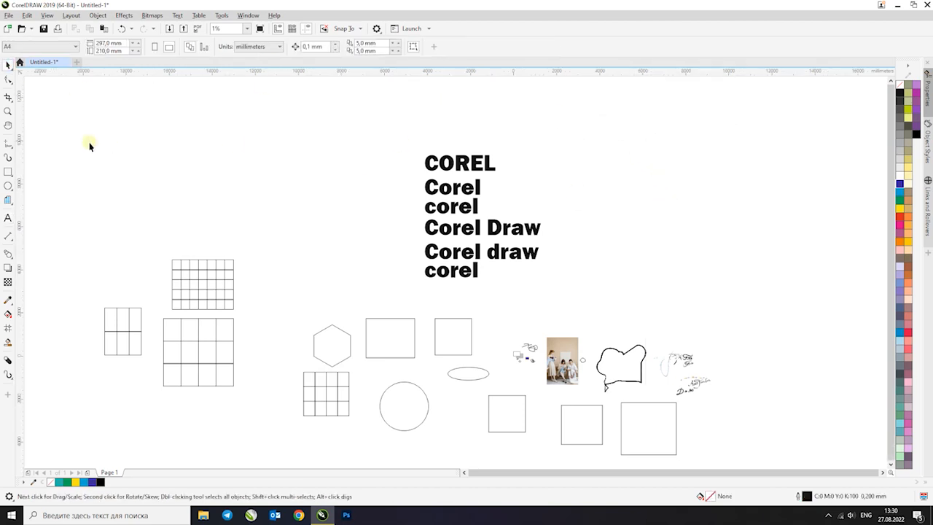
Draw a smaller paragraph text frame about 466 mm wide in the empty area left of the stacked texts
click(8, 217)
scroll(350, 217, up, 5)
drag(400, 193, 479, 270)
scroll(425, 195, up, 2)
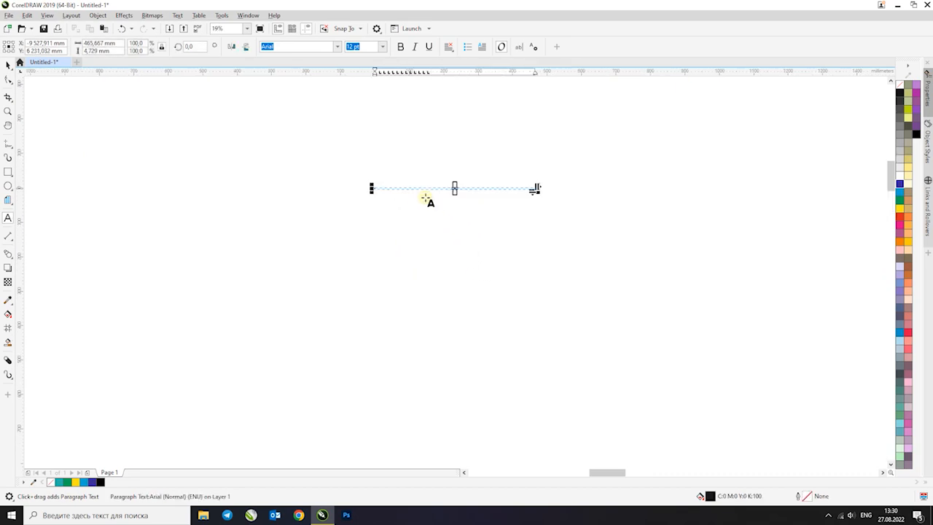
Fill the paragraph text frame with several lines of sample text, starting with "dfknKLJLKDG;'LDG';"
click(161, 48)
click(9, 66)
drag(455, 195, 466, 306)
scroll(459, 188, up, 4)
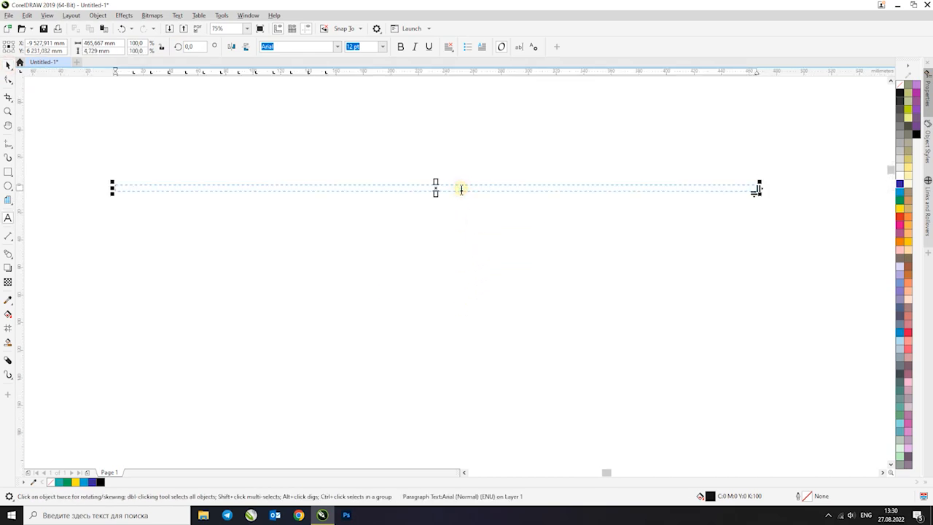
text(dfknKLJLKDG LDG)
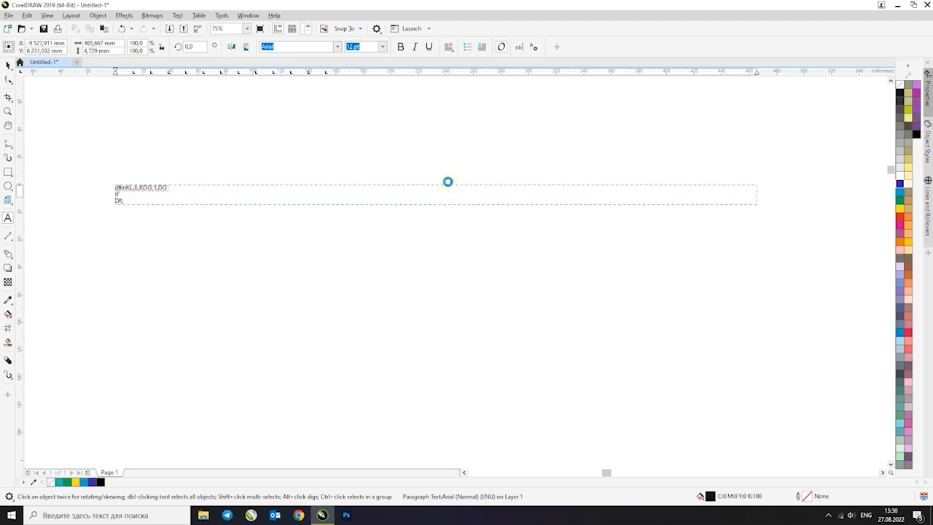
text(ldskg;lsdg;'sdg)
key(Escape)
click(9, 66)
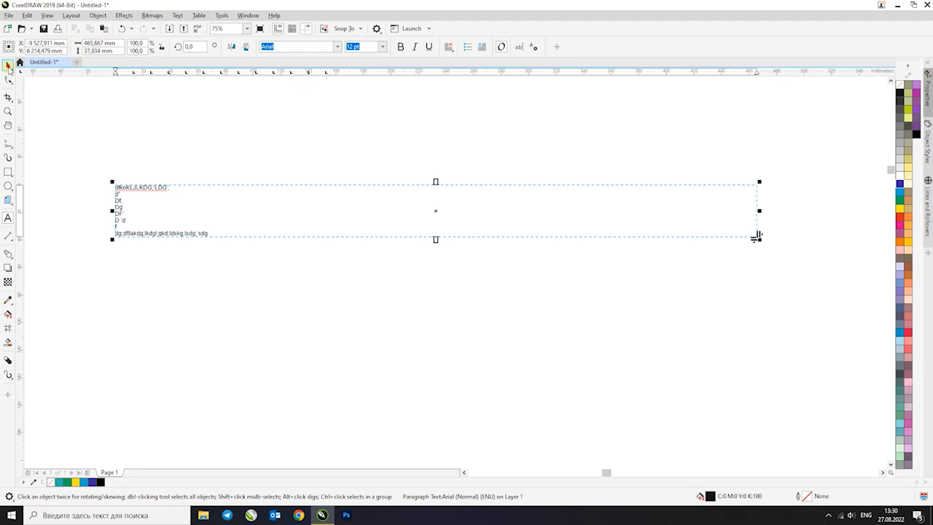
Narrow the paragraph text frame to about 98 mm and move it to the right
drag(760, 210, 255, 217)
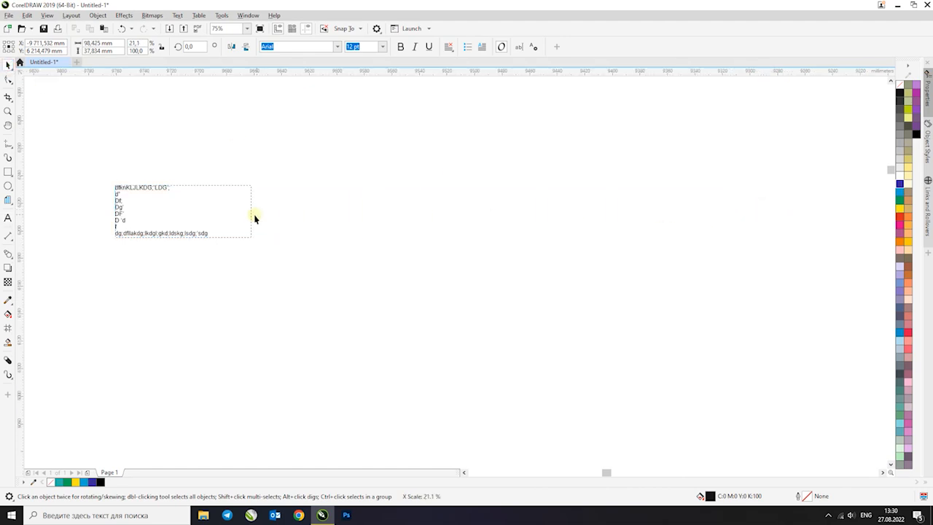
click(188, 217)
drag(189, 217, 558, 227)
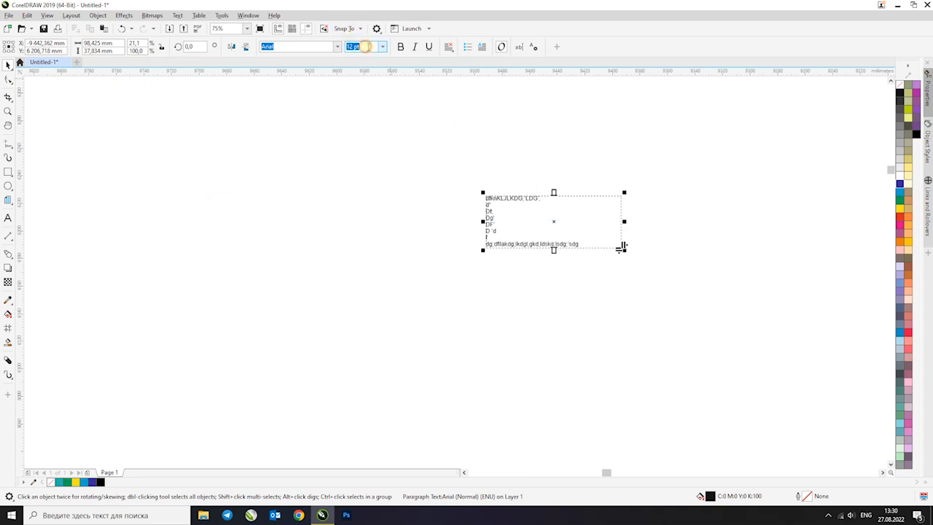
Set the paragraph text's font size to 100 pt and widen its frame to about 750 mm
text(100)
key(Return)
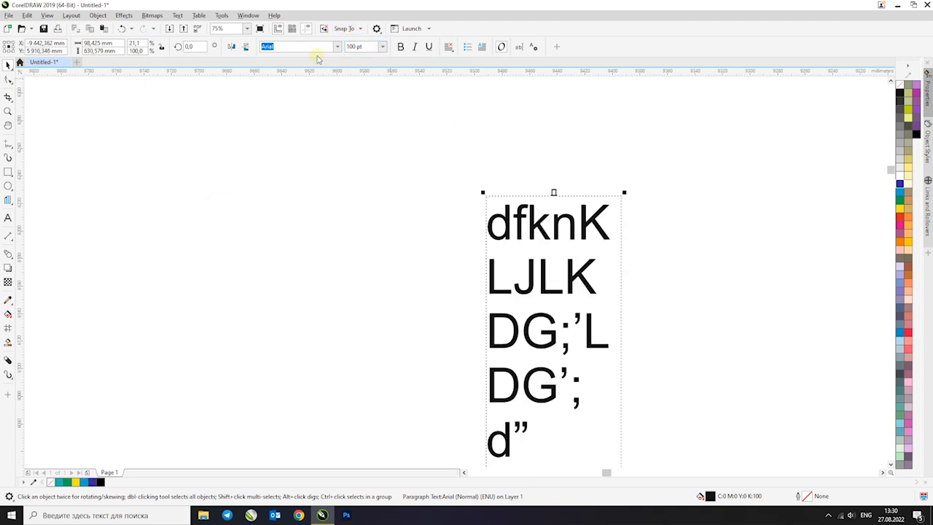
scroll(646, 216, down, 4)
drag(599, 319, 380, 318)
Delete the short lines between the first and last lines of the paragraph text
double_click(443, 290)
drag(424, 292, 383, 232)
key(Delete)
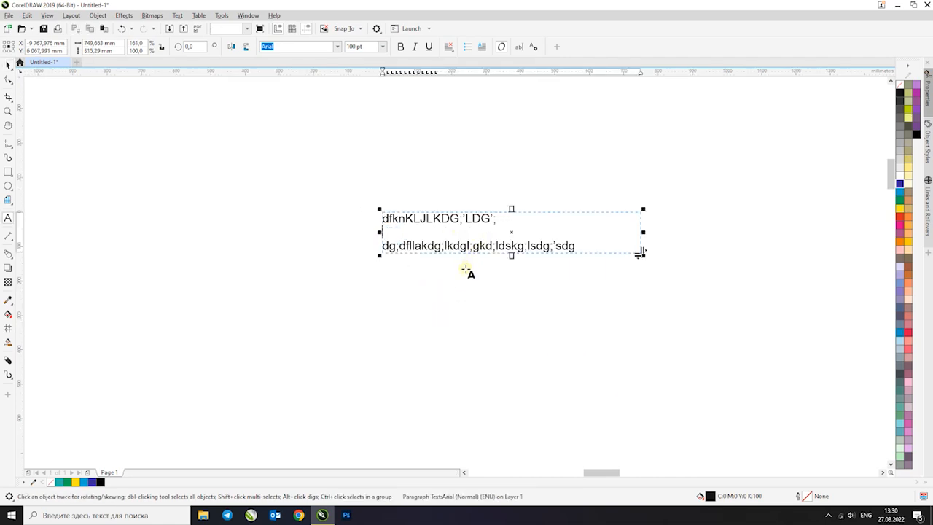
Copy the first line "dfknKLJLKDG;'LDG';" and paste it repeatedly below to build a longer paragraph
drag(495, 218, 381, 218)
key(ctrl+c)
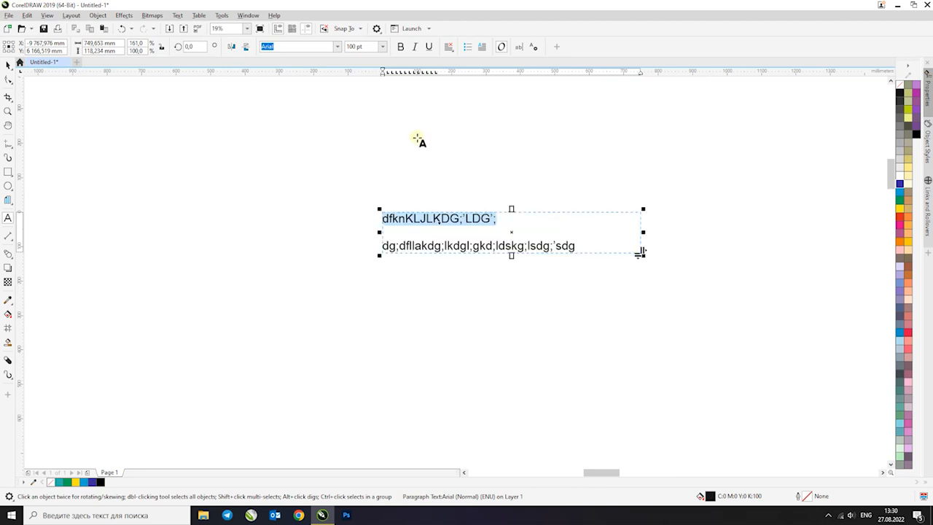
key(Right)
key(Return)
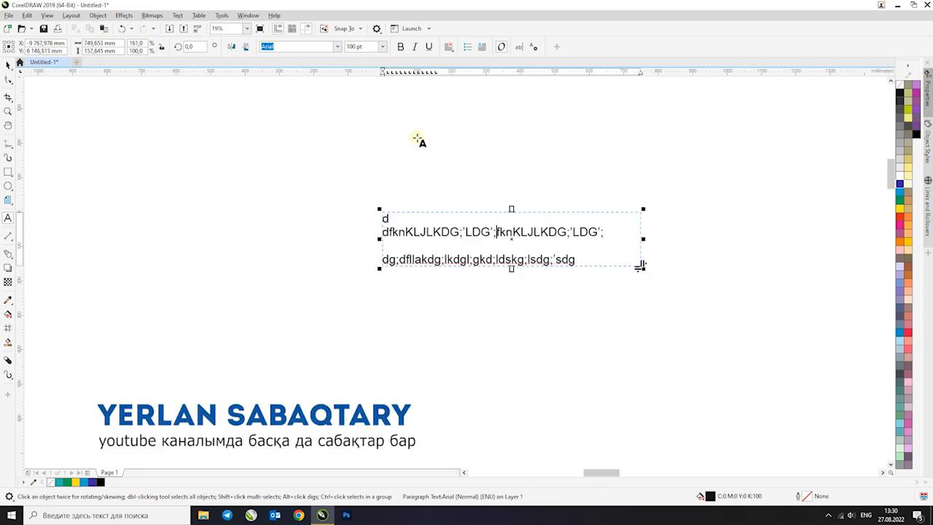
key(ctrl+v)
key(ctrl+v)
key(ctrl+v)
key(ctrl+v)
key(ctrl+v)
key(ctrl+v)
key(ctrl+v)
key(Return)
key(ctrl+space)
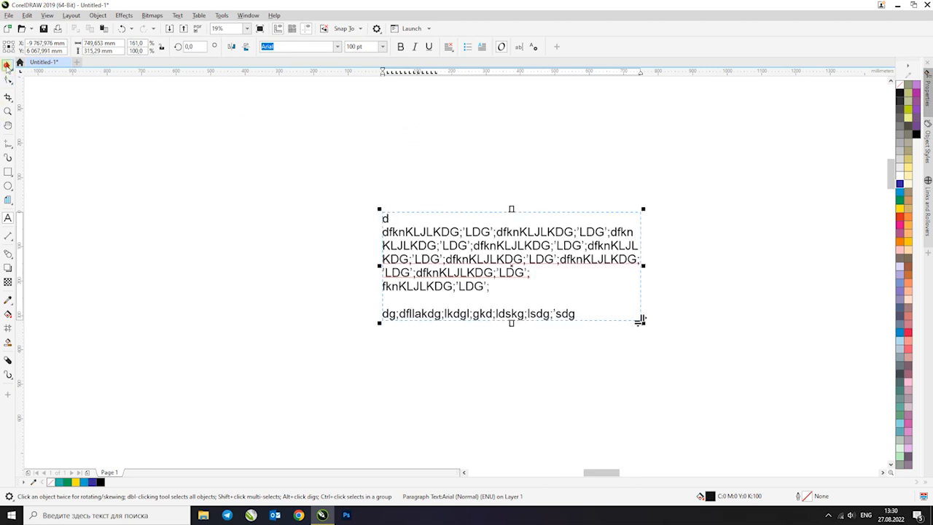
Center the paragraph text frame on the page
click(457, 235)
click(443, 271)
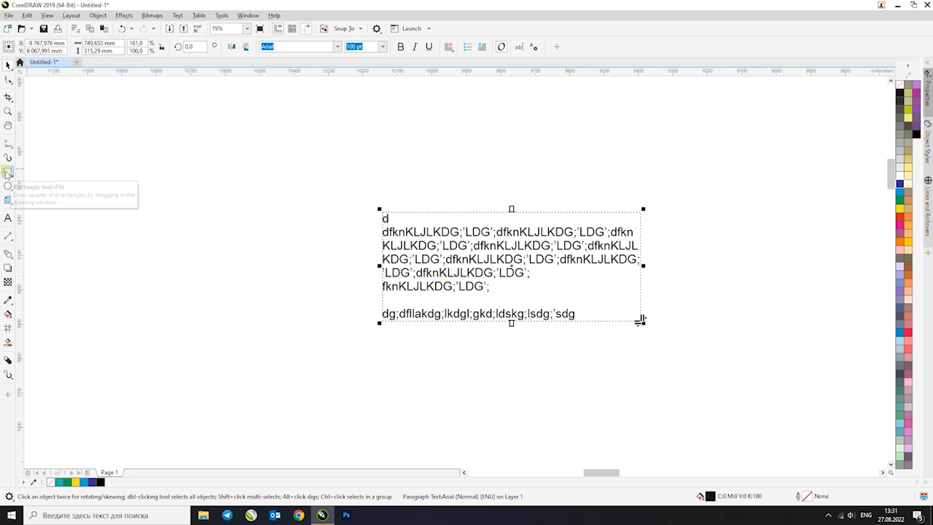
key(F4)
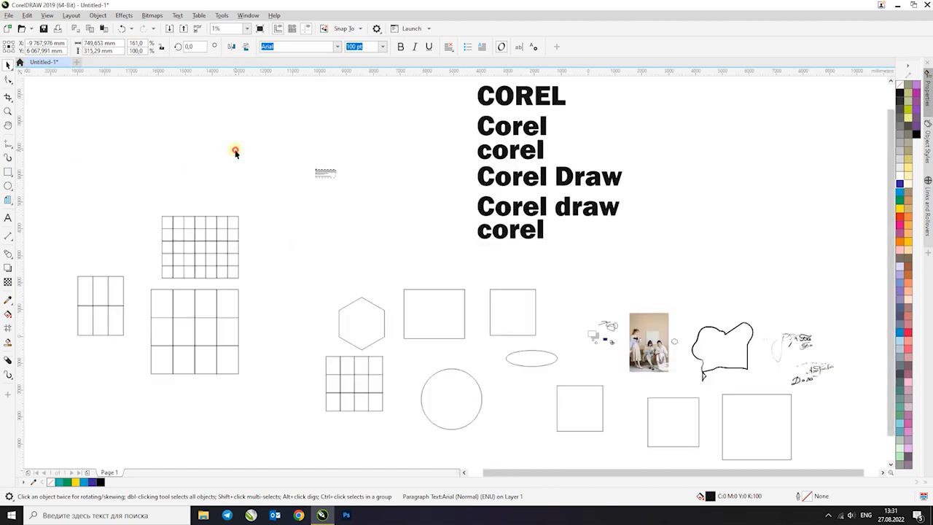
key(p)
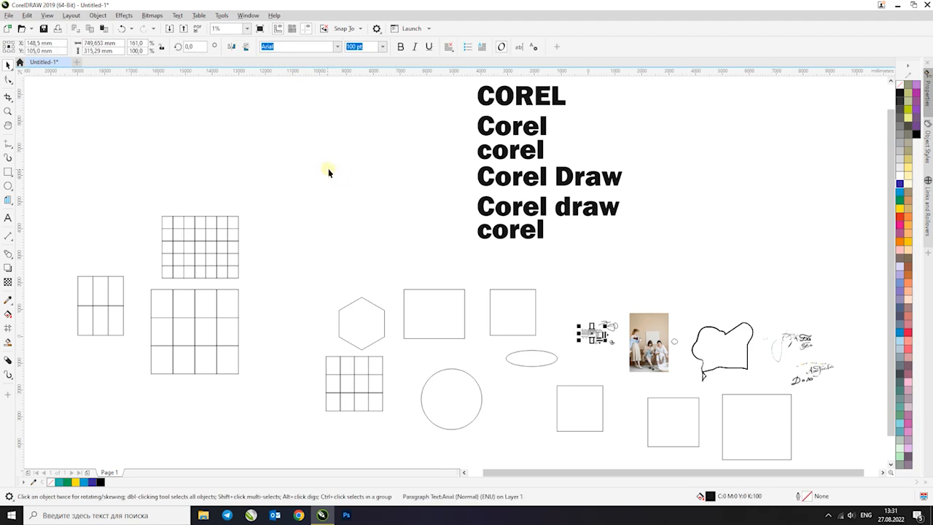
key(F2)
drag(572, 316, 635, 362)
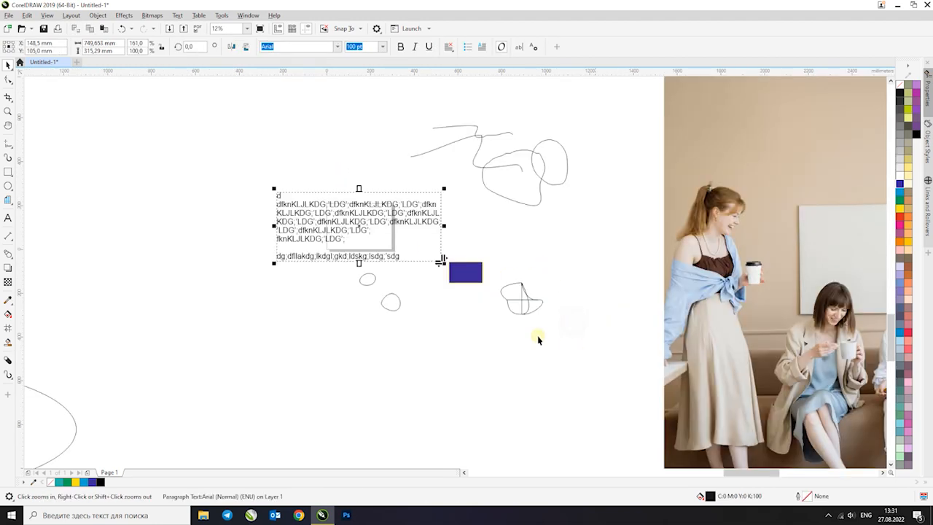
Reposition the paragraph text frame beside the page and narrow it from the left to about 241 mm so it fits the page width
drag(385, 233, 228, 235)
click(360, 175)
key(F2)
drag(146, 170, 471, 341)
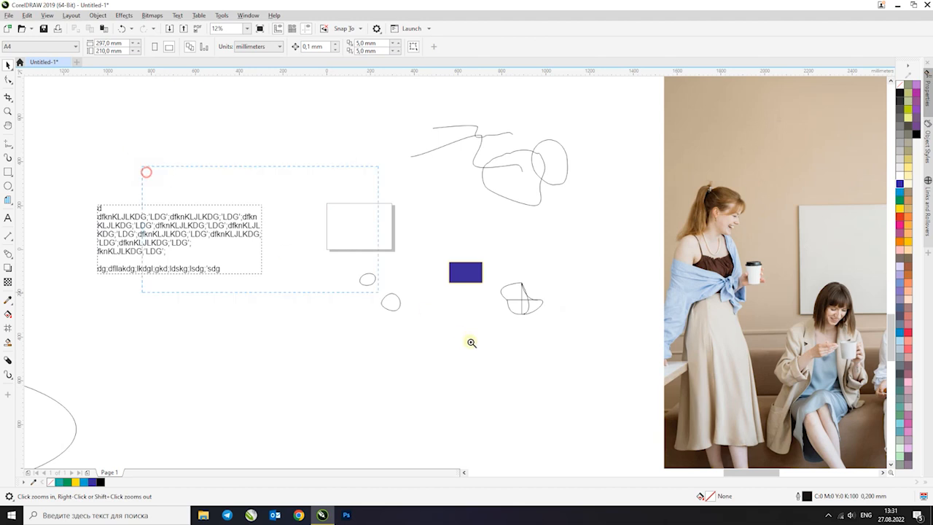
drag(254, 210, 530, 231)
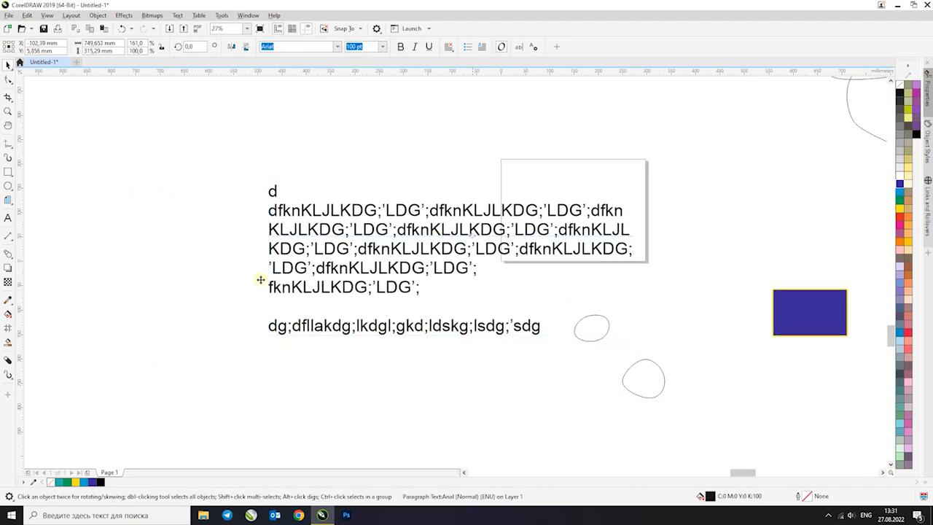
drag(266, 333, 513, 292)
drag(574, 179, 587, 335)
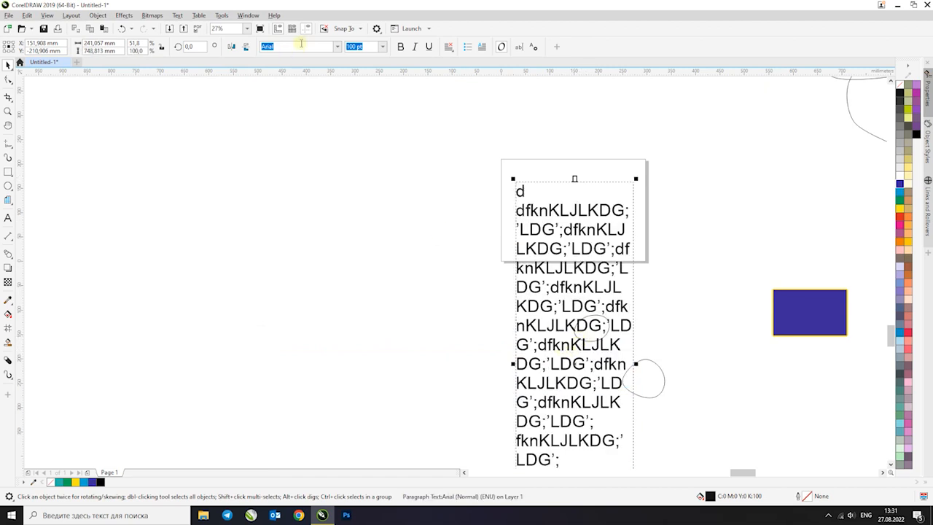
Set the paragraph text's font size to 20 pt and move its frame lower on the page
text(20)
key(Return)
scroll(623, 195, up, 5)
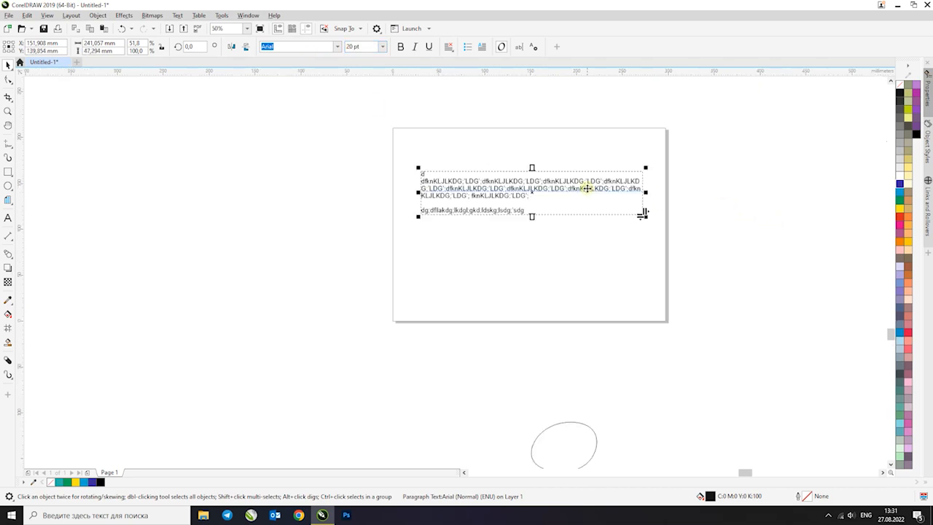
click(598, 237)
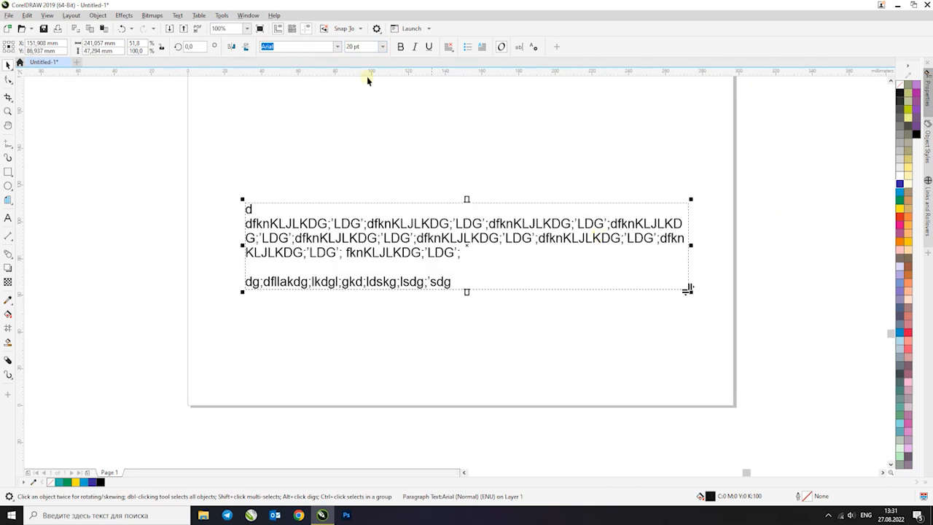
Try Center, Full Justify and Force Justify alignment on the paragraph text and reset the alignment to None
click(448, 46)
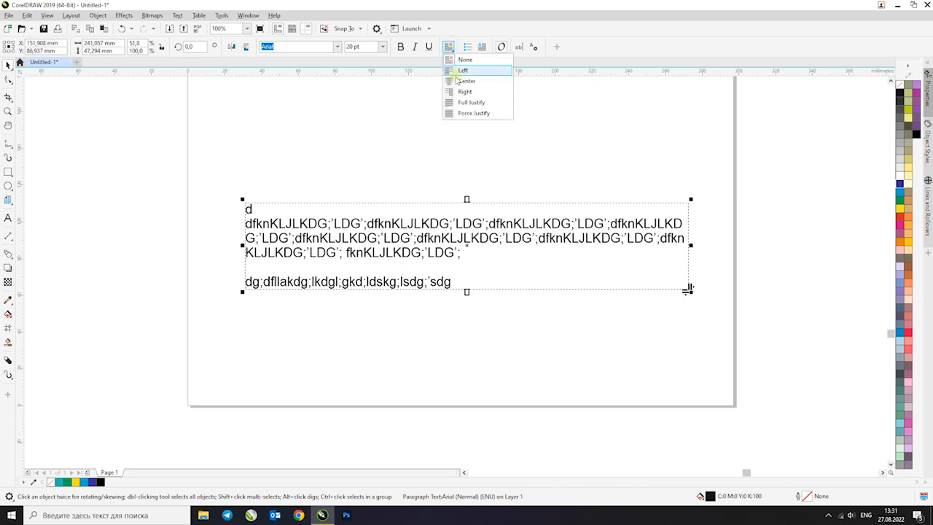
click(456, 80)
click(448, 46)
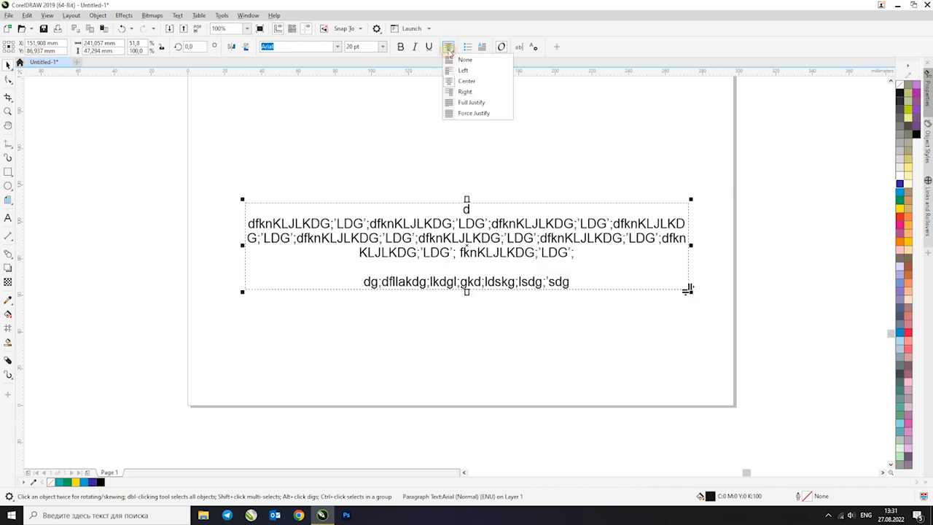
click(462, 101)
click(448, 47)
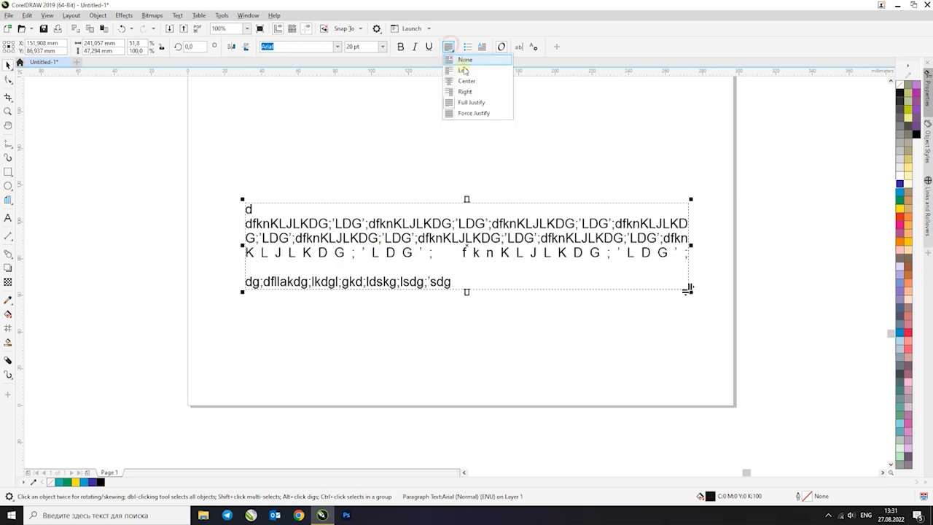
click(473, 111)
click(448, 47)
click(455, 62)
click(449, 46)
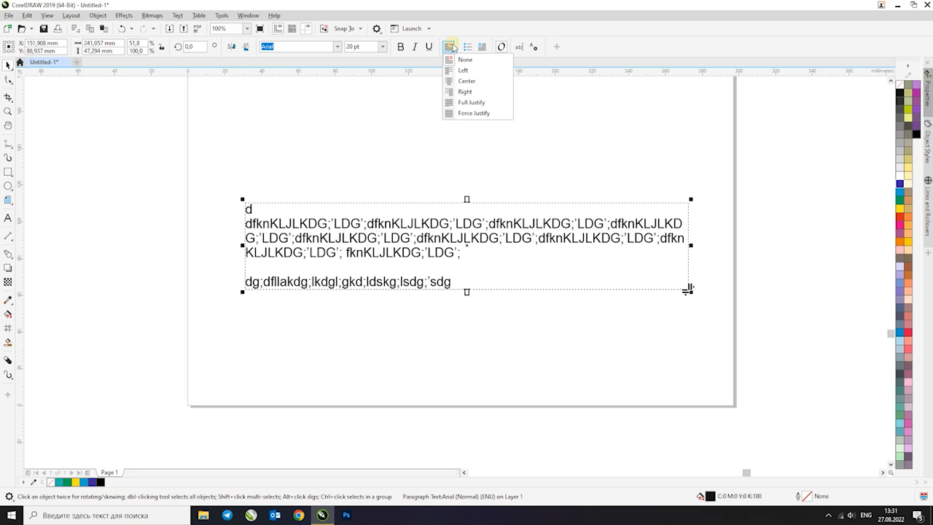
click(448, 46)
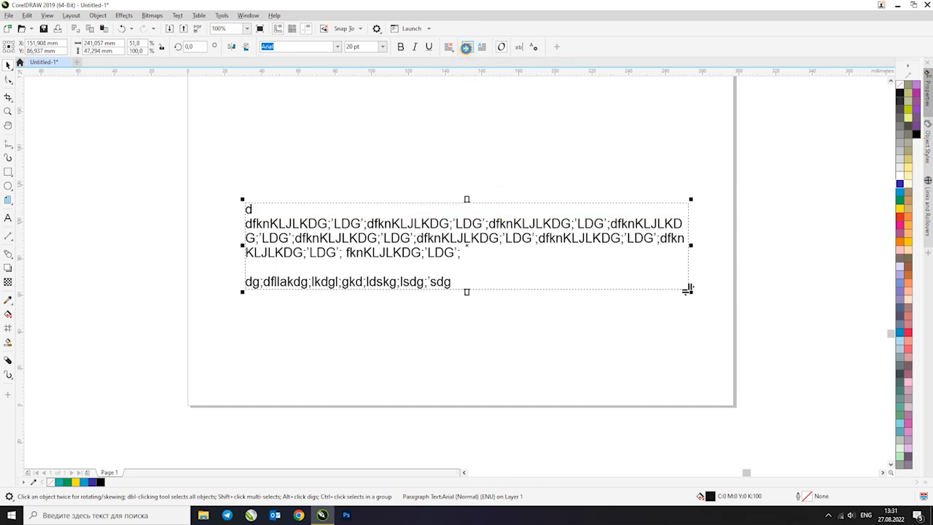
Try a bulleted list and drop caps on the paragraph text and remove both effects
click(467, 47)
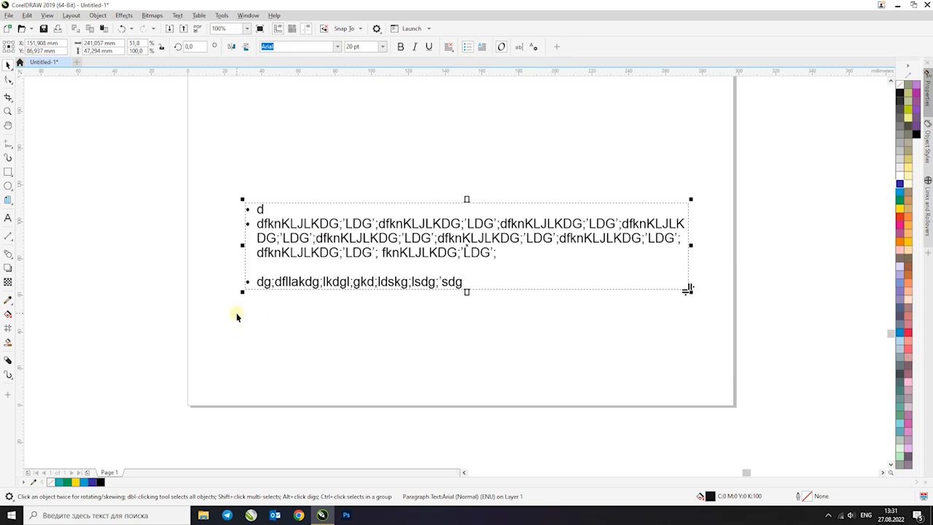
drag(465, 292, 471, 366)
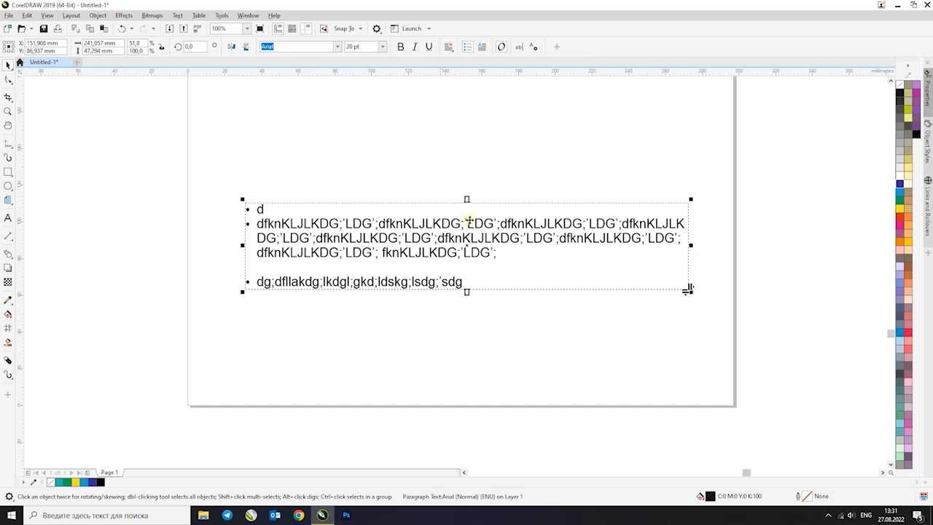
click(468, 48)
click(480, 48)
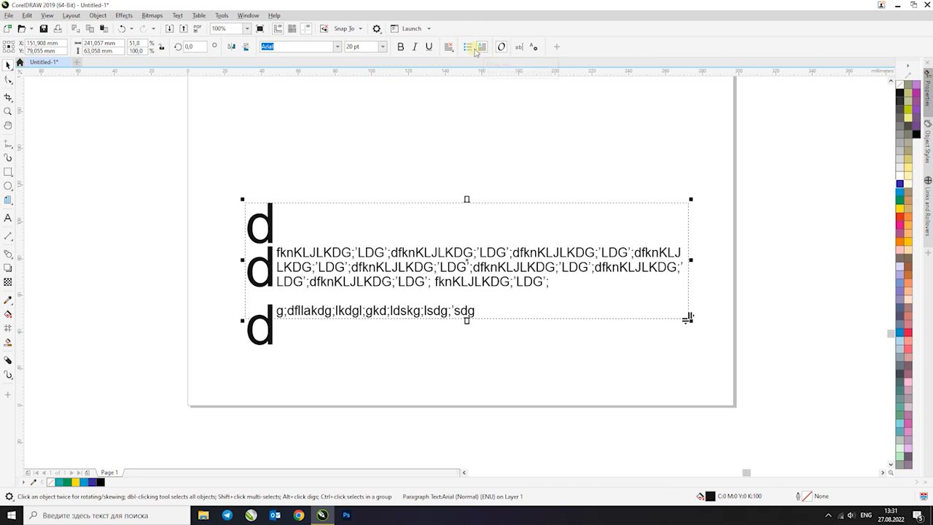
click(476, 49)
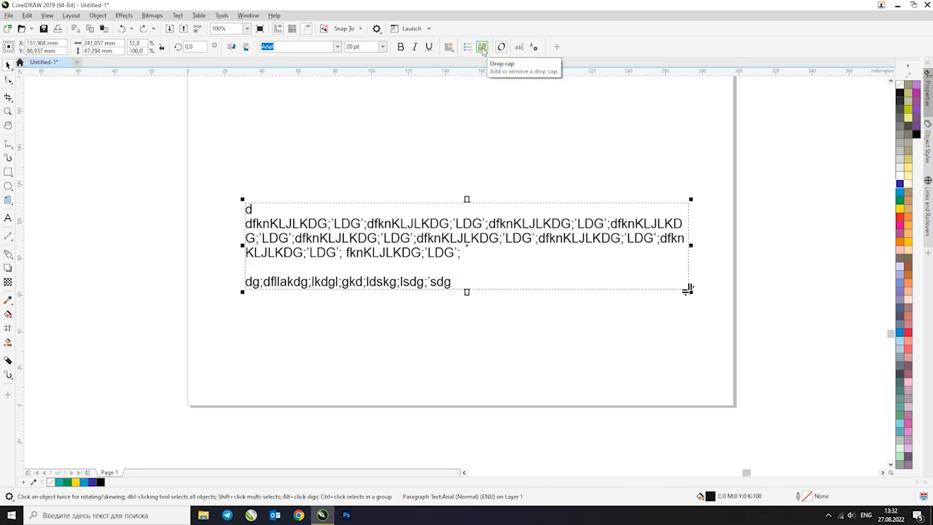
Show the detailed text properties and collapse the Character section
click(533, 47)
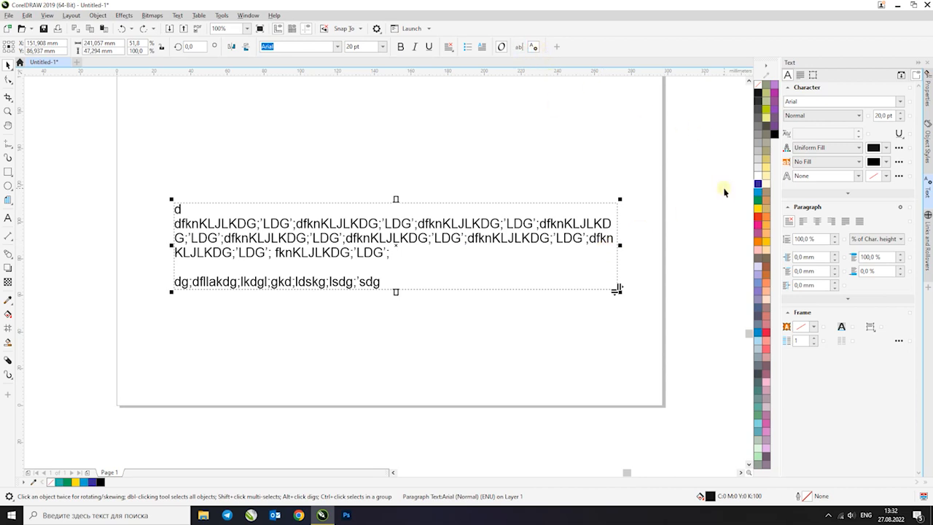
click(900, 101)
click(900, 103)
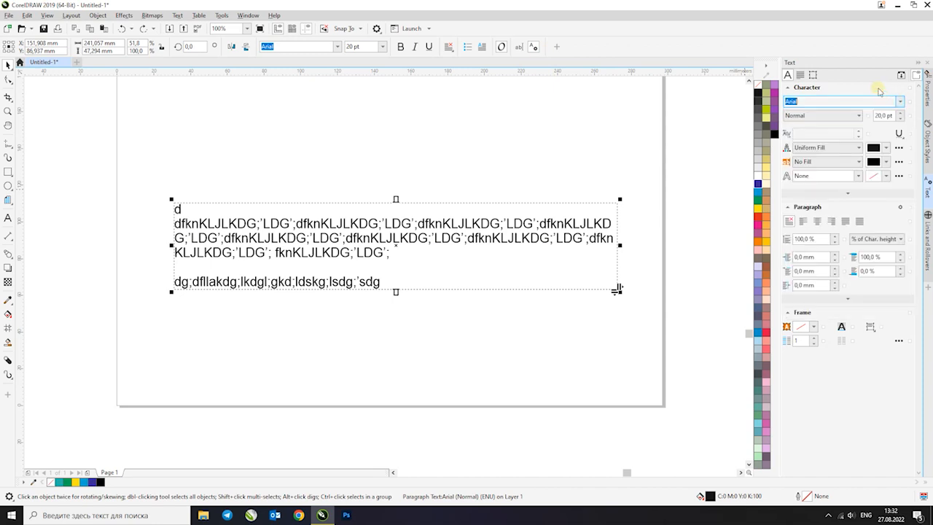
click(879, 90)
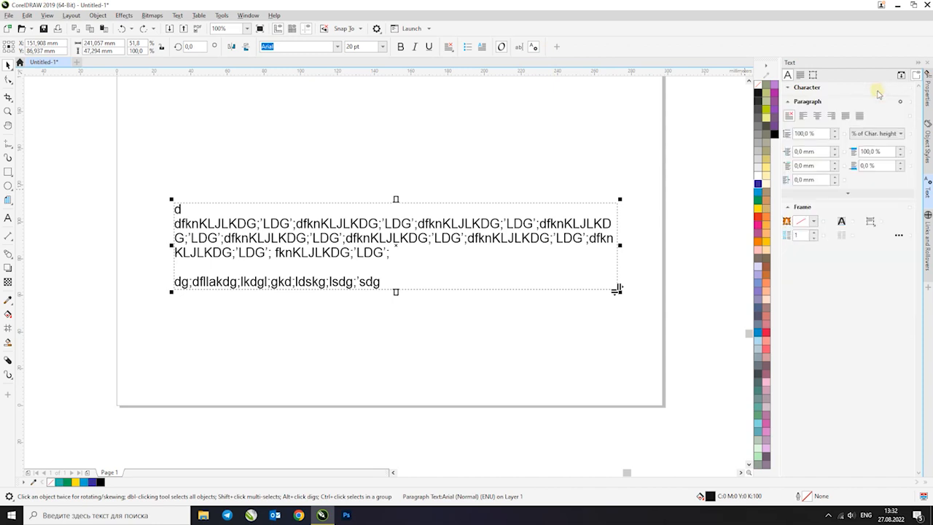
Add the artistic text letter "К" in 24 pt Arial above the paragraph text frame
click(668, 197)
click(578, 230)
click(7, 217)
click(366, 158)
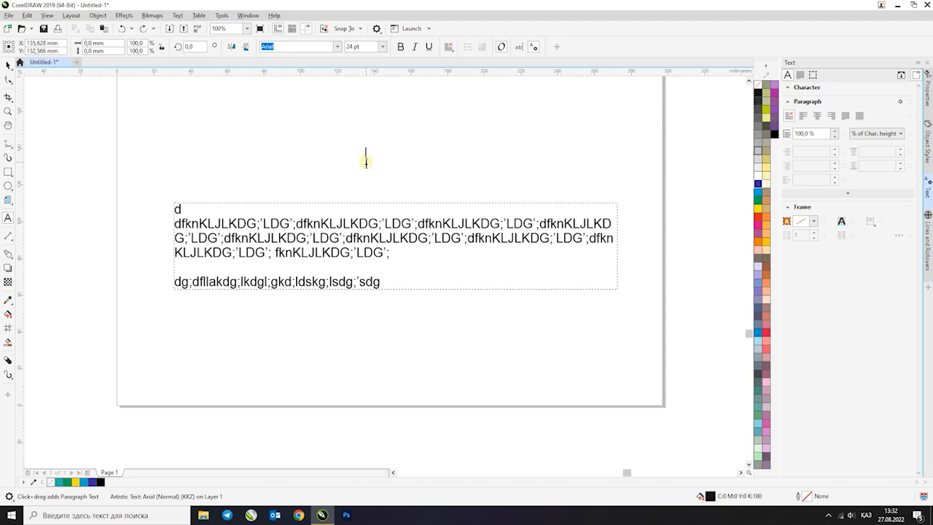
text(K)
scroll(373, 155, up, 2)
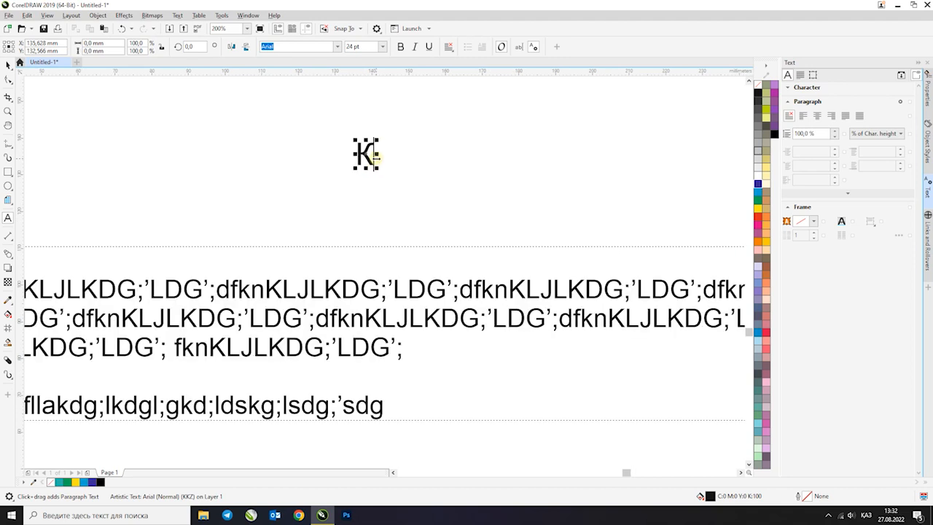
click(7, 64)
scroll(350, 162, up, 4)
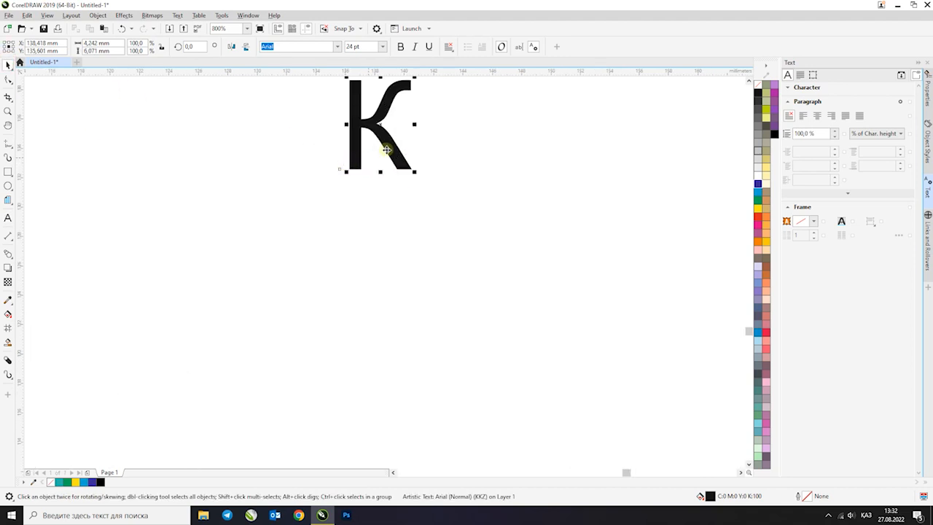
Draw a small rectangle about 0.8 × 1.2 mm at the lower-right foot of the letter "К"
click(8, 171)
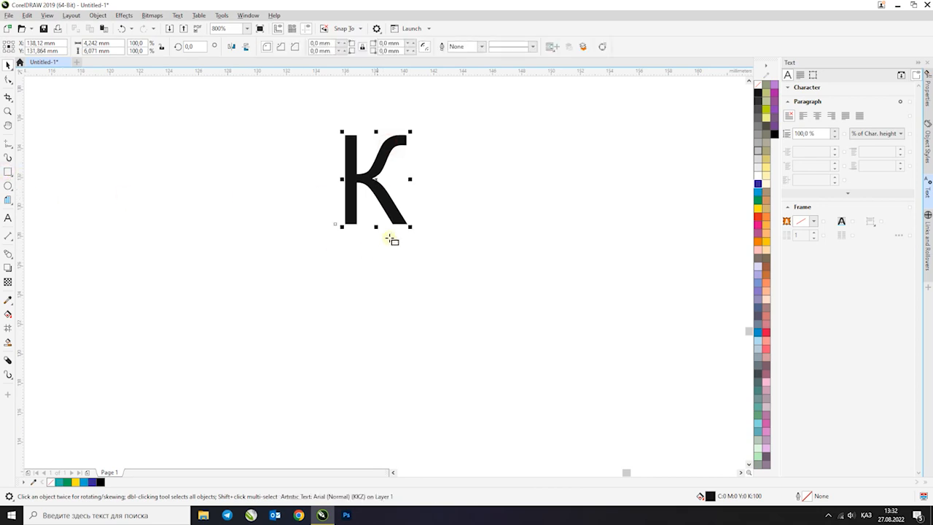
scroll(399, 220, up, 1)
drag(292, 228, 416, 229)
key(space)
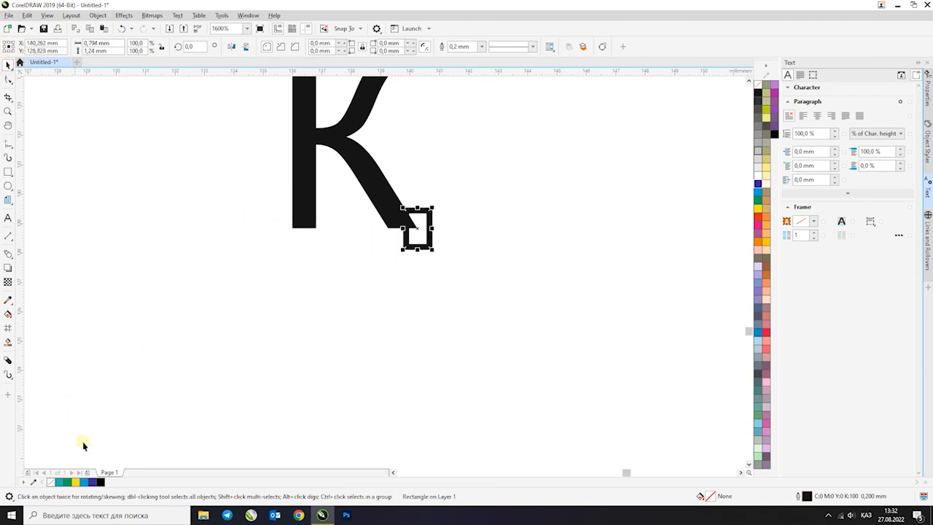
Fill the small rectangle at the foot of the "К" with black, without an outline, and stretch it downward as a descender
click(101, 481)
right_click(758, 84)
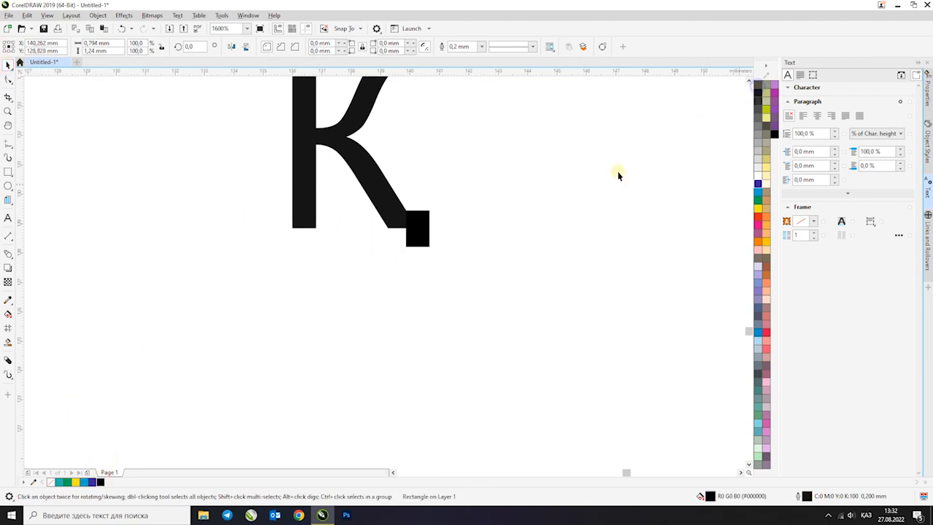
scroll(473, 253, down, 3)
scroll(469, 242, up, 3)
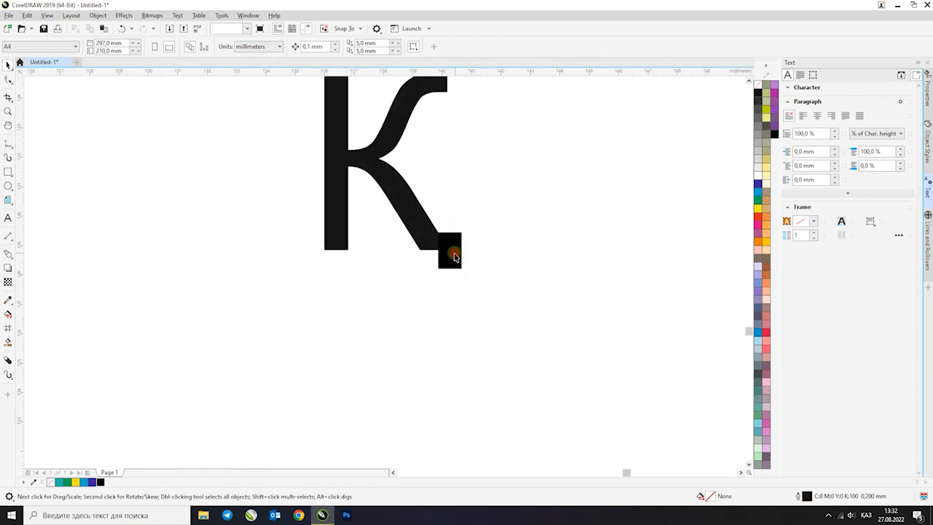
drag(452, 249, 445, 287)
click(507, 260)
scroll(480, 277, down, 2)
click(444, 241)
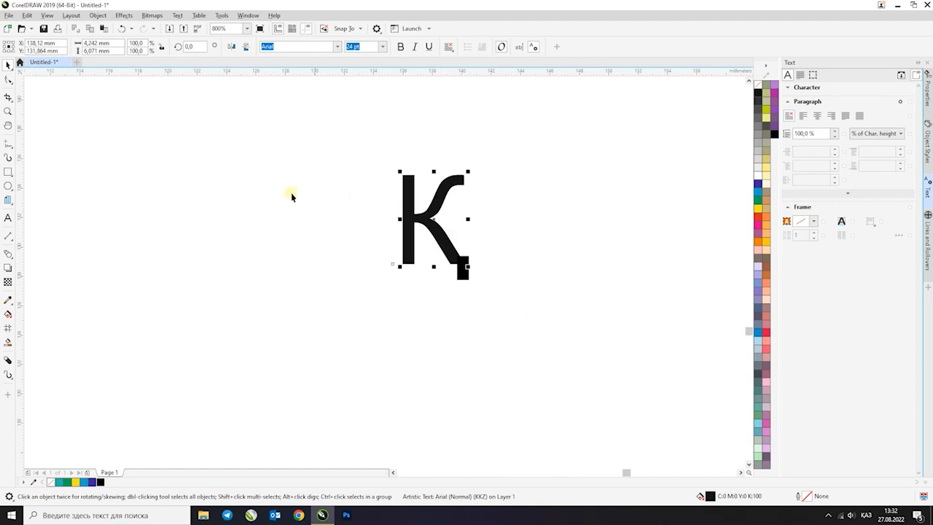
View the finished letter beside the paragraph text, close the text properties and show all objects in the document
scroll(290, 194, down, 1)
scroll(437, 204, down, 2)
scroll(427, 202, up, 1)
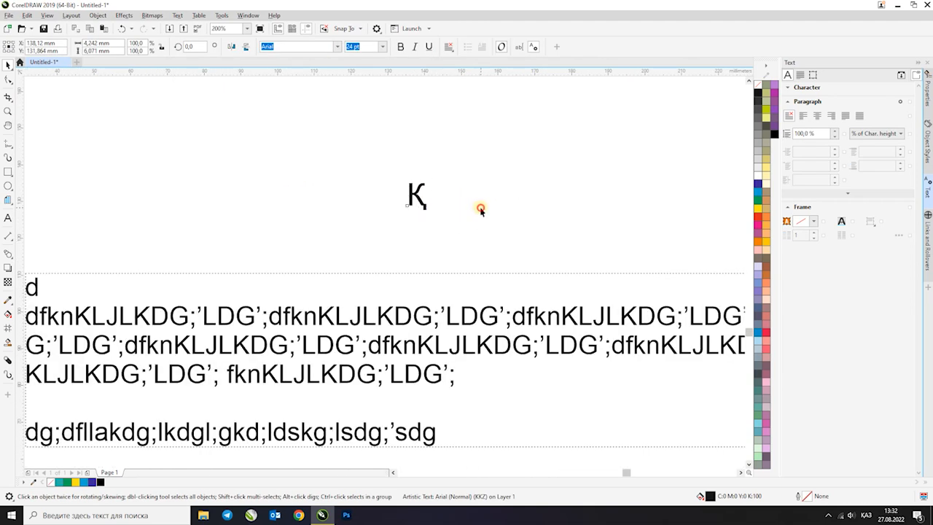
click(479, 208)
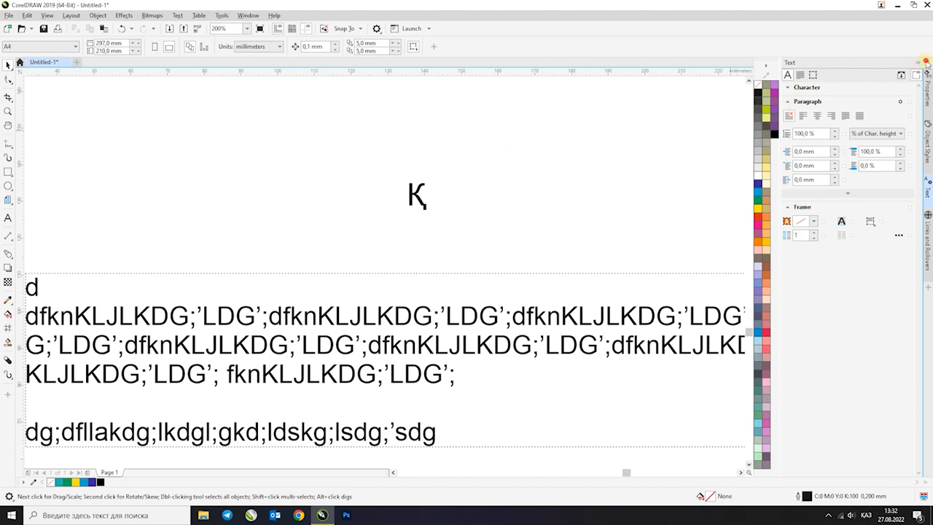
click(925, 62)
key(F4)
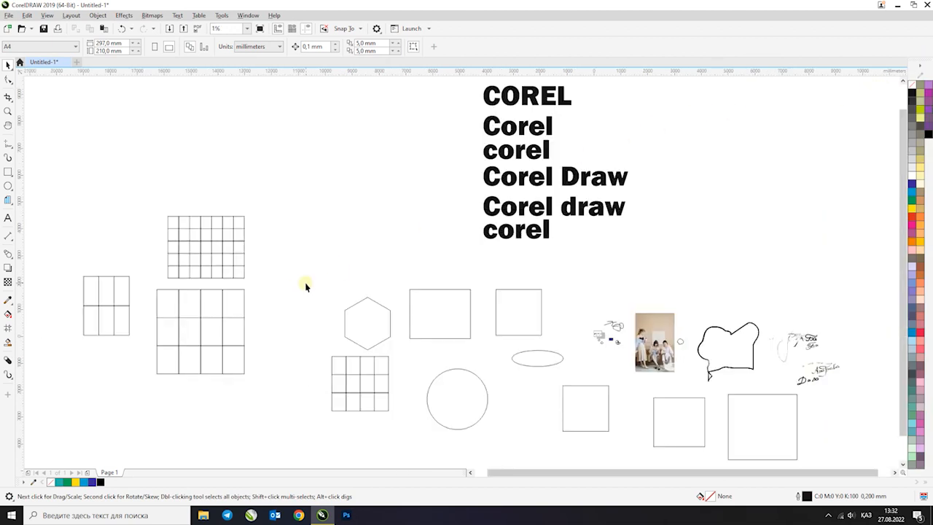
click(9, 237)
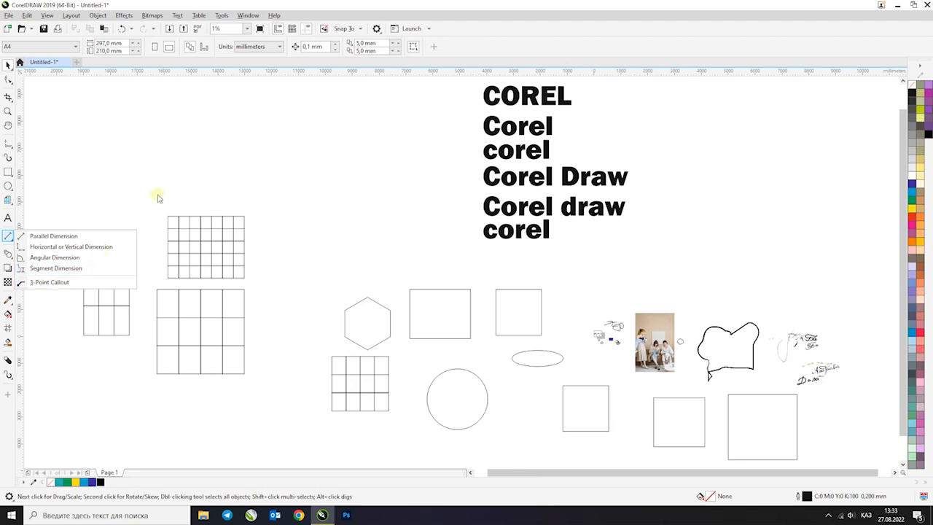
click(8, 78)
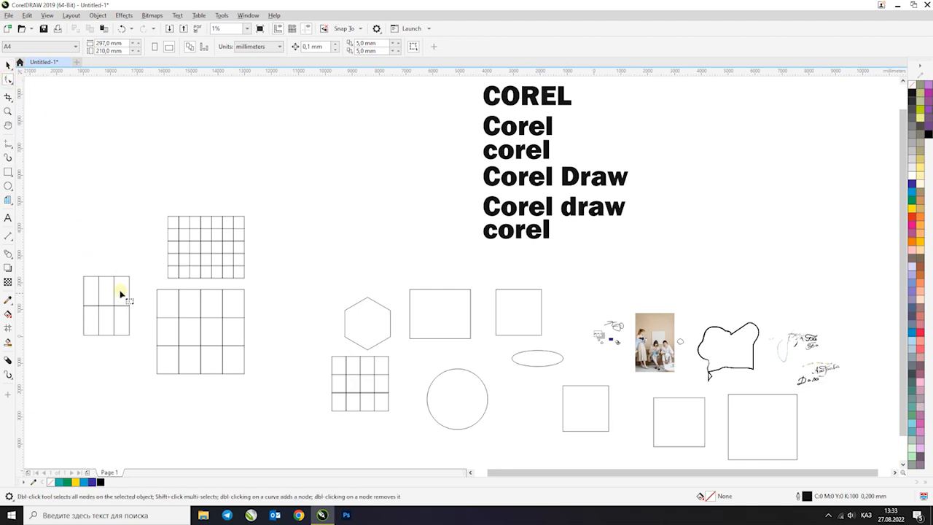
click(8, 66)
click(125, 139)
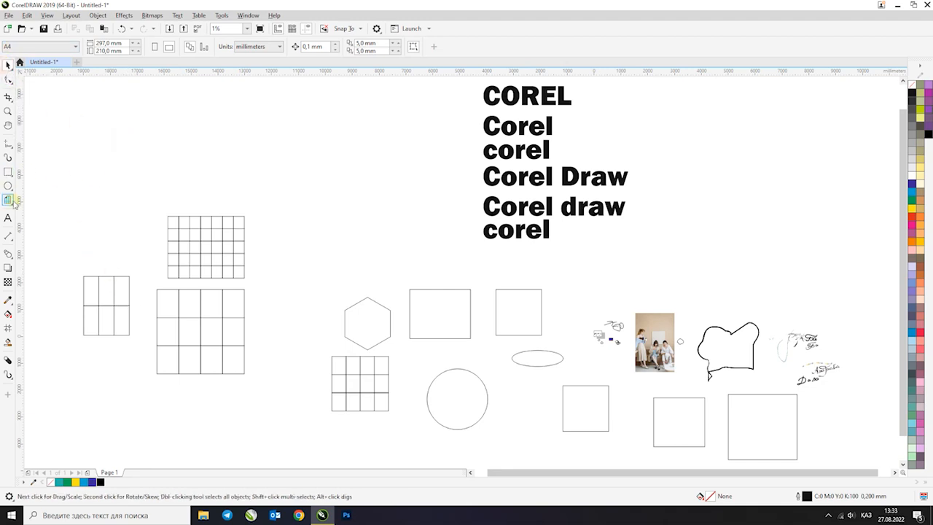
Draw a two-segment line about 906 × 727 mm from the upper edge of the seven-column grid and delete it
click(8, 145)
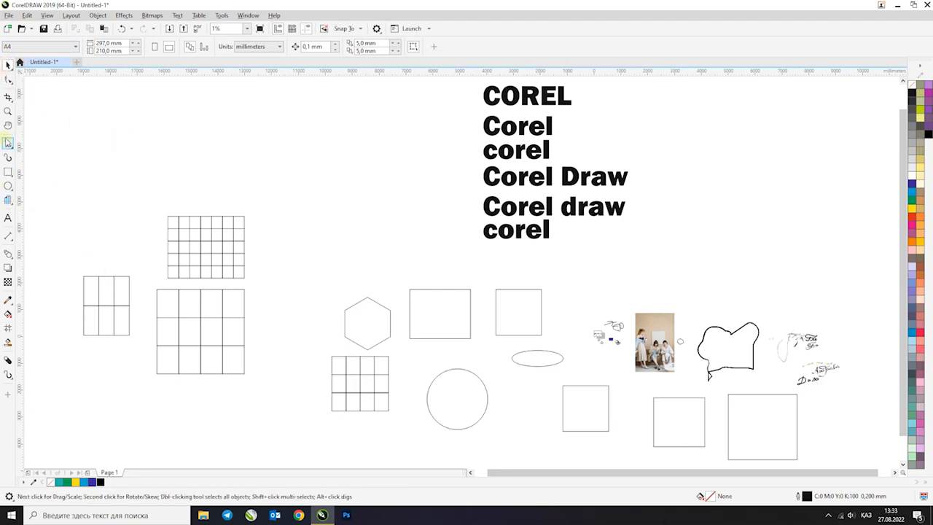
scroll(195, 211, up, 2)
click(193, 218)
click(220, 176)
click(248, 176)
key(space)
scroll(154, 168, up, 1)
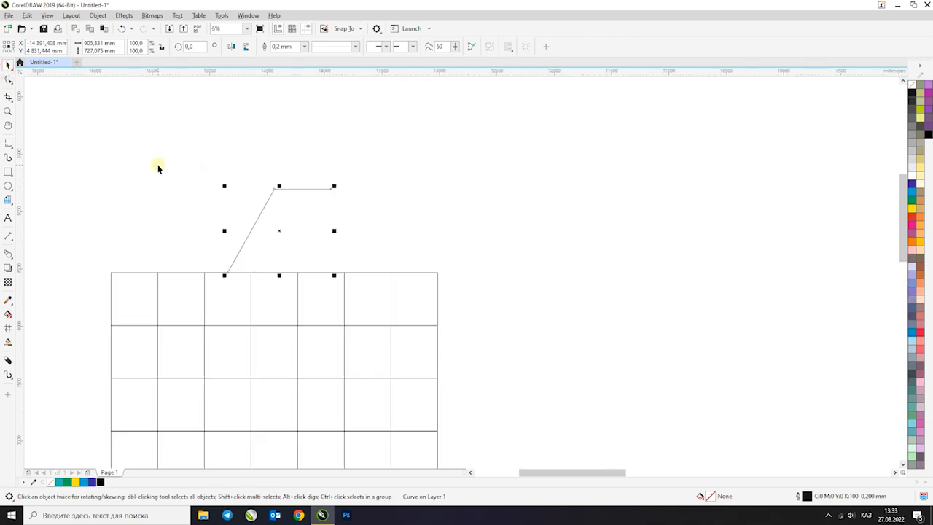
key(Delete)
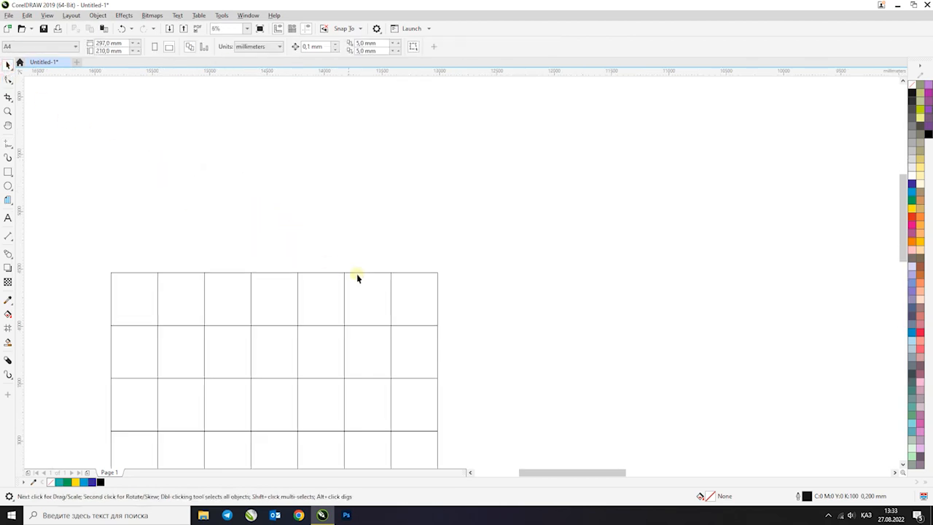
Select the photo of the three women and shift it slightly down and to the left
scroll(323, 274, down, 3)
key(F2)
drag(490, 344, 542, 383)
key(F2)
drag(179, 125, 488, 386)
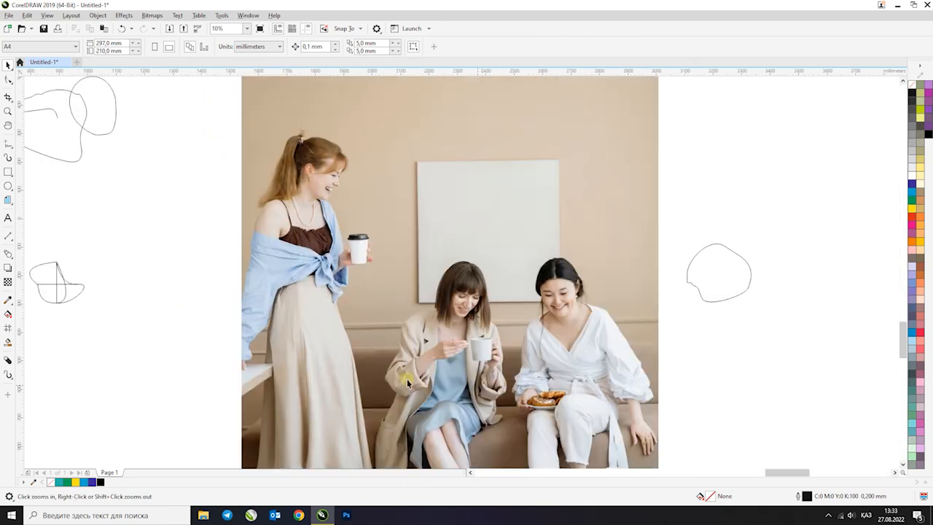
scroll(266, 193, down, 1)
click(326, 208)
drag(337, 179, 330, 206)
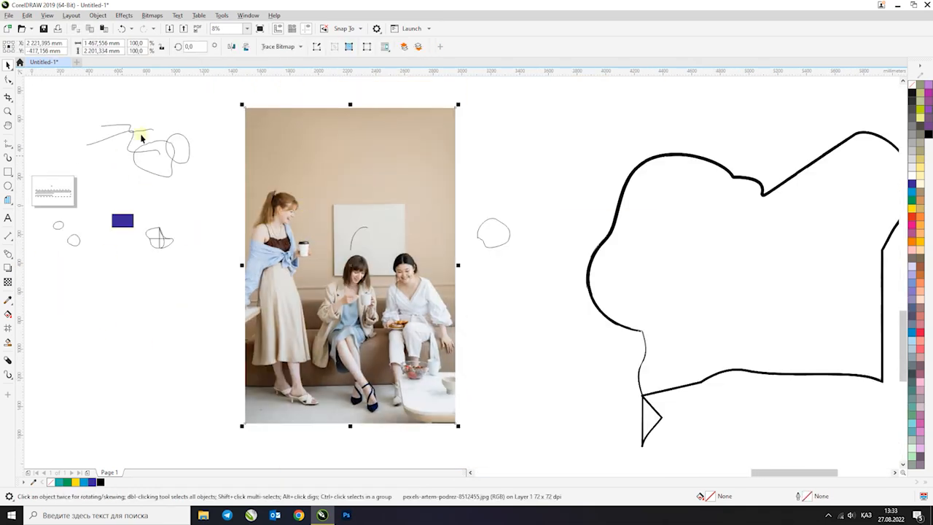
Draw a rectangle over the photo and set its size to 1000 × 1500 mm
click(8, 173)
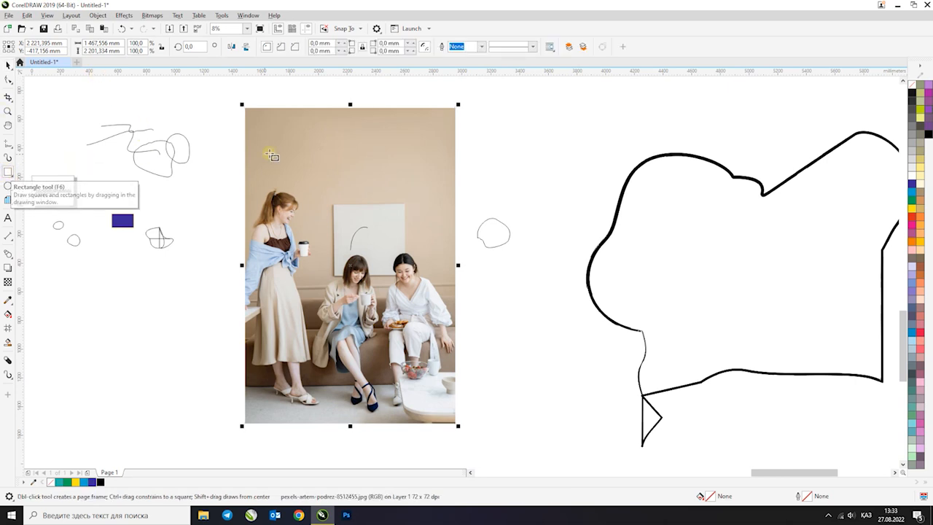
drag(253, 142, 417, 394)
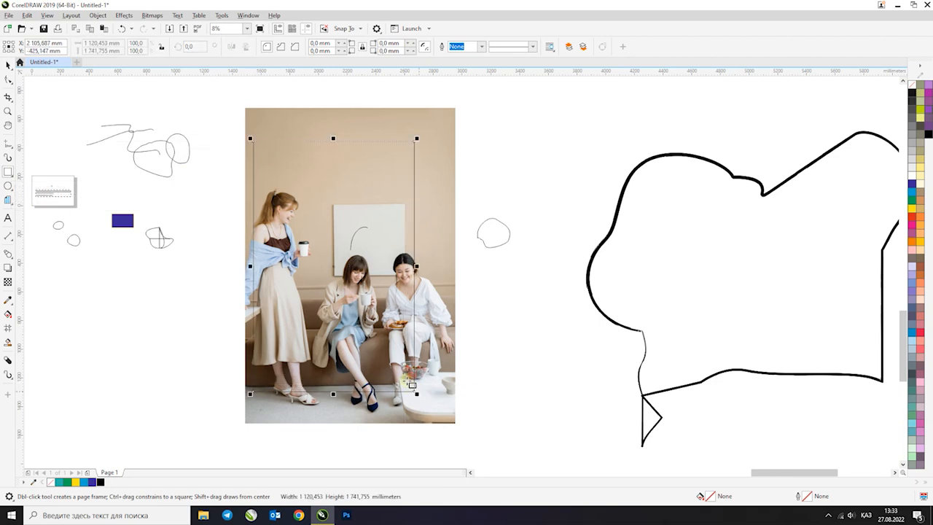
click(124, 43)
text(1000)
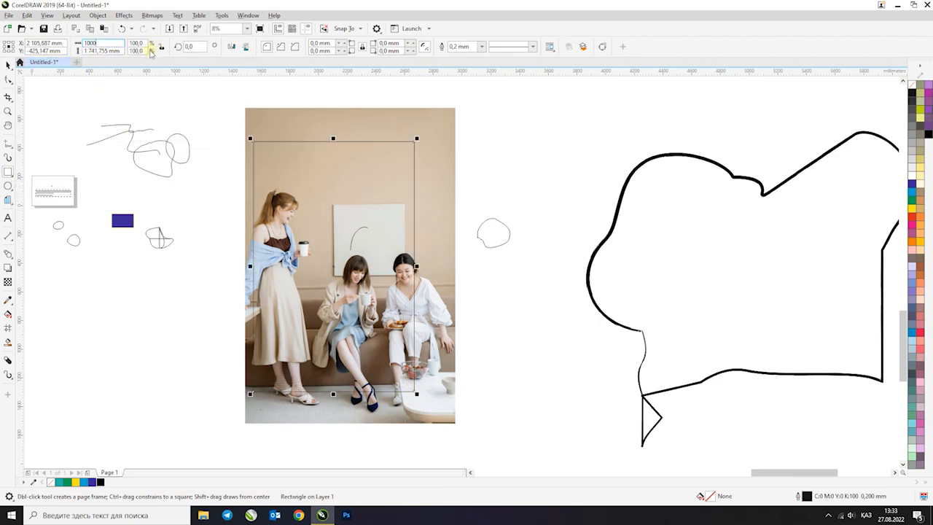
key(Return)
text(1500)
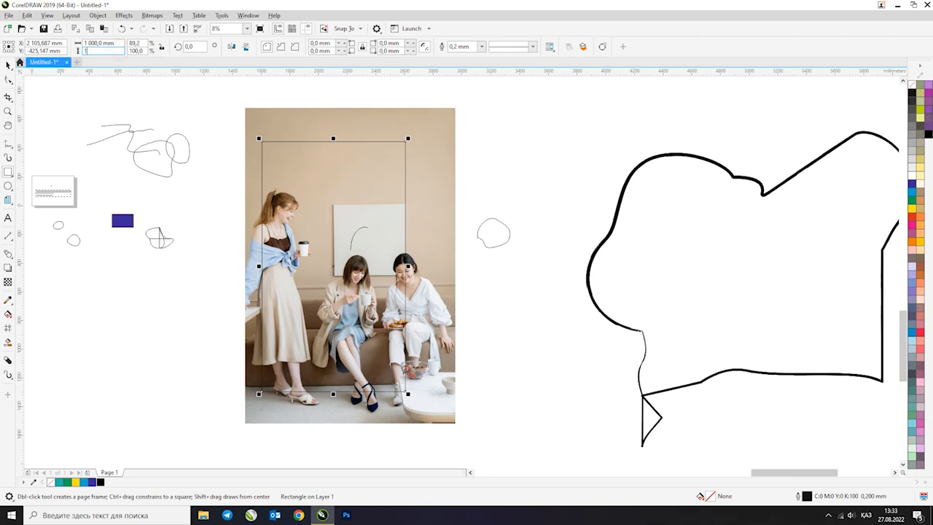
key(Return)
Center the photo on the rectangle
click(8, 64)
click(389, 138)
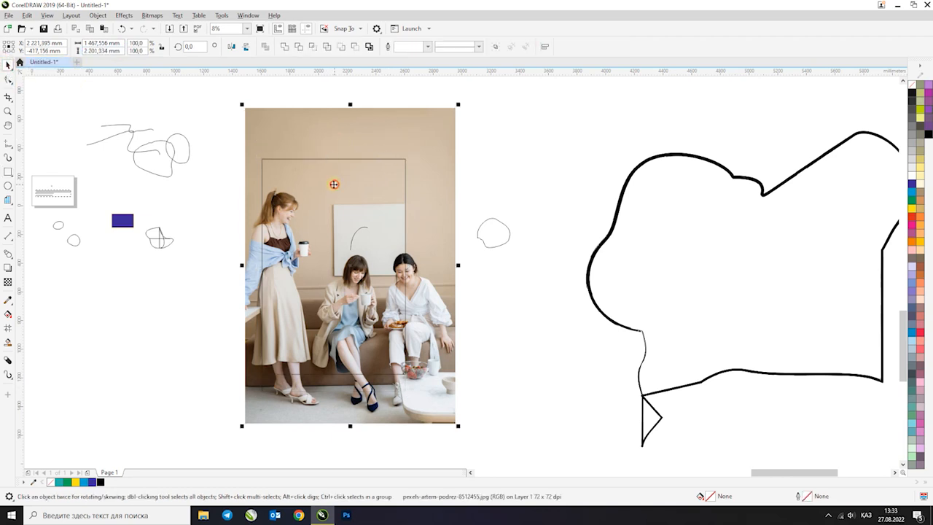
drag(357, 183, 341, 184)
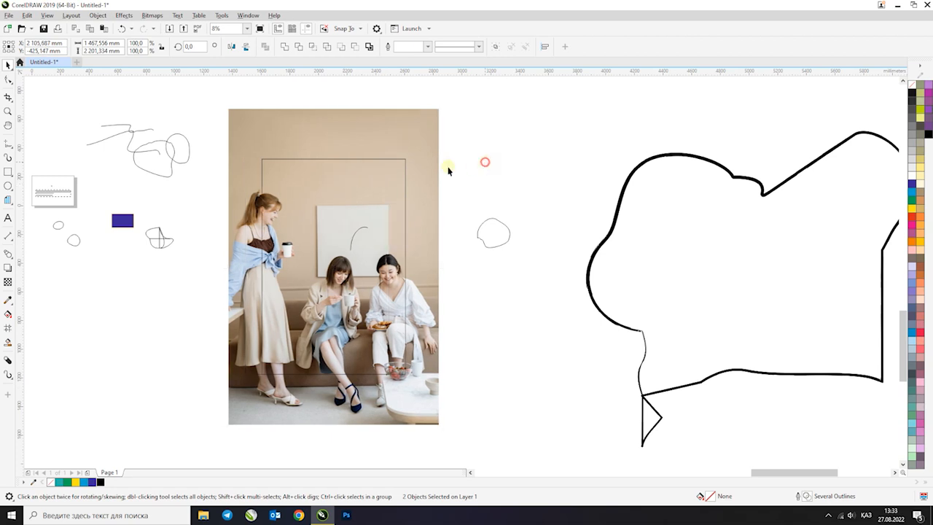
Lock the photo's proportions and set its width to 1000 mm
click(162, 46)
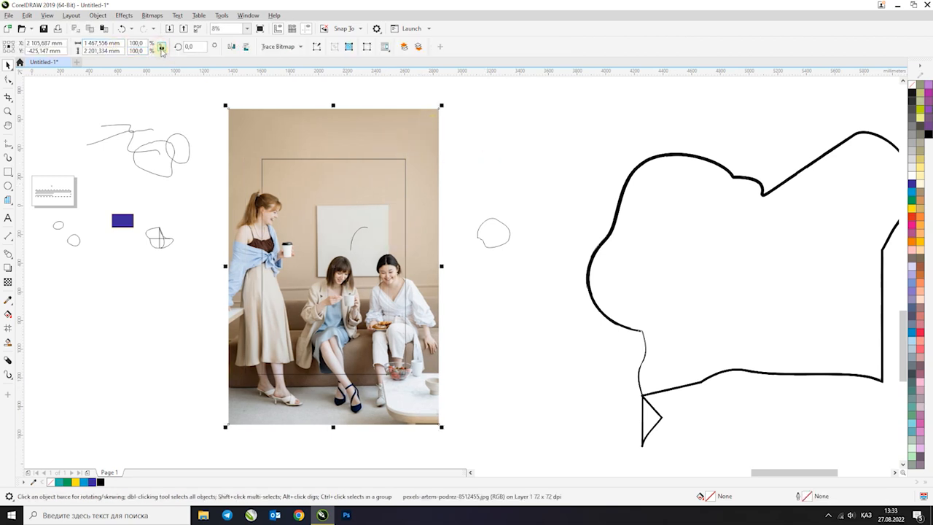
click(102, 43)
text(1 0)
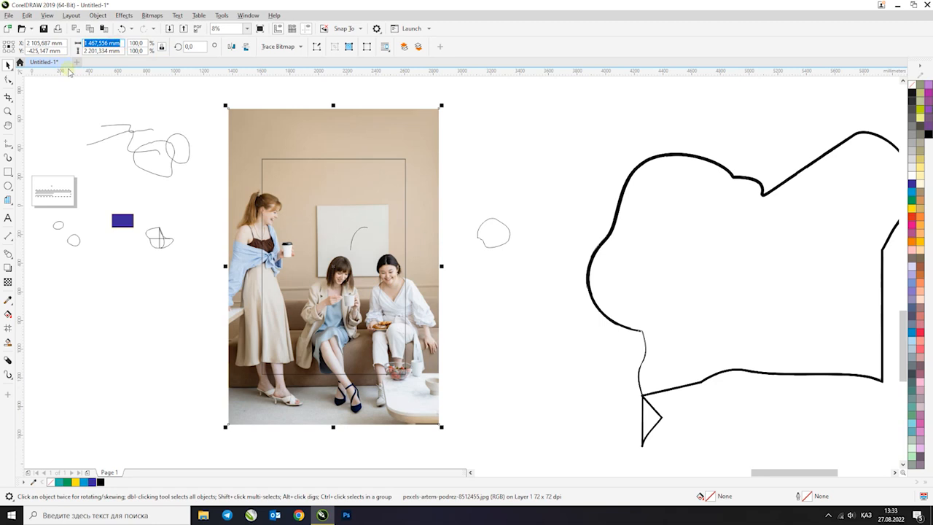
text(00)
key(Return)
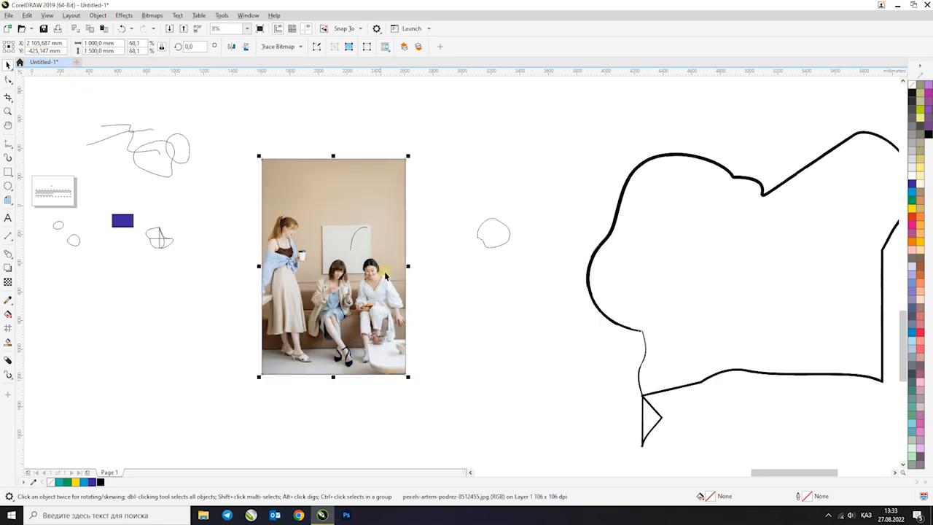
Compare the lower-right corners of the photo and the rectangle up close, and send the photo to the back
drag(229, 139, 486, 437)
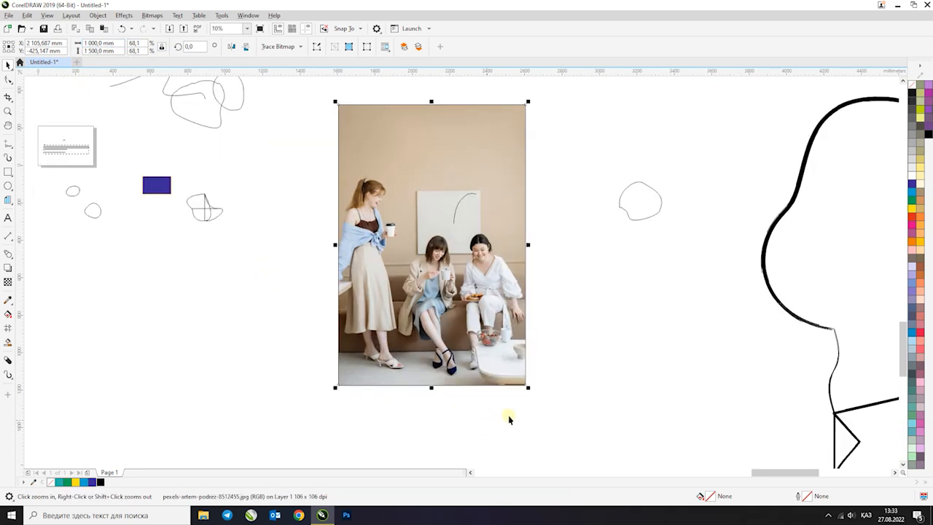
scroll(519, 391, up, 2)
scroll(523, 388, down, 3)
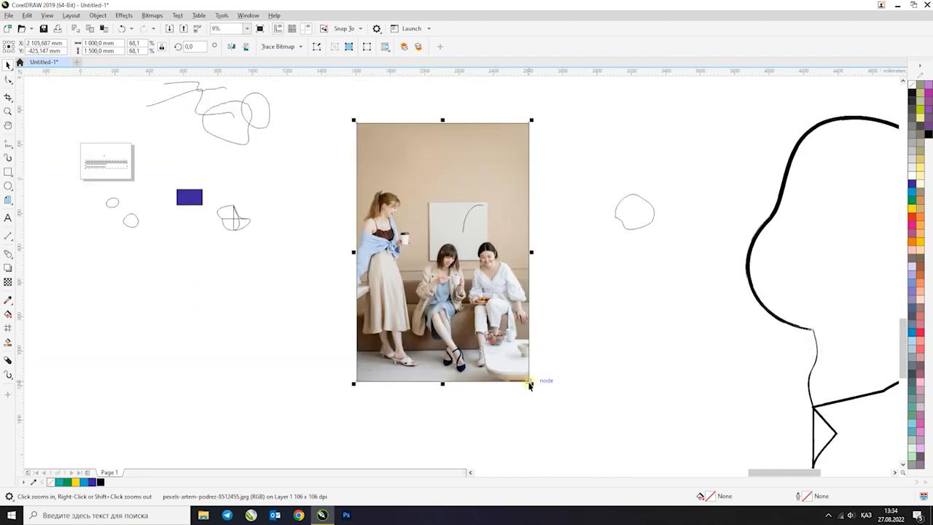
scroll(519, 386, up, 5)
drag(454, 308, 538, 367)
drag(319, 225, 265, 225)
key(ctrl+z)
key(shift+Page_Down)
click(229, 183)
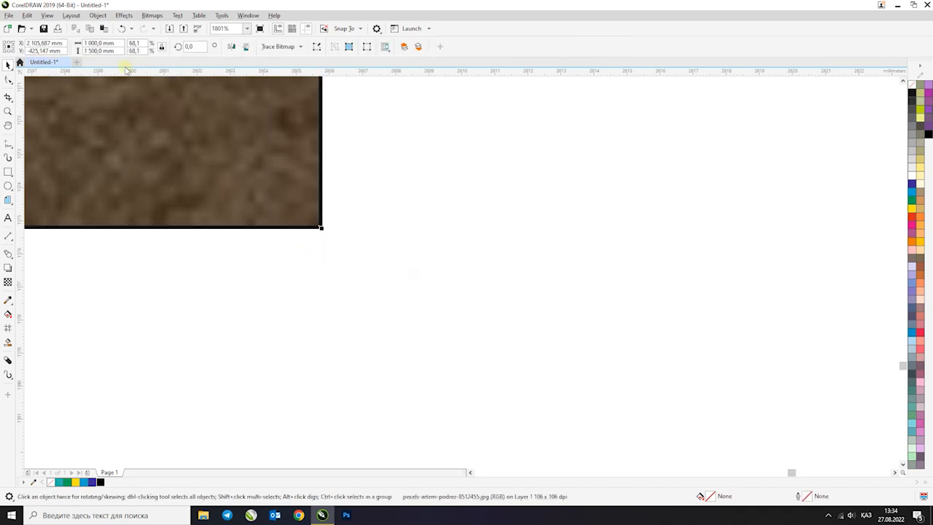
Enlarge the photo proportionally to a width of 1050 mm
click(116, 44)
text(1 050)
key(Return)
Try a photo width of 105 mm and set the width back to 1050 mm
click(116, 44)
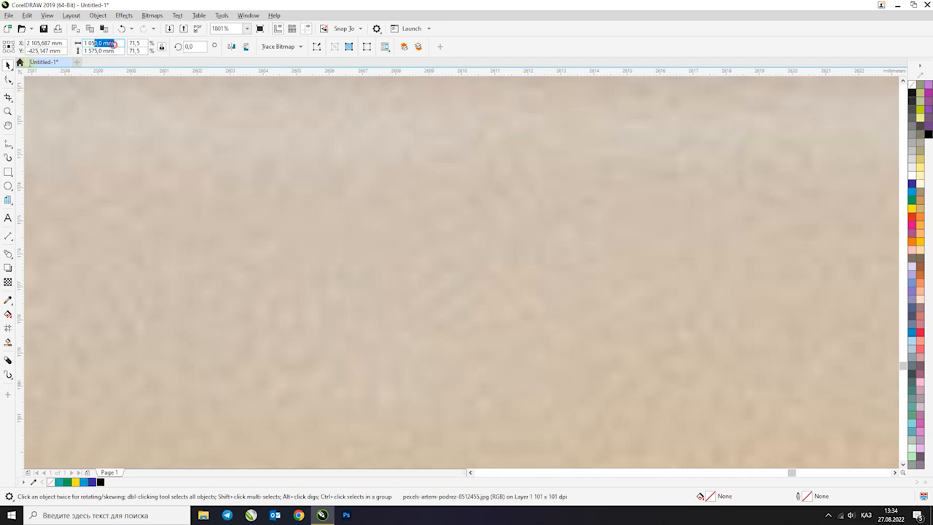
text(1050)
key(Return)
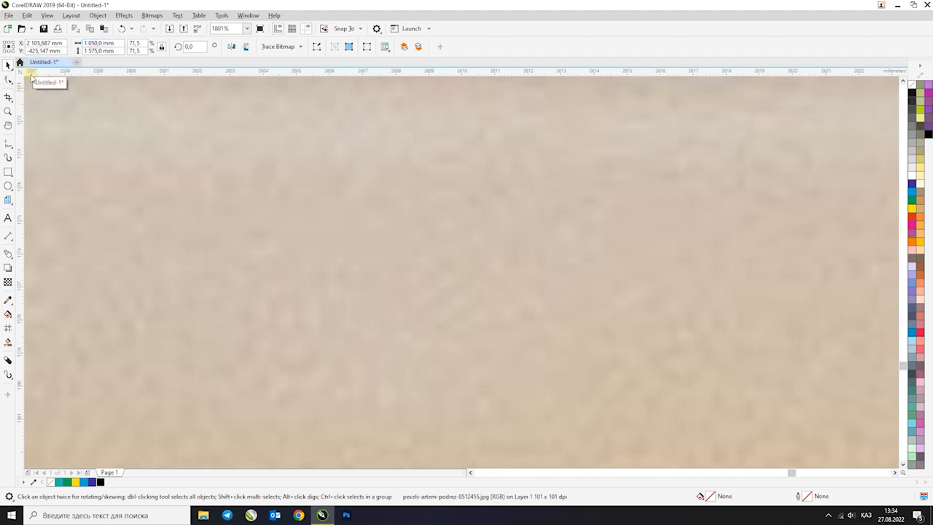
double_click(115, 42)
text(105)
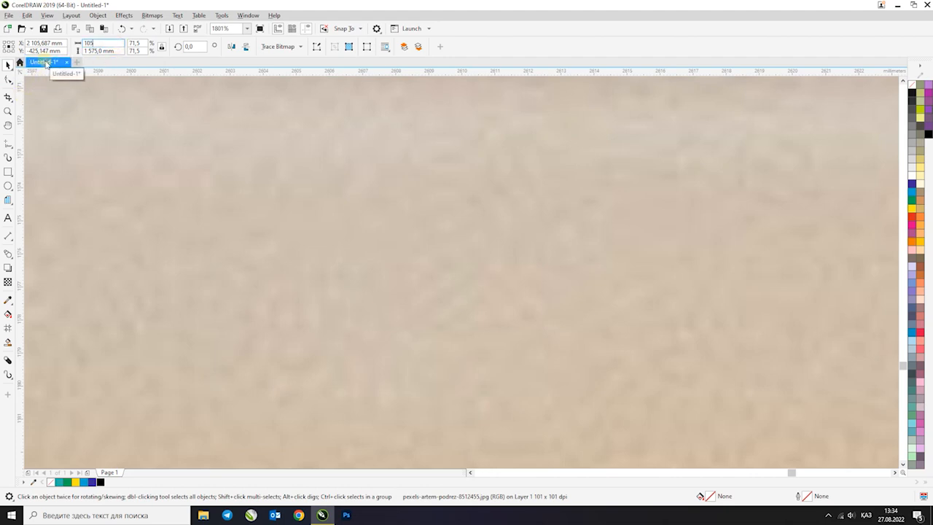
key(Return)
scroll(497, 343, down, 6)
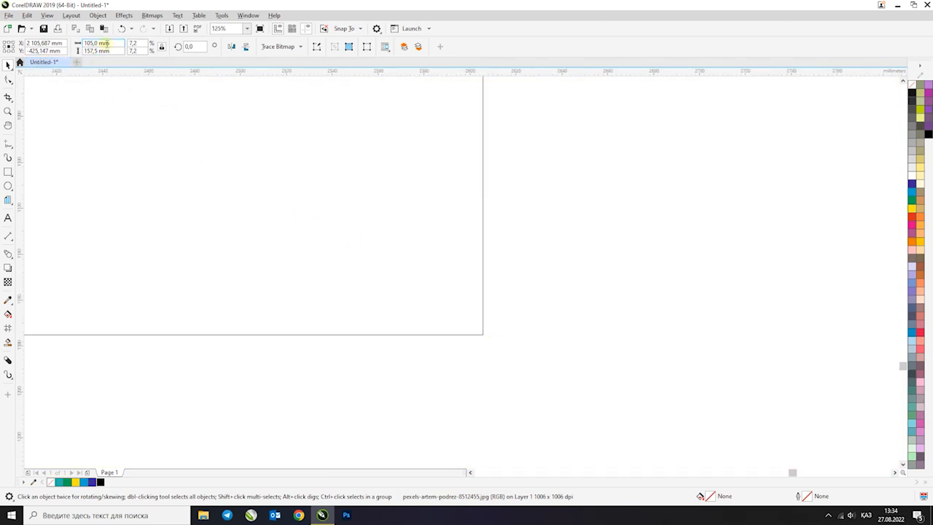
drag(112, 44, 27, 64)
text(1050)
key(Return)
scroll(443, 316, down, 4)
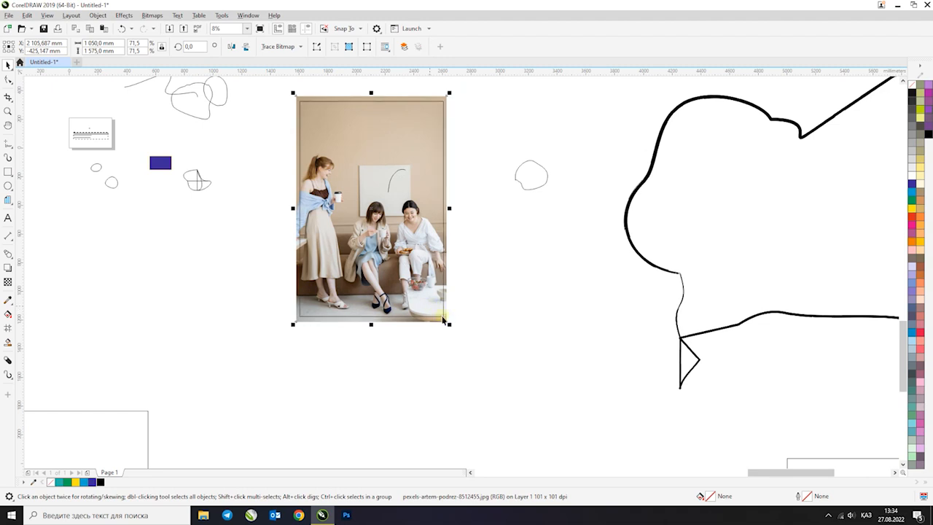
Examine the margin of the enlarged photo that extends beyond the rectangle's edges
scroll(444, 316, down, 5)
key(F2)
drag(359, 190, 471, 293)
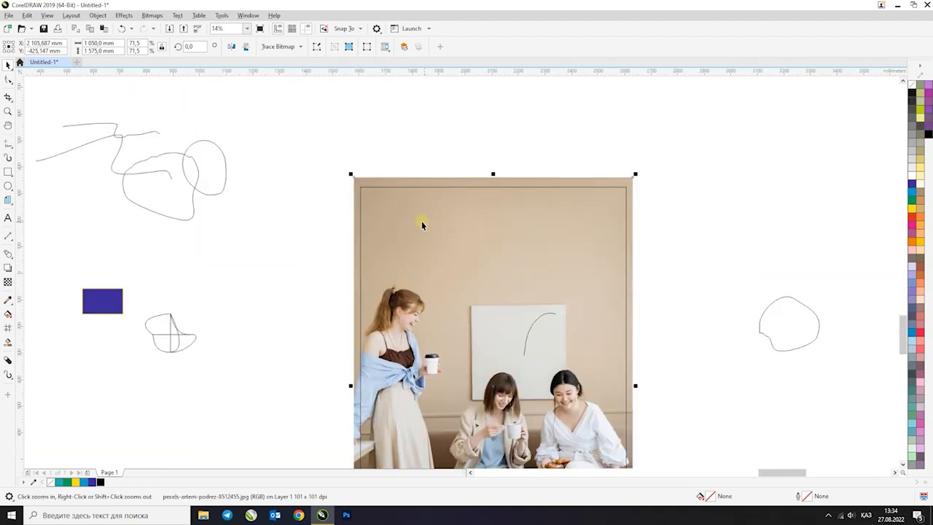
shift+click(409, 231)
scroll(405, 233, down, 1)
scroll(429, 295, up, 2)
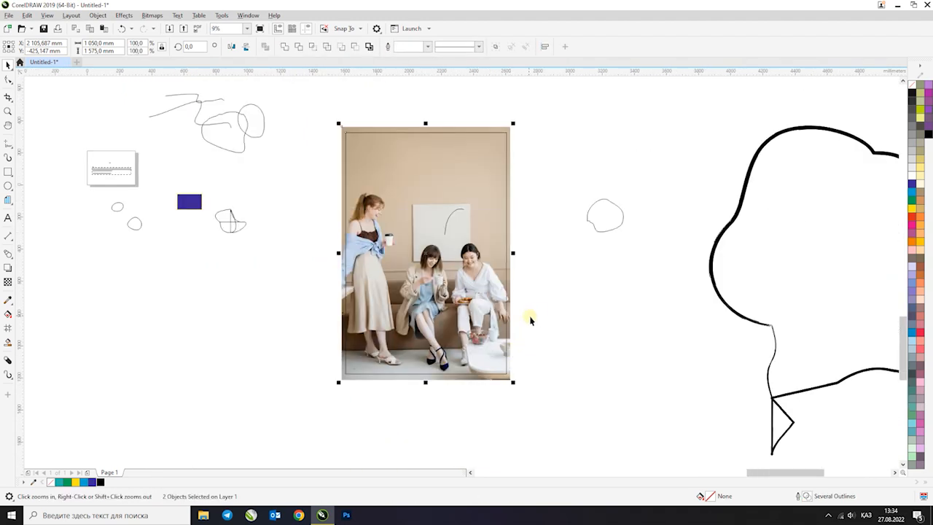
click(535, 315)
click(538, 138)
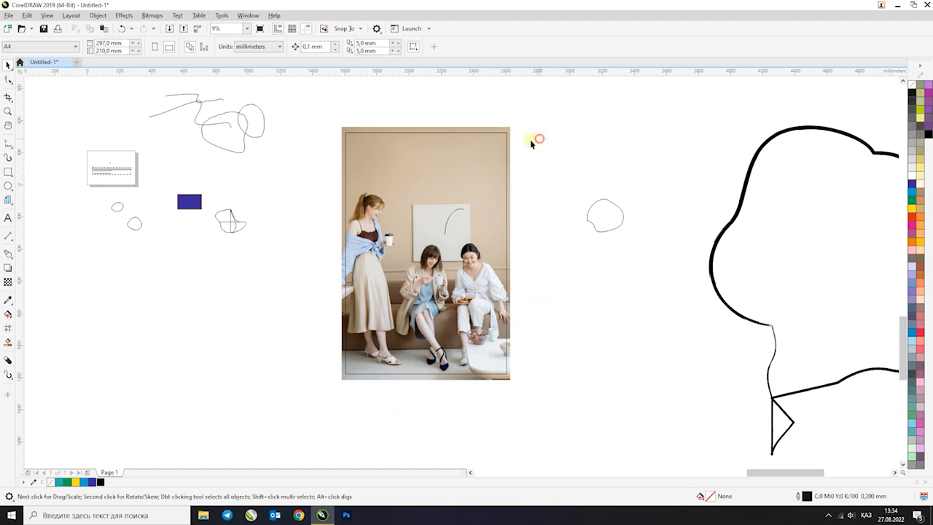
click(503, 134)
key(F2)
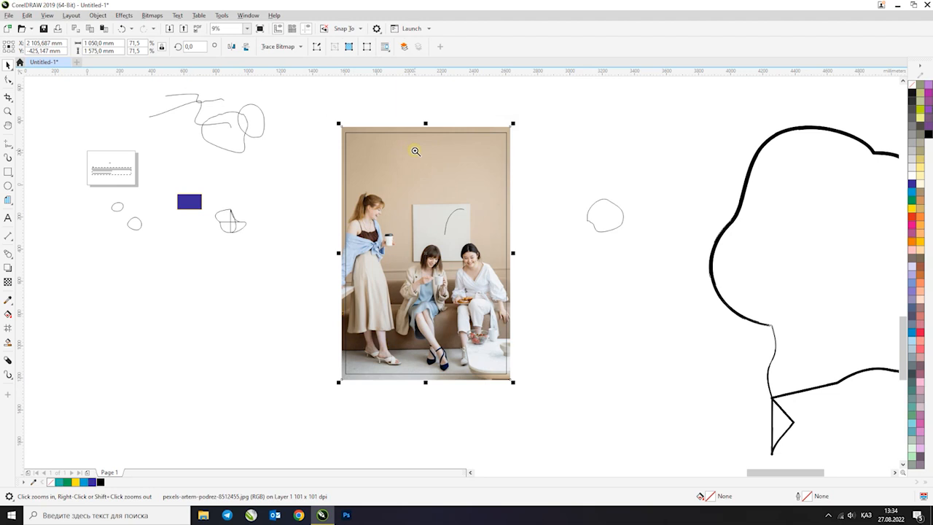
drag(317, 127, 567, 394)
scroll(409, 217, down, 1)
Move the small freehand curve off the photo to the empty area above the round shape beside it
key(F2)
drag(340, 131, 548, 356)
click(461, 224)
drag(562, 175, 421, 263)
drag(461, 225, 636, 170)
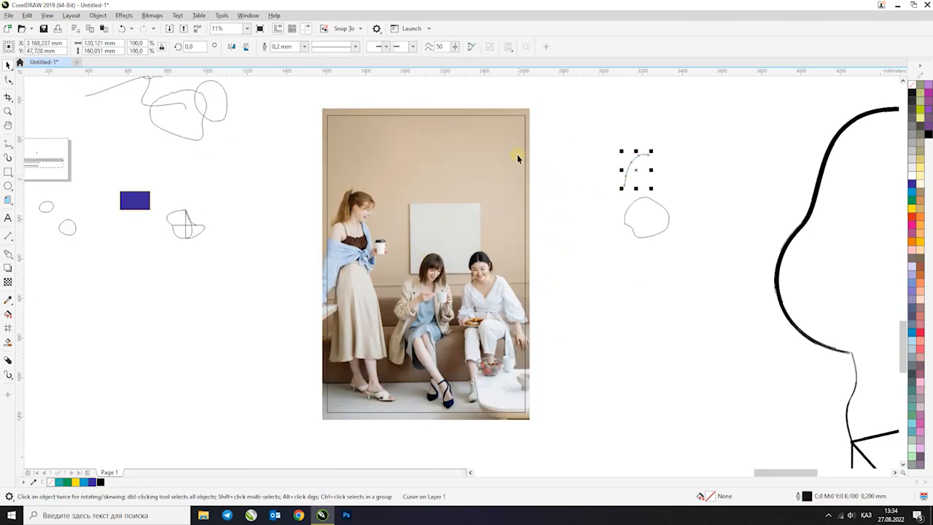
Place the enlarged photo inside the 1000 × 1500 mm rectangle with PowerClip and keep the clipped rectangle selected
click(525, 124)
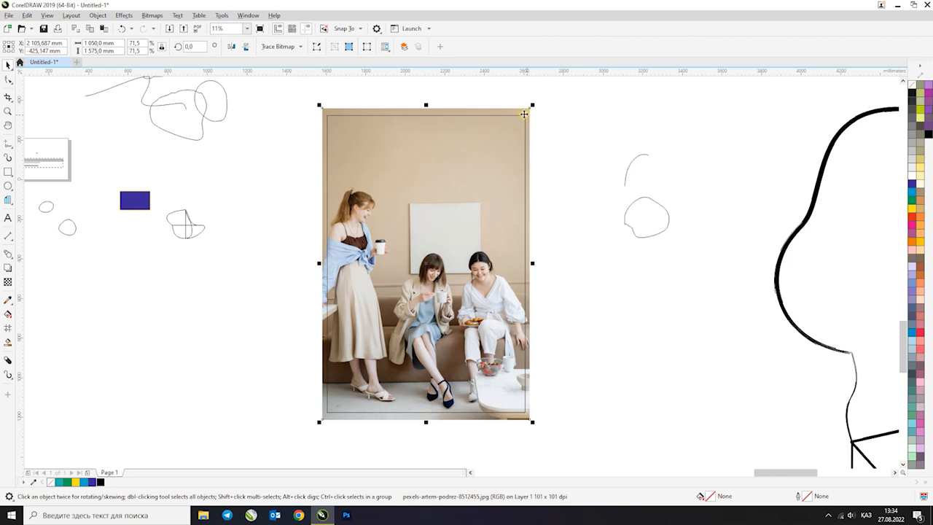
right_click(524, 111)
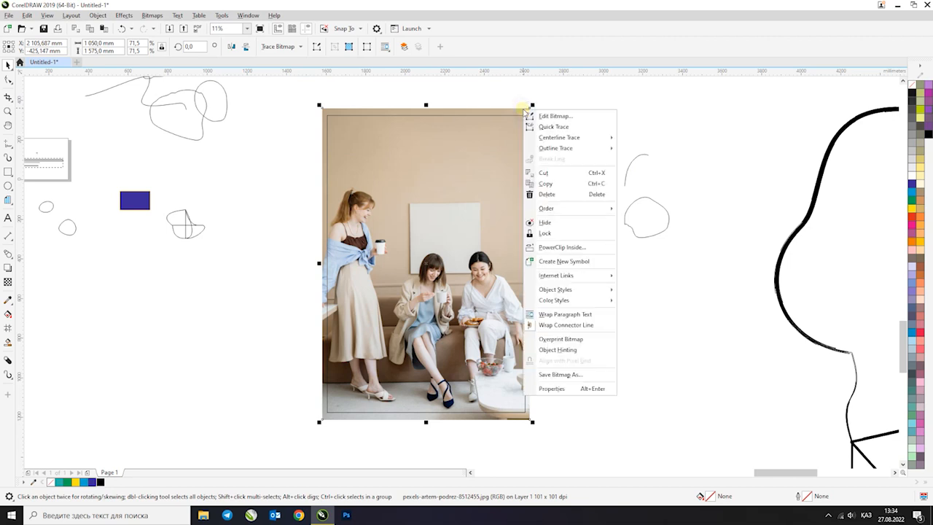
click(561, 248)
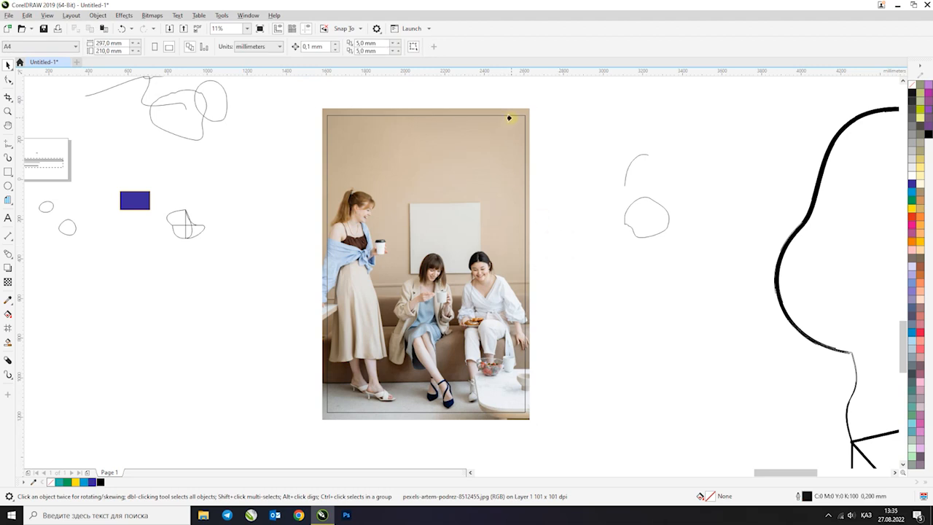
click(510, 122)
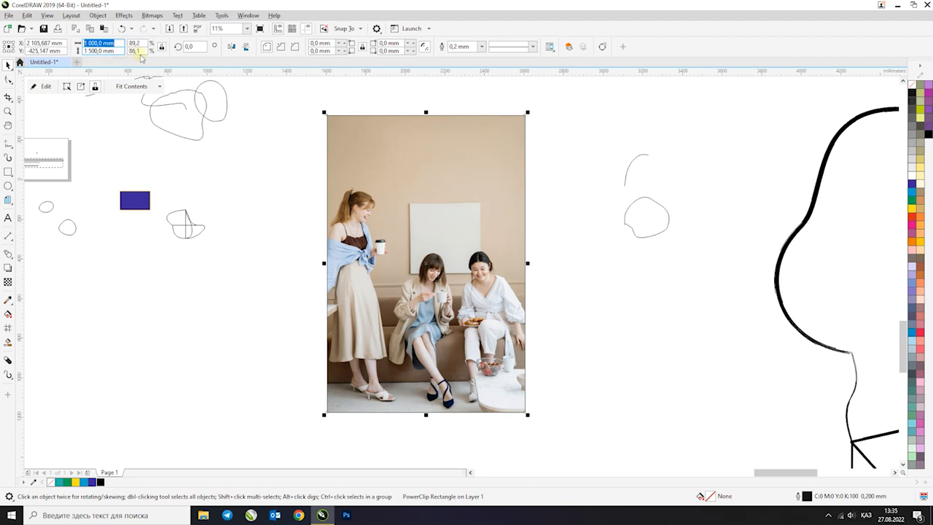
click(372, 167)
click(263, 145)
click(427, 173)
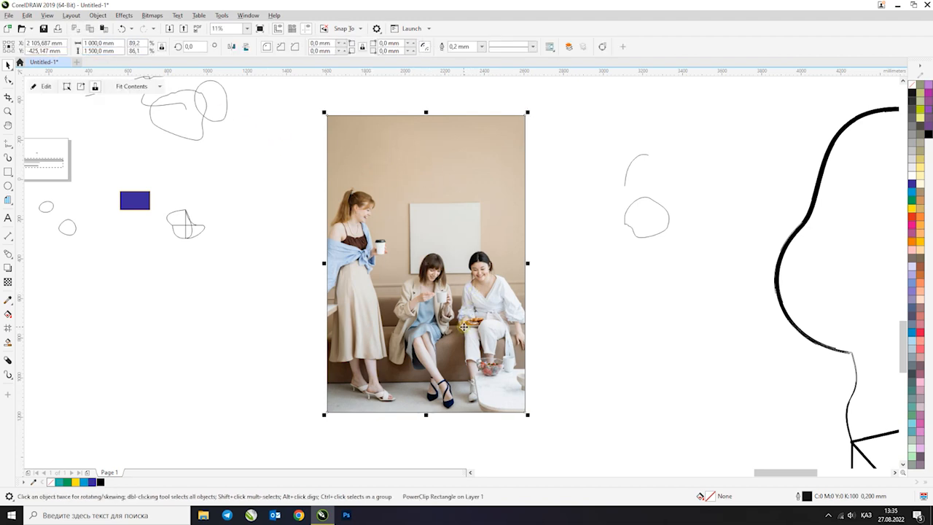
key(ctrl+e)
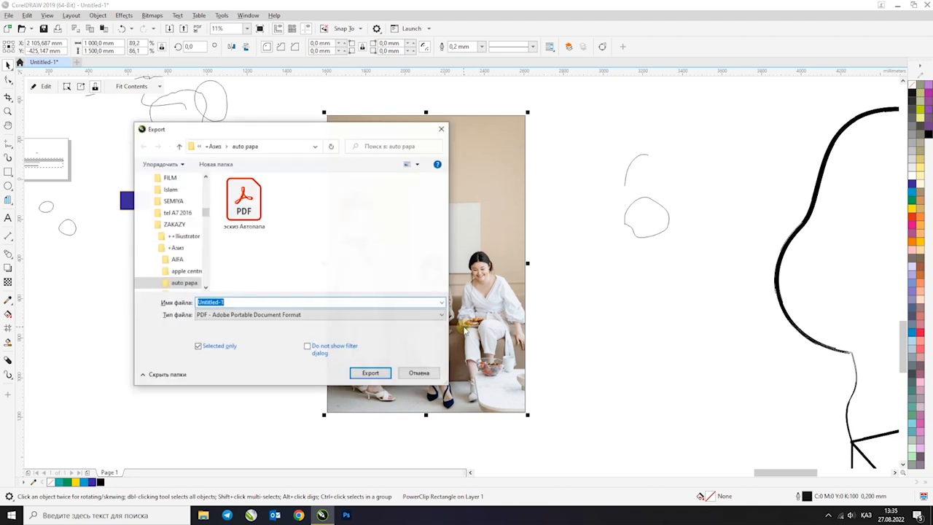
click(442, 129)
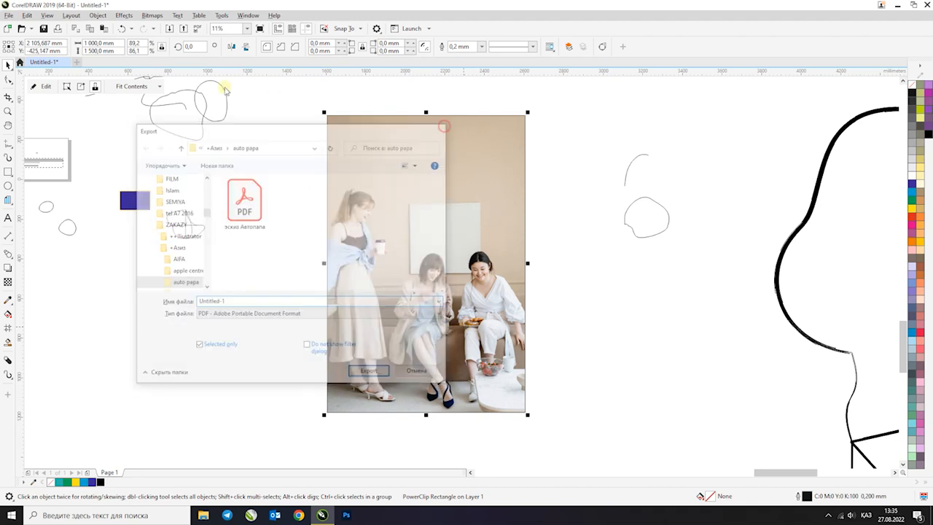
click(183, 30)
key(Escape)
Start exporting the selected PowerClip photo with TIF - TIFF Bitmap as the file format
click(9, 15)
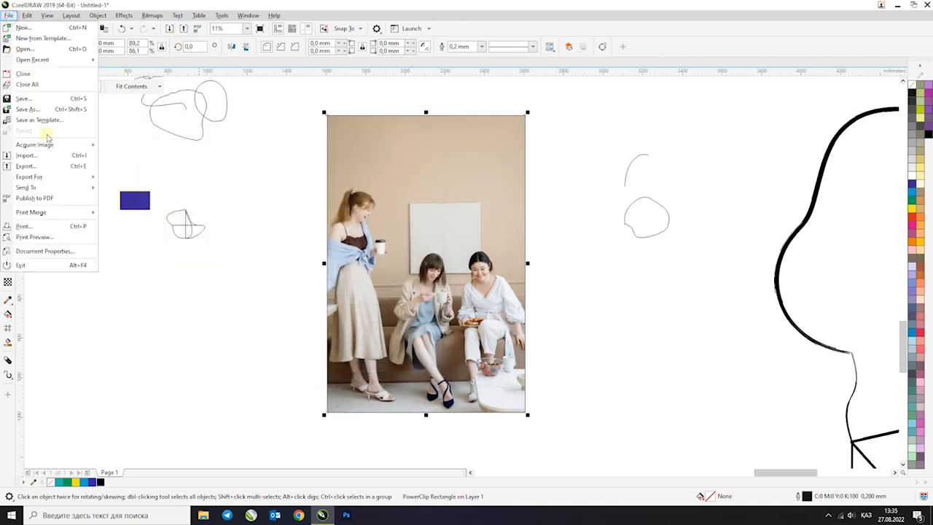
click(48, 167)
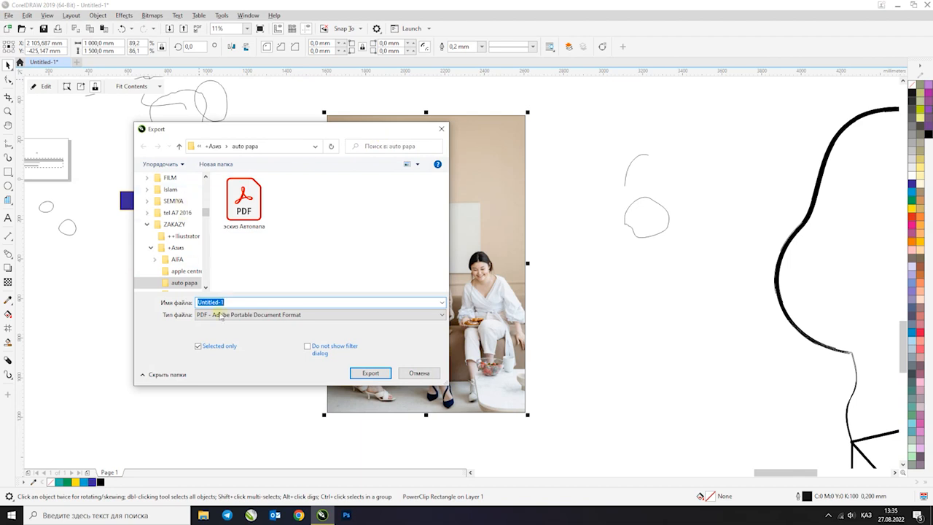
click(228, 315)
scroll(255, 219, down, 3)
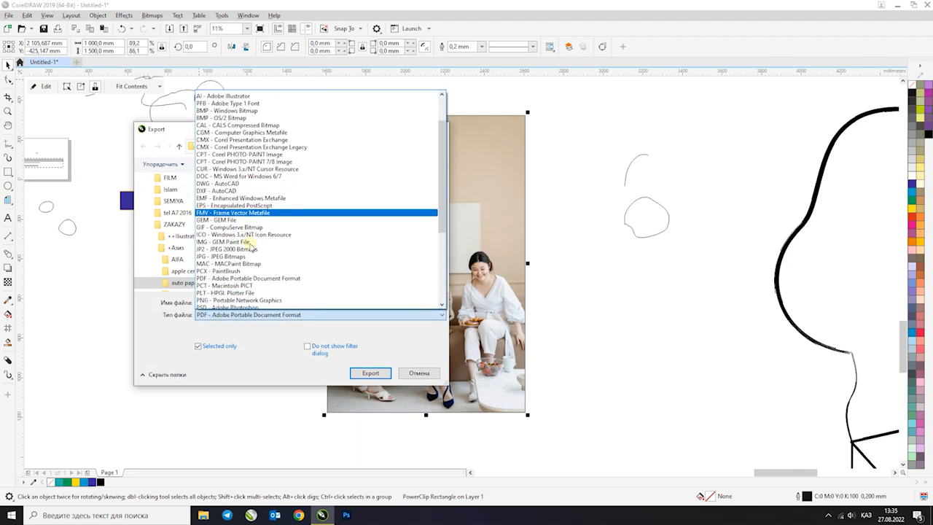
scroll(257, 260, down, 2)
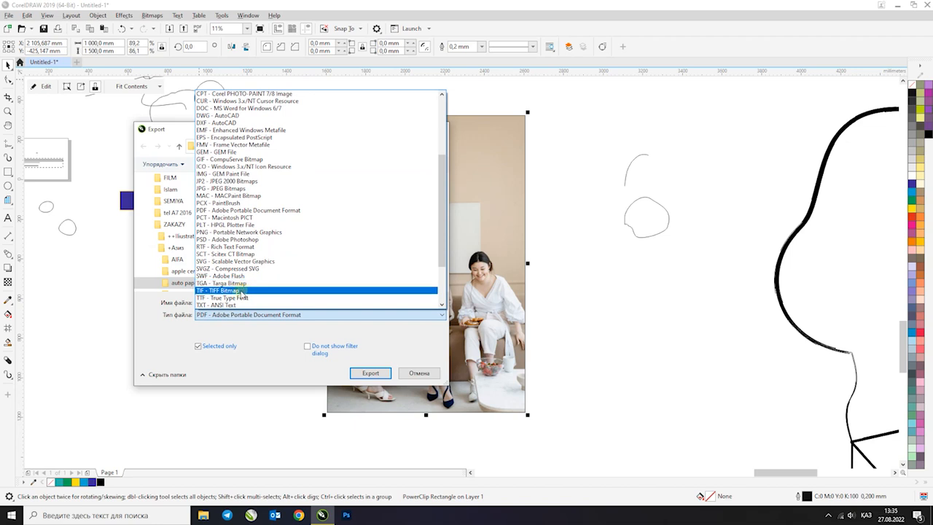
click(242, 291)
Name the export file qyzdar, save it to the desktop and use LZW compression
double_click(233, 302)
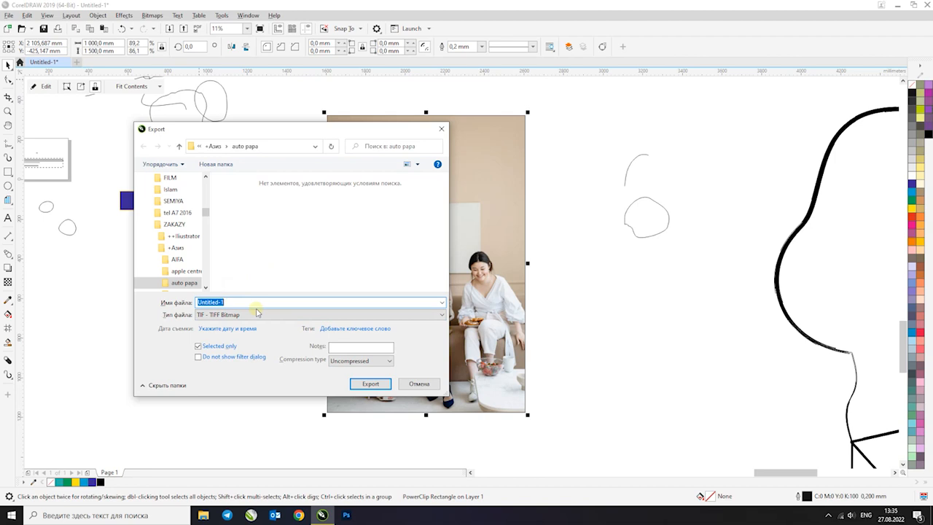
text(yzdar)
scroll(204, 216, up, 5)
click(177, 199)
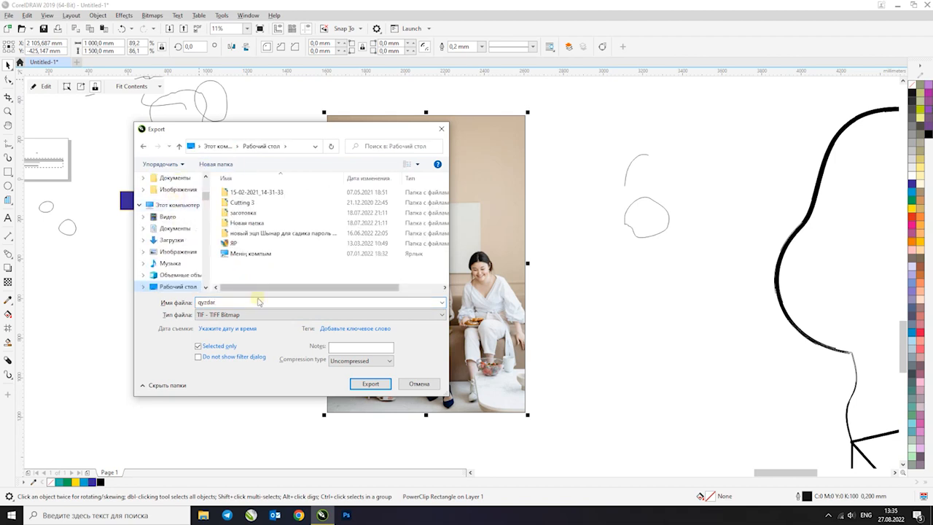
click(364, 362)
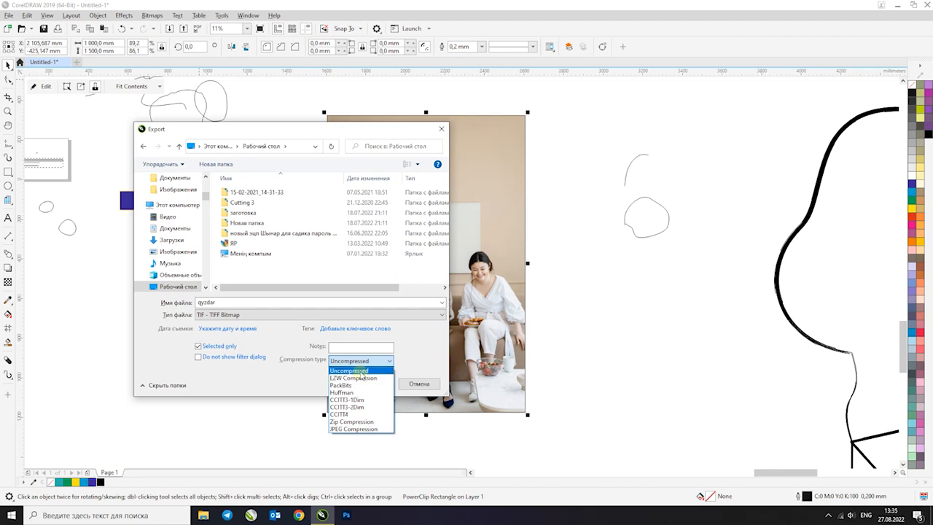
click(357, 378)
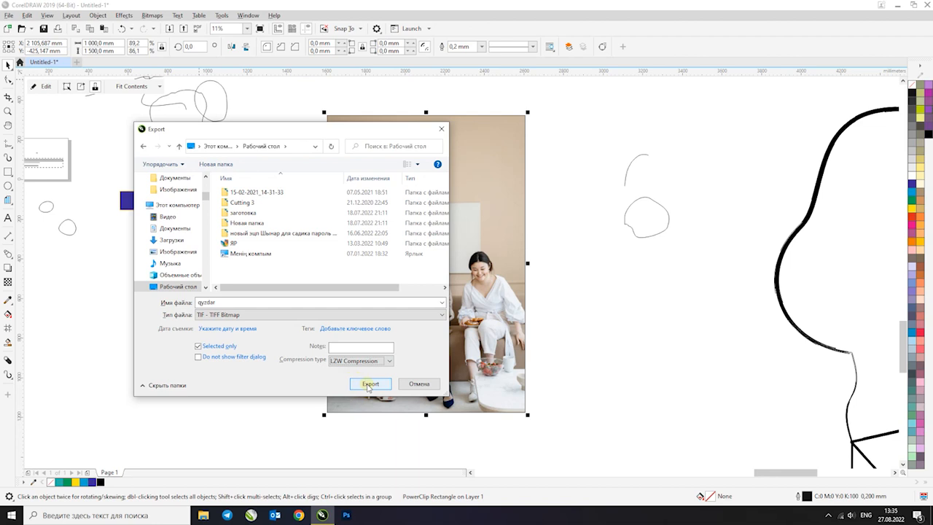
click(369, 384)
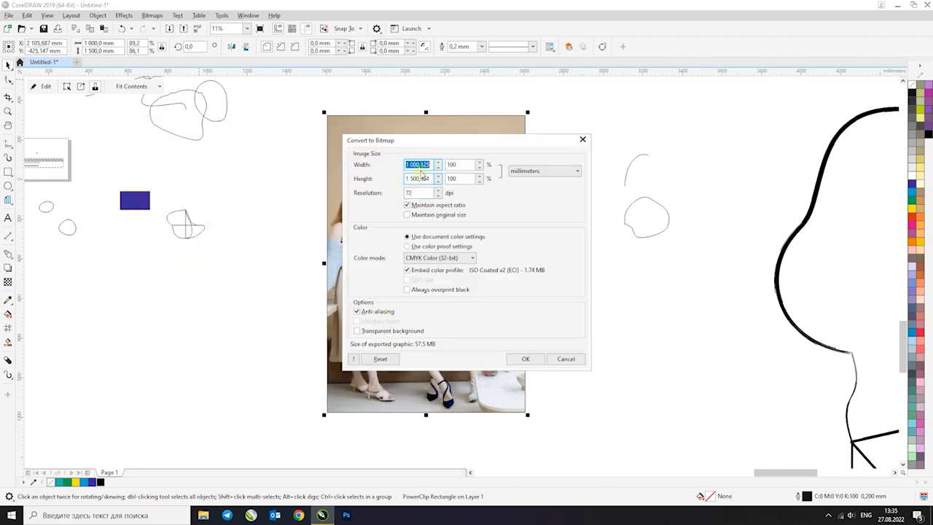
Set the export resolution to 150 dpi, keep CMYK Color (32-bit) and complete the bitmap conversion
drag(420, 193, 392, 197)
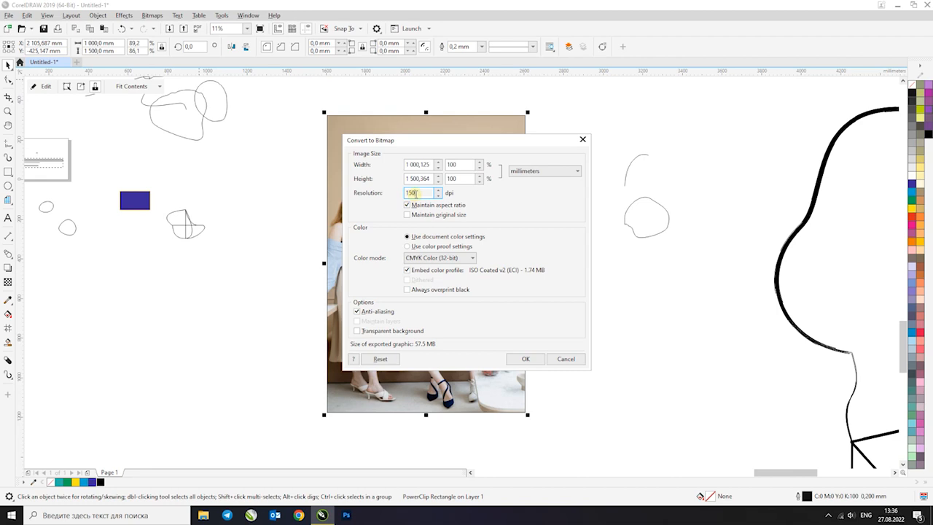
drag(428, 179, 393, 199)
click(457, 261)
click(457, 261)
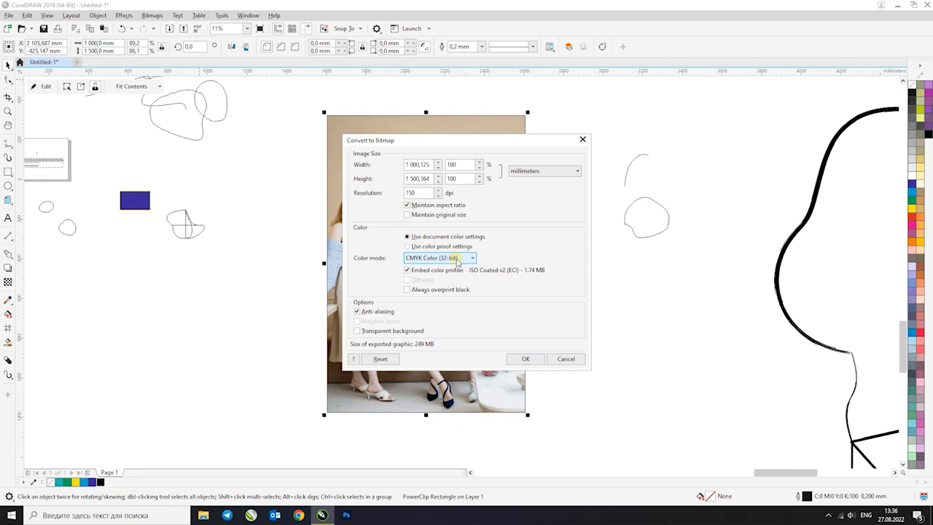
click(457, 259)
click(457, 259)
drag(475, 142, 770, 140)
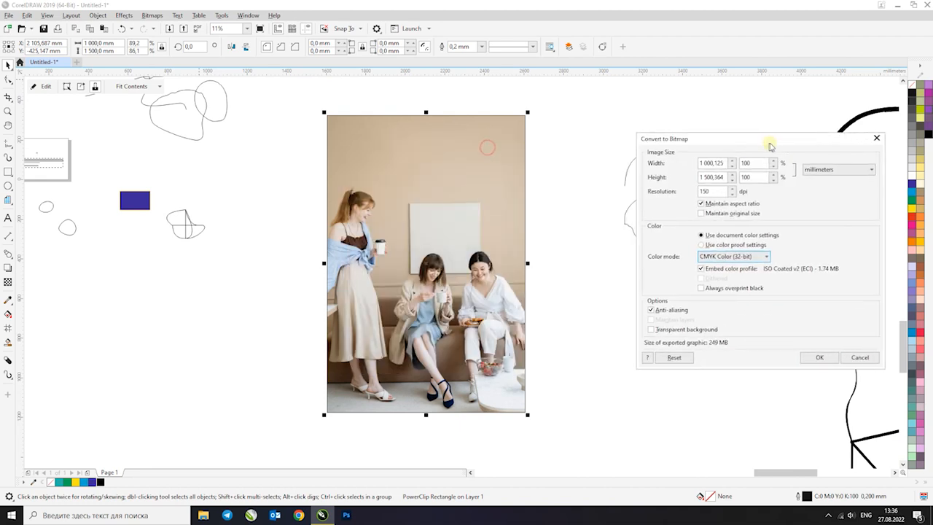
click(817, 357)
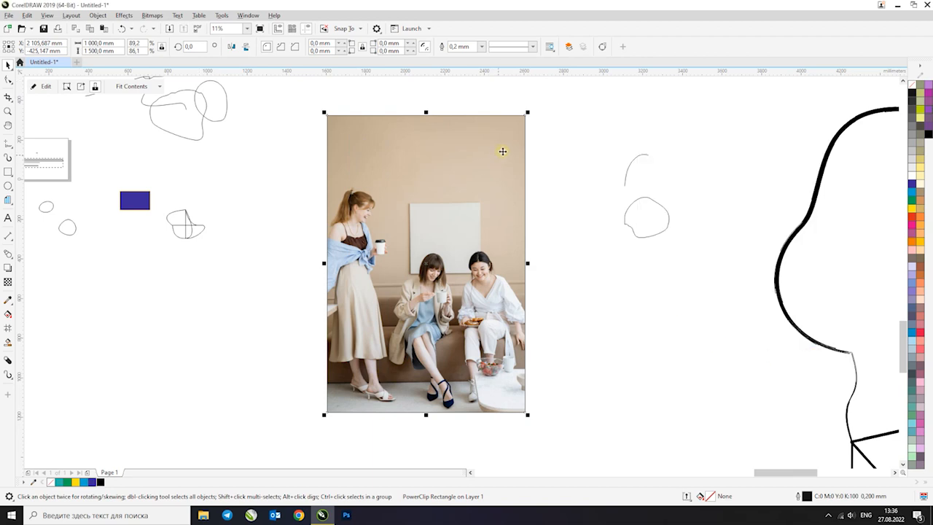
click(578, 124)
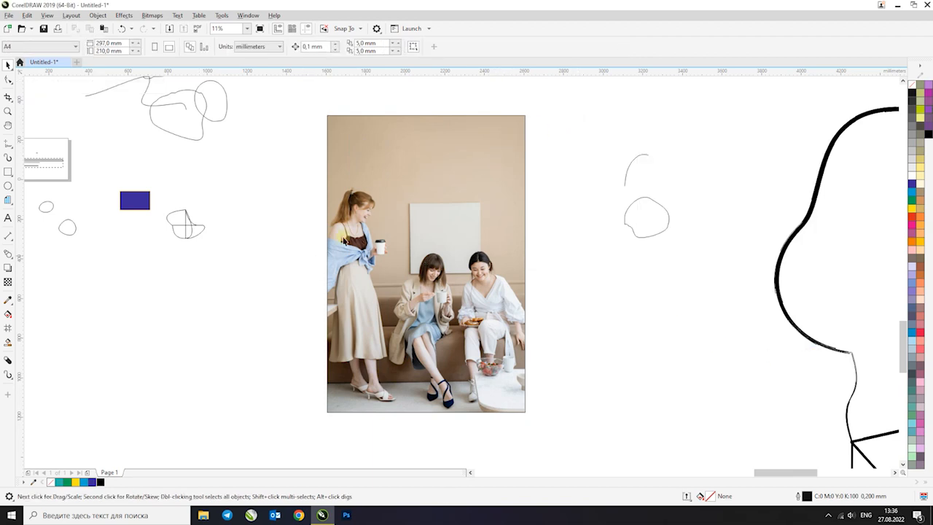
click(379, 188)
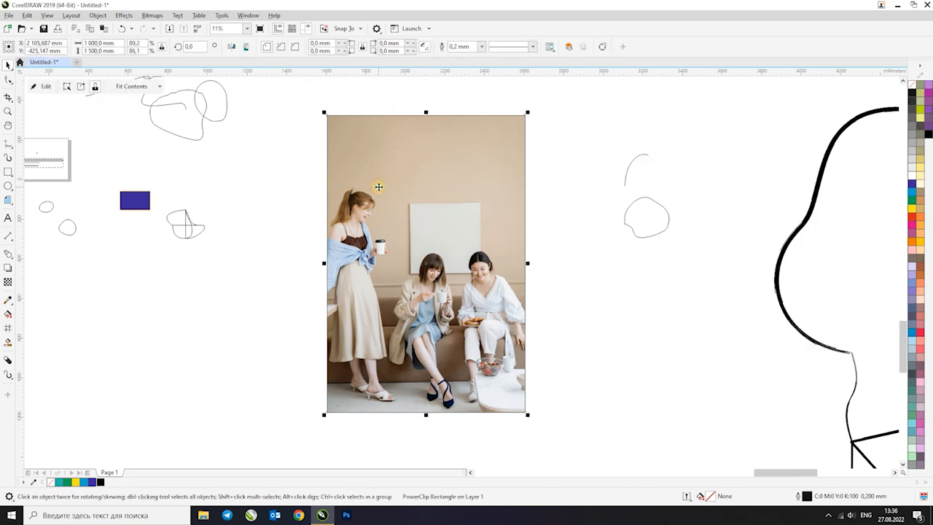
scroll(378, 187, down, 3)
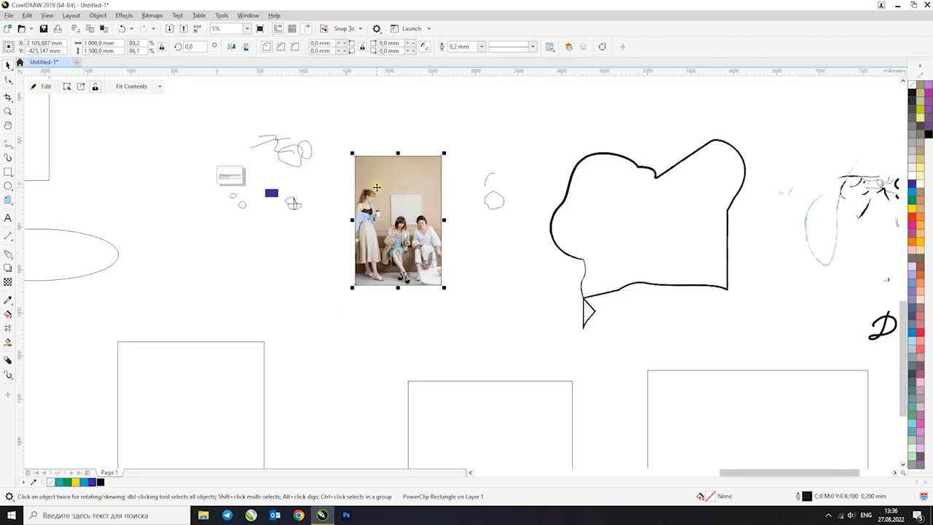
scroll(380, 194, up, 2)
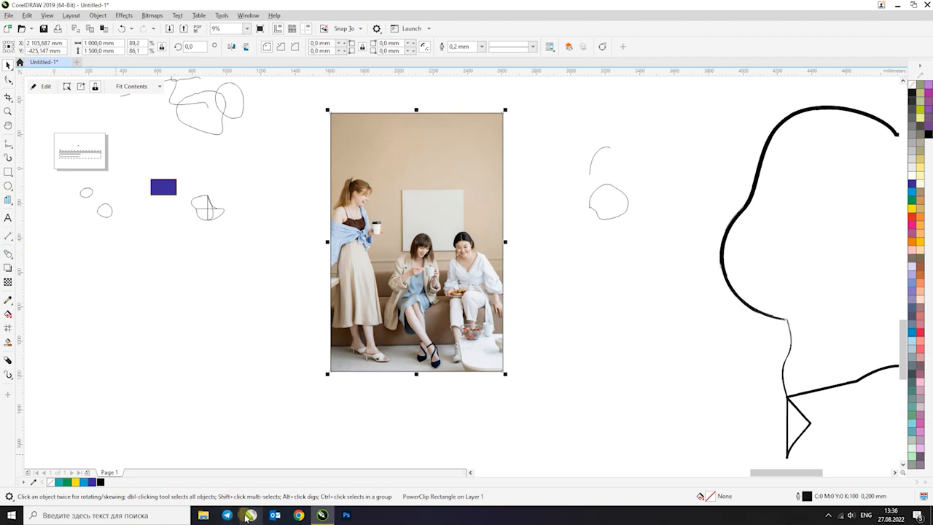
click(282, 377)
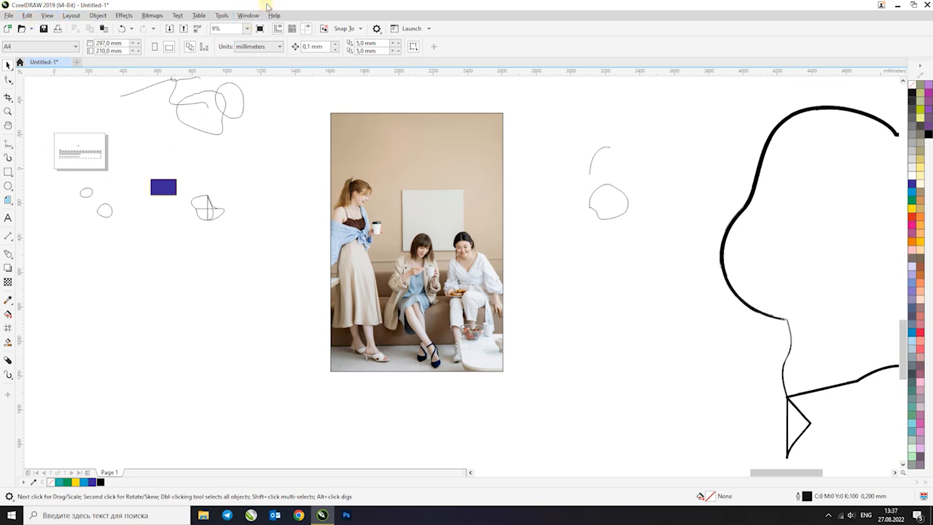
click(333, 121)
click(280, 146)
click(331, 140)
click(283, 168)
Draw a rectangle about 200 × 122 mm in the empty area below the two small round shapes
scroll(270, 191, down, 3)
key(z)
drag(146, 129, 441, 348)
click(8, 172)
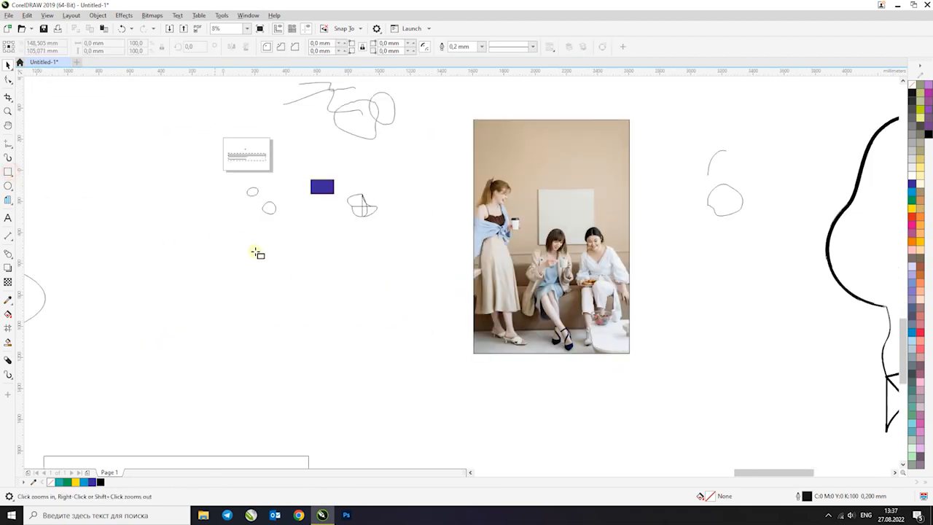
scroll(263, 255, up, 2)
drag(263, 259, 322, 296)
key(space)
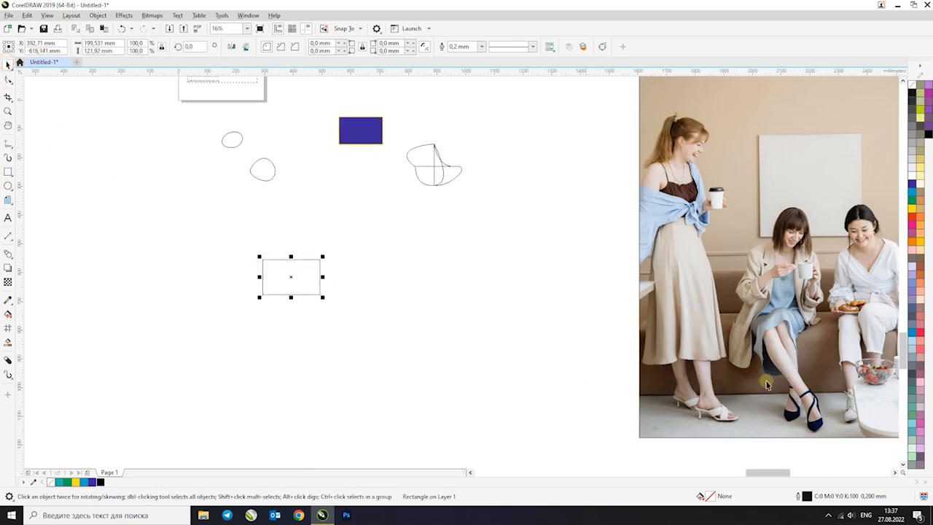
Fill the new rectangle green and place a red-filled copy of it slightly lower on its right side
click(911, 199)
drag(276, 264, 364, 296)
click(912, 223)
Try grouping the green and red rectangles and undo the grouping
drag(198, 241, 201, 222)
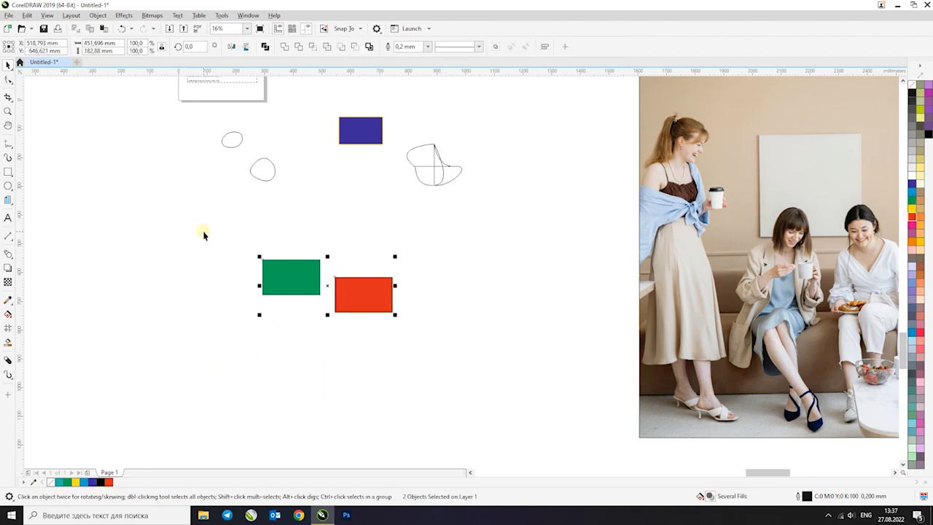
key(ctrl+g)
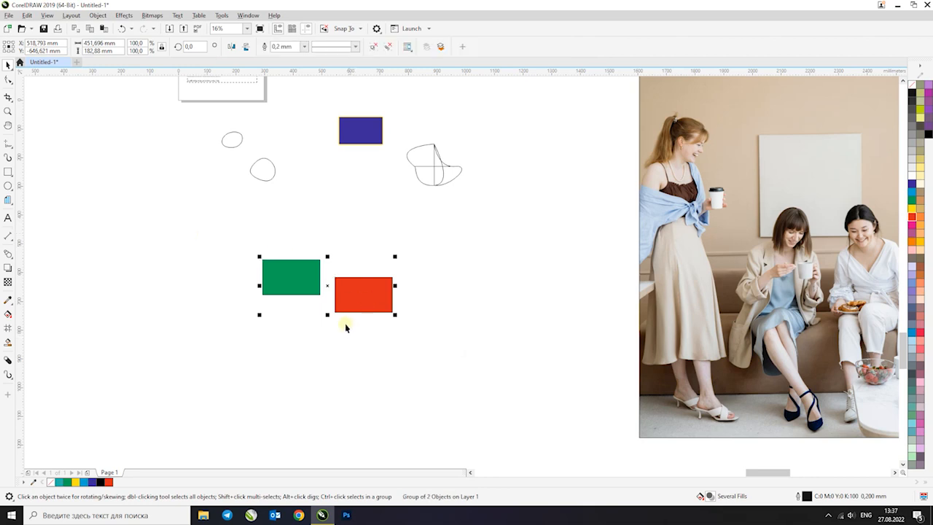
key(ctrl+z)
drag(481, 351, 179, 243)
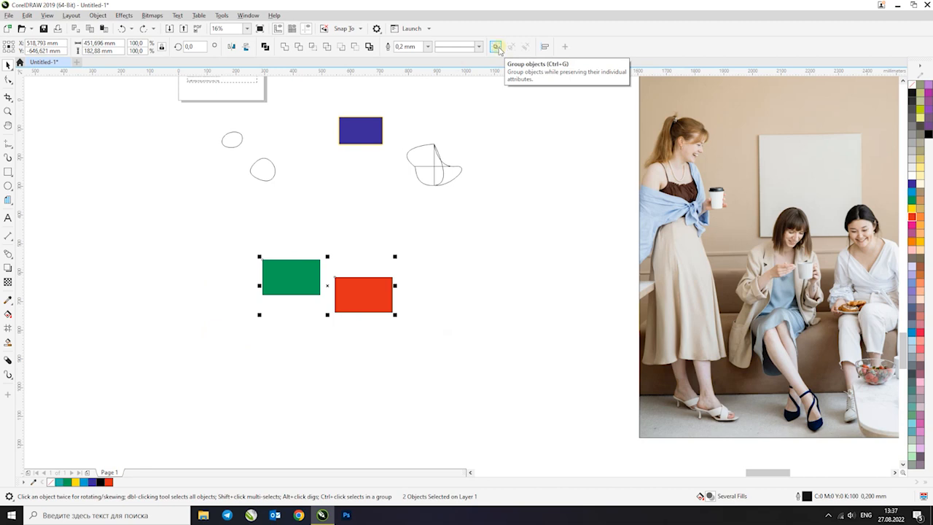
click(496, 46)
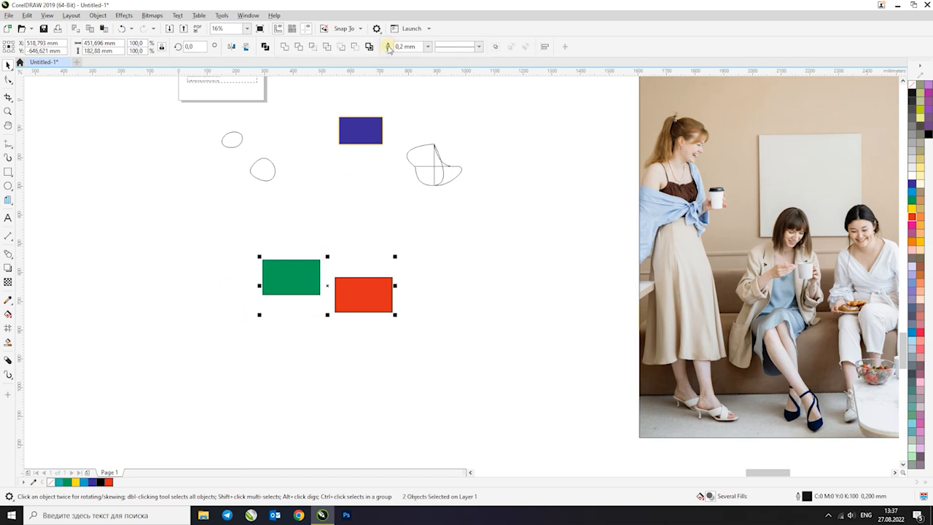
click(420, 239)
drag(488, 235, 202, 358)
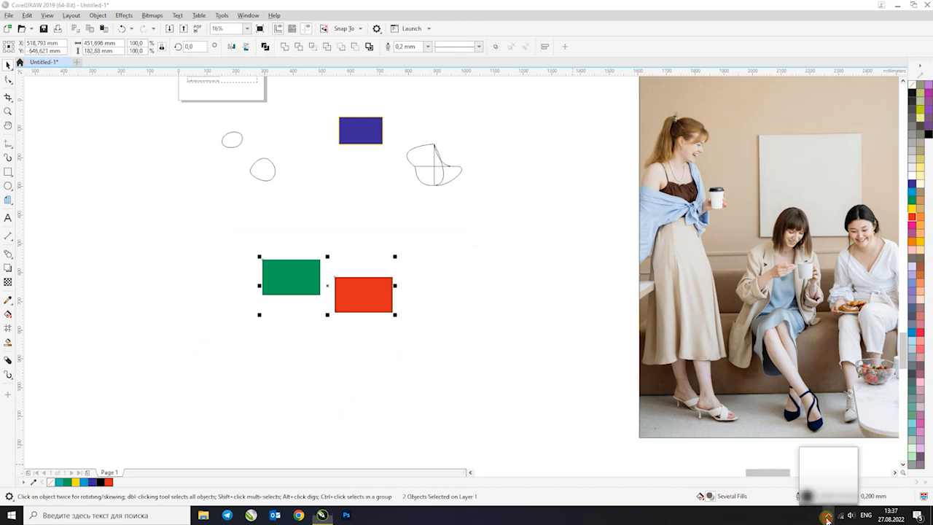
click(523, 331)
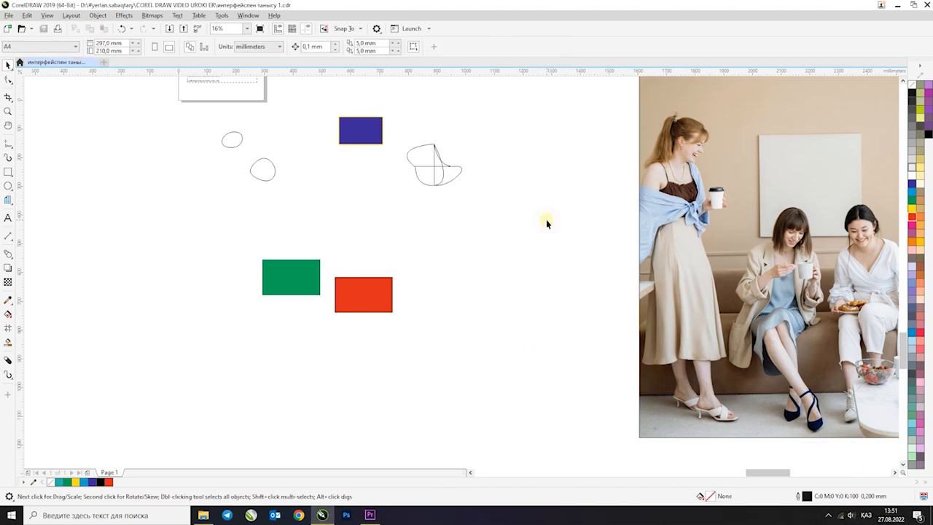
Move the paragraph text and the other text objects off the page into the empty area on its left
scroll(454, 135, down, 3)
scroll(391, 158, down, 2)
scroll(393, 146, up, 7)
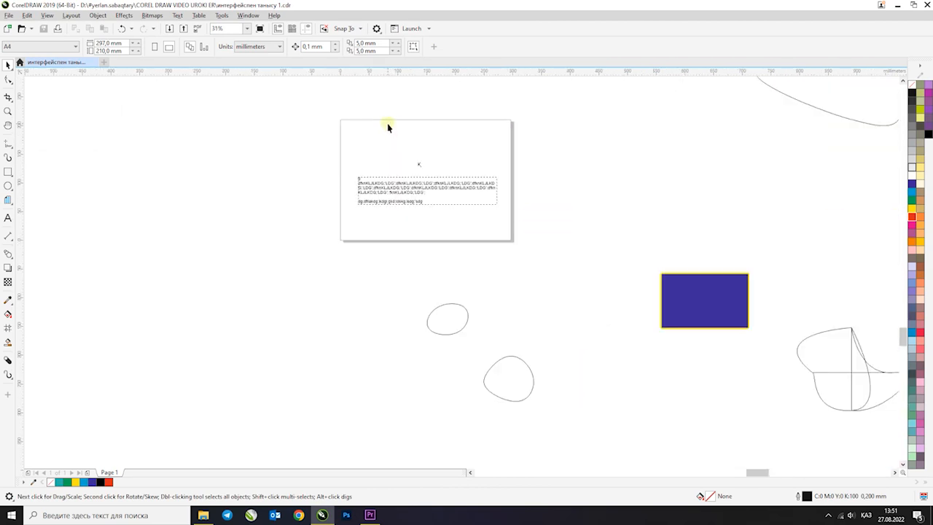
drag(309, 93, 558, 254)
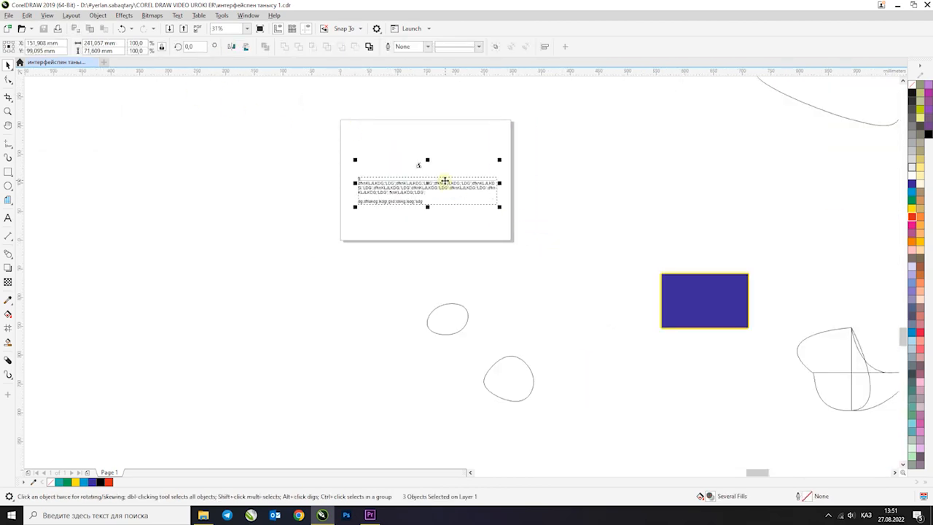
drag(444, 180, 253, 203)
click(293, 127)
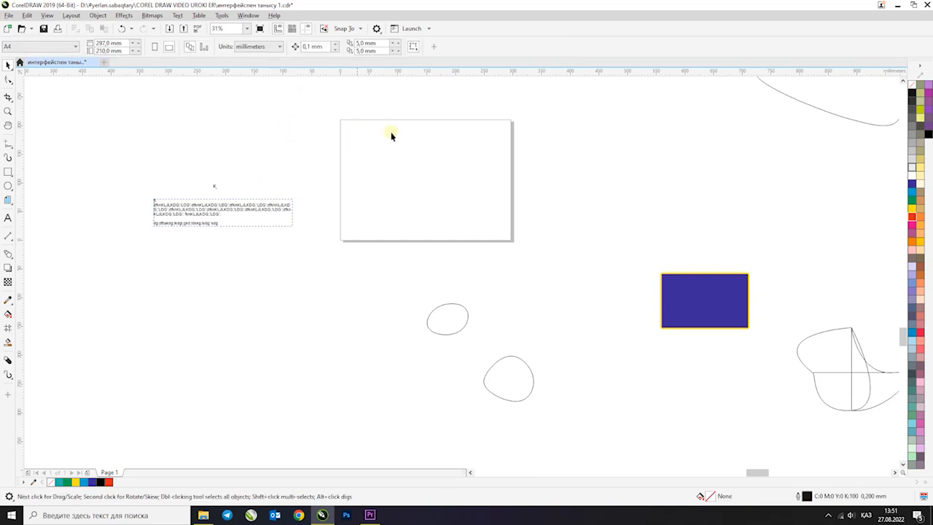
Add the artistic text "100*100 кв 2шт" outside the page, near its upper-left corner
scroll(391, 137, down, 2)
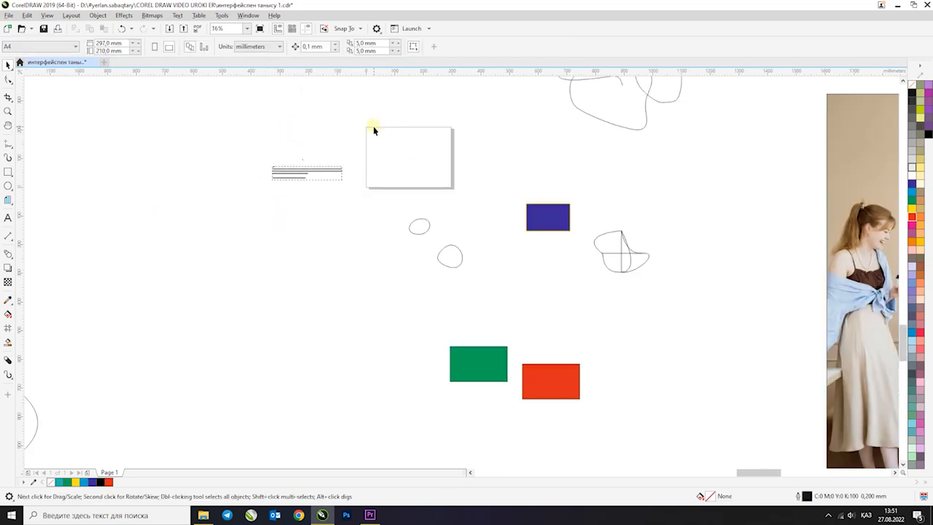
click(8, 218)
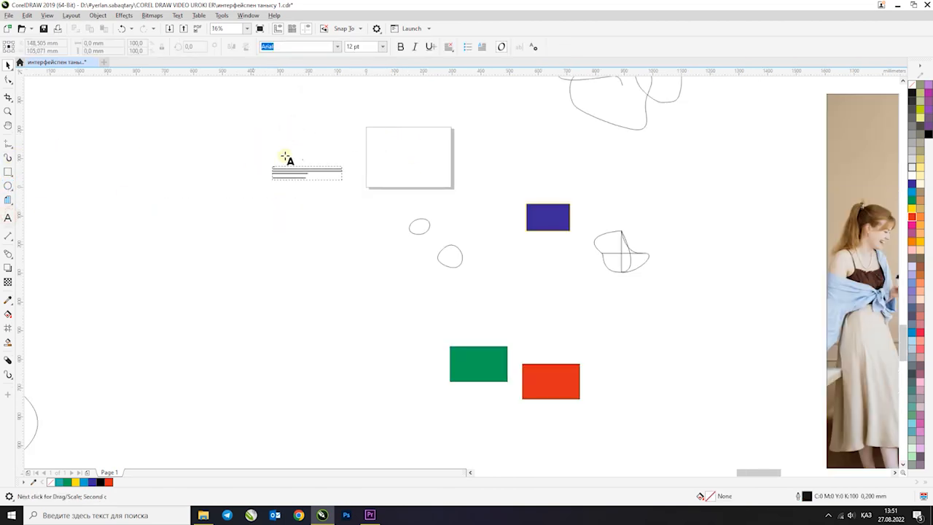
click(334, 140)
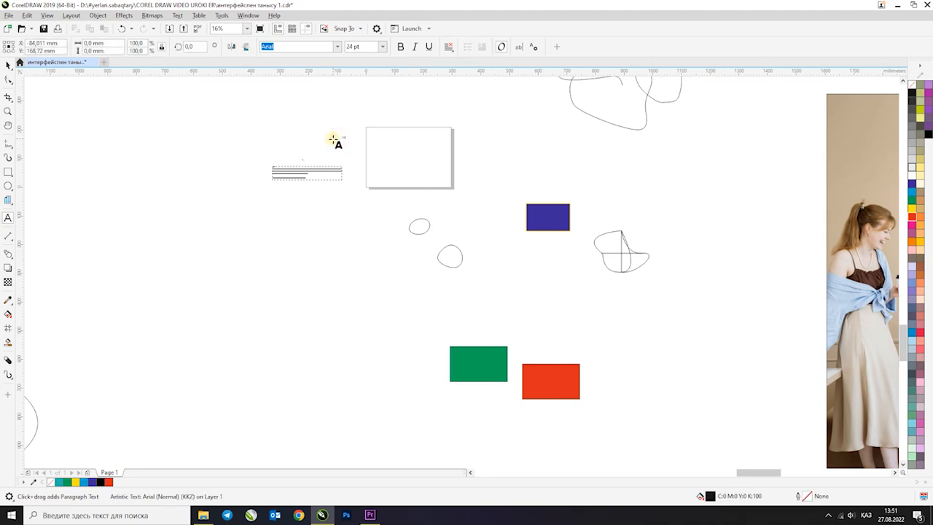
scroll(341, 133, up, 3)
text(100*100 кв 2шт)
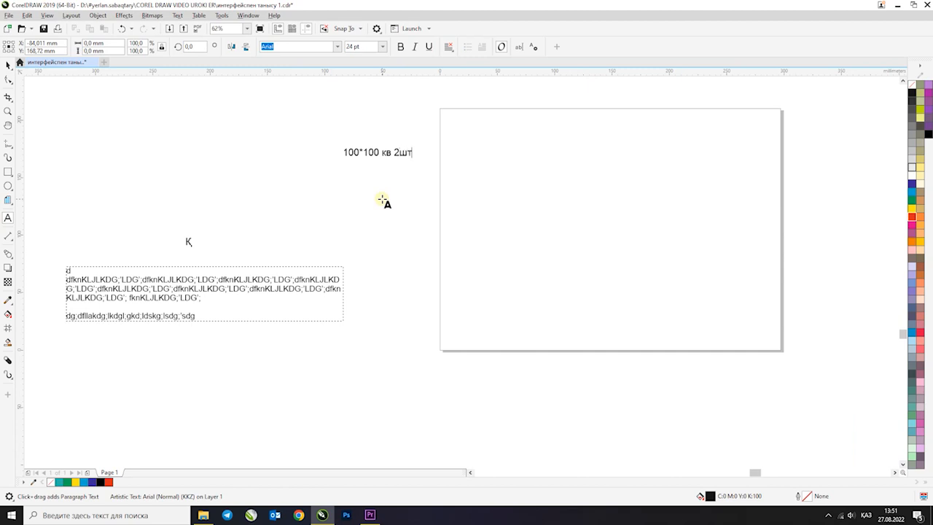
click(8, 65)
click(137, 131)
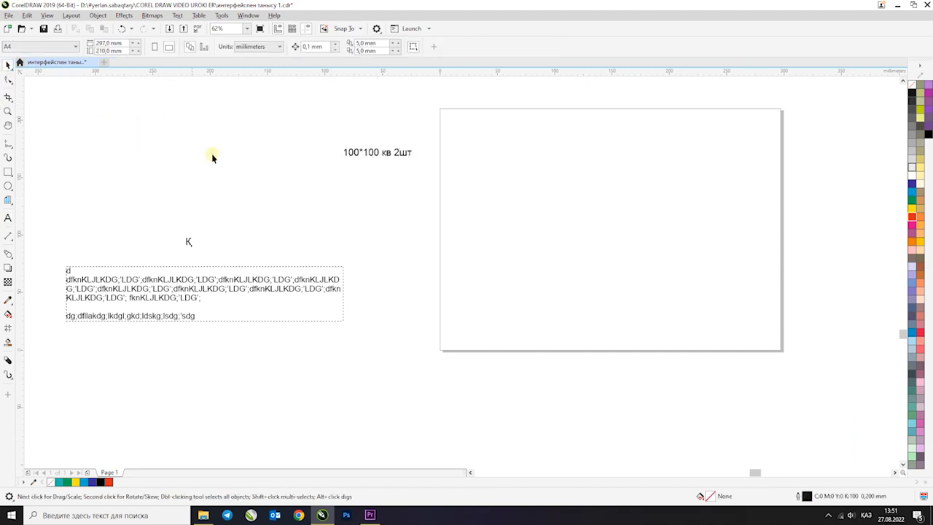
click(410, 154)
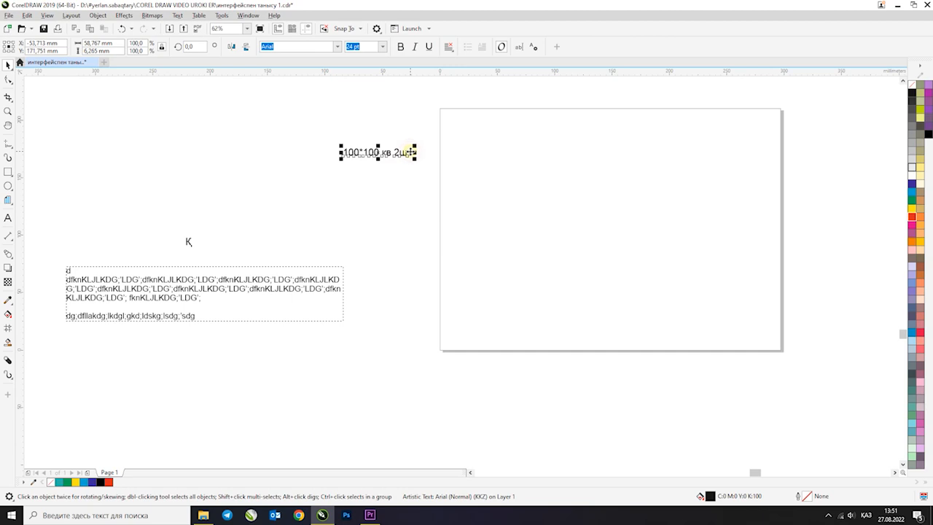
Draw a rectangle about 77 × 72 mm in the page's upper-left area and place a copy directly below it
click(8, 171)
drag(457, 132, 547, 214)
key(space)
drag(510, 147, 510, 241)
Fill the upper rectangle green and the lower rectangle light blue
click(510, 188)
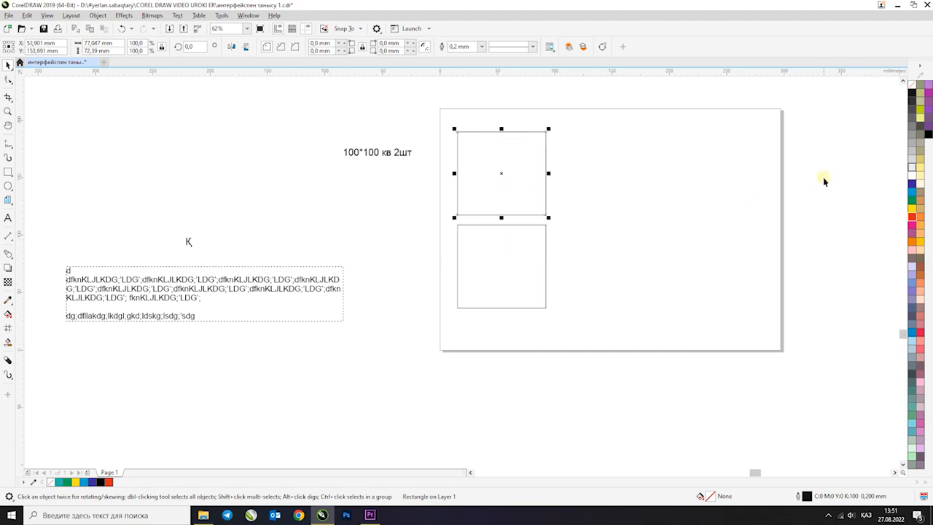
click(913, 202)
click(514, 250)
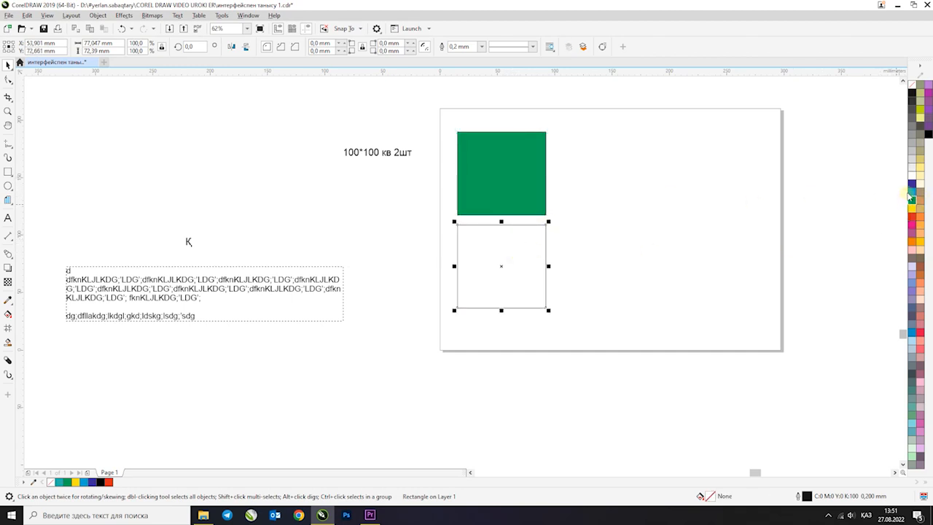
click(911, 192)
click(651, 219)
Draw a circle about 77 mm across beside the green rectangle, place a copy below it and shift the upper circle slightly up
click(8, 186)
drag(563, 132, 651, 206)
click(8, 64)
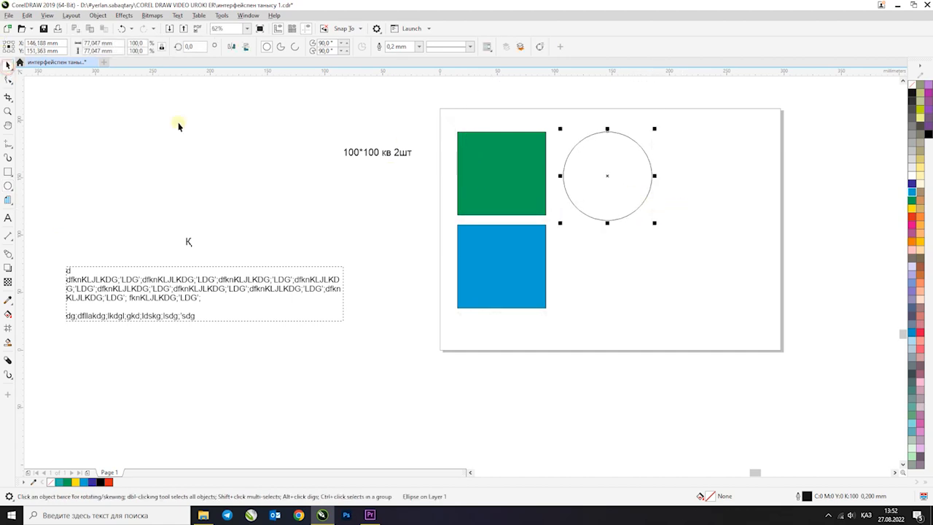
drag(612, 173, 611, 264)
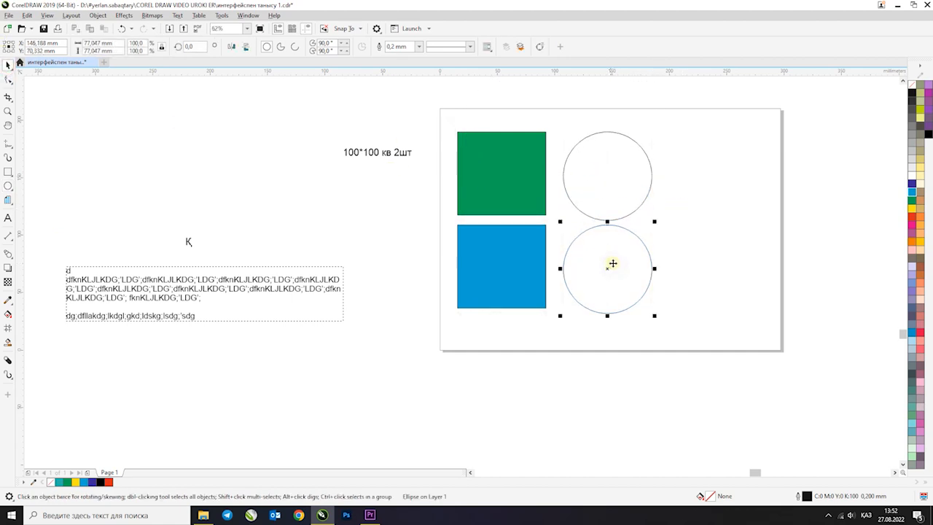
click(652, 197)
click(618, 185)
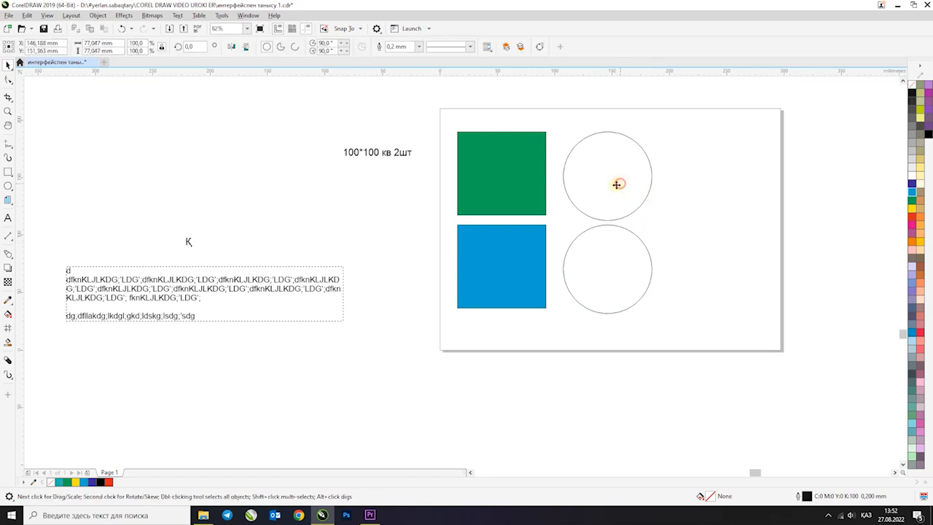
Fill the upper circle yellow and the lower circle red
click(911, 208)
click(583, 248)
click(912, 218)
click(365, 209)
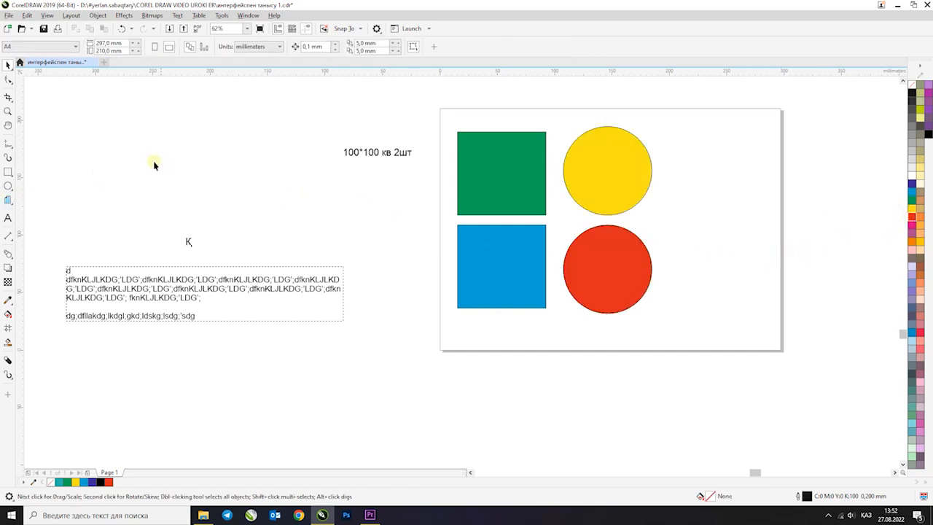
Place a copy of the green rectangle on the other side of the yellow circle, level with the original
click(8, 172)
click(8, 64)
drag(488, 166, 700, 166)
right_click(689, 156)
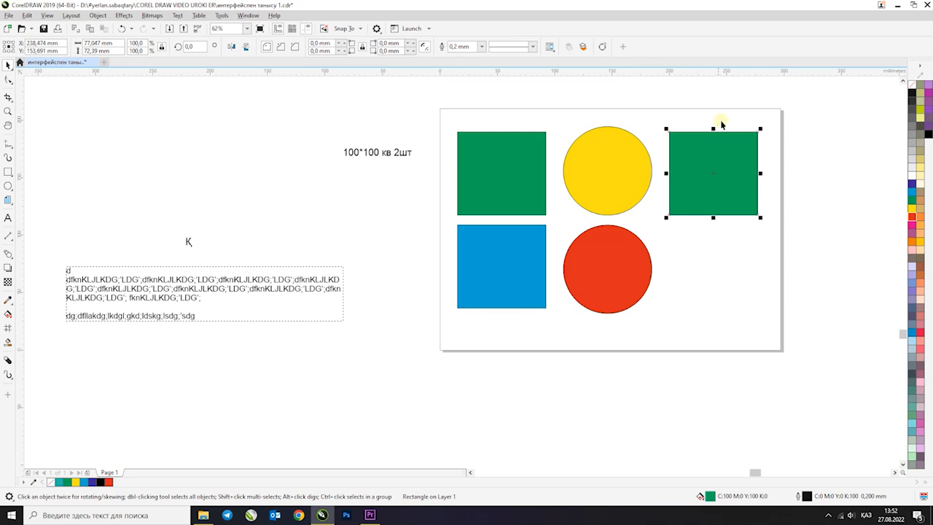
click(721, 123)
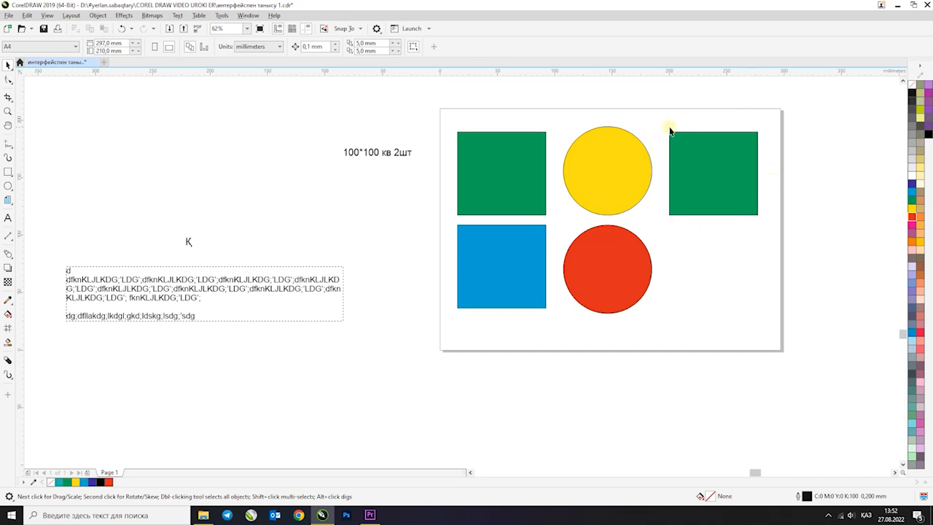
Try shrinking the green rectangle's copy from its corner and undo the resize
click(727, 155)
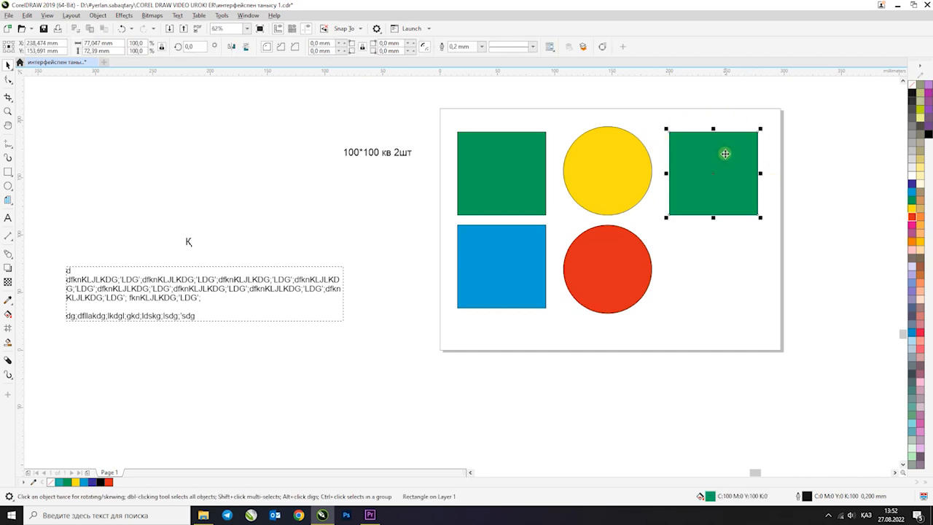
drag(760, 219, 739, 199)
click(121, 29)
click(733, 277)
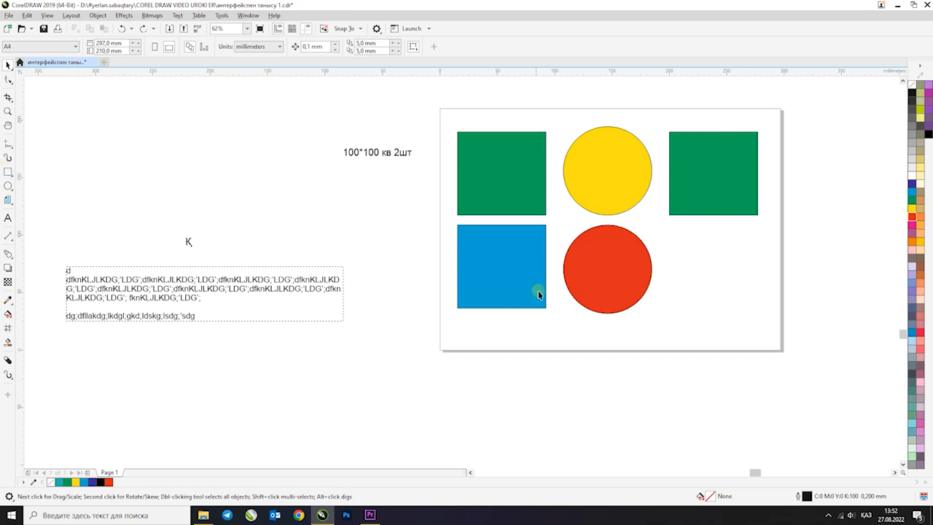
Place a copy of the blue rectangle below the green copy and lay the paragraph text over it, narrowed to about 67 mm
drag(520, 271, 732, 274)
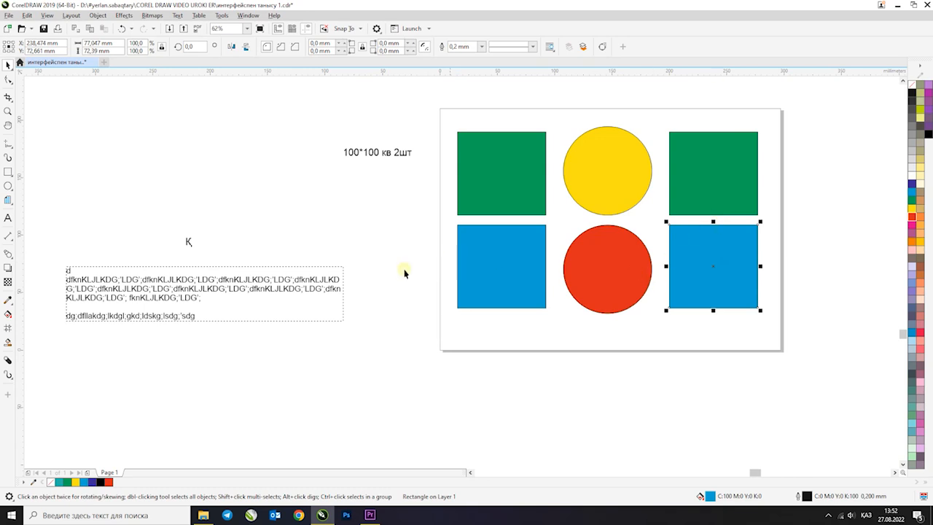
click(242, 277)
drag(241, 277, 644, 242)
drag(471, 253, 672, 257)
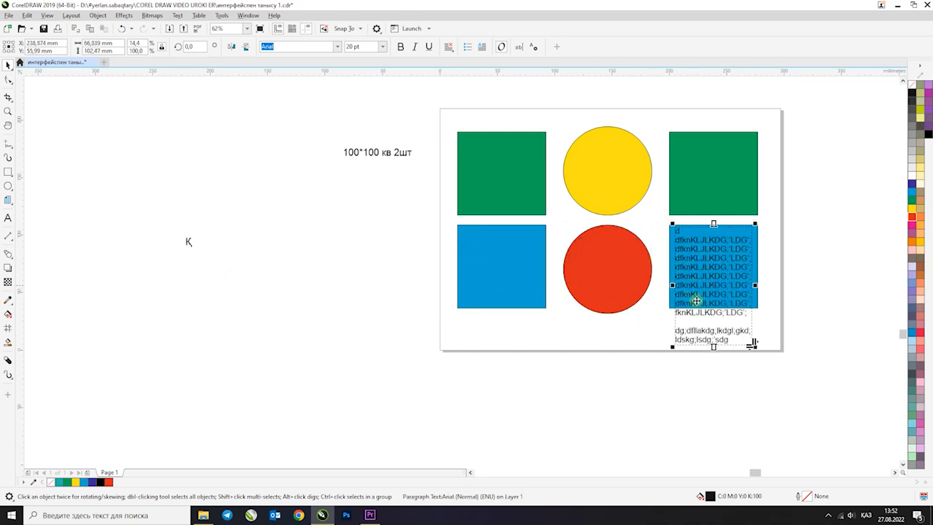
drag(715, 348, 728, 310)
key(ctrl+z)
Try exporting all the shapes and text on the page
drag(421, 98, 821, 395)
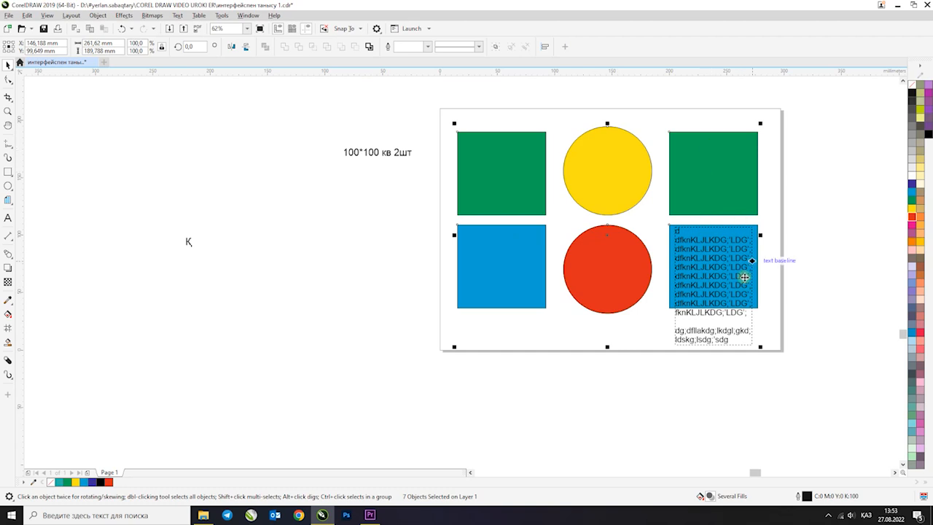
click(183, 29)
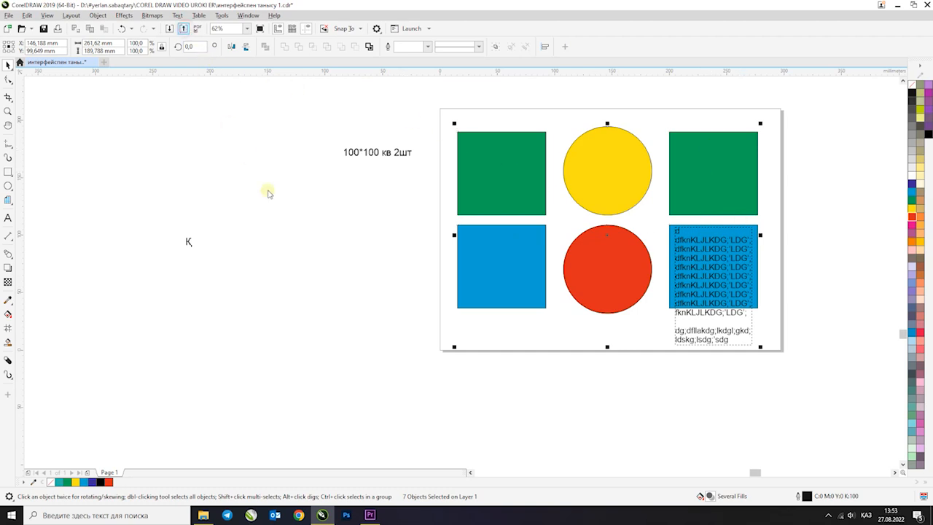
click(412, 389)
click(582, 418)
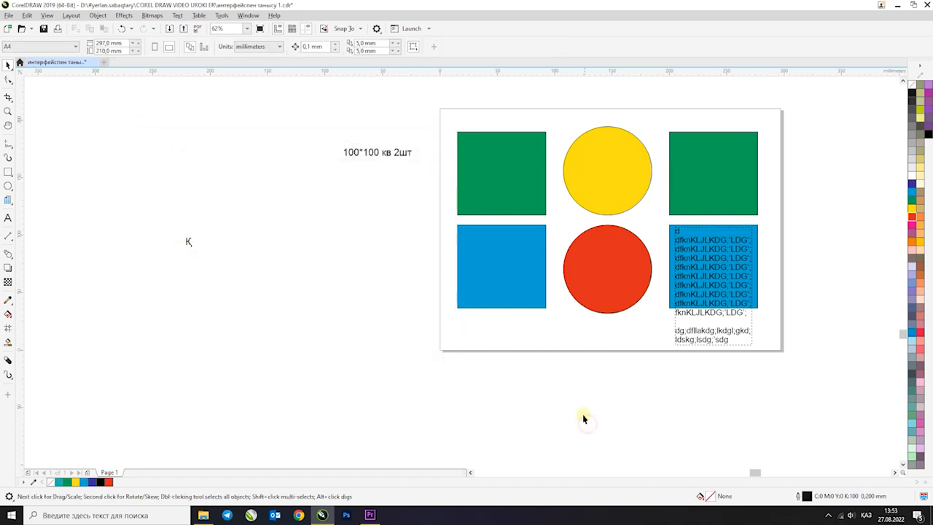